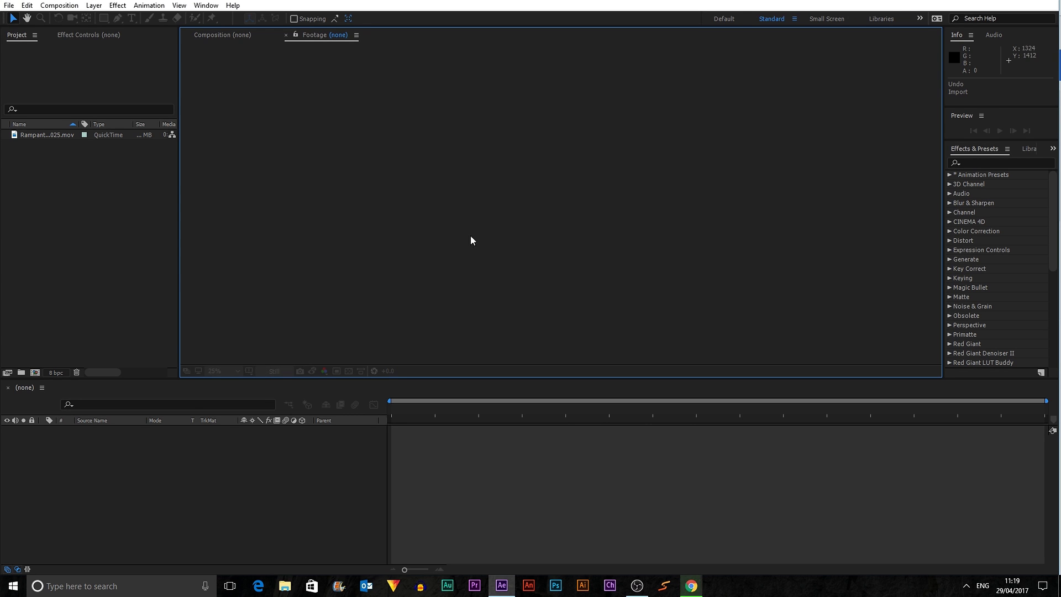
# Step: Start a new composition and name it Tutorial
pyautogui.click(155, 221)
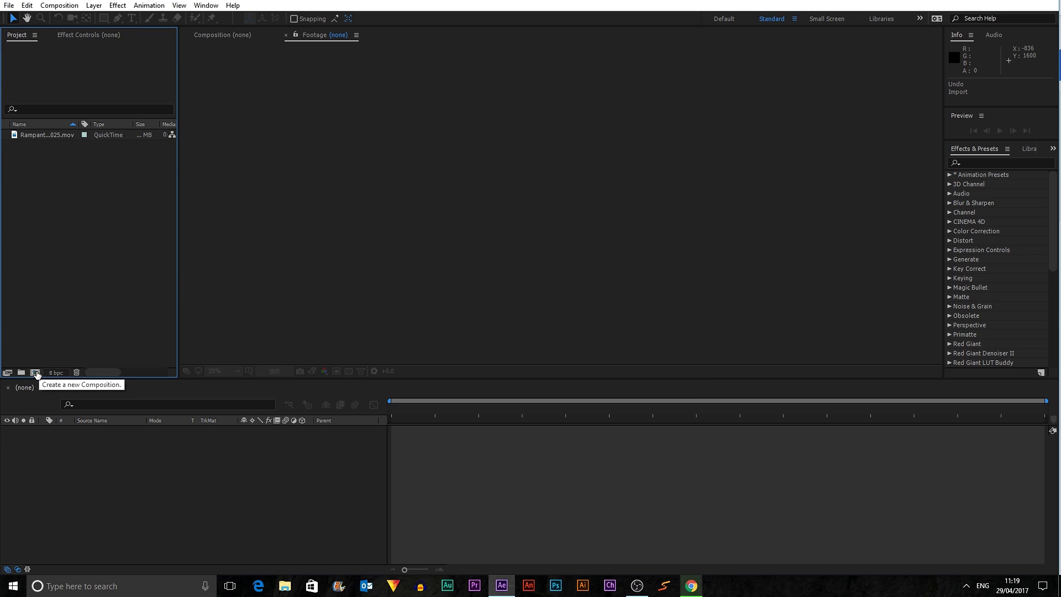
pyautogui.click(36, 373)
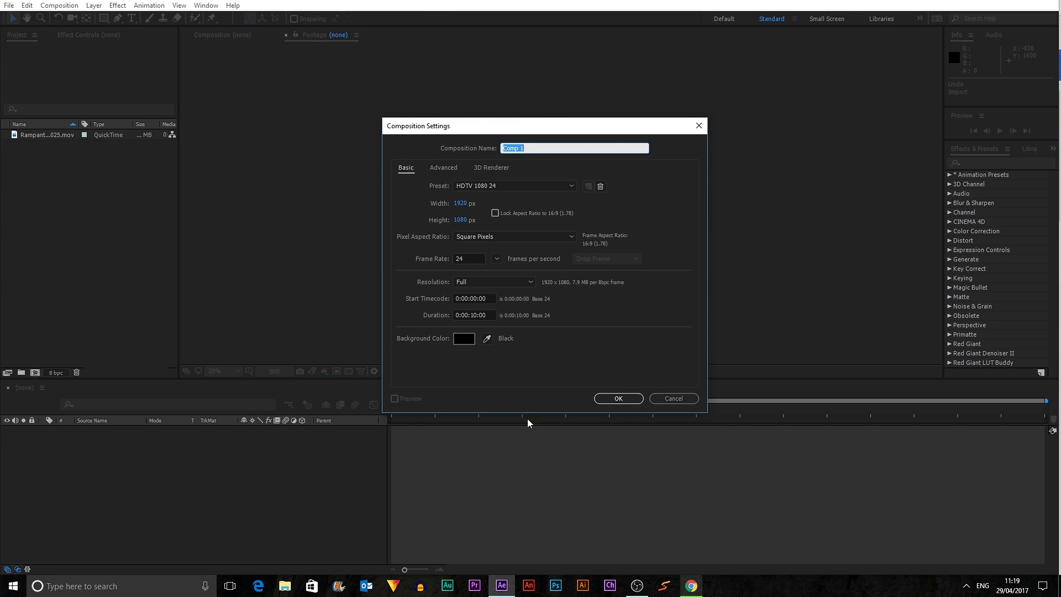
pyautogui.write('Tutori')
# Step: Lock the composition's aspect ratio to 16:9
pyautogui.click(462, 210)
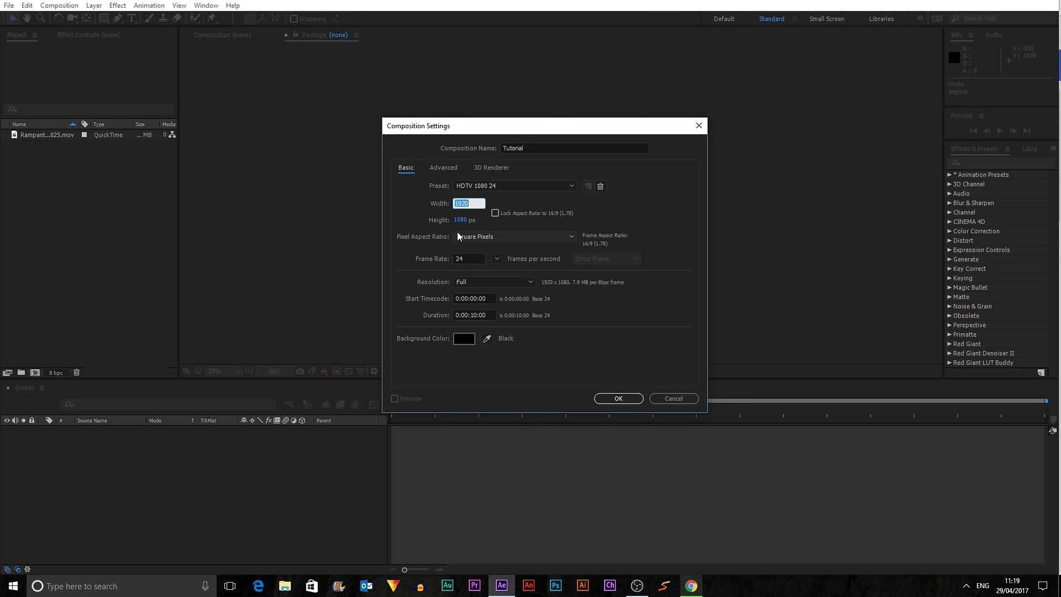
pyautogui.press('Tab')
pyautogui.press('Tab')
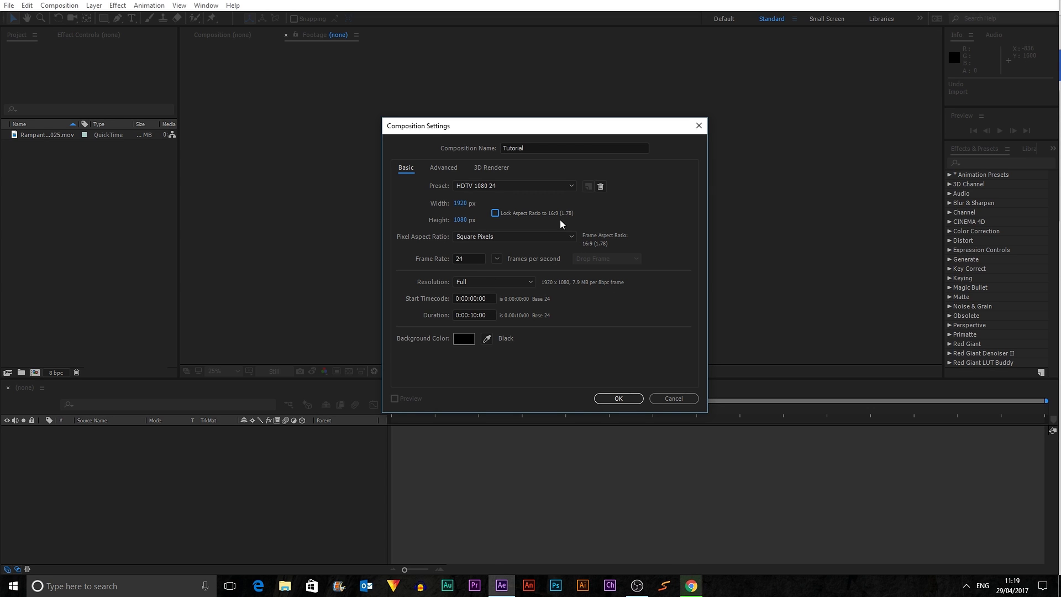
pyautogui.click(496, 214)
# Step: Try a smaller composition width with the aspect ratio locked, and set the width back to 1920 px
pyautogui.moveTo(460, 203); pyautogui.dragTo(363, 204)
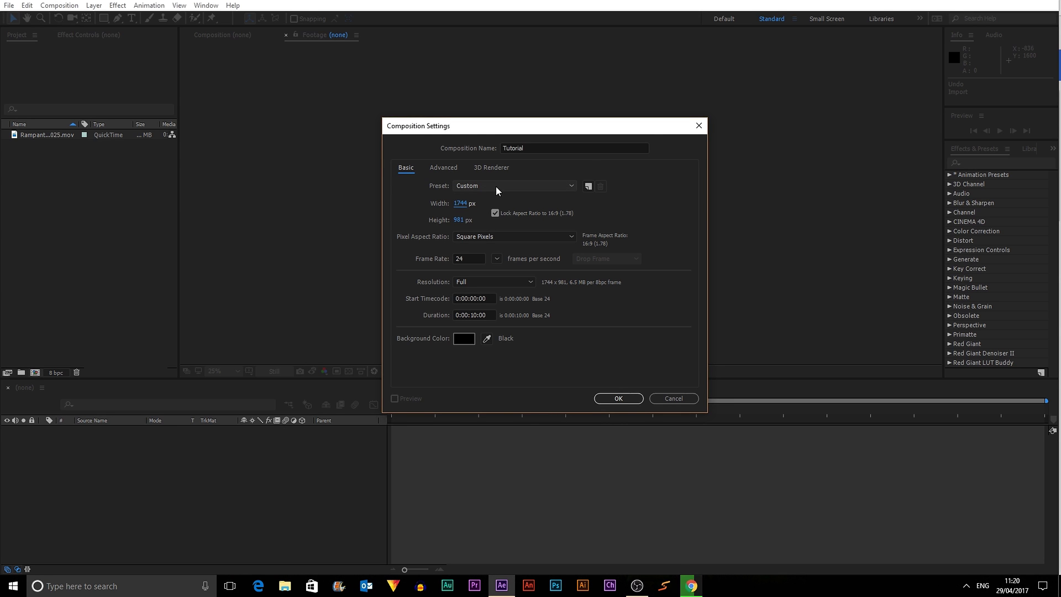
pyautogui.click(462, 204)
pyautogui.write('1920')
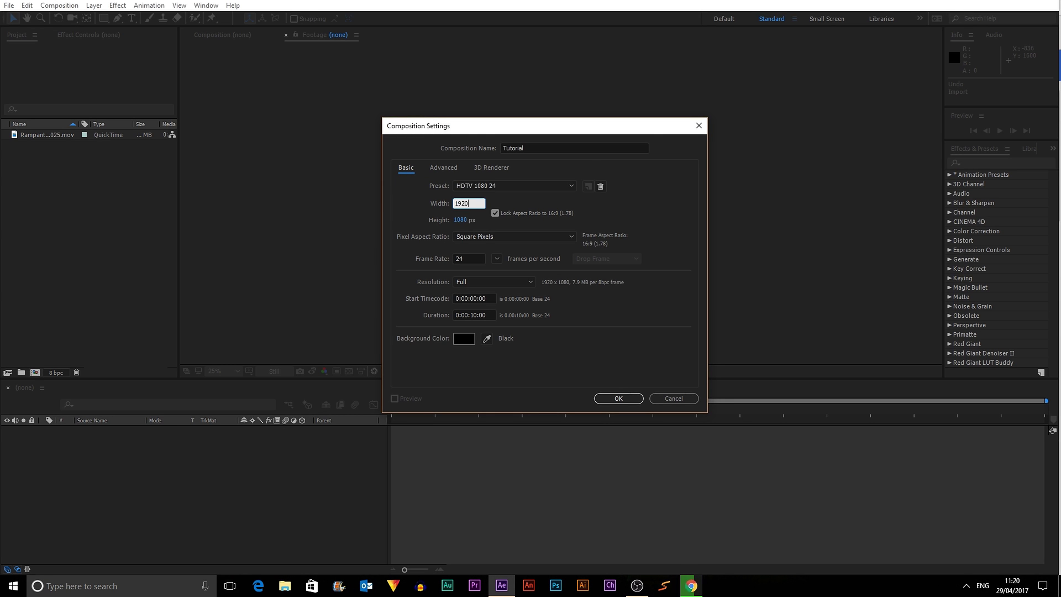
pyautogui.click(649, 217)
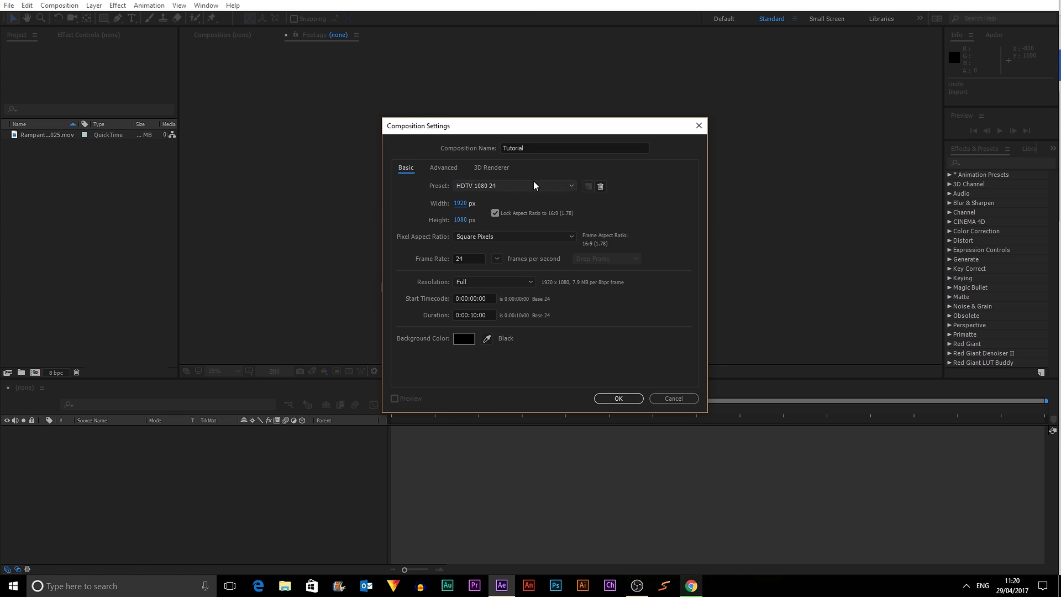
# Step: Look through the available composition presets without choosing a different one
pyautogui.click(519, 185)
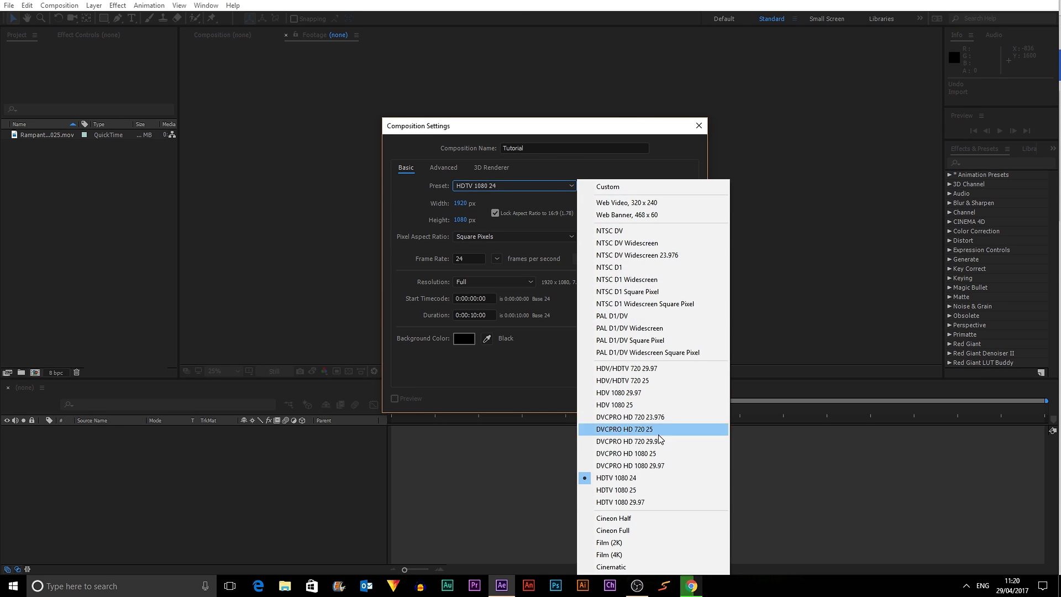
pyautogui.click(449, 210)
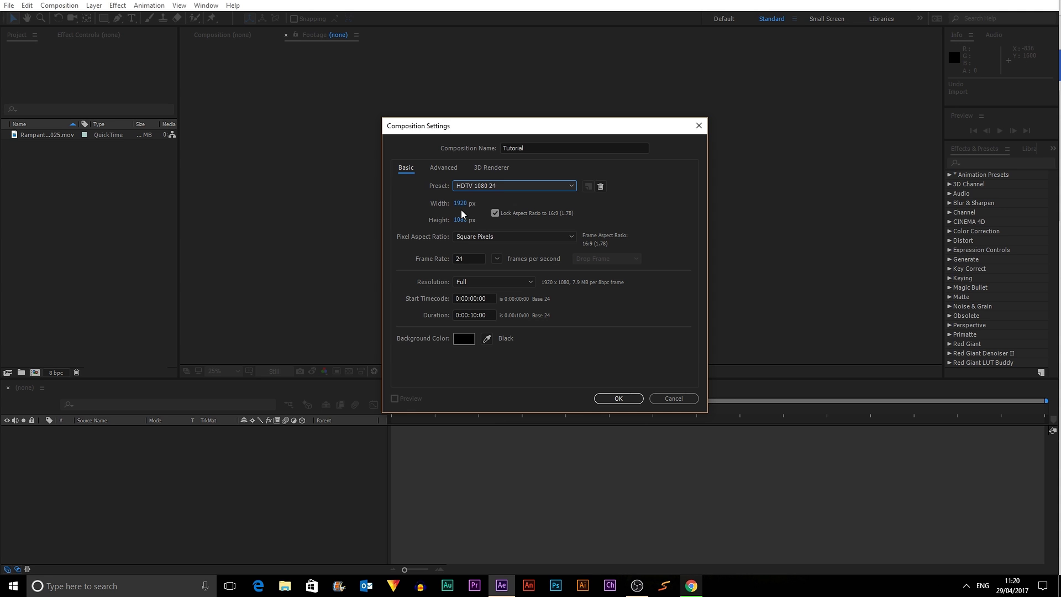
pyautogui.click(534, 183)
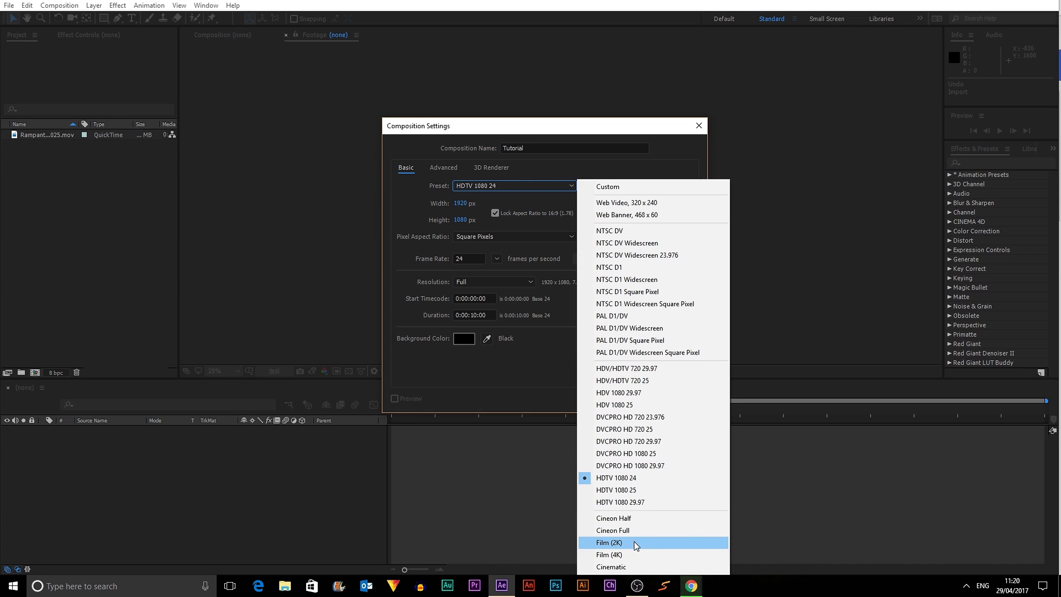
pyautogui.press('Escape')
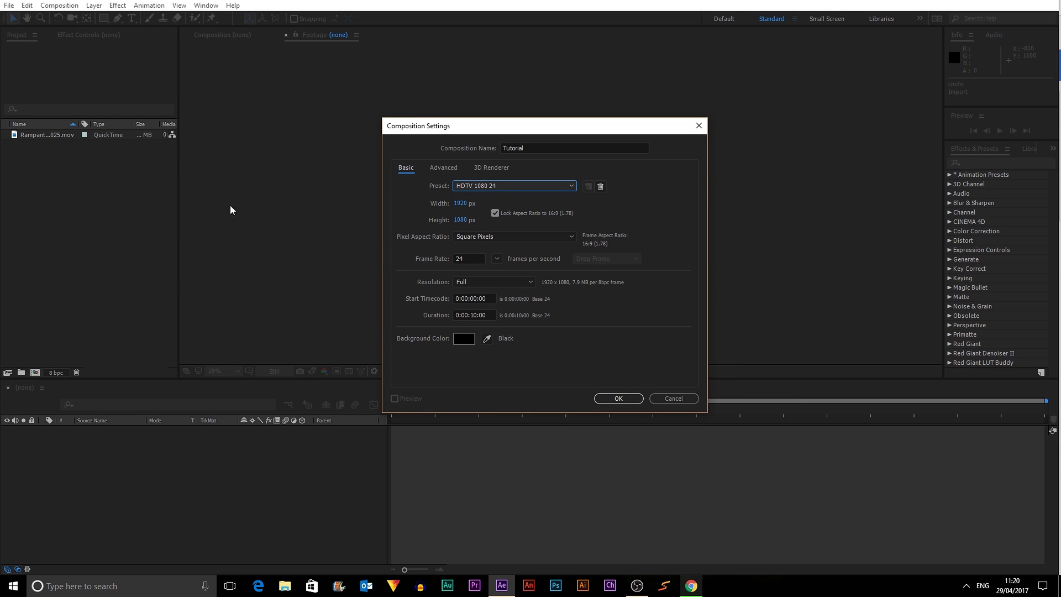
# Step: Choose Square Pixels as the pixel aspect ratio and Full as the composition's resolution
pyautogui.click(495, 237)
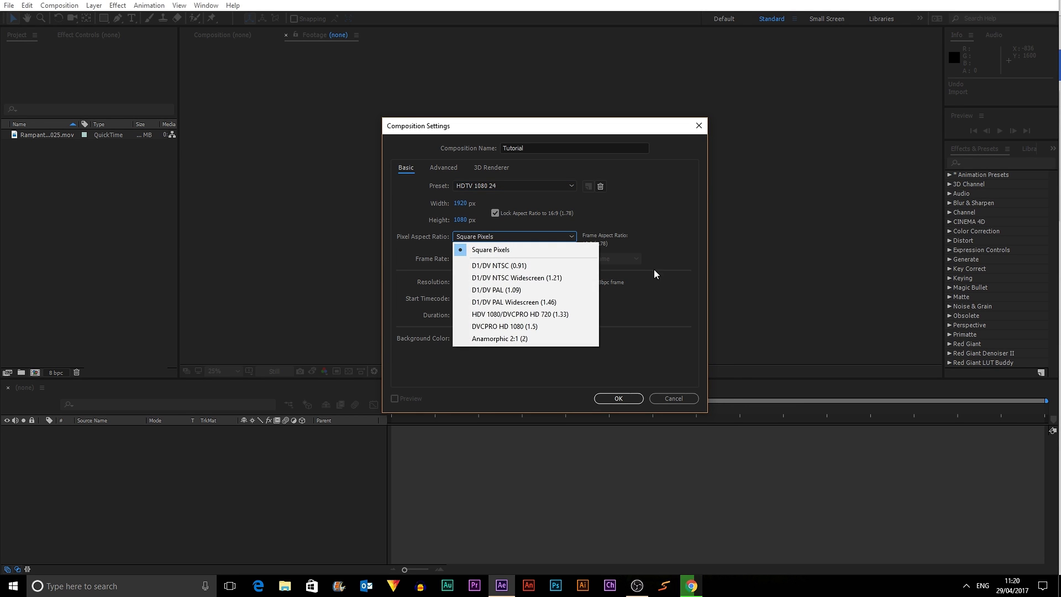
pyautogui.click(478, 249)
pyautogui.click(468, 259)
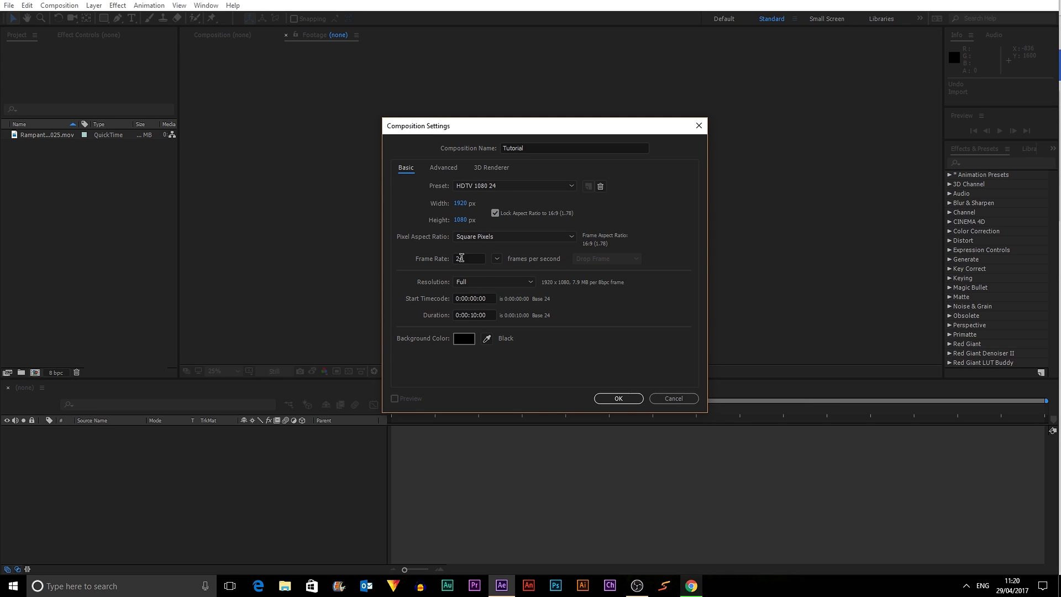
pyautogui.click(533, 281)
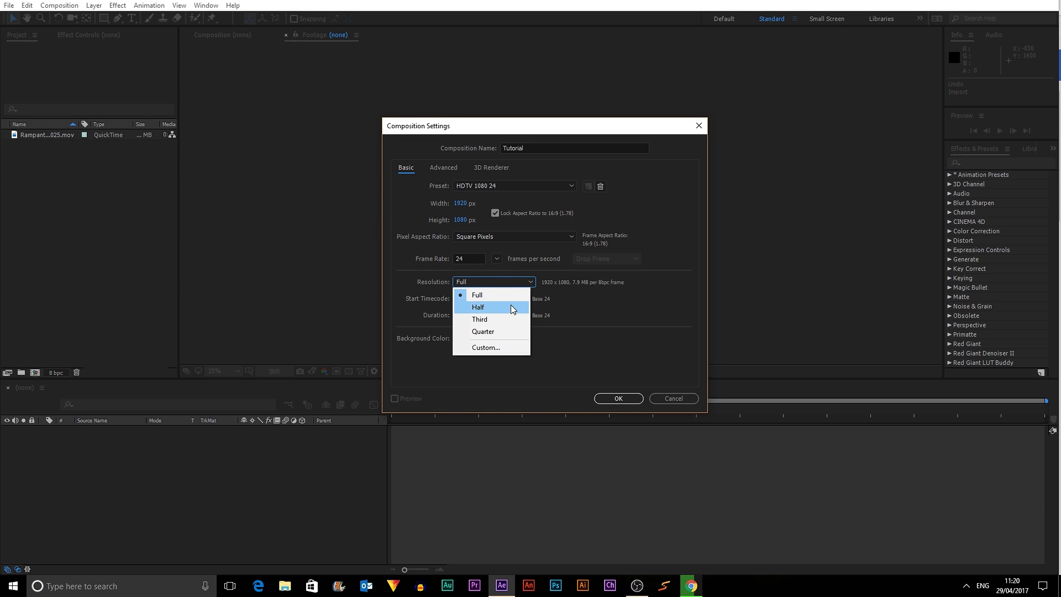
pyautogui.click(488, 290)
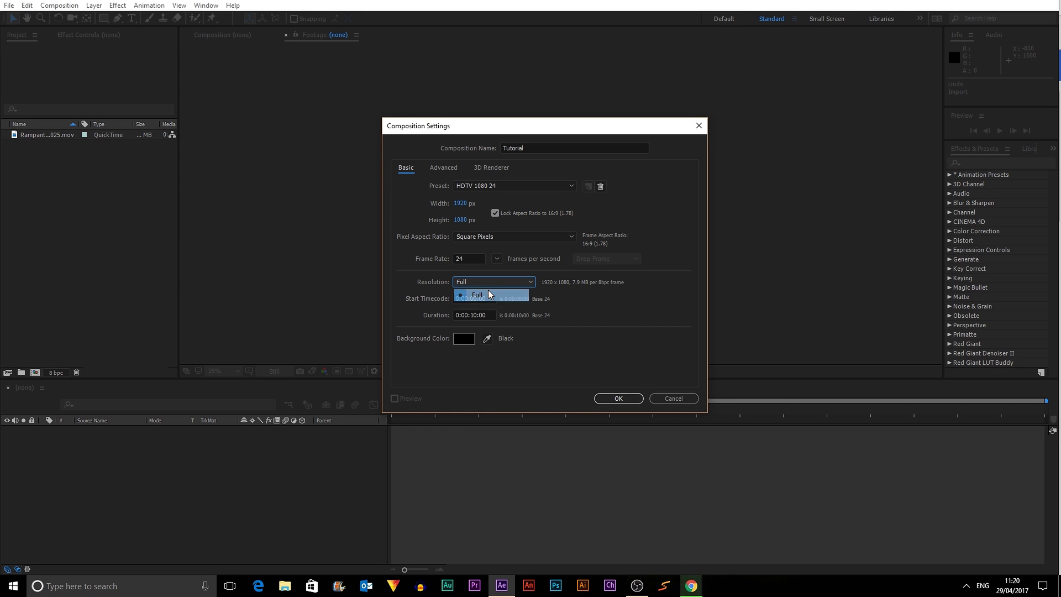
# Step: Keep the 0:00:10:00 duration and black background, and create the Tutorial composition
pyautogui.moveTo(460, 315); pyautogui.dragTo(496, 313)
pyautogui.click(490, 313)
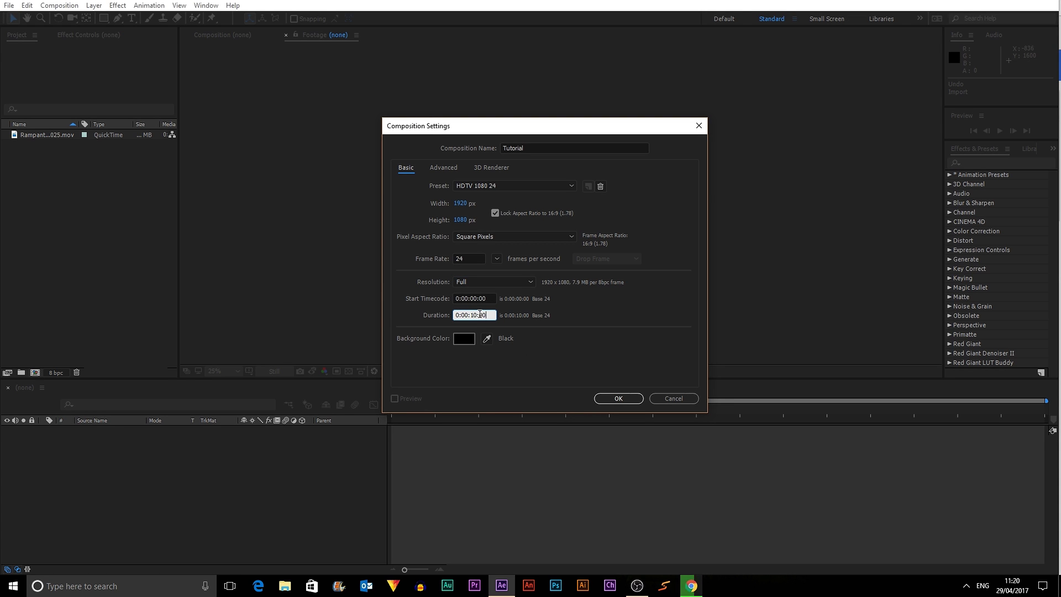
pyautogui.click(473, 314)
pyautogui.moveTo(455, 315); pyautogui.dragTo(461, 315)
pyautogui.click(489, 315)
pyautogui.click(467, 338)
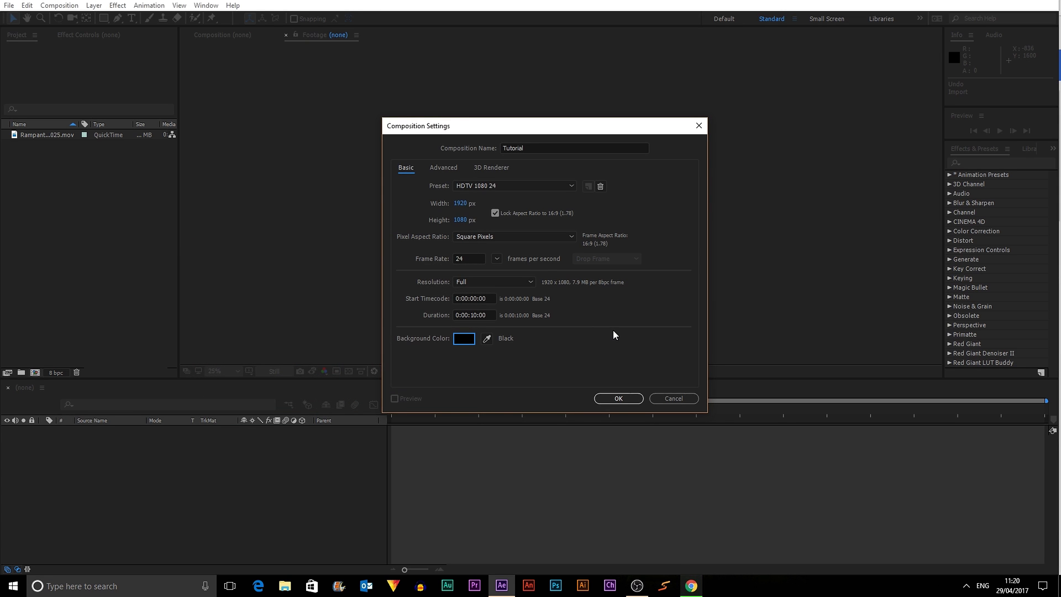
pyautogui.click(638, 399)
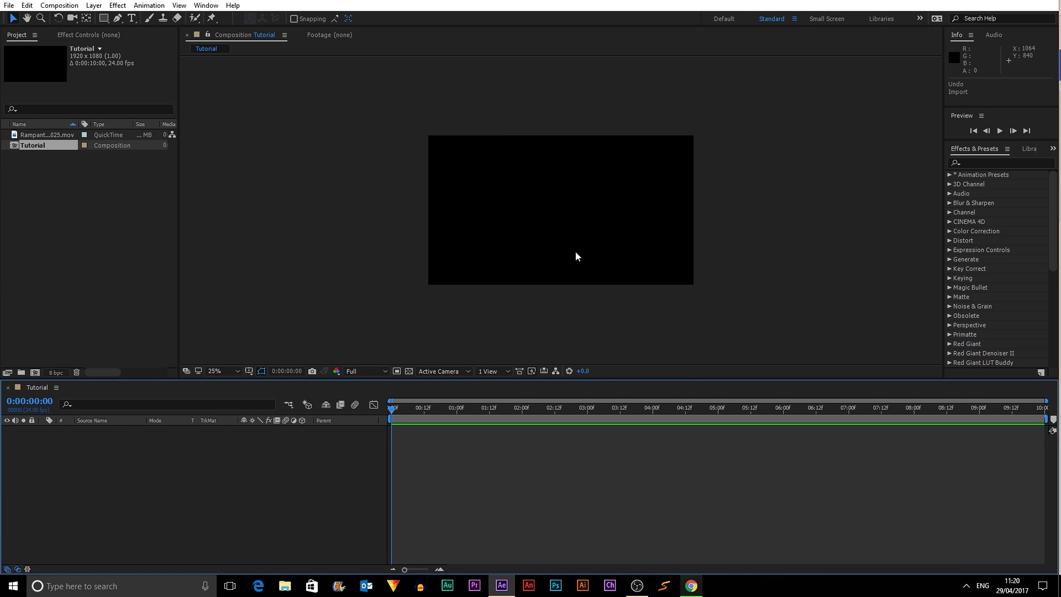
pyautogui.scroll(4, 615, 207)
pyautogui.scroll(-15, 623, 237)
pyautogui.scroll(7, 623, 236)
pyautogui.scroll(-5, 622, 237)
pyautogui.click(552, 182)
pyautogui.press('space')
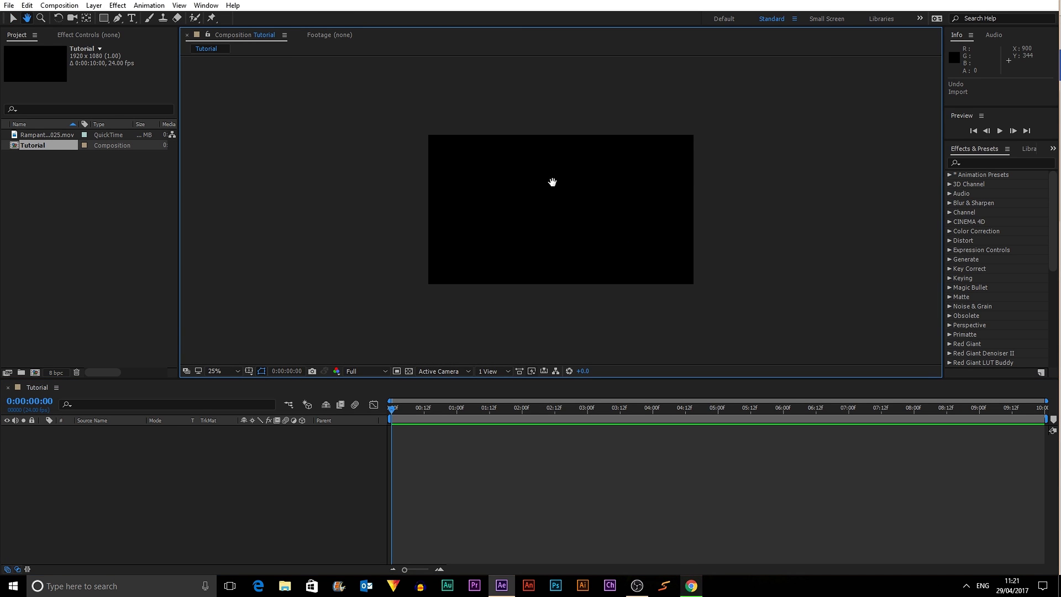
pyautogui.moveTo(553, 182)
pyautogui.mouseDown()
pyautogui.moveTo(498, 221)
pyautogui.moveTo(584, 274)
pyautogui.moveTo(643, 224)
pyautogui.moveTo(539, 188)
pyautogui.mouseUp()
pyautogui.moveTo(392, 128); pyautogui.dragTo(697, 304)
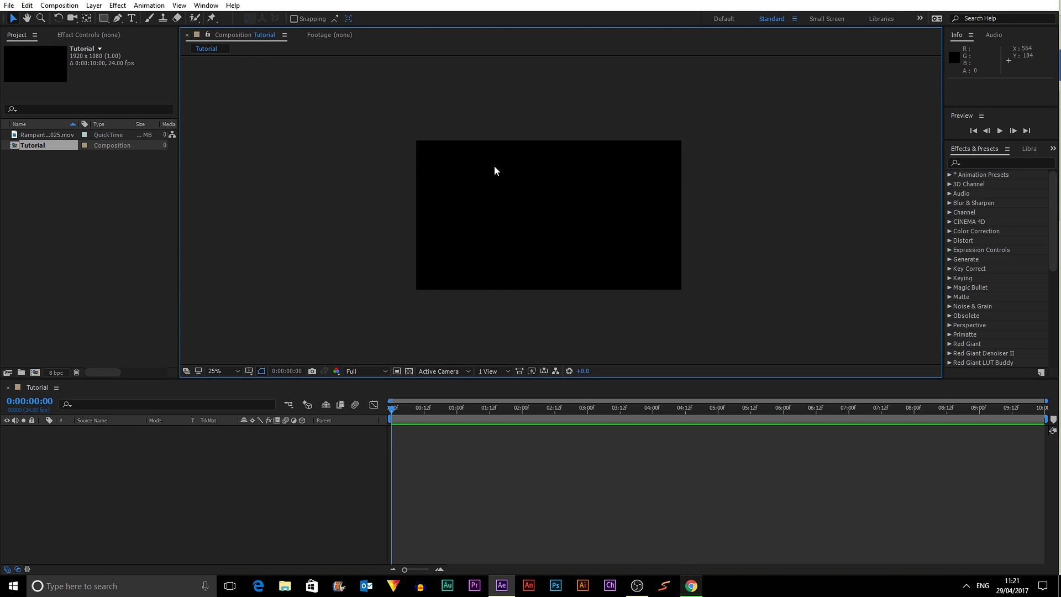
pyautogui.rightClick(495, 170)
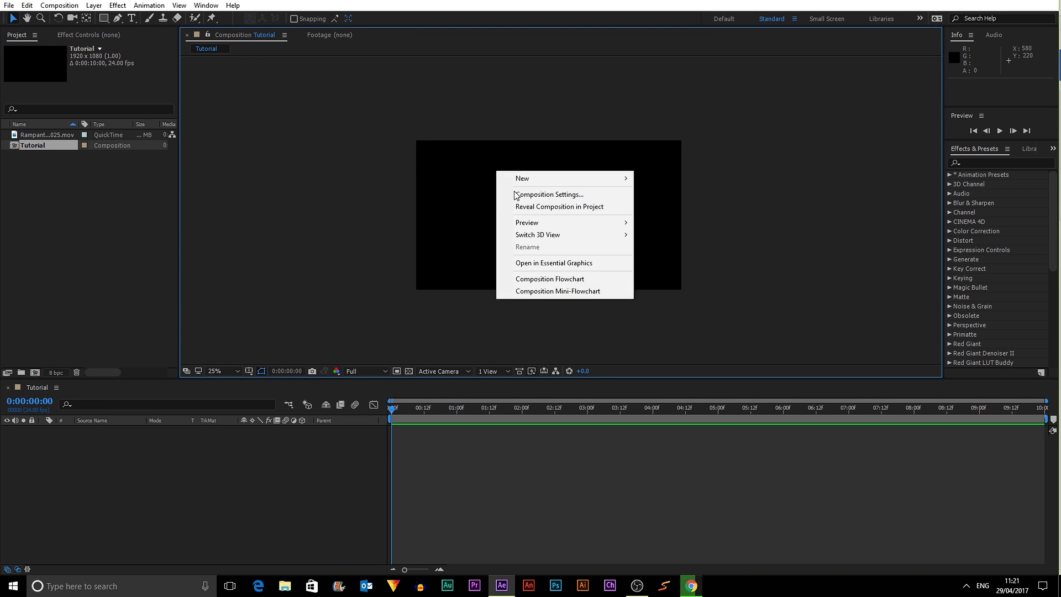
pyautogui.click(427, 158)
pyautogui.scroll(1, 611, 223)
pyautogui.scroll(-1, 611, 223)
pyautogui.moveTo(498, 199); pyautogui.dragTo(513, 187)
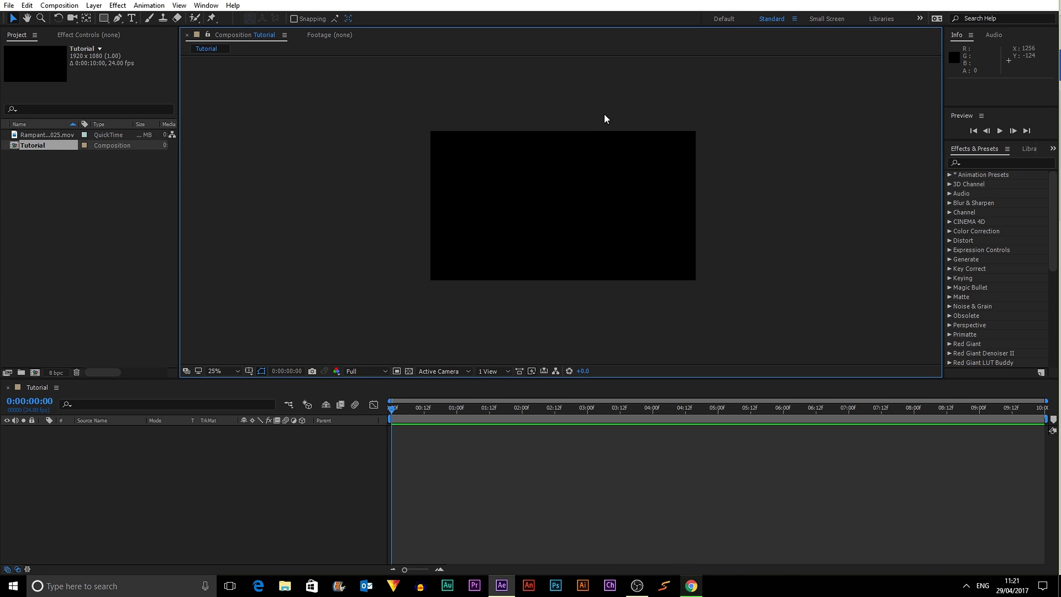
# Step: Import the underwater divers QuickTime clip into the project
pyautogui.click(9, 5)
pyautogui.moveTo(51, 172)
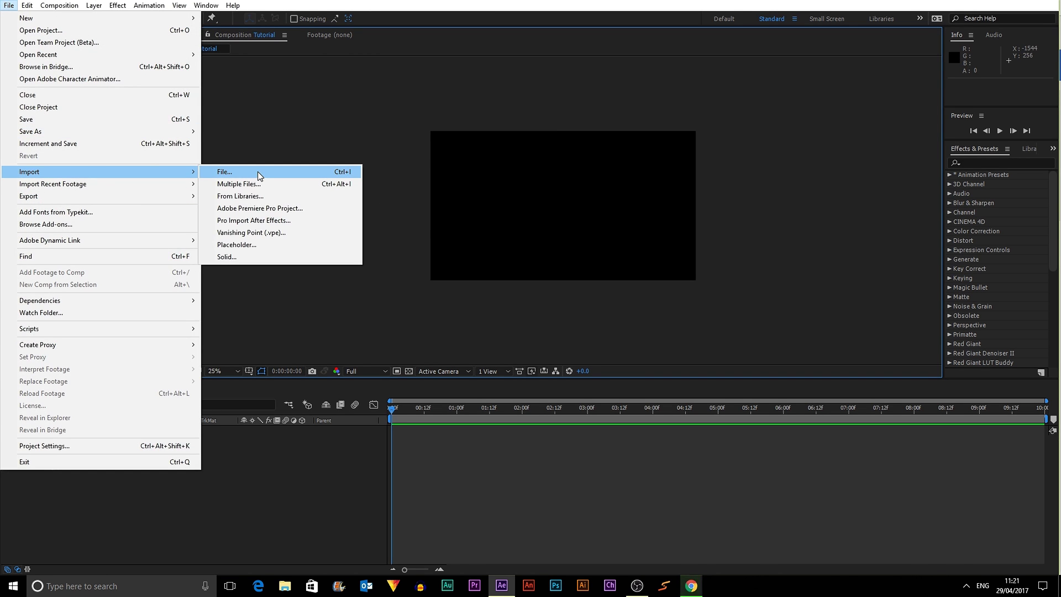
pyautogui.click(258, 172)
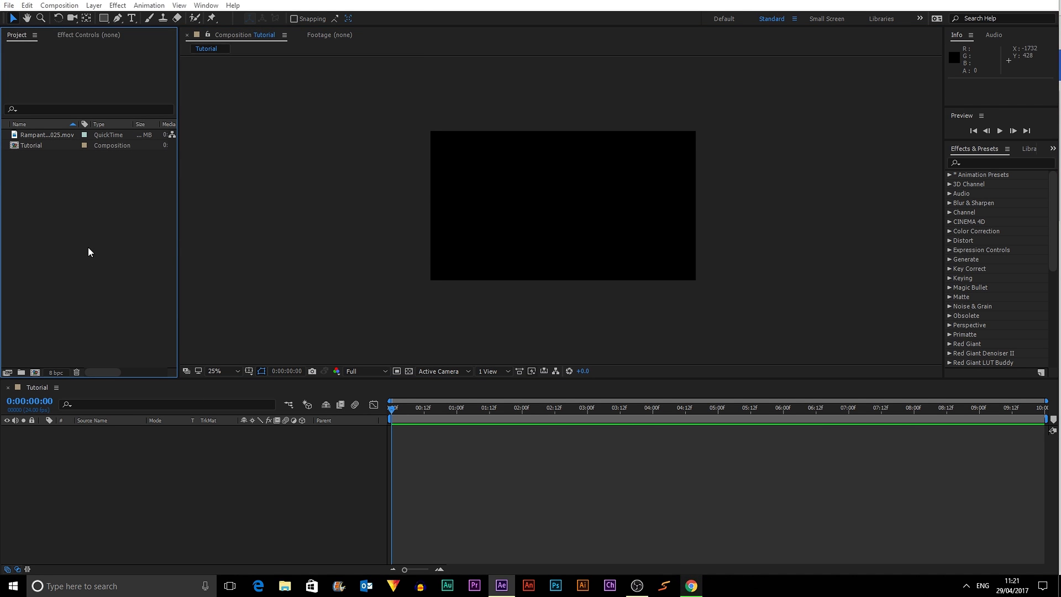
pyautogui.doubleClick(88, 248)
pyautogui.doubleClick(139, 122)
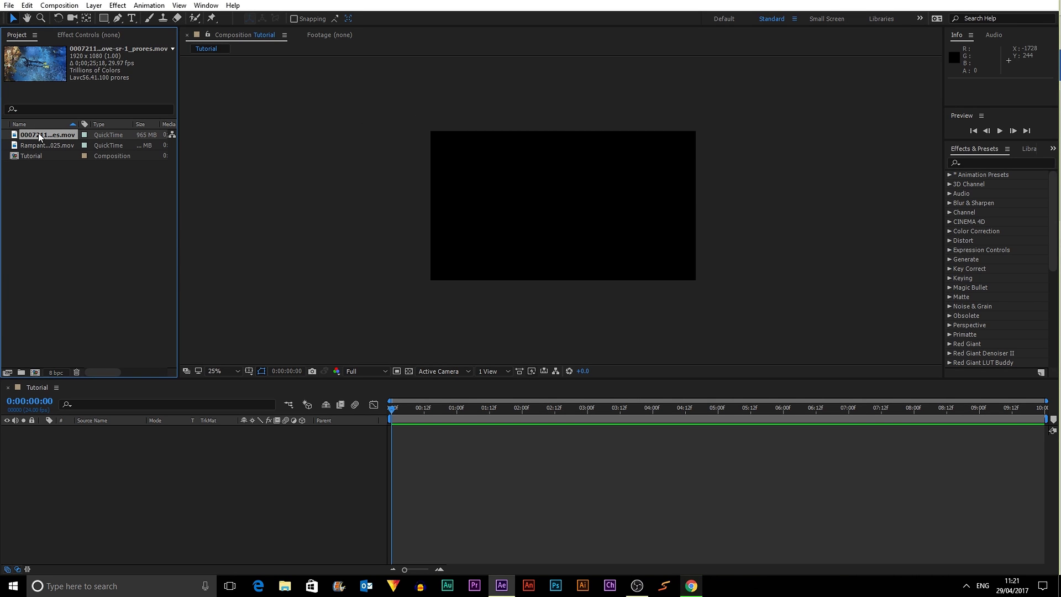
# Step: Add the imported divers clip to the Tutorial composition as a layer, centred in the frame
pyautogui.moveTo(38, 133); pyautogui.dragTo(565, 203)
pyautogui.click(734, 206)
pyautogui.scroll(2, 685, 205)
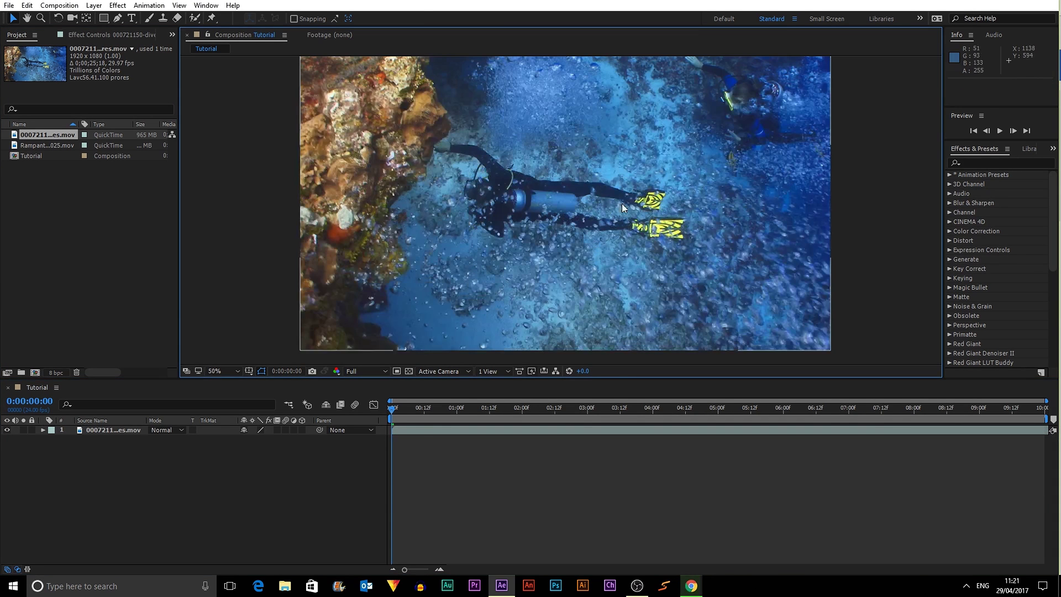
# Step: Scrub through the divers clip in the timeline, and jump to the last frame and back to the first
pyautogui.moveTo(392, 408); pyautogui.dragTo(389, 430)
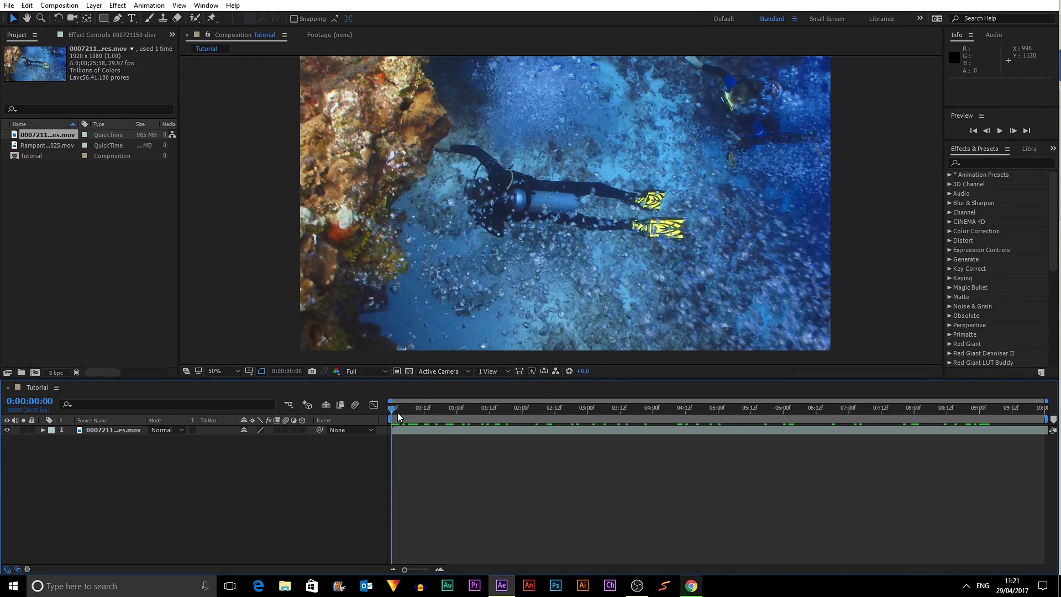
pyautogui.moveTo(392, 408); pyautogui.dragTo(334, 407)
pyautogui.click(966, 118)
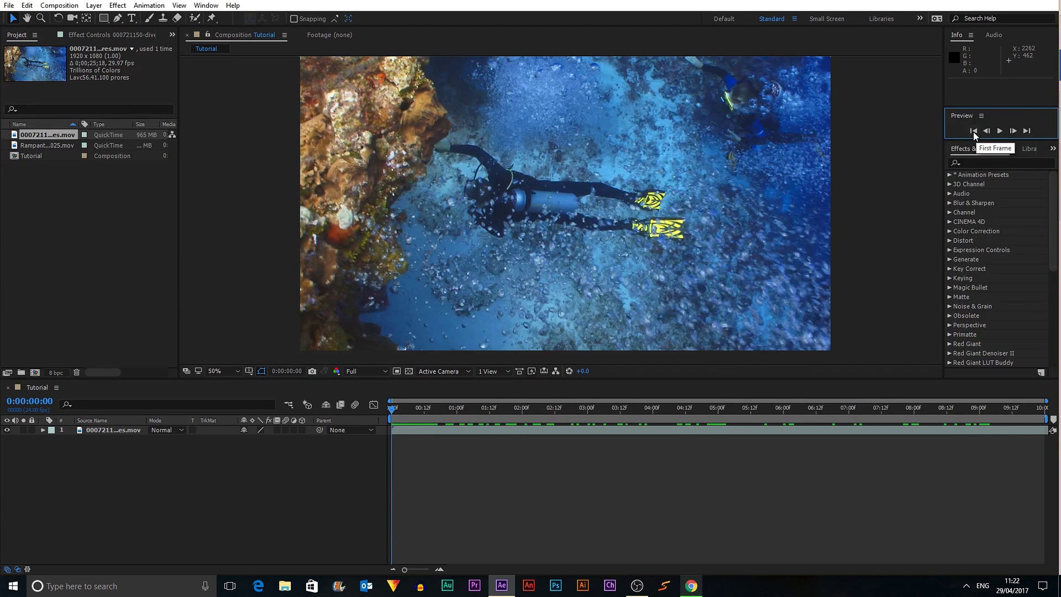
pyautogui.click(1025, 130)
pyautogui.click(973, 132)
# Step: Advance the playhead frame by frame from the first frame to 0:00:00:09
pyautogui.click(1009, 132)
pyautogui.click(1009, 131)
pyautogui.click(1009, 131)
pyautogui.click(1009, 132)
pyautogui.click(1010, 131)
pyautogui.click(1009, 131)
pyautogui.click(1009, 132)
pyautogui.click(1009, 131)
pyautogui.click(1009, 131)
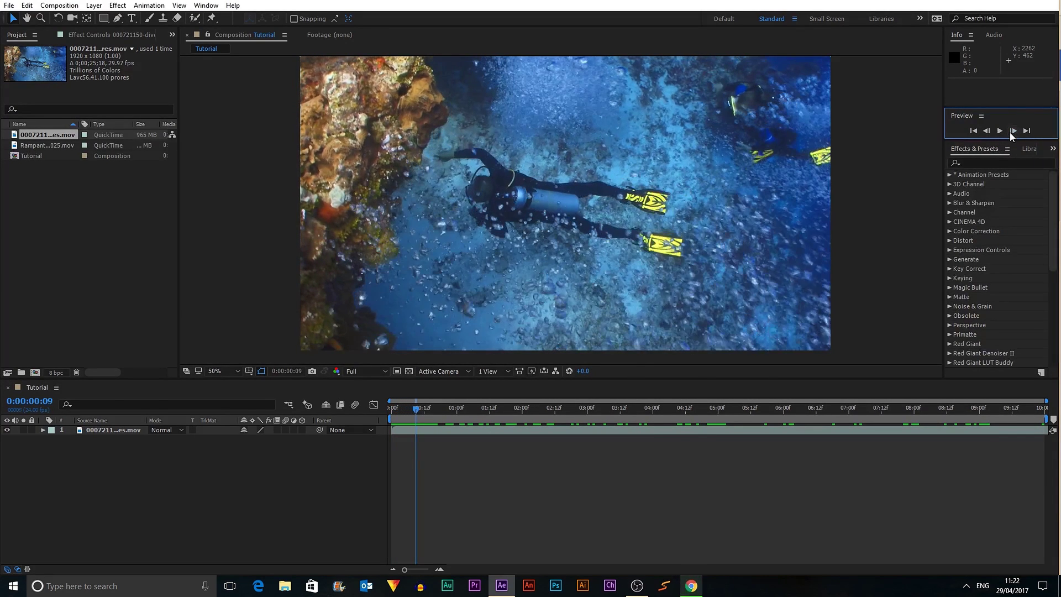
# Step: Move the playhead back frame by frame to 0:00:00:04
pyautogui.click(987, 131)
pyautogui.click(986, 132)
pyautogui.click(986, 131)
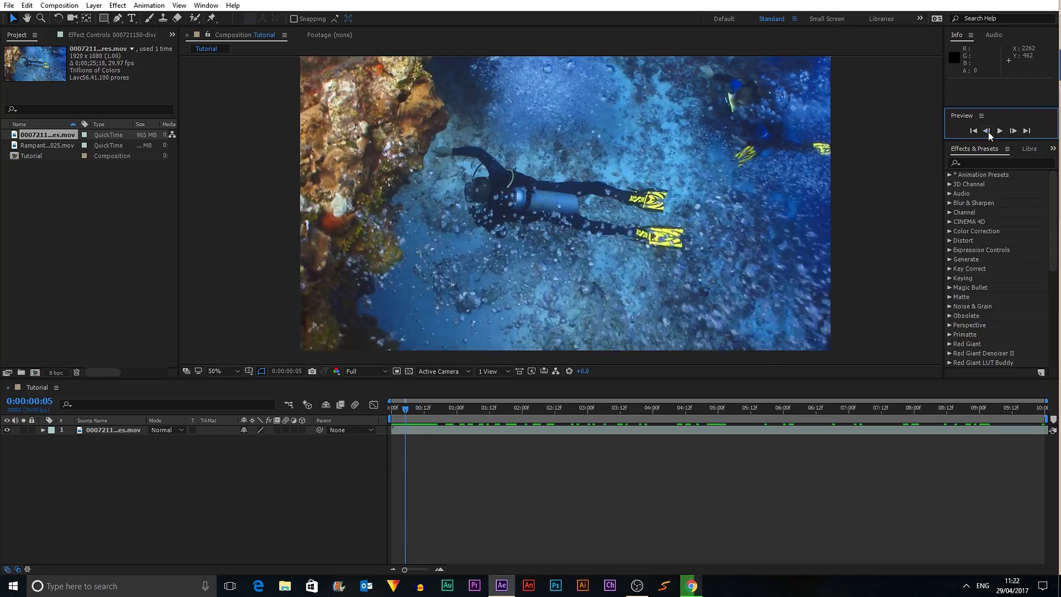
pyautogui.click(987, 131)
pyautogui.click(987, 131)
# Step: Play a preview of the composition, stop it and return to the first frame
pyautogui.click(1001, 130)
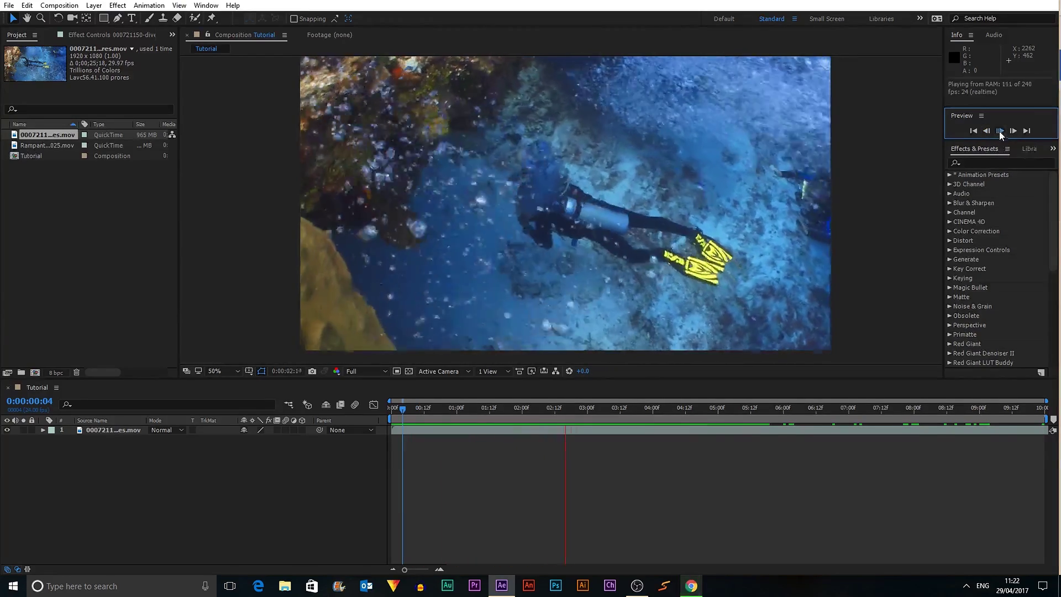
pyautogui.click(999, 131)
pyautogui.click(974, 131)
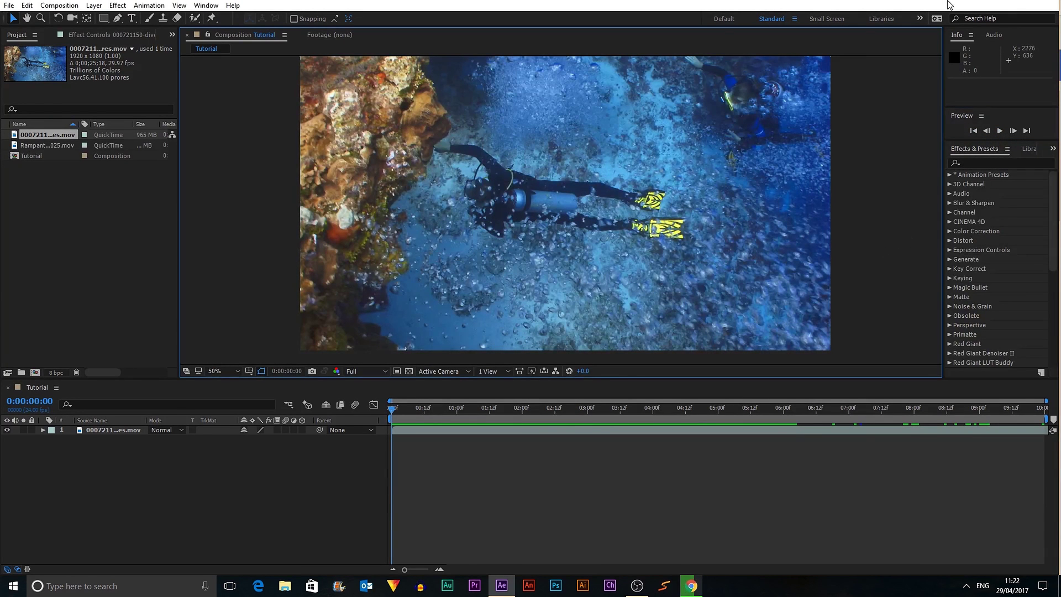
# Step: Try sliding the divers layer earlier to an in point of -0:00:09:03, scrub through the result and return to the composition's start
pyautogui.click(626, 476)
pyautogui.click(406, 433)
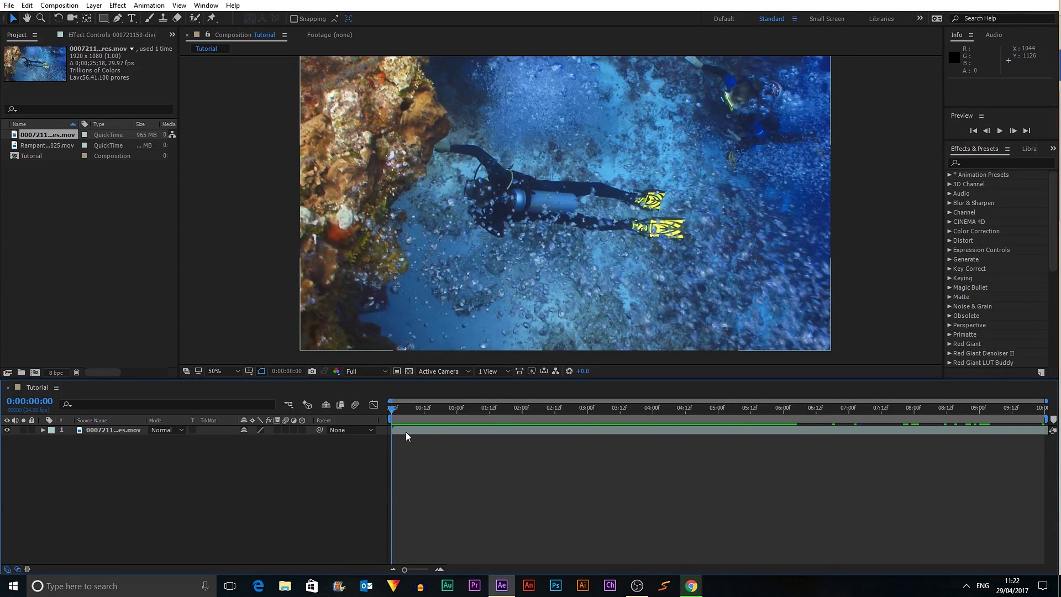
pyautogui.click(573, 446)
pyautogui.moveTo(773, 432); pyautogui.dragTo(188, 419)
pyautogui.moveTo(387, 413); pyautogui.dragTo(607, 410)
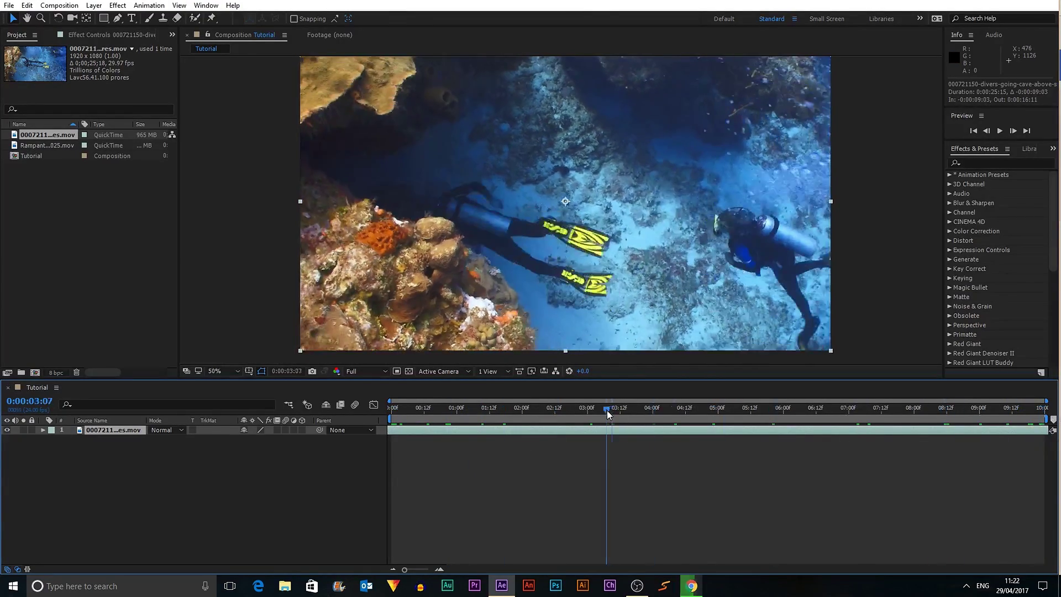
pyautogui.press('Home')
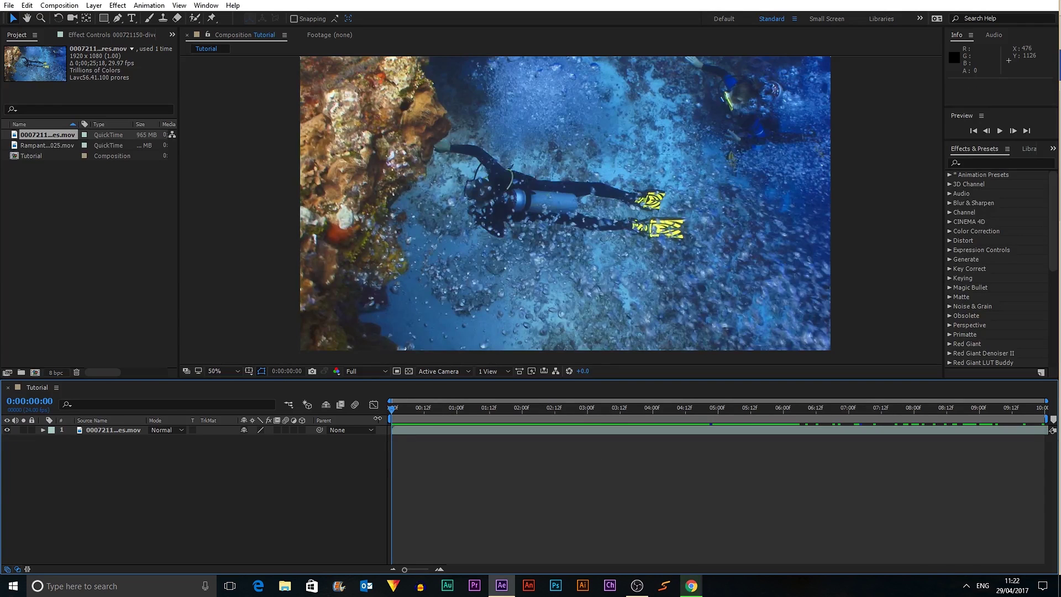
# Step: Try sliding the divers layer to a later start time in the timeline and undo the move
pyautogui.moveTo(393, 431); pyautogui.dragTo(499, 430)
pyautogui.hotkey('ctrl', 'z')
pyautogui.hotkey('ctrl', 'shift', 'z')
pyautogui.hotkey('ctrl', 'z')
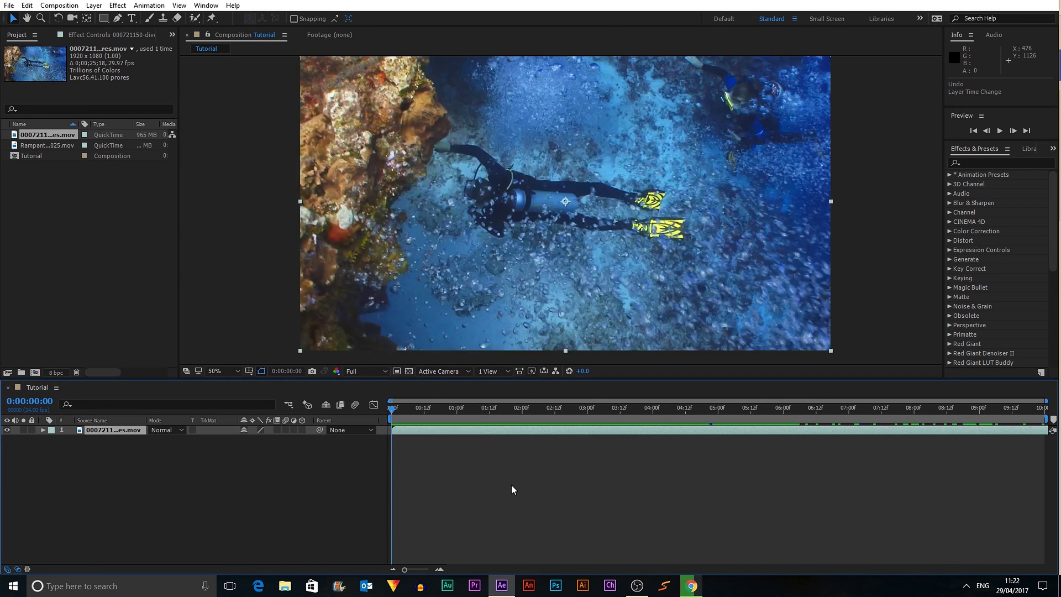
pyautogui.click(511, 486)
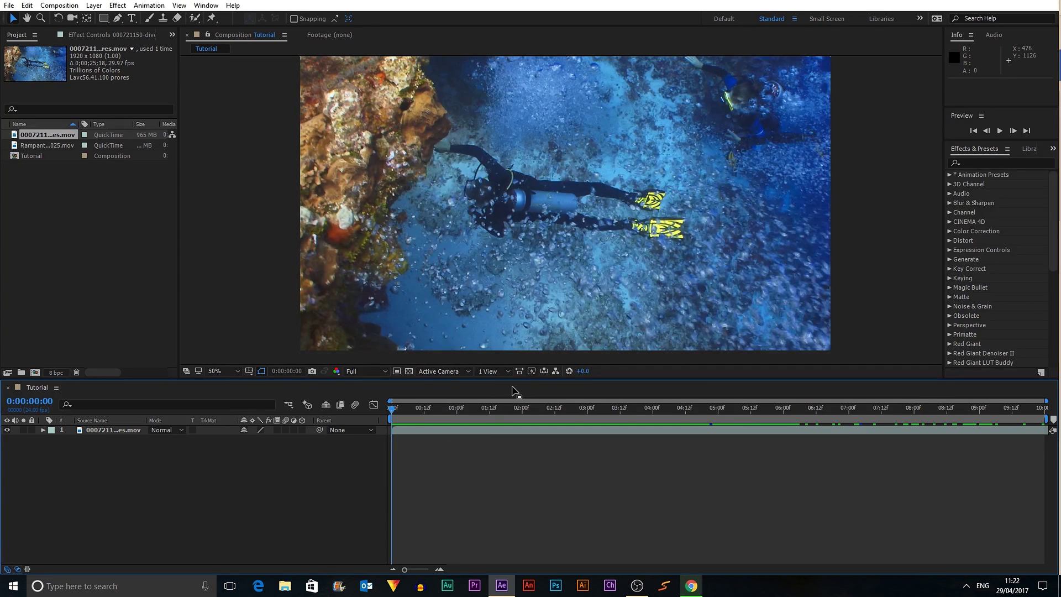
pyautogui.click(27, 5)
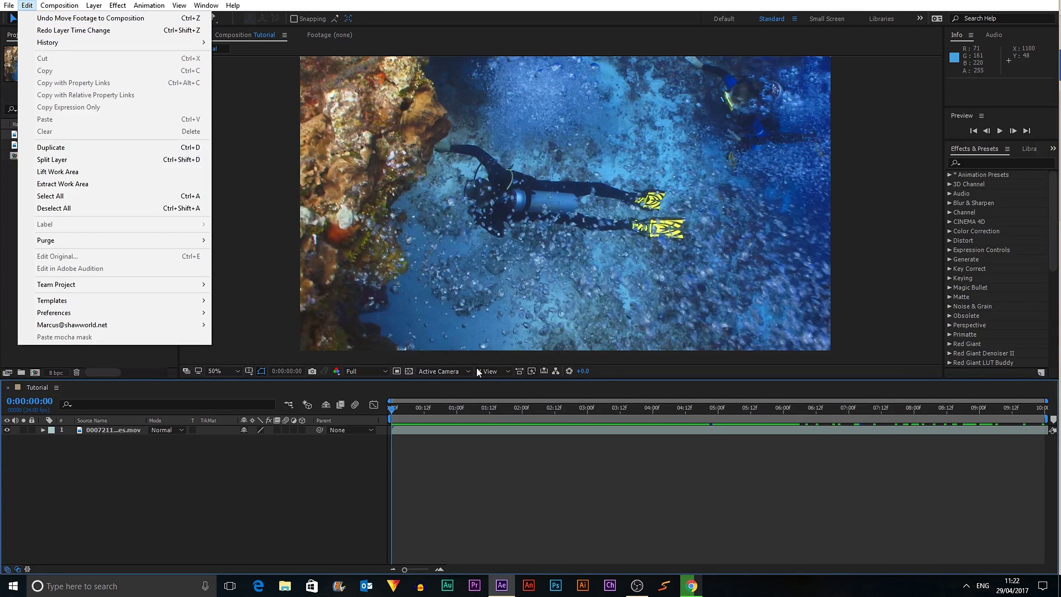
pyautogui.click(525, 475)
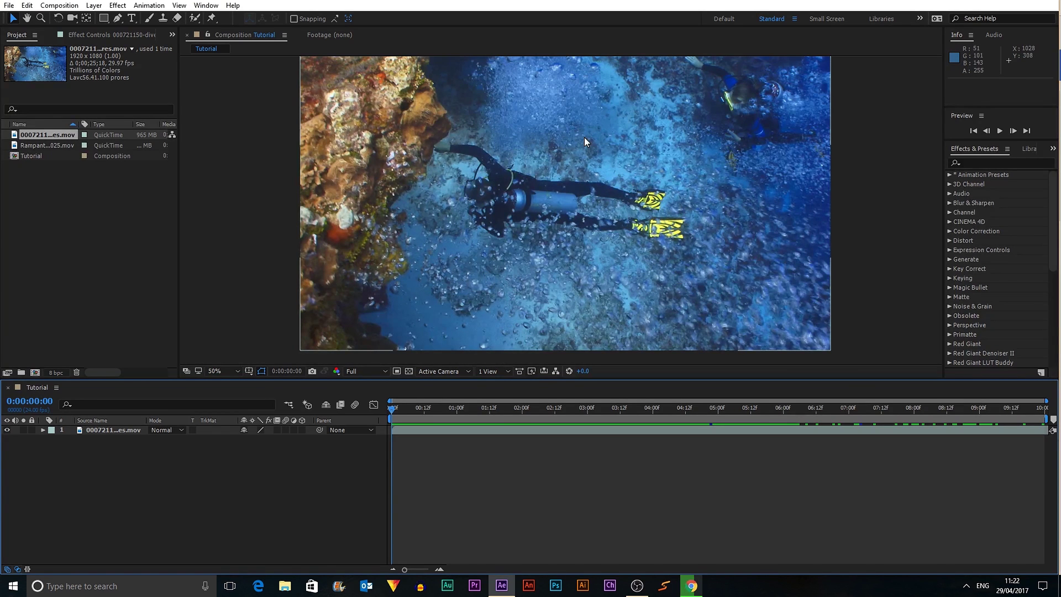
# Step: Create a new composition from the divers footage and scrub through it to the last frame
pyautogui.click(88, 226)
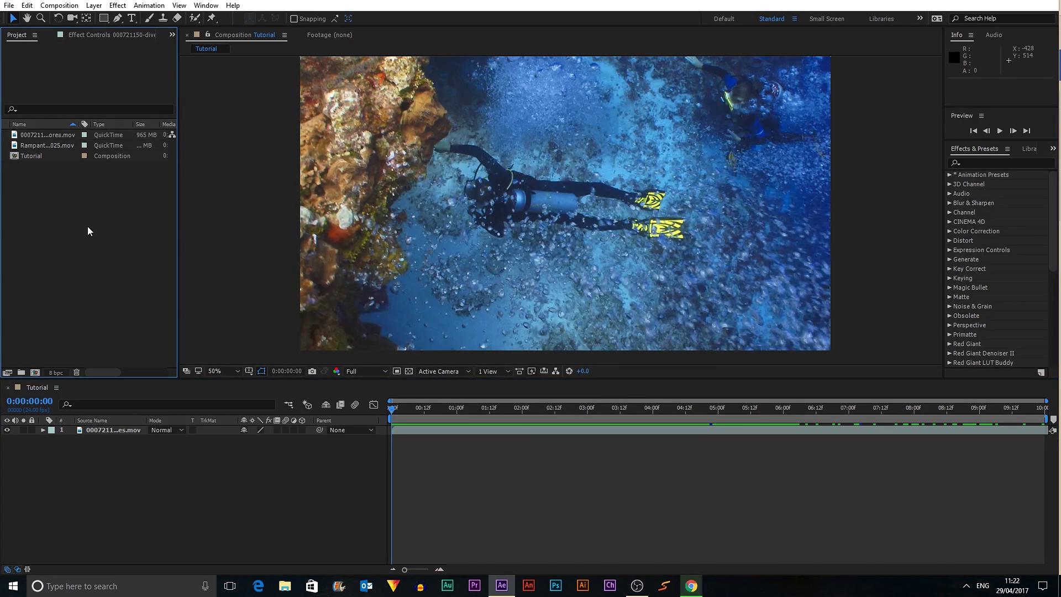
pyautogui.moveTo(35, 137); pyautogui.dragTo(34, 372)
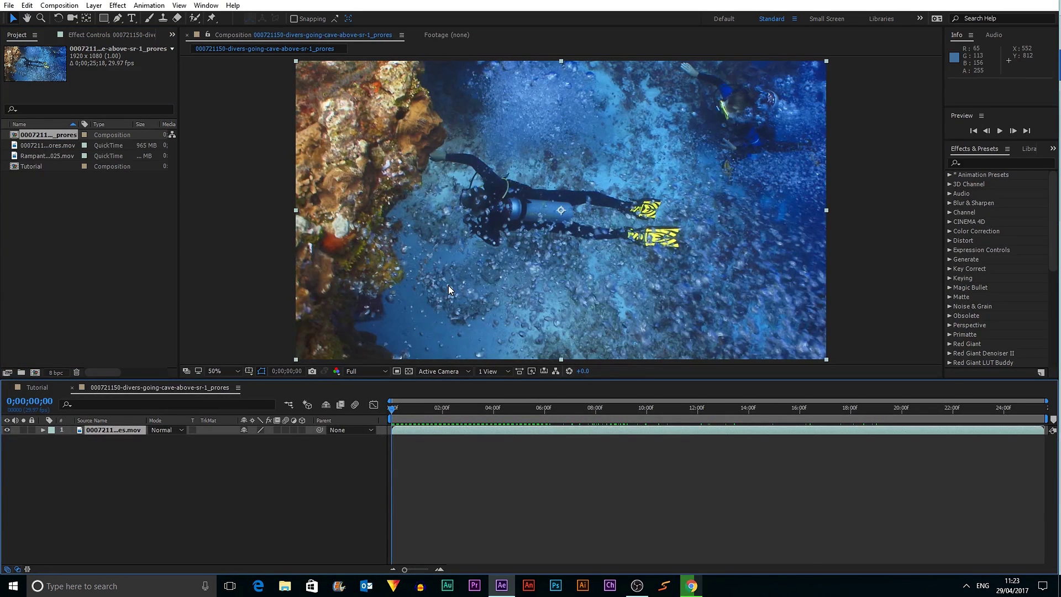
pyautogui.scroll(-1, 514, 157)
pyautogui.scroll(1, 542, 180)
pyautogui.moveTo(393, 414); pyautogui.dragTo(1053, 413)
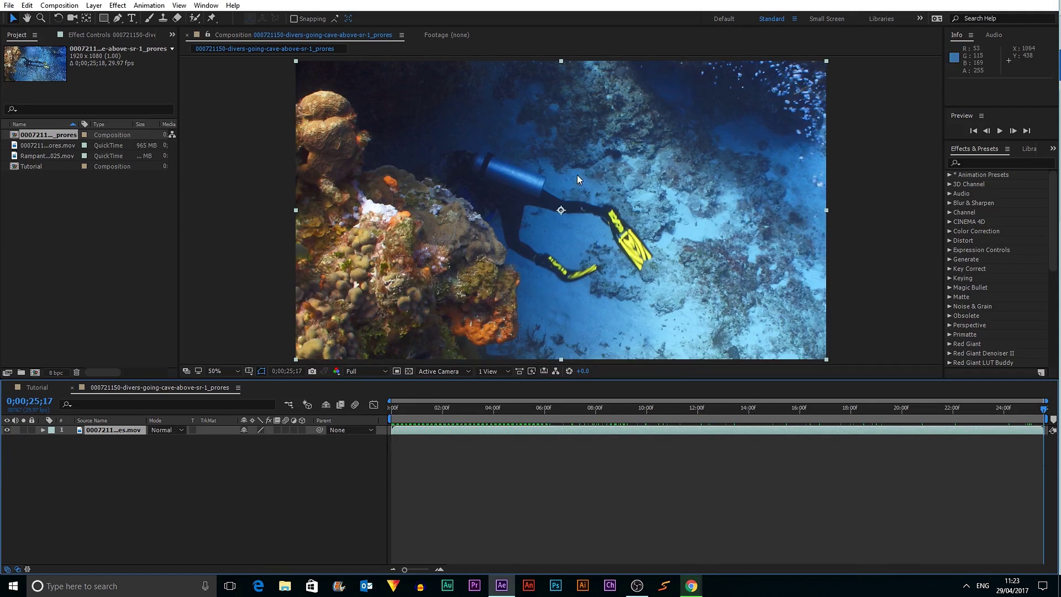
# Step: Delete the composition made from the divers footage from the project
pyautogui.click(118, 430)
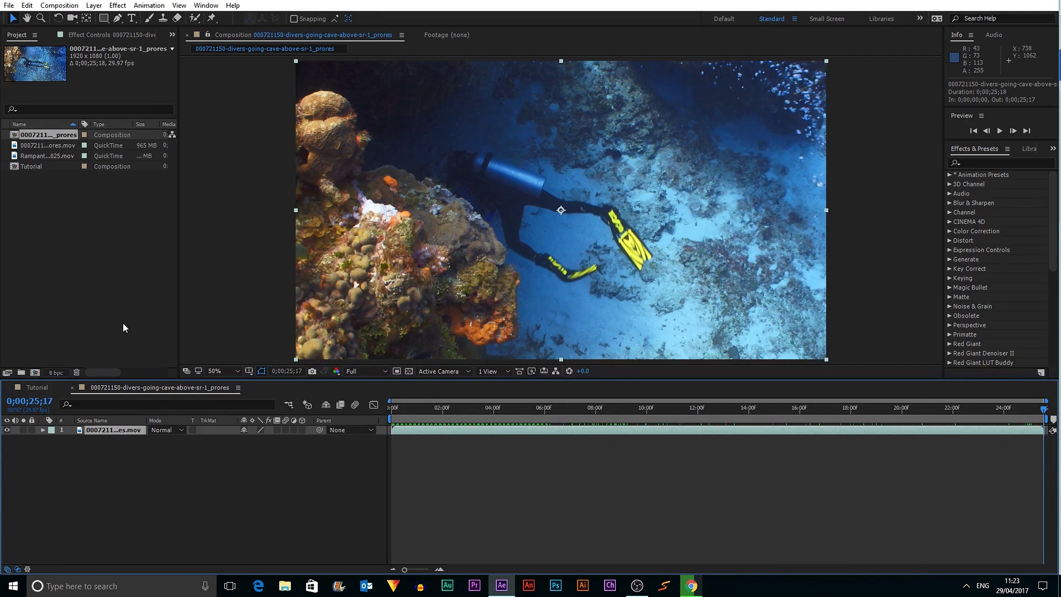
pyautogui.click(43, 134)
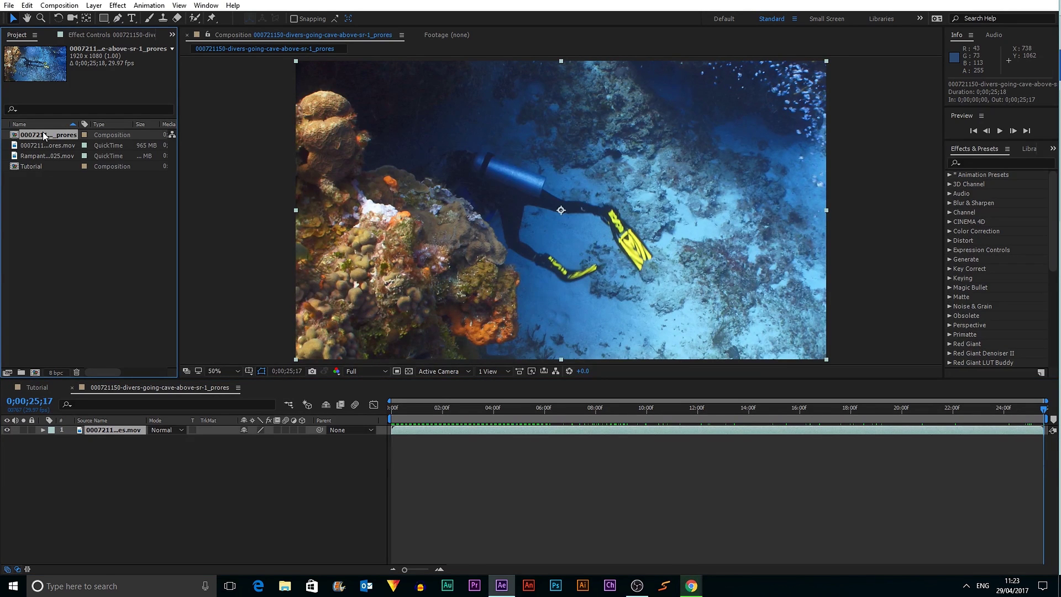
pyautogui.press('Delete')
pyautogui.click(583, 302)
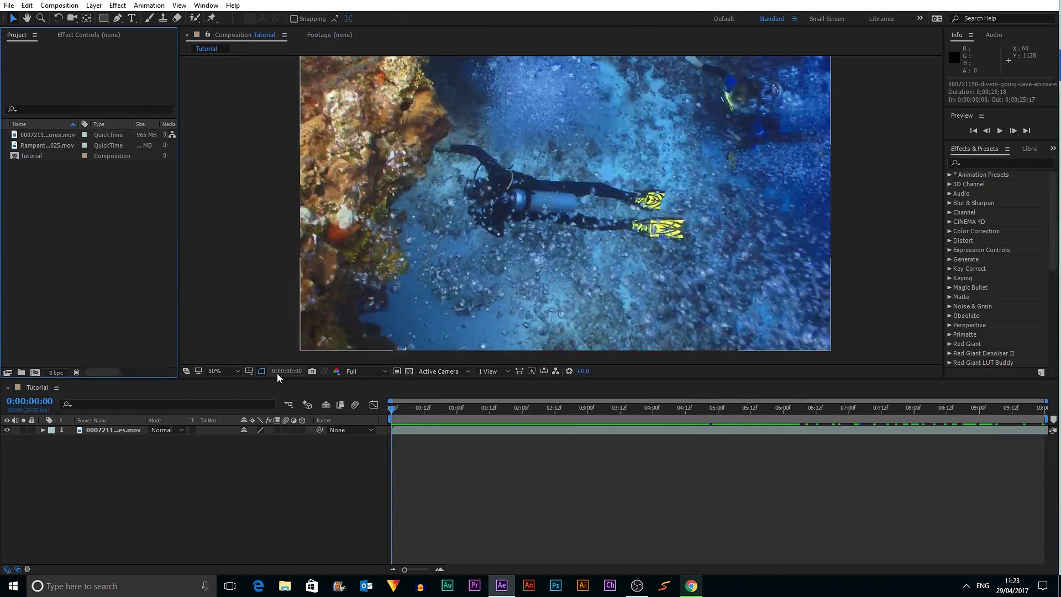
pyautogui.moveTo(126, 467); pyautogui.dragTo(197, 496)
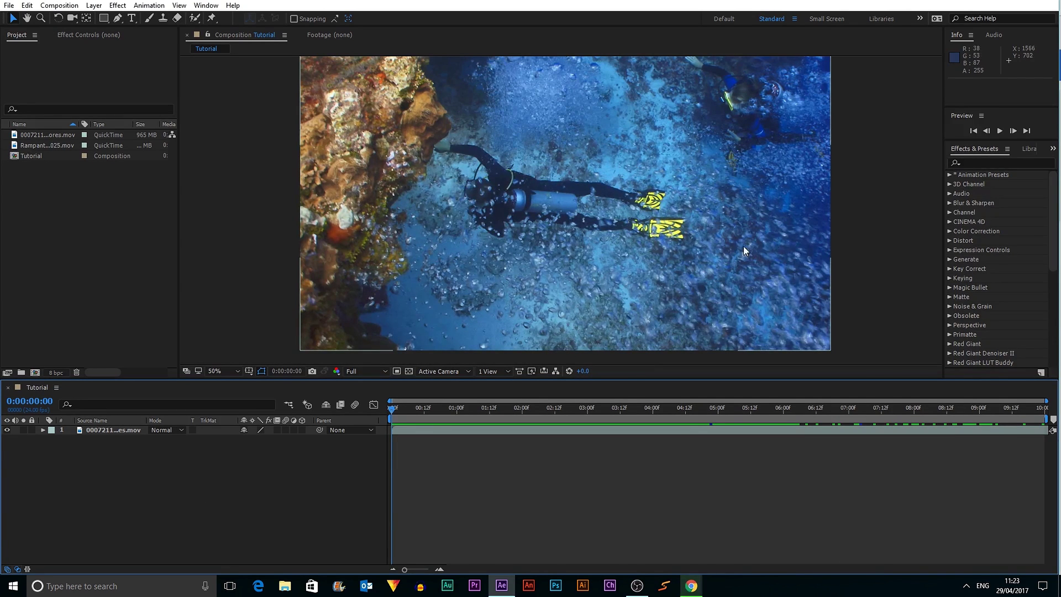
# Step: Try moving the divers layer freehand in the composition view and undo the move
pyautogui.press(',')
pyautogui.press('.')
pyautogui.click(95, 430)
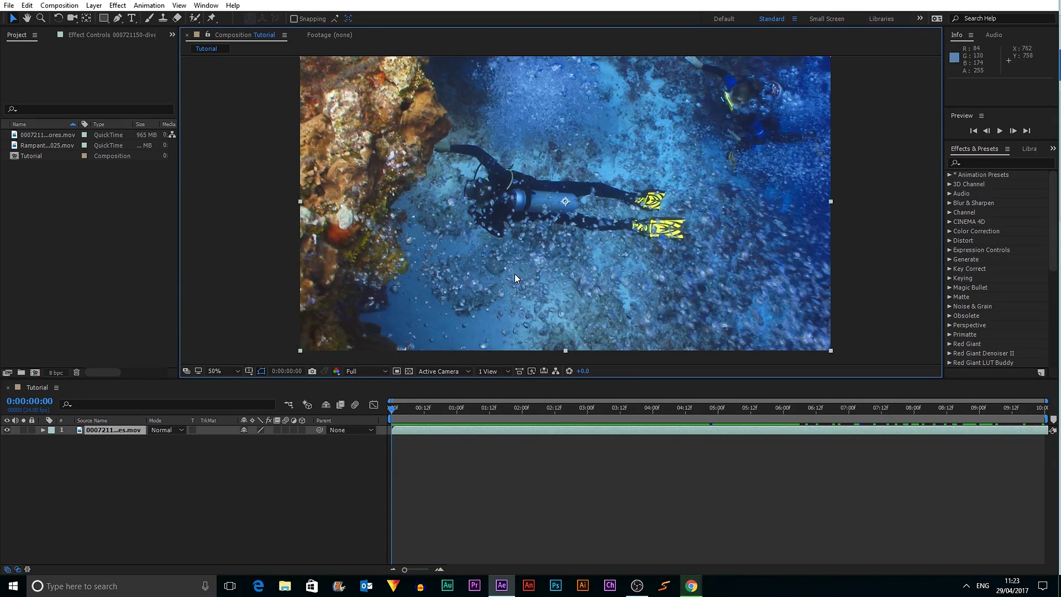
pyautogui.moveTo(650, 156); pyautogui.dragTo(716, 142)
pyautogui.hotkey('ctrl', 'z')
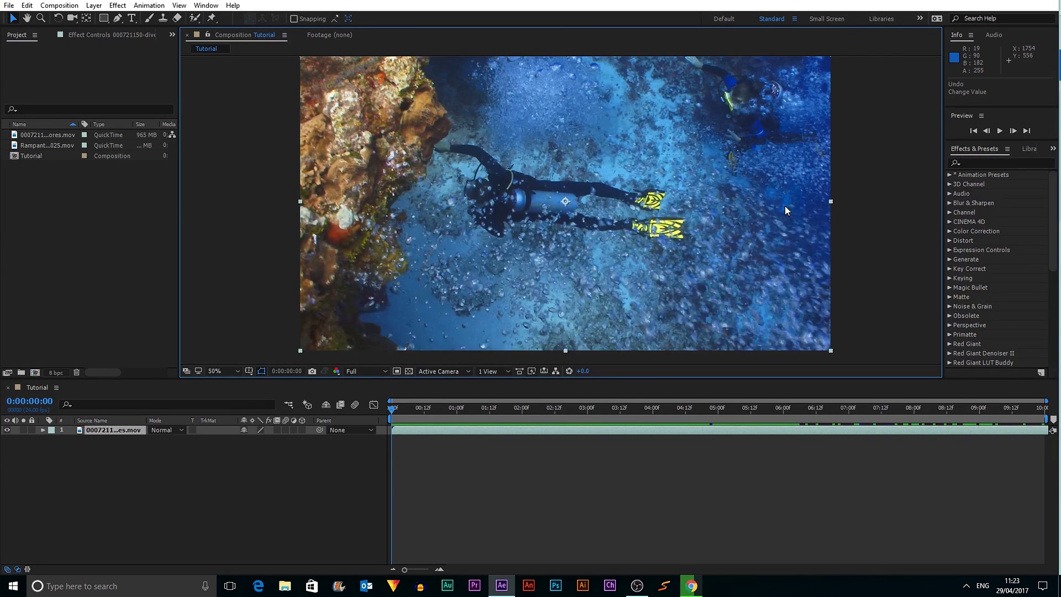
# Step: Examine the divers layer's Transform properties: Anchor Point, Position, Scale, Rotation and Opacity, and collapse the group
pyautogui.click(44, 430)
pyautogui.click(53, 439)
pyautogui.click(84, 449)
pyautogui.click(86, 459)
pyautogui.click(88, 467)
pyautogui.click(90, 477)
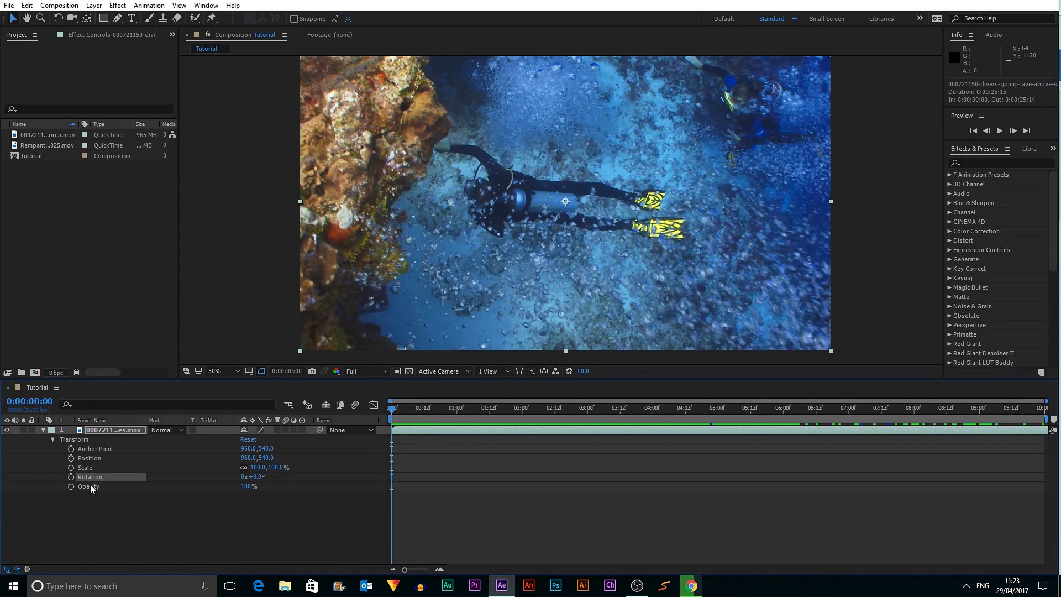
pyautogui.click(91, 486)
pyautogui.click(91, 458)
pyautogui.click(91, 468)
pyautogui.click(93, 477)
pyautogui.click(115, 509)
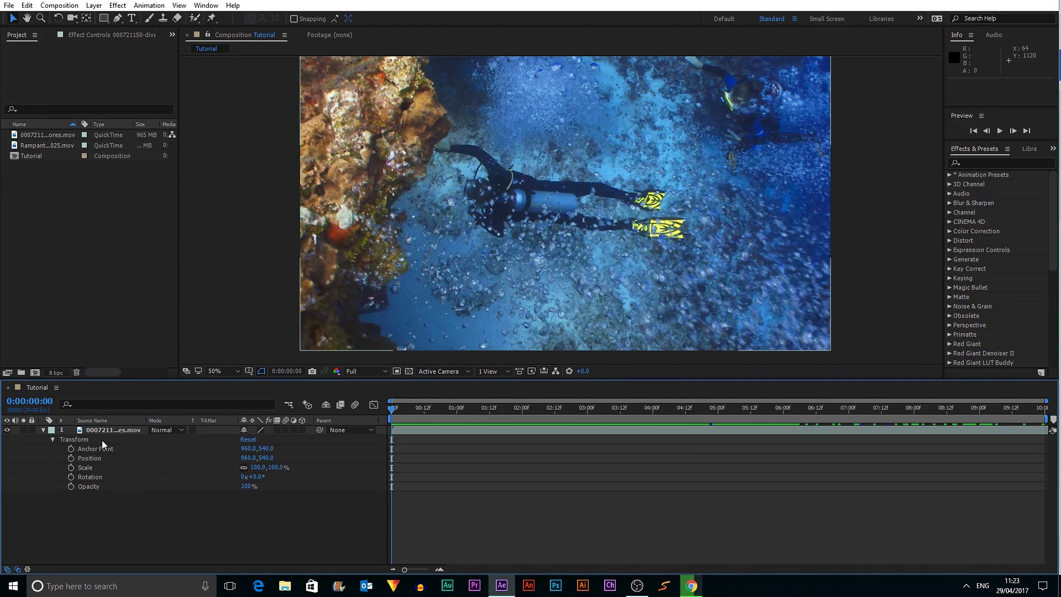
pyautogui.click(53, 440)
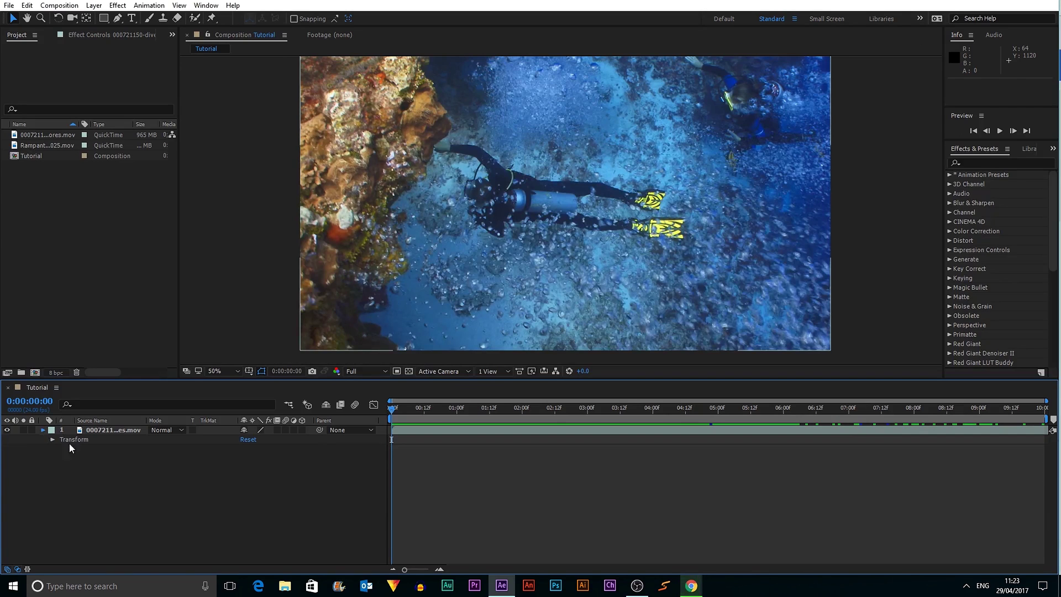
# Step: Show only the divers layer's Position, try a horizontal value of 1266 and a different vertical value, undoing each change
pyautogui.click(120, 430)
pyautogui.press('p')
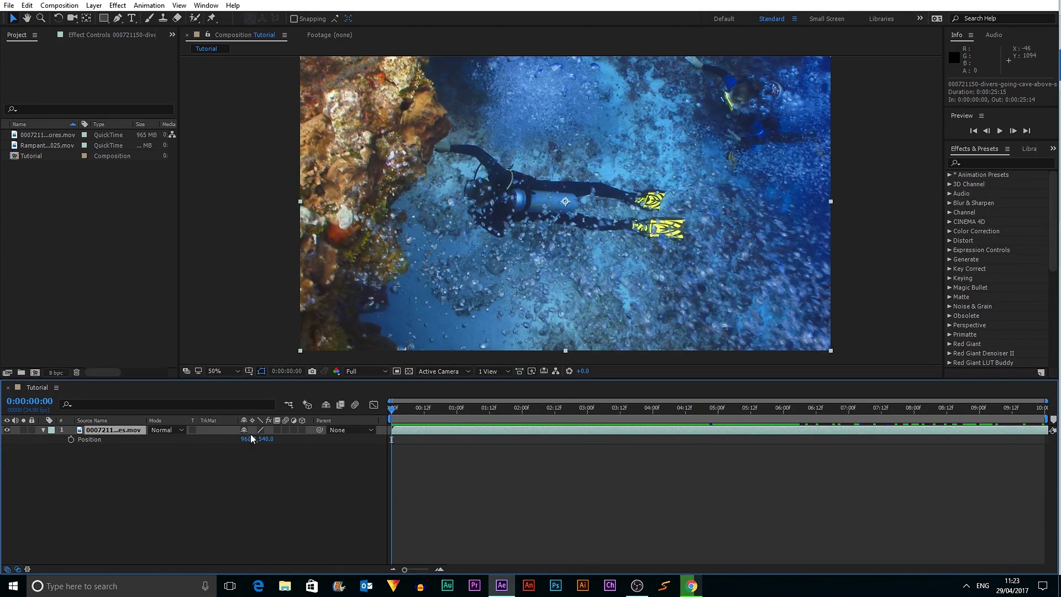
pyautogui.moveTo(250, 445); pyautogui.dragTo(415, 457)
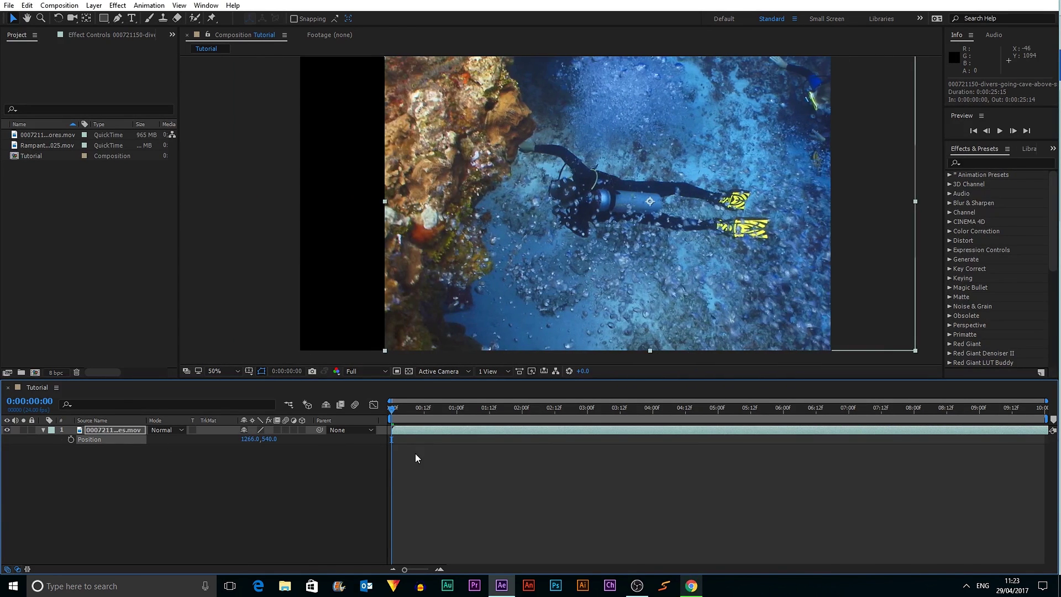
pyautogui.hotkey('ctrl', 'z')
pyautogui.moveTo(267, 444); pyautogui.dragTo(3, 433)
pyautogui.hotkey('ctrl', 'z')
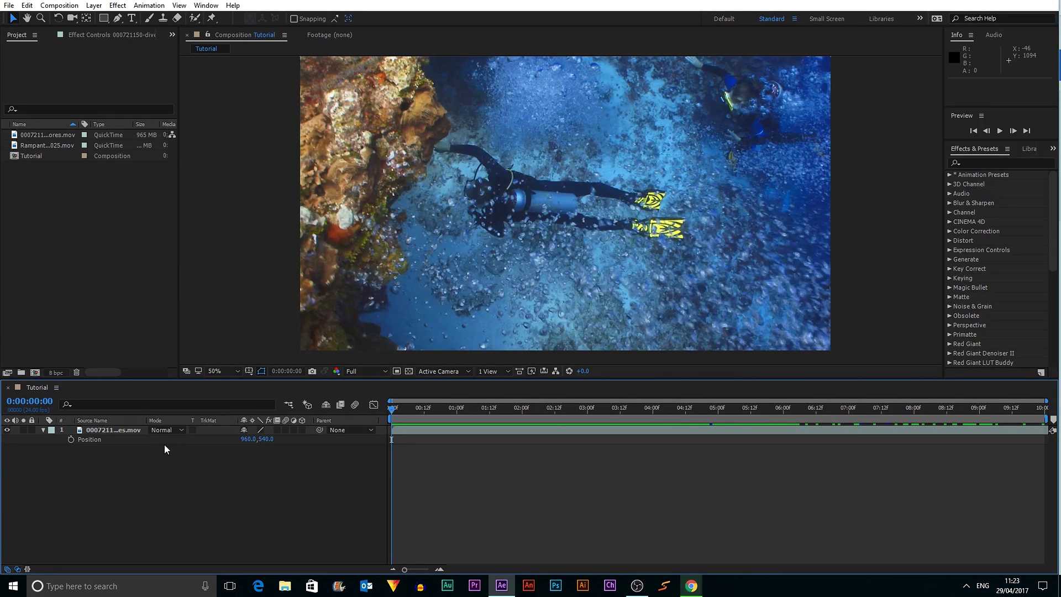
# Step: Show only the divers layer's Rotation, try values including 64 full turns and 1x+16°, and undo each change
pyautogui.click(131, 432)
pyautogui.press('r')
pyautogui.moveTo(254, 441); pyautogui.dragTo(343, 446)
pyautogui.hotkey('ctrl', 'z')
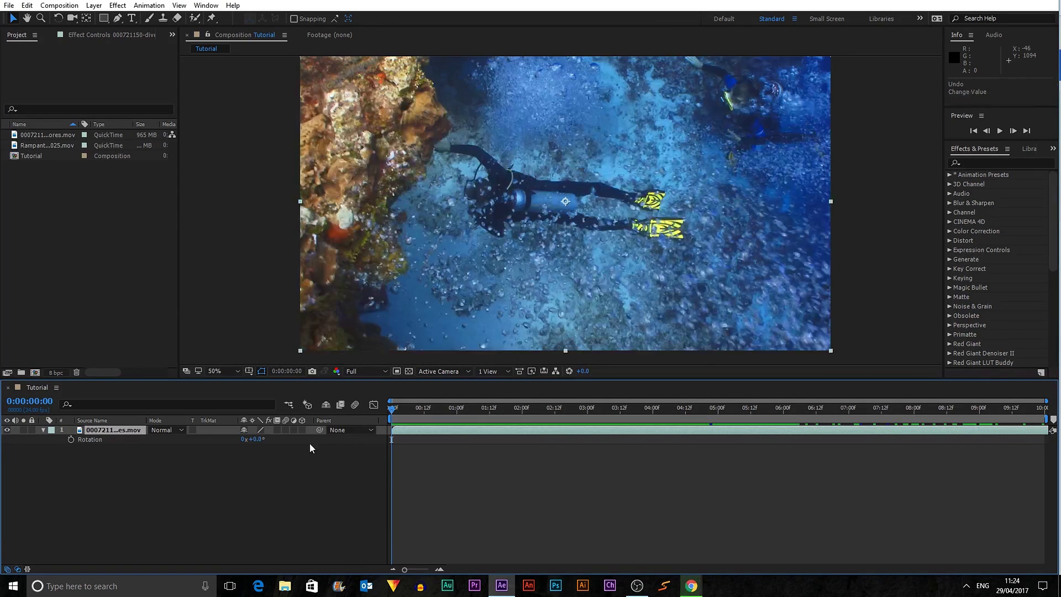
pyautogui.moveTo(245, 439); pyautogui.dragTo(263, 495)
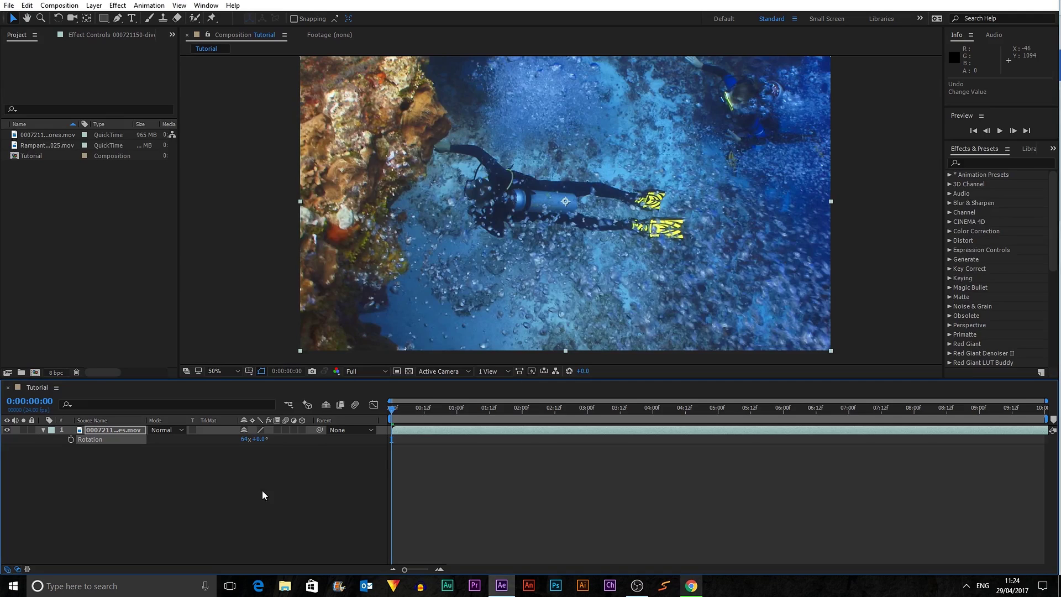
pyautogui.hotkey('ctrl', 'z')
pyautogui.moveTo(260, 440); pyautogui.dragTo(419, 441)
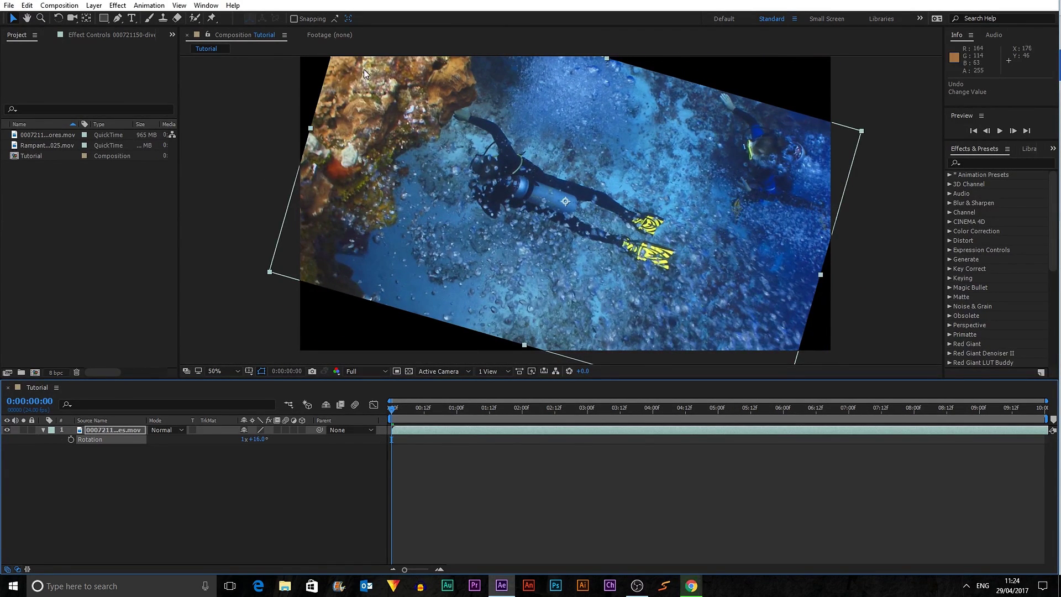
pyautogui.hotkey('ctrl', 'z')
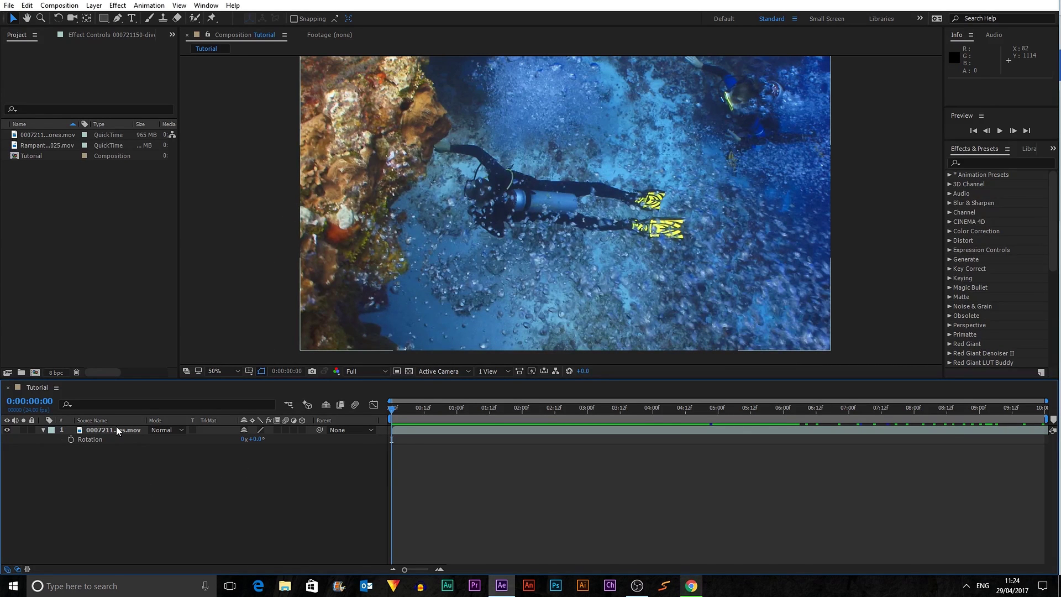
# Step: Show only the divers layer's Scale, try shrinking it to 63% and set it back to 100%
pyautogui.click(116, 426)
pyautogui.press('s')
pyautogui.moveTo(270, 444)
pyautogui.mouseDown()
pyautogui.moveTo(331, 444)
pyautogui.moveTo(226, 467)
pyautogui.moveTo(277, 454)
pyautogui.mouseUp()
pyautogui.click(267, 439)
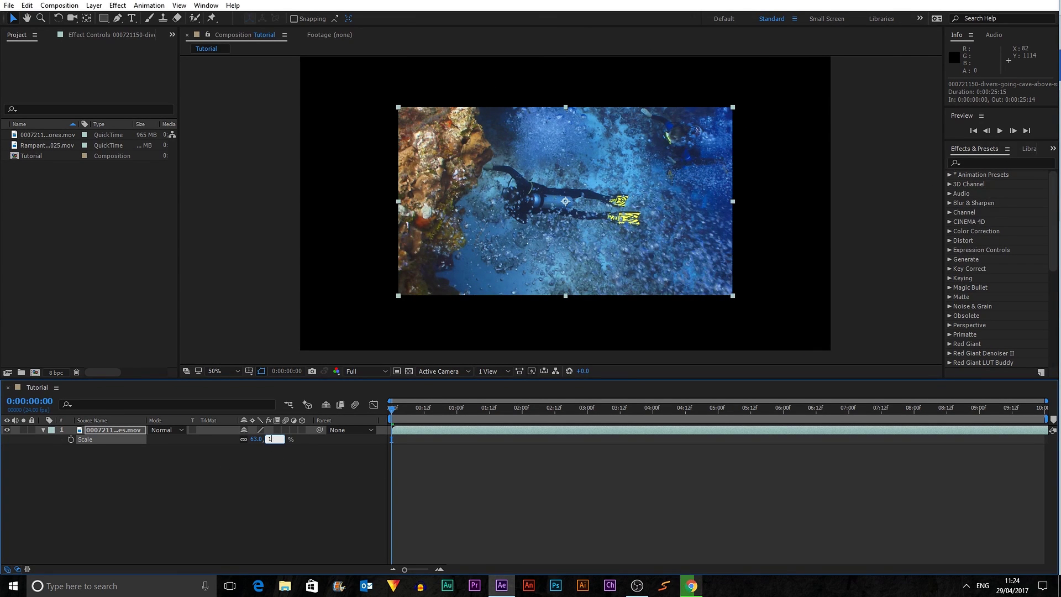
pyautogui.click(258, 480)
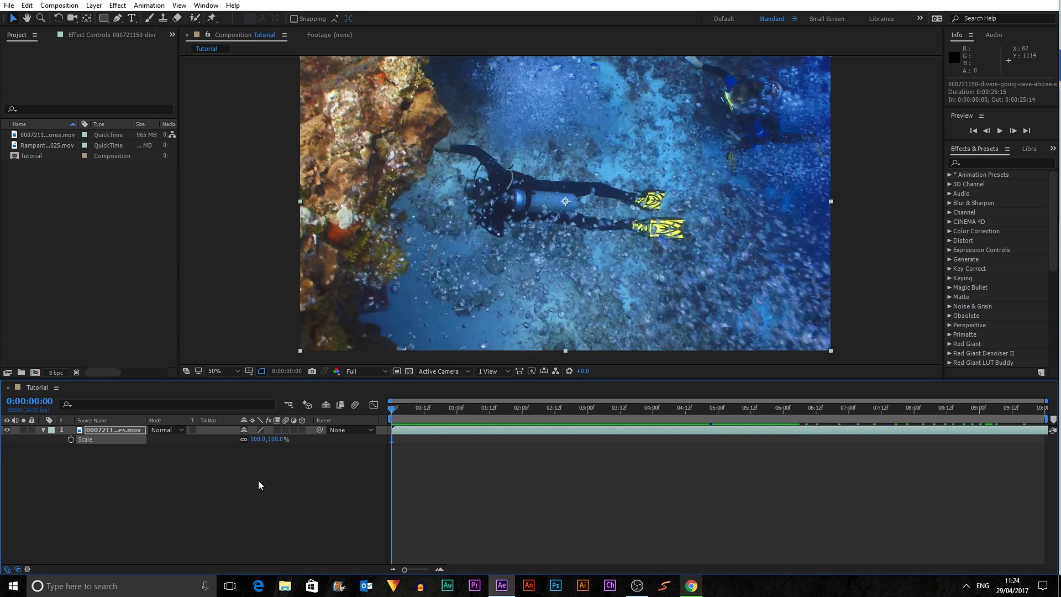
# Step: Unlink the Scale proportions, try stretching the width to 472% and changing the height separately, undoing each change
pyautogui.click(243, 440)
pyautogui.moveTo(257, 439); pyautogui.dragTo(459, 437)
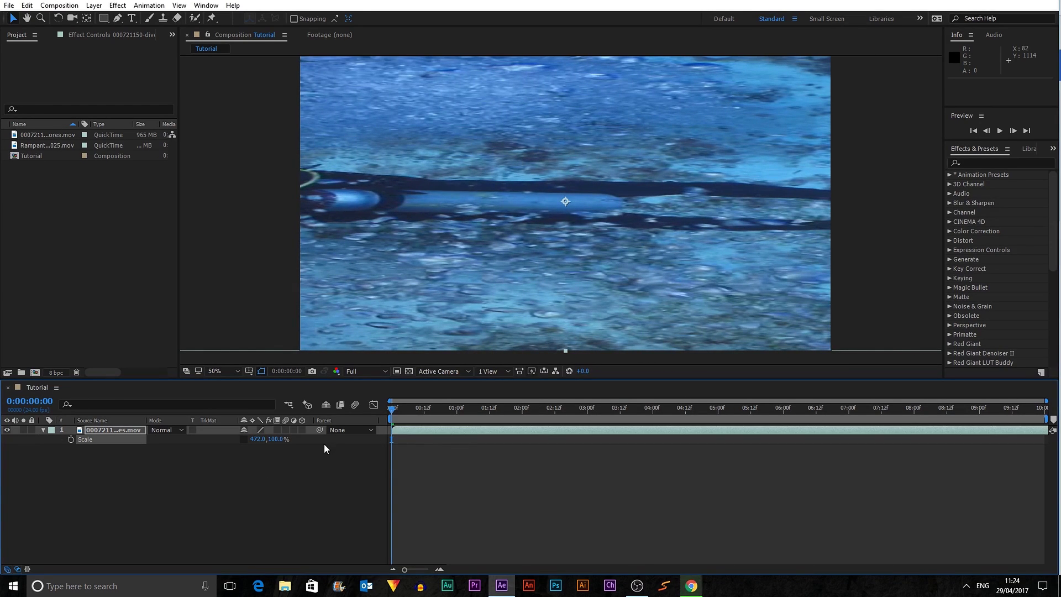
pyautogui.hotkey('ctrl', 'z')
pyautogui.moveTo(274, 439); pyautogui.dragTo(590, 430)
pyautogui.hotkey('ctrl', 'z')
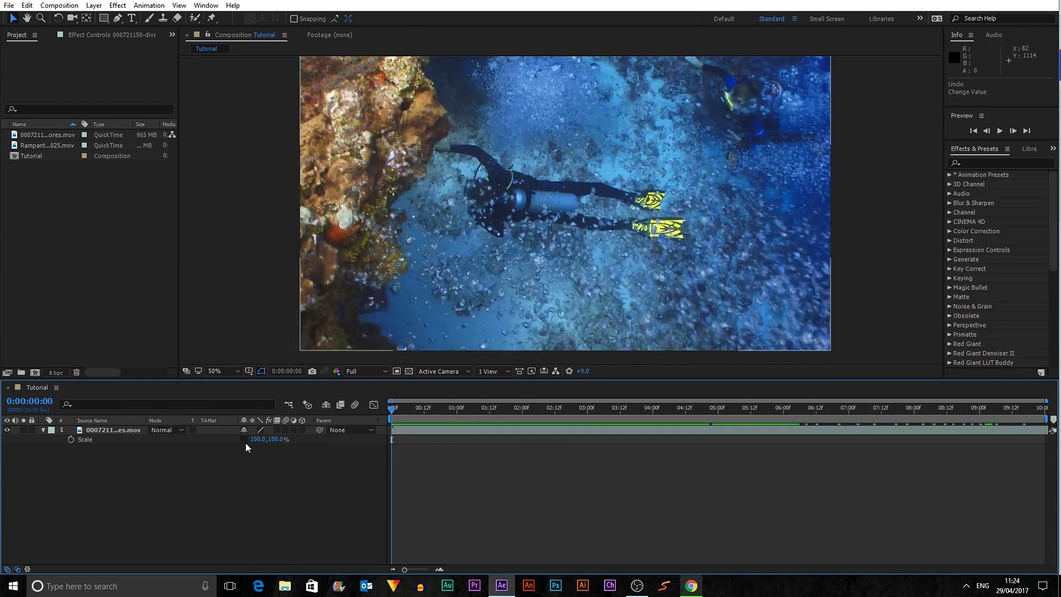
# Step: Relink the Scale proportions and flip the divers layer by setting its scale to -100%
pyautogui.click(244, 439)
pyautogui.click(259, 439)
pyautogui.write('-100')
pyautogui.press('Return')
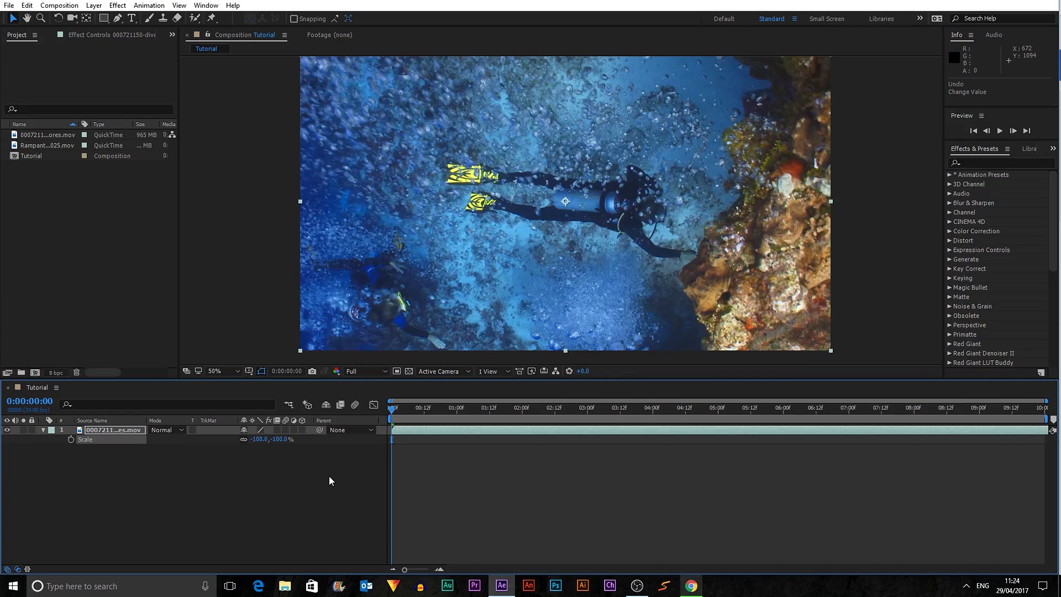
# Step: Set the divers layer's scale to 100% in both dimensions and collapse the layer's properties
pyautogui.click(293, 439)
pyautogui.write('100')
pyautogui.press('Return')
pyautogui.click(259, 438)
pyautogui.write('100')
pyautogui.press('Return')
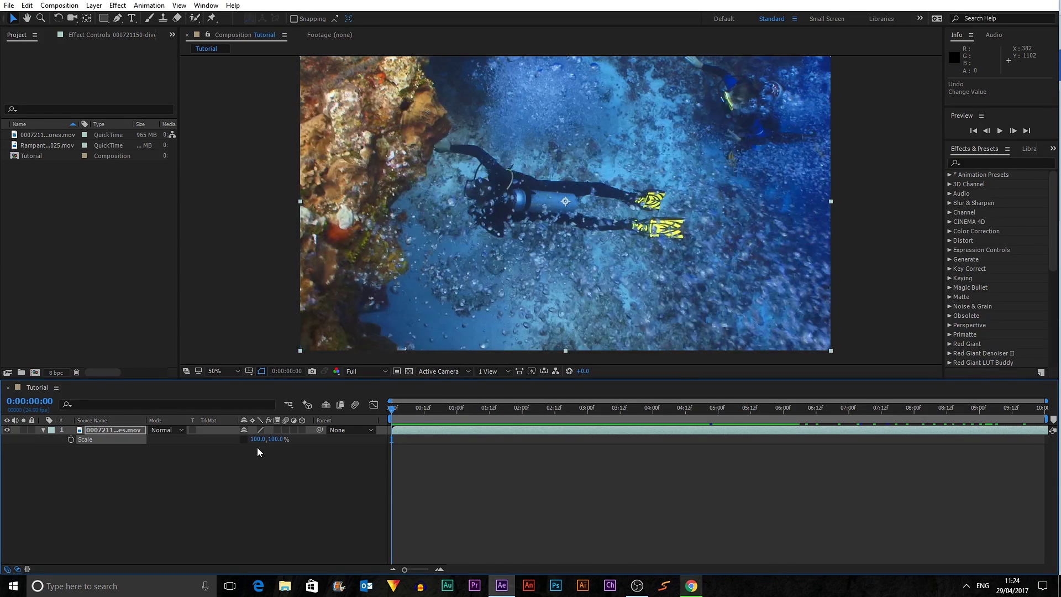
pyautogui.click(262, 469)
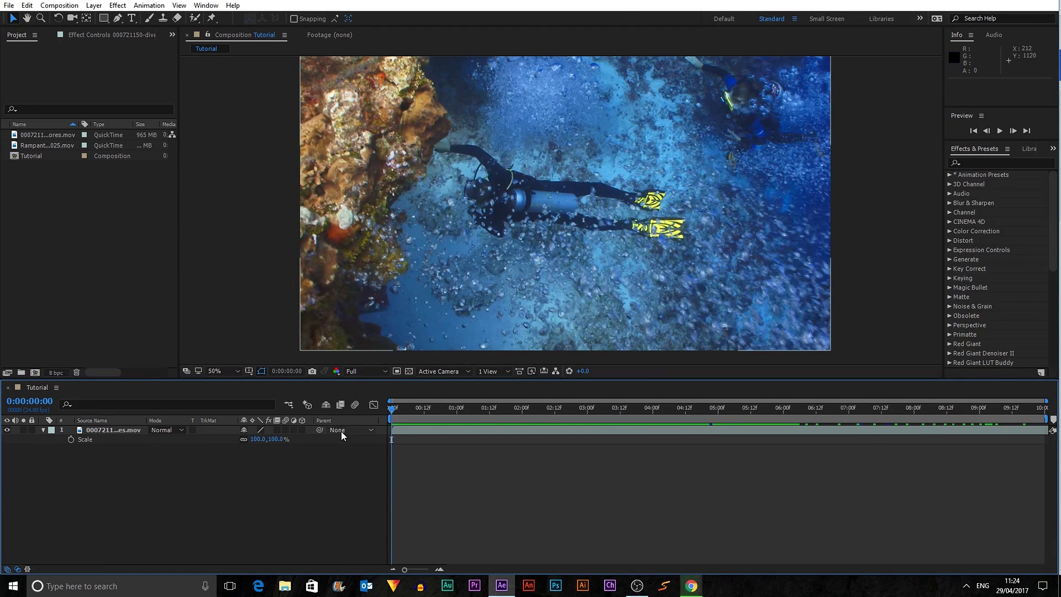
pyautogui.click(43, 429)
pyautogui.moveTo(157, 486); pyautogui.dragTo(258, 496)
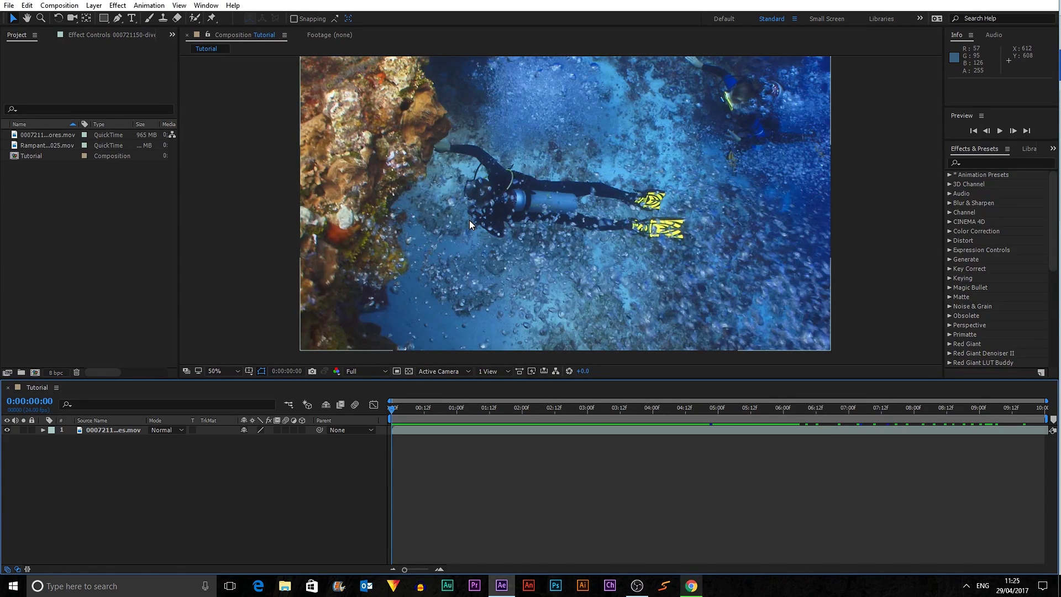
pyautogui.rightClick(176, 489)
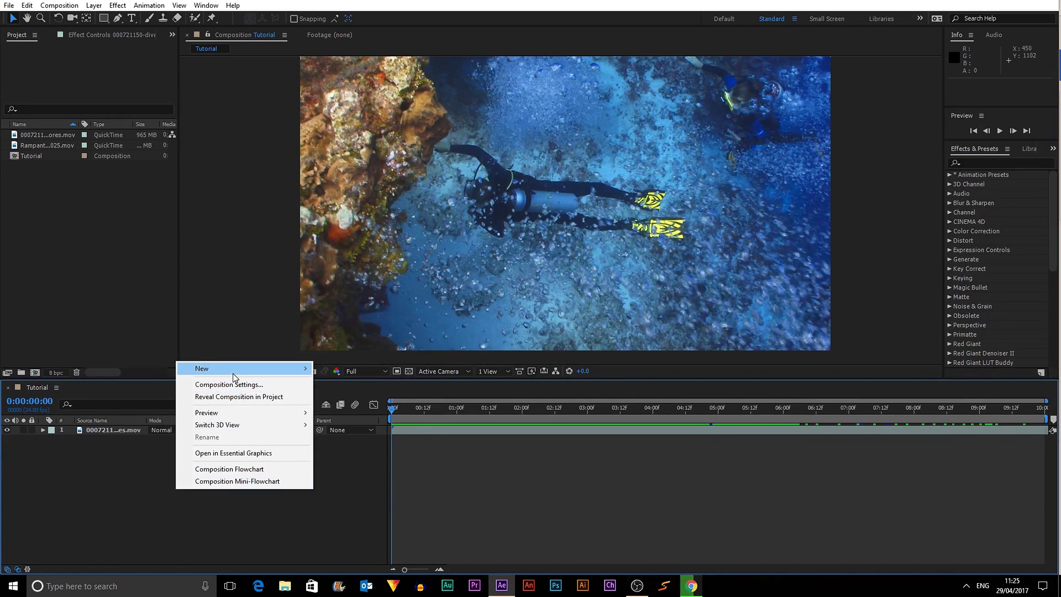
pyautogui.moveTo(248, 367)
pyautogui.click(366, 397)
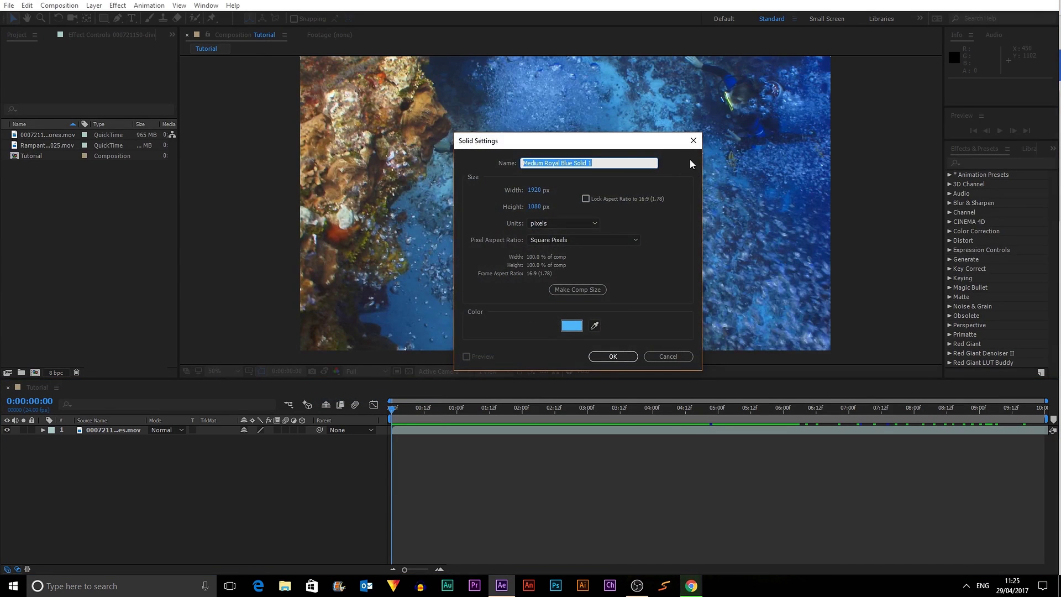
pyautogui.click(656, 356)
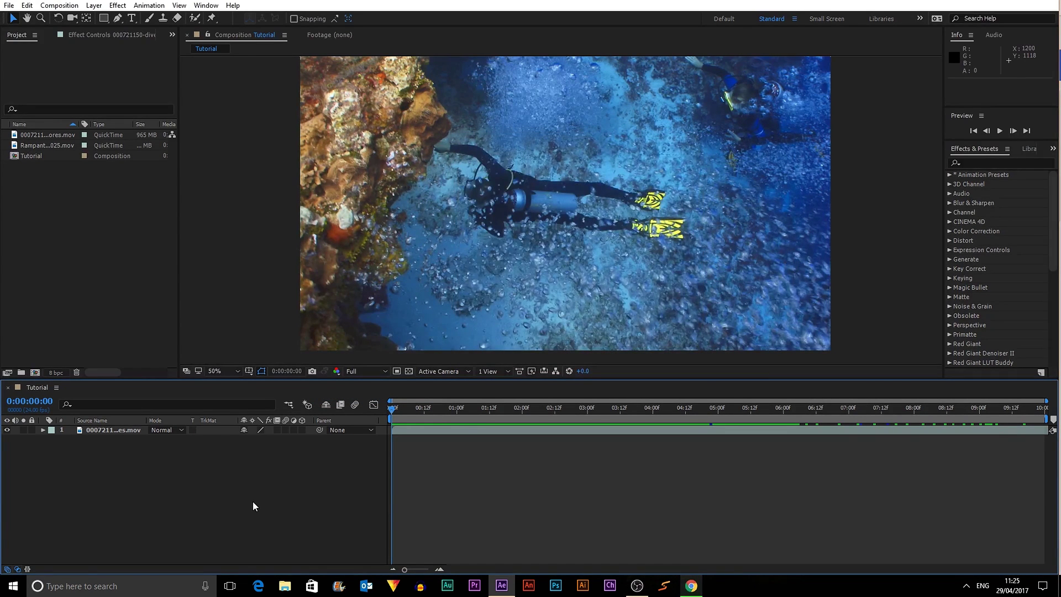
# Step: Start a new solid layer named SOLID, sized to match the 1920 x 1080 composition
pyautogui.hotkey('ctrl', 'y')
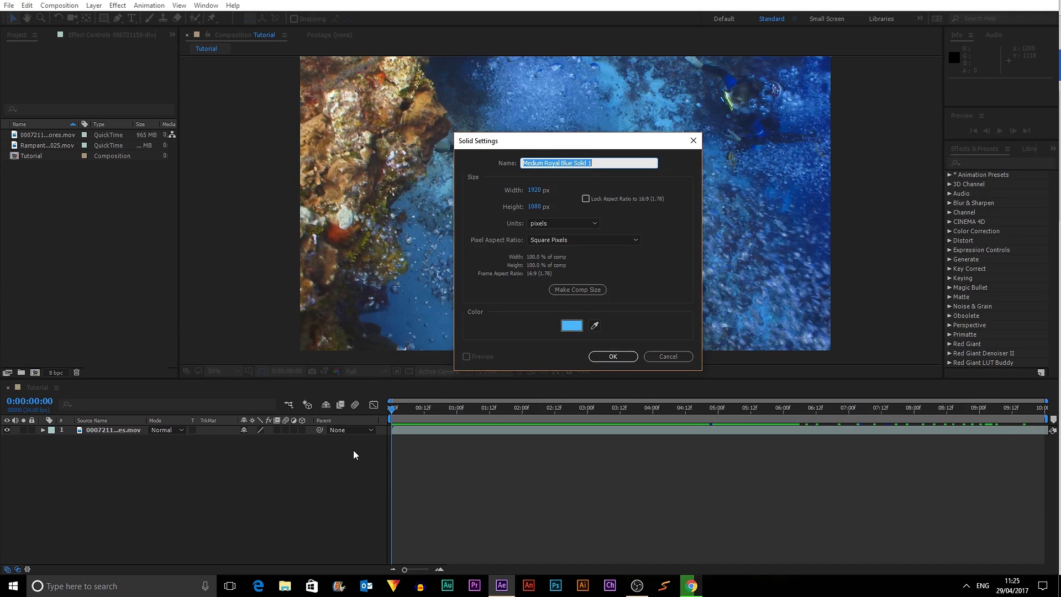
pyautogui.write('SOLID')
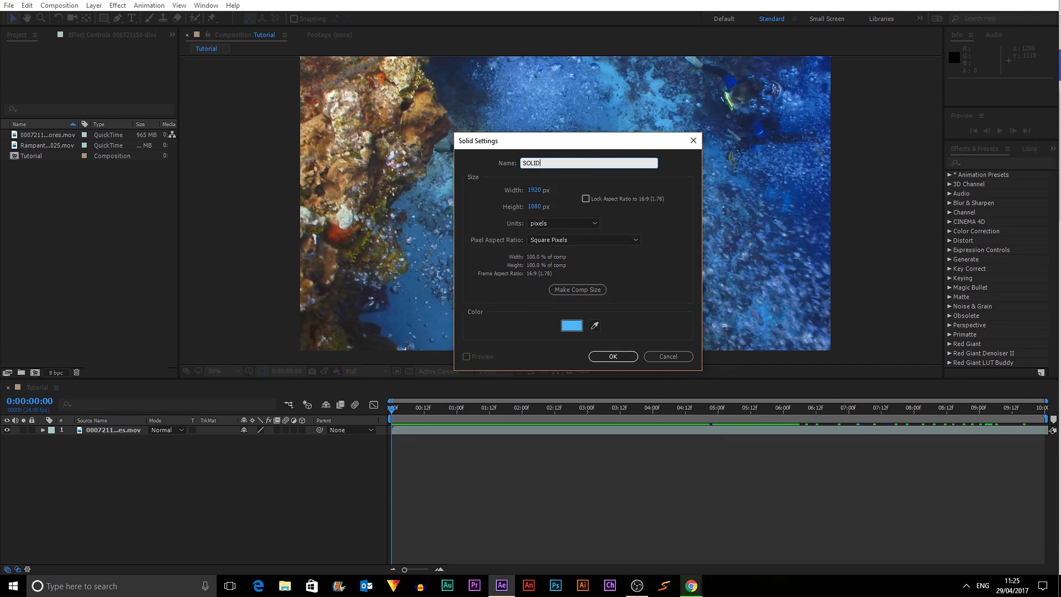
pyautogui.click(568, 290)
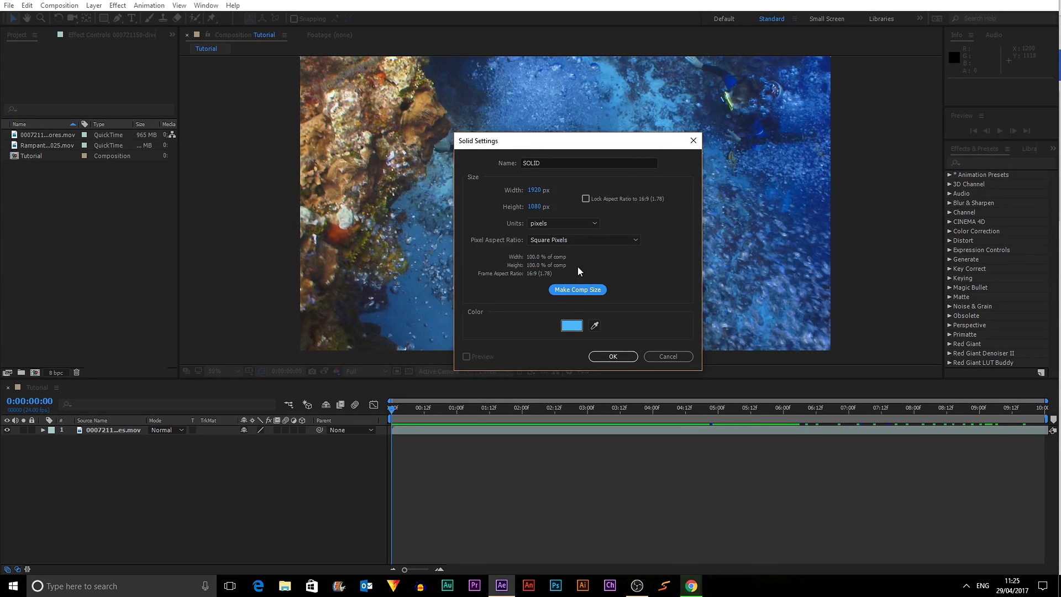
# Step: Try sampling a dark grey from the interface as the solid's colour
pyautogui.click(565, 327)
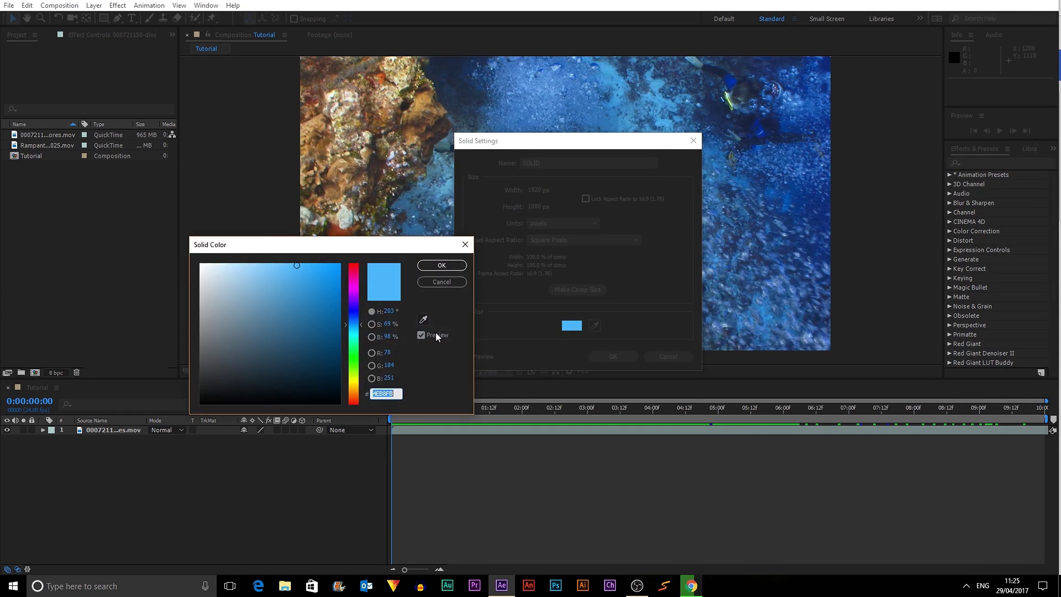
pyautogui.click(463, 266)
pyautogui.click(595, 327)
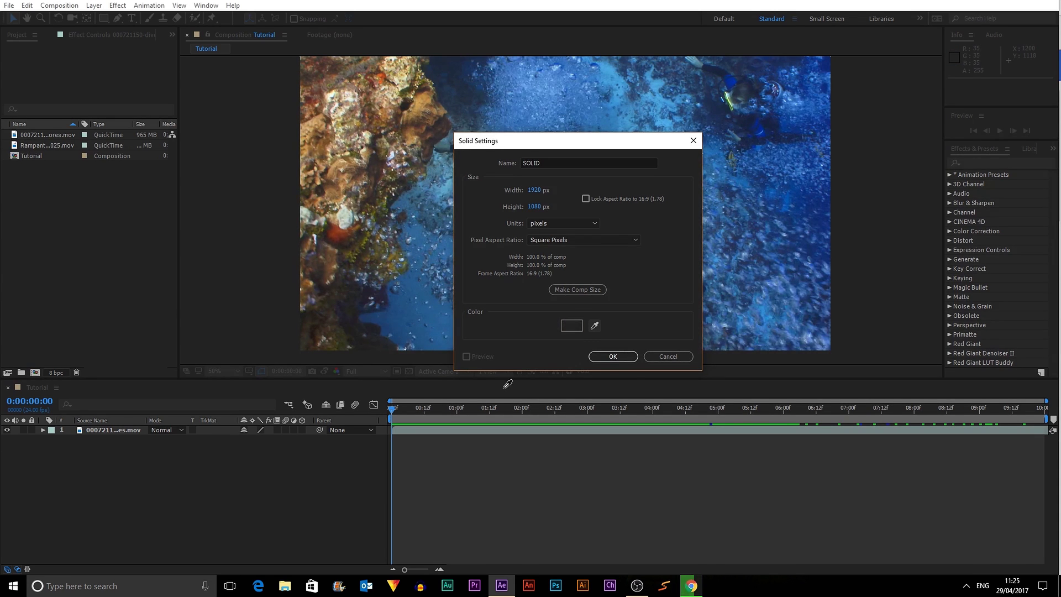
# Step: Choose a bright sky blue as the solid's colour and create the layer
pyautogui.click(573, 326)
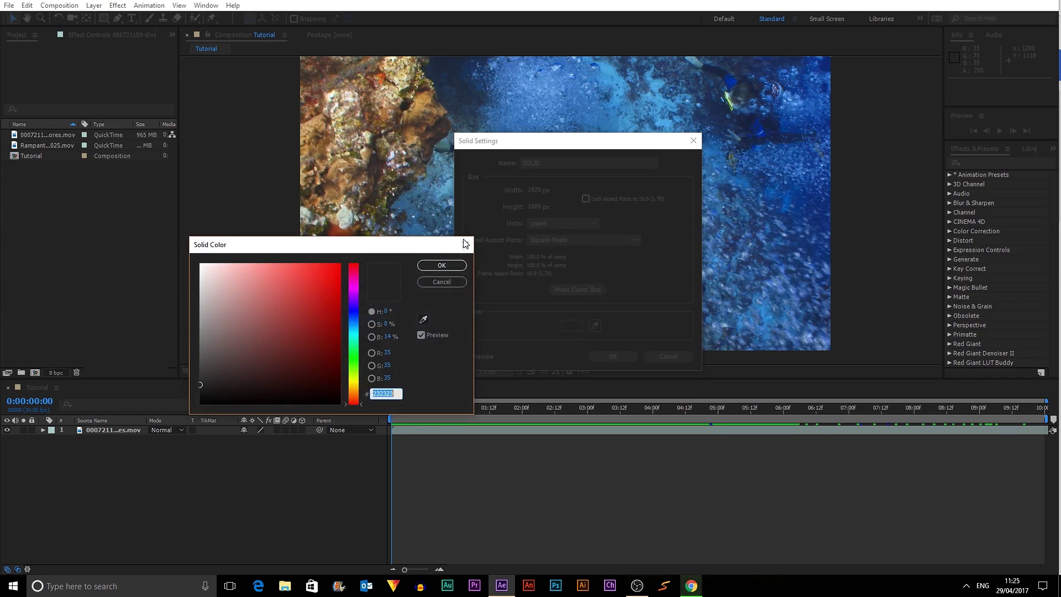
pyautogui.click(353, 327)
pyautogui.moveTo(298, 266); pyautogui.dragTo(328, 260)
pyautogui.click(421, 265)
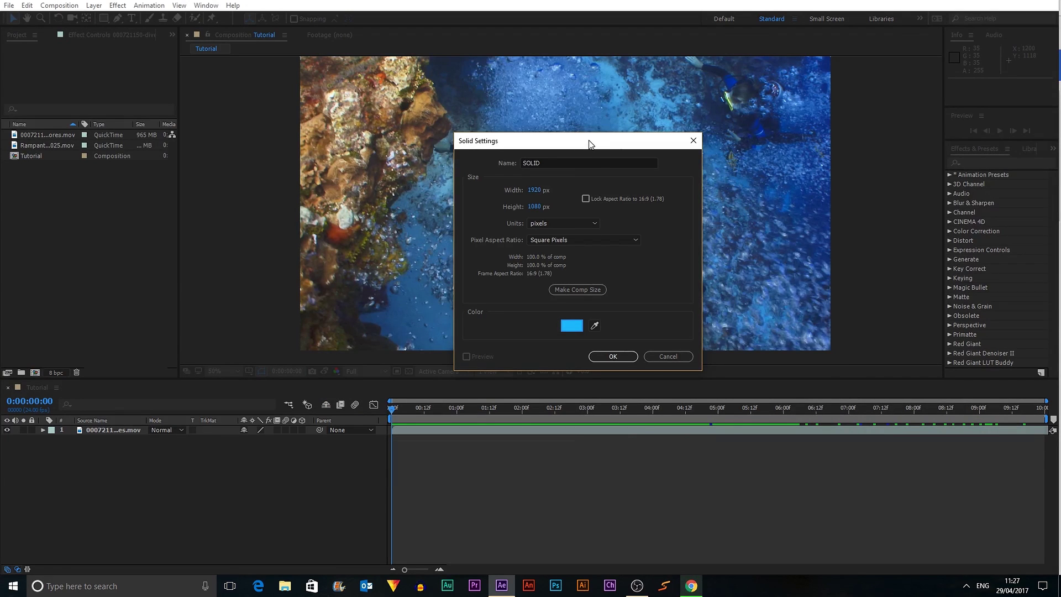
pyautogui.click(613, 356)
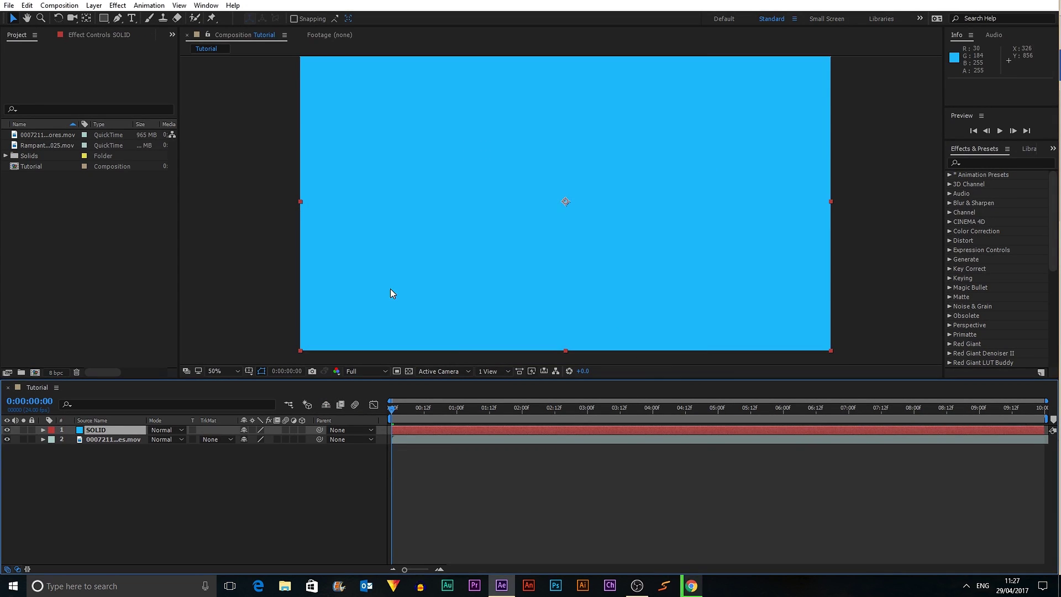
# Step: Reveal the SOLID layer's Position and Scale in turn, hide them again and deselect the layer
pyautogui.press(',')
pyautogui.click(780, 273)
pyautogui.click(475, 185)
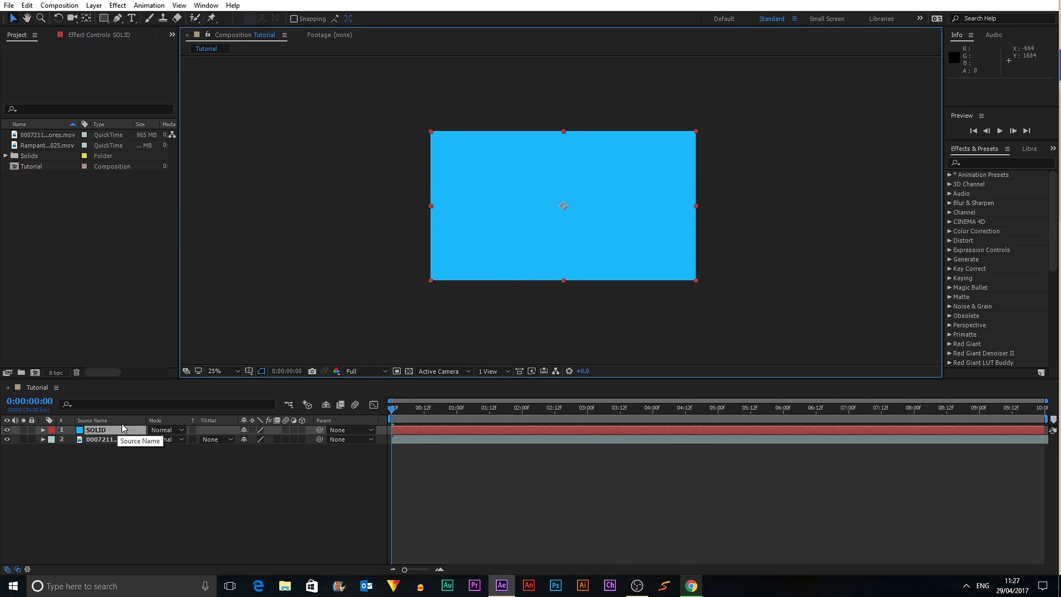
pyautogui.press('p')
pyautogui.press('s')
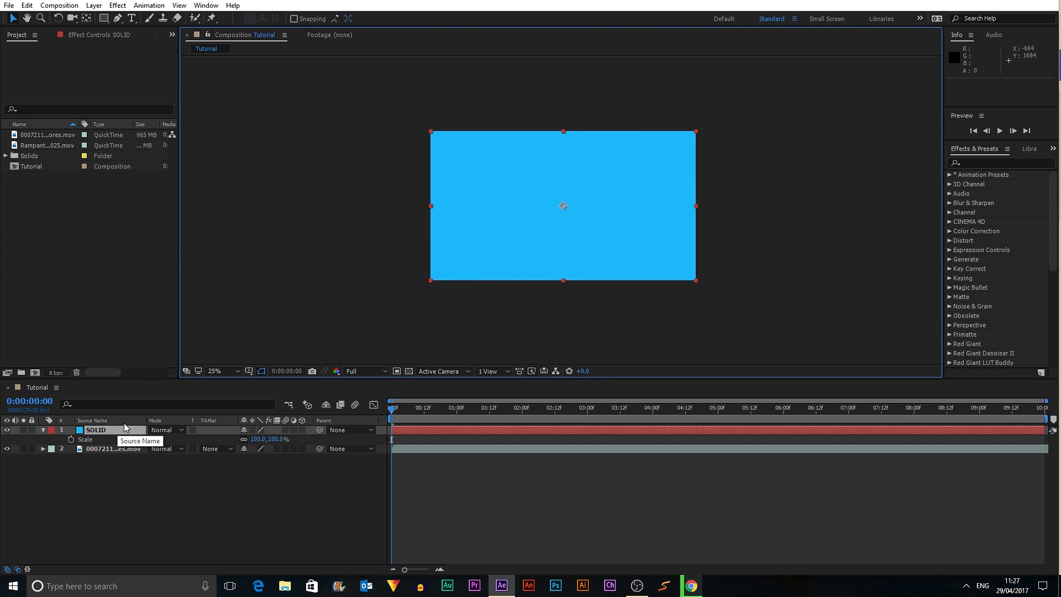
pyautogui.press('s')
pyautogui.click(111, 453)
pyautogui.click(105, 430)
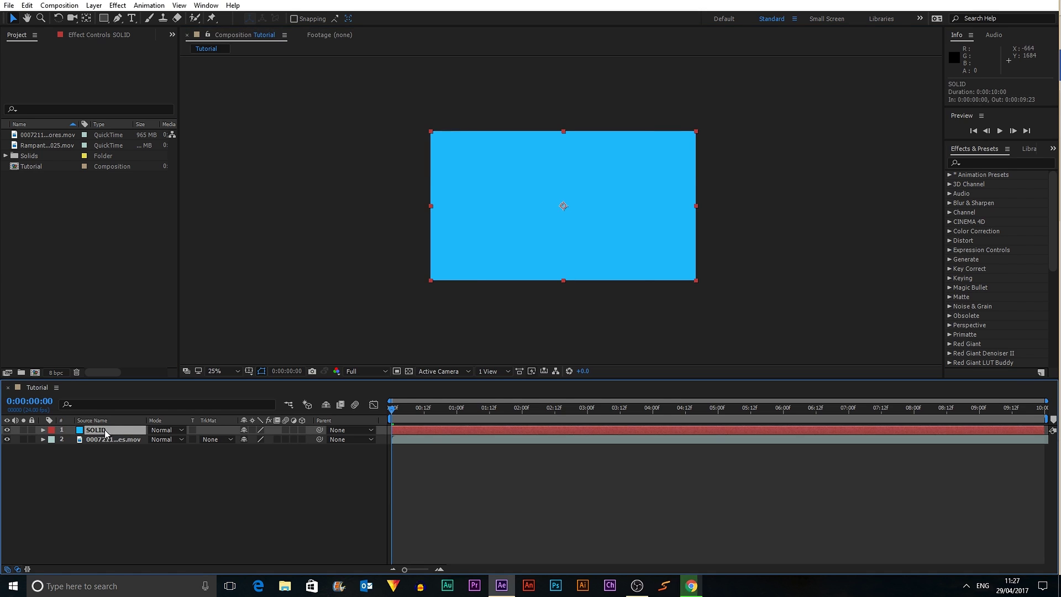
pyautogui.click(124, 468)
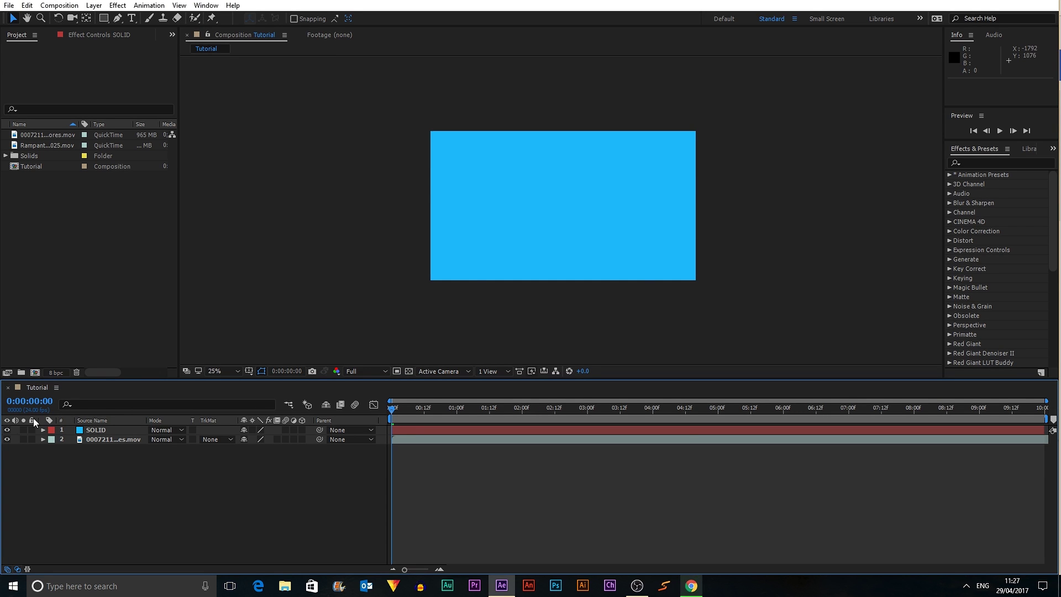
# Step: Toggle the visibility of the SOLID and divers layers off and on, leaving both shown
pyautogui.click(8, 430)
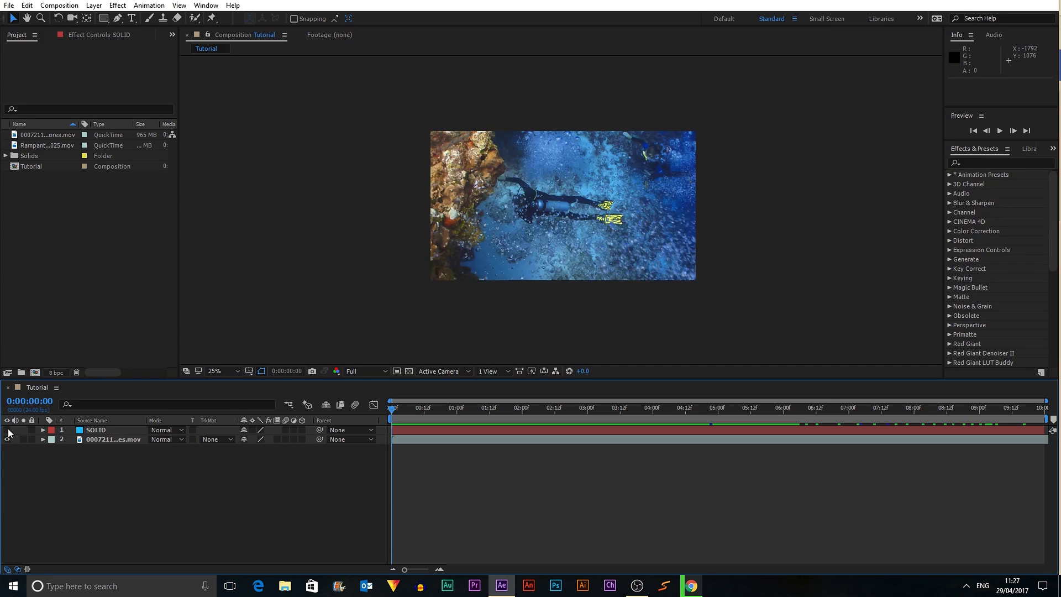
pyautogui.click(8, 430)
pyautogui.click(7, 430)
pyautogui.click(8, 439)
pyautogui.click(6, 439)
pyautogui.click(8, 430)
pyautogui.click(6, 440)
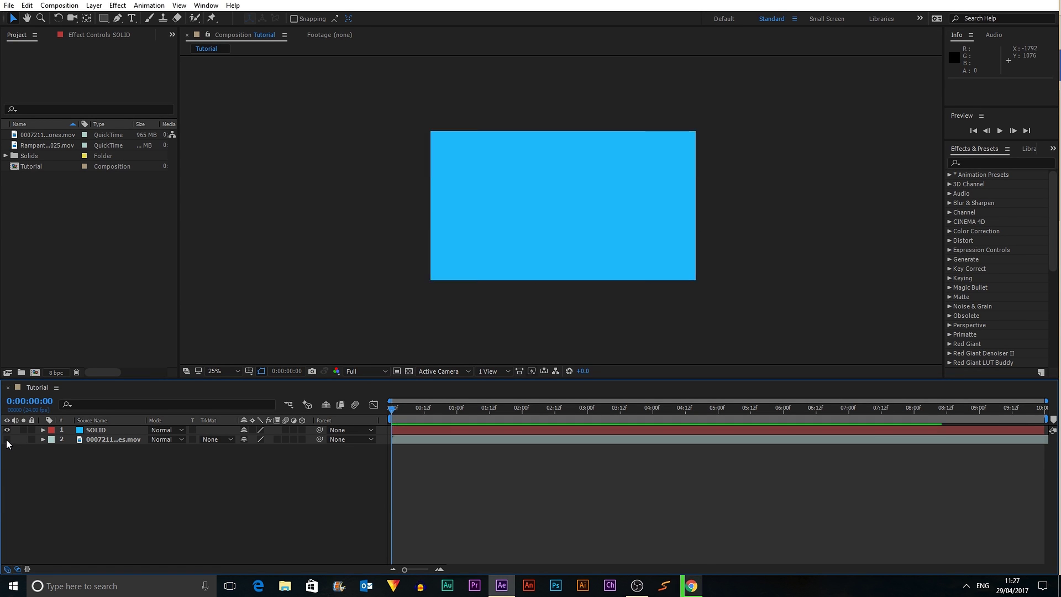
pyautogui.click(122, 430)
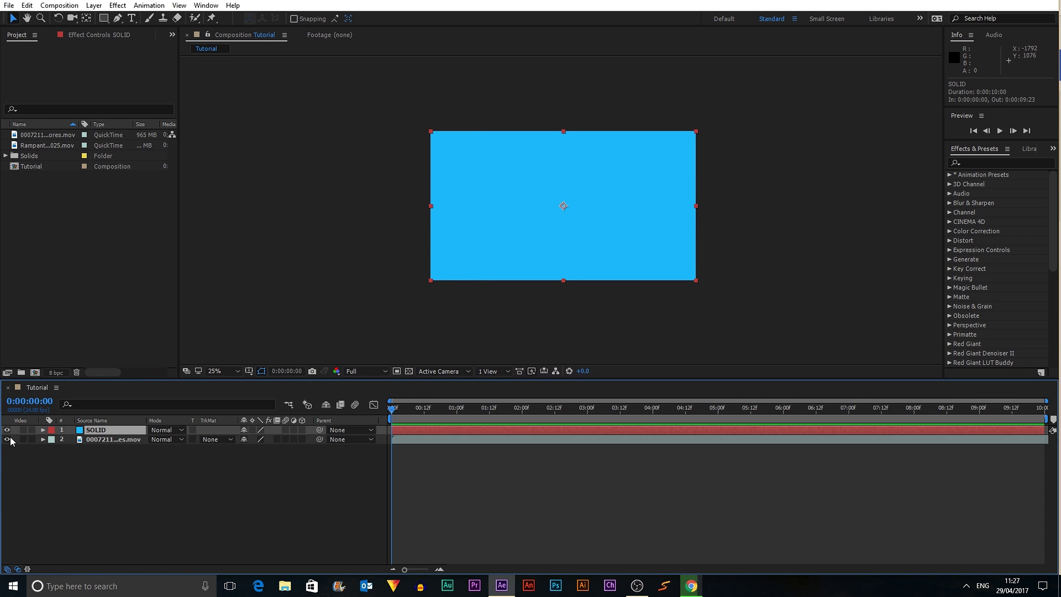
# Step: Move the divers layer above SOLID, toggle its visibility and return it below SOLID
pyautogui.moveTo(97, 439); pyautogui.dragTo(100, 431)
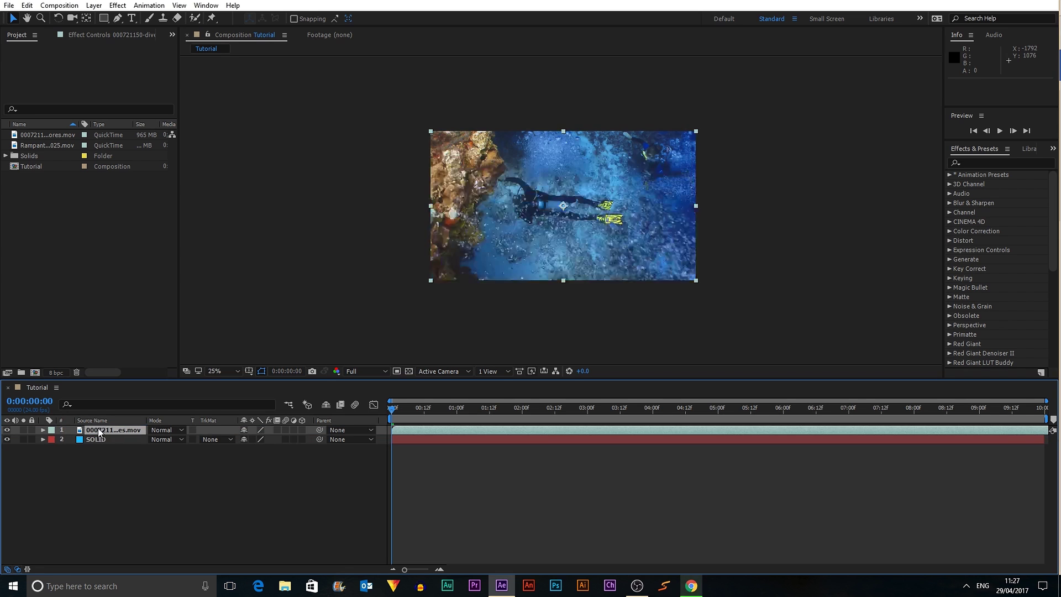
pyautogui.click(212, 476)
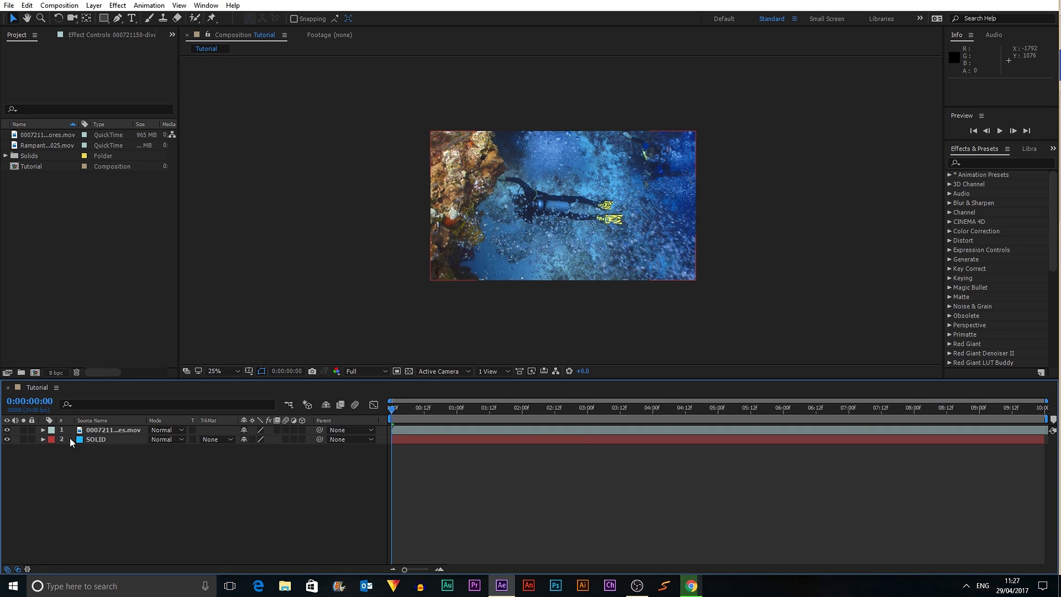
pyautogui.click(7, 430)
pyautogui.click(7, 430)
pyautogui.click(95, 431)
pyautogui.moveTo(95, 434); pyautogui.dragTo(94, 445)
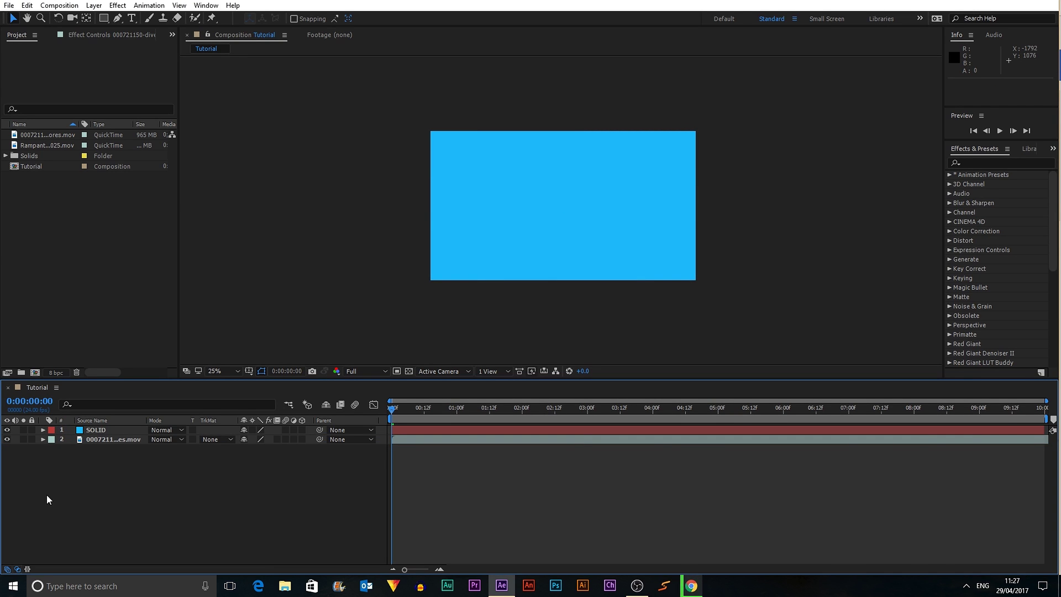
# Step: Solo the divers layer to view it alone and turn the solo off again
pyautogui.click(23, 439)
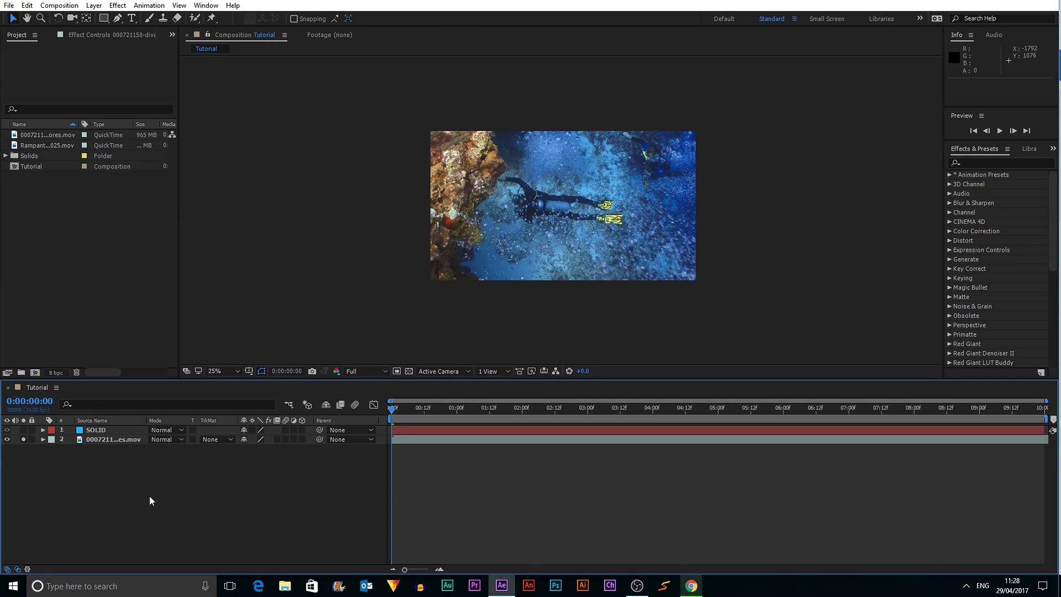
pyautogui.click(109, 436)
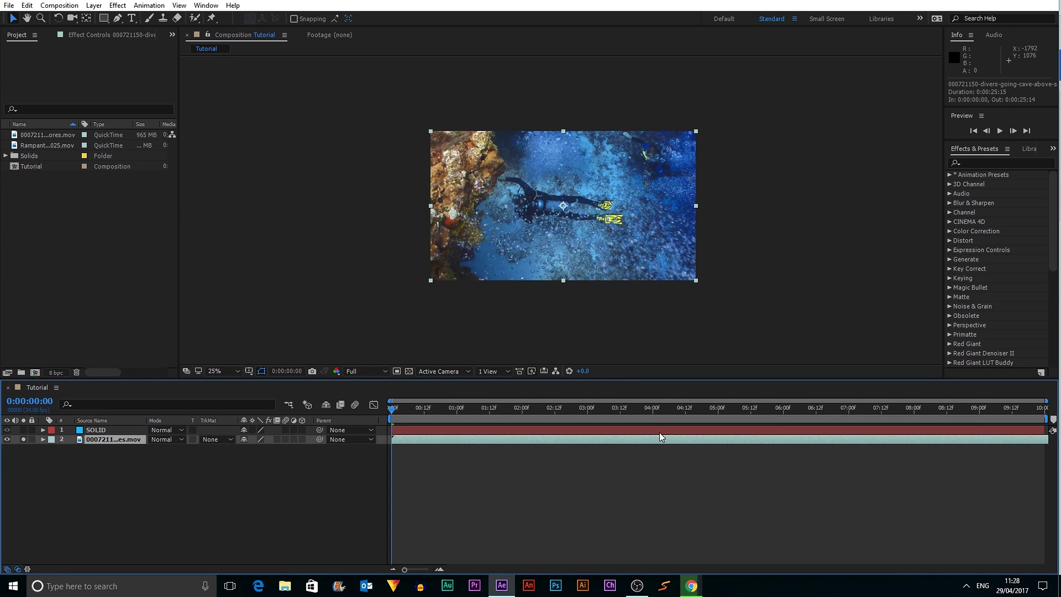
pyautogui.click(23, 439)
# Step: Lock the divers layer, hide SOLID and try to select or move the locked footage in the composition view
pyautogui.click(32, 439)
pyautogui.click(7, 429)
pyautogui.click(114, 441)
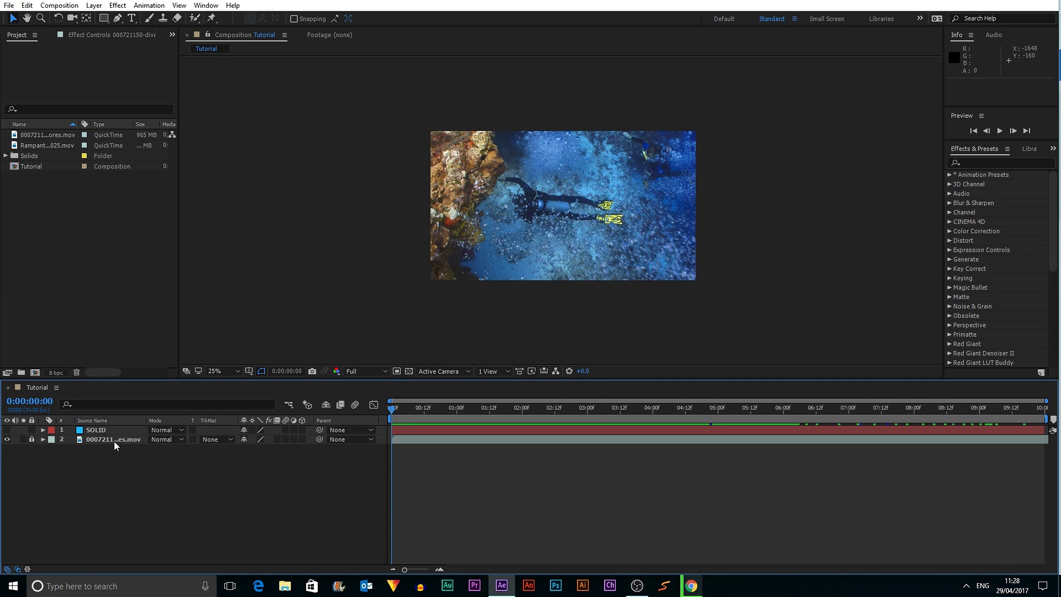
pyautogui.moveTo(603, 189); pyautogui.dragTo(450, 310)
pyautogui.moveTo(608, 159); pyautogui.dragTo(436, 226)
pyautogui.rightClick(466, 121)
# Step: Unlock the divers layer and make the SOLID layer visible again
pyautogui.click(31, 459)
pyautogui.click(31, 440)
pyautogui.click(6, 430)
pyautogui.click(95, 430)
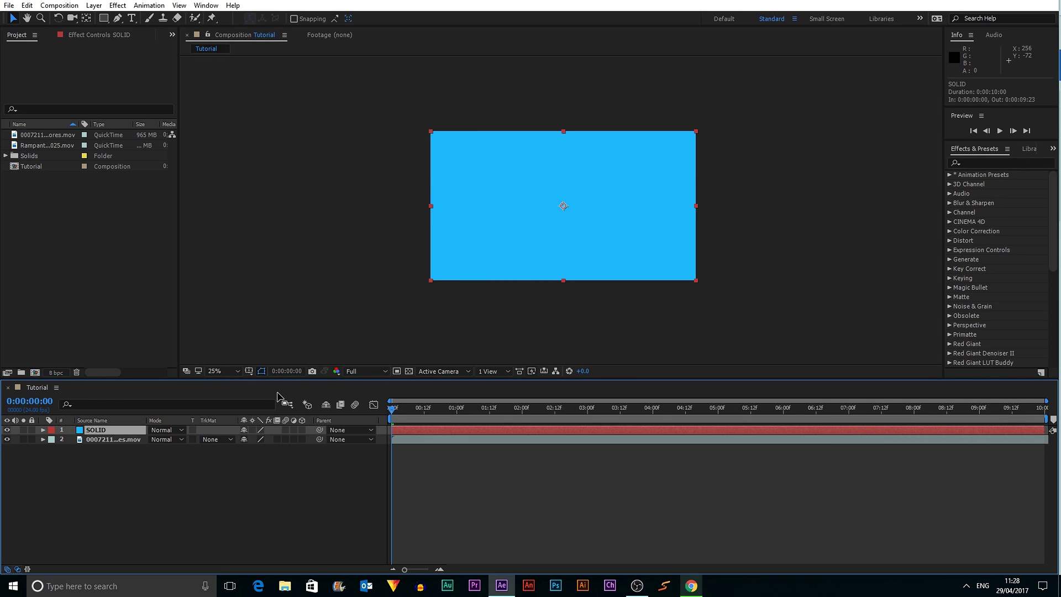
# Step: Expand the SOLID layer's Transform properties to examine Opacity and collapse the layer again
pyautogui.click(46, 428)
pyautogui.click(44, 431)
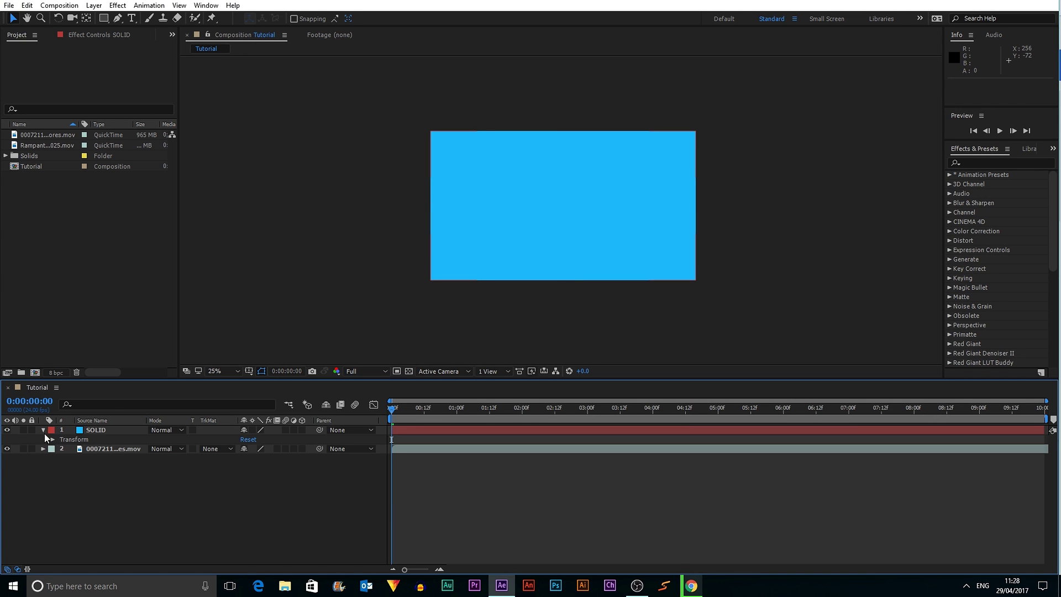
pyautogui.click(54, 440)
pyautogui.click(91, 484)
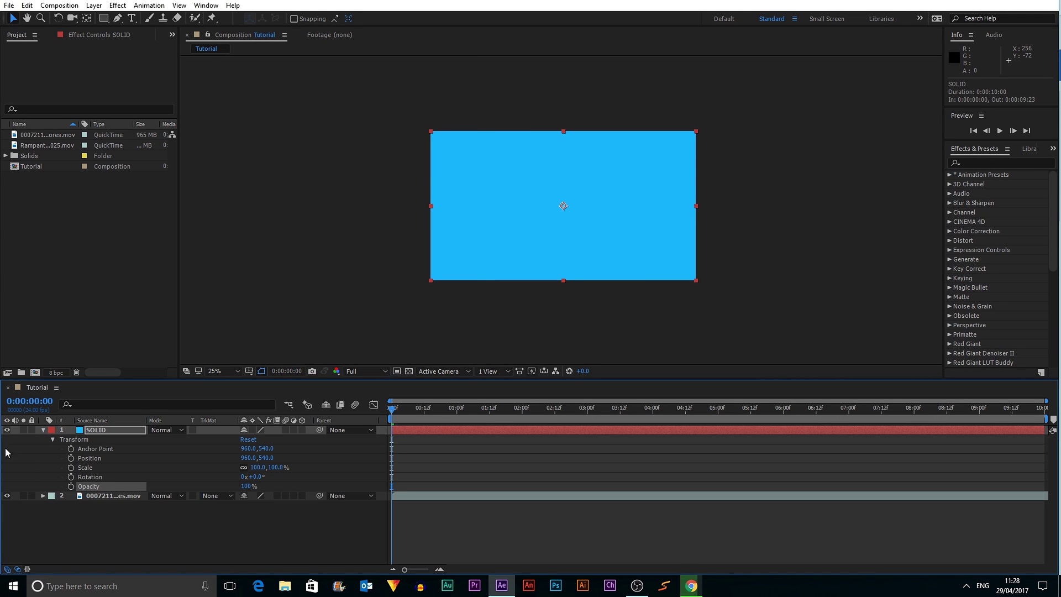
pyautogui.click(43, 430)
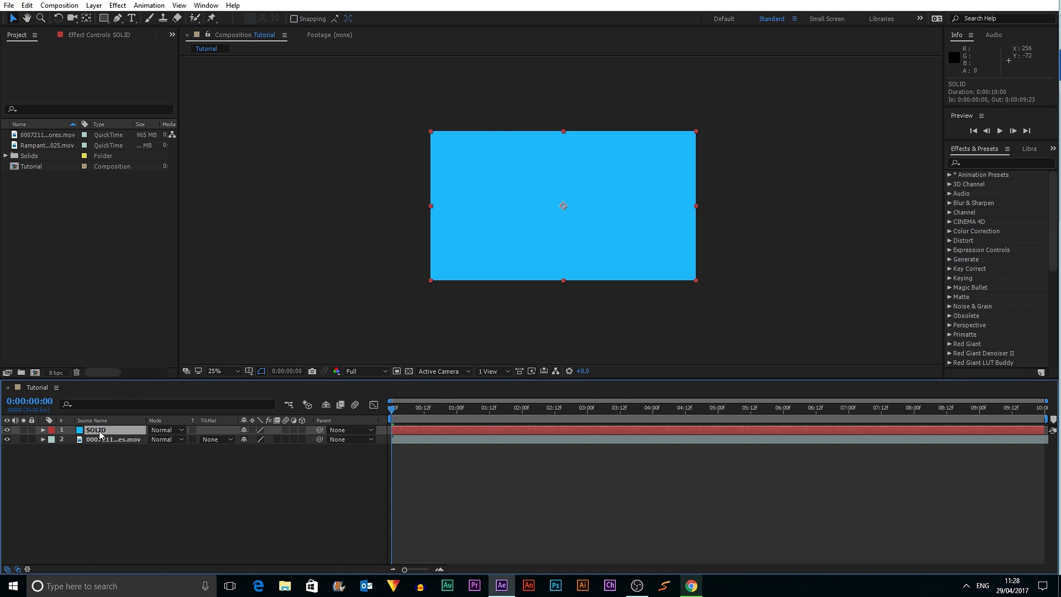
# Step: Show only the SOLID layer's Opacity and set it to 30%
pyautogui.press('t')
pyautogui.moveTo(248, 442); pyautogui.dragTo(219, 443)
pyautogui.click(246, 440)
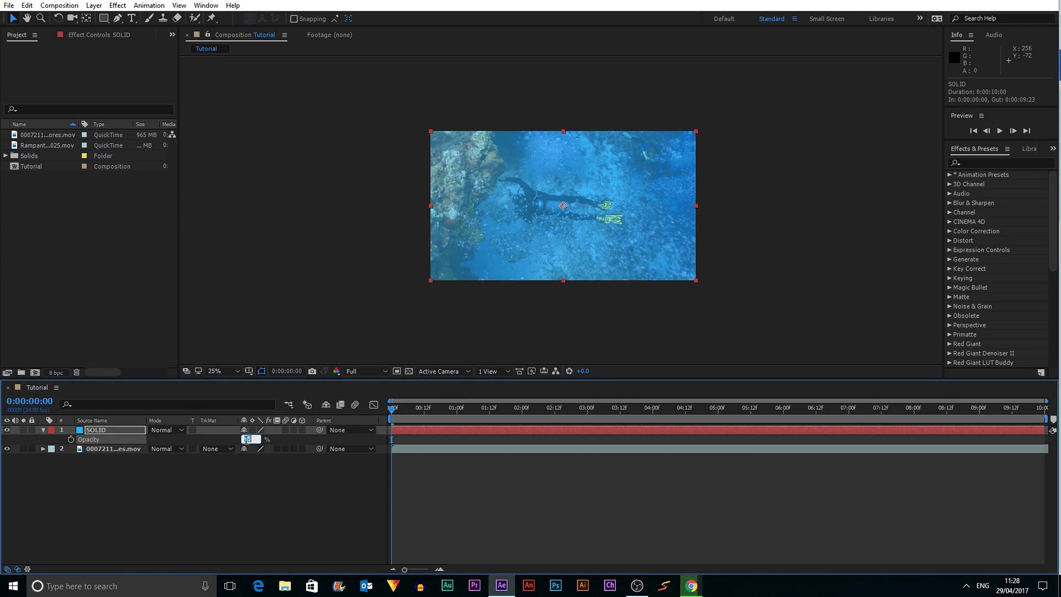
pyautogui.write('30')
pyautogui.press('Return')
pyautogui.scroll(2, 651, 280)
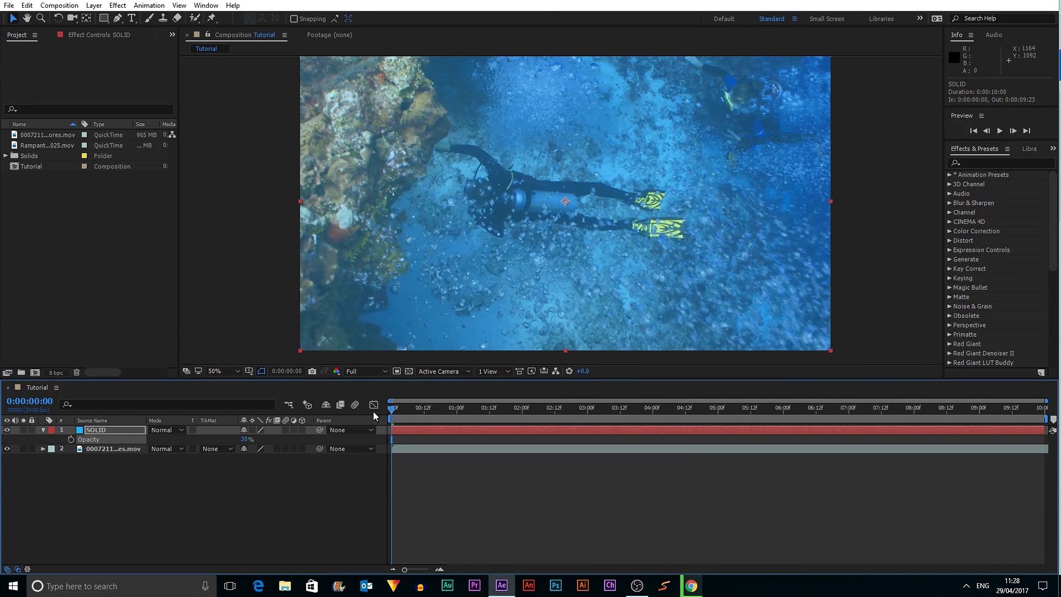
# Step: Select the SOLID layer and toggle the timeline's layer switches columns off and back on
pyautogui.click(126, 430)
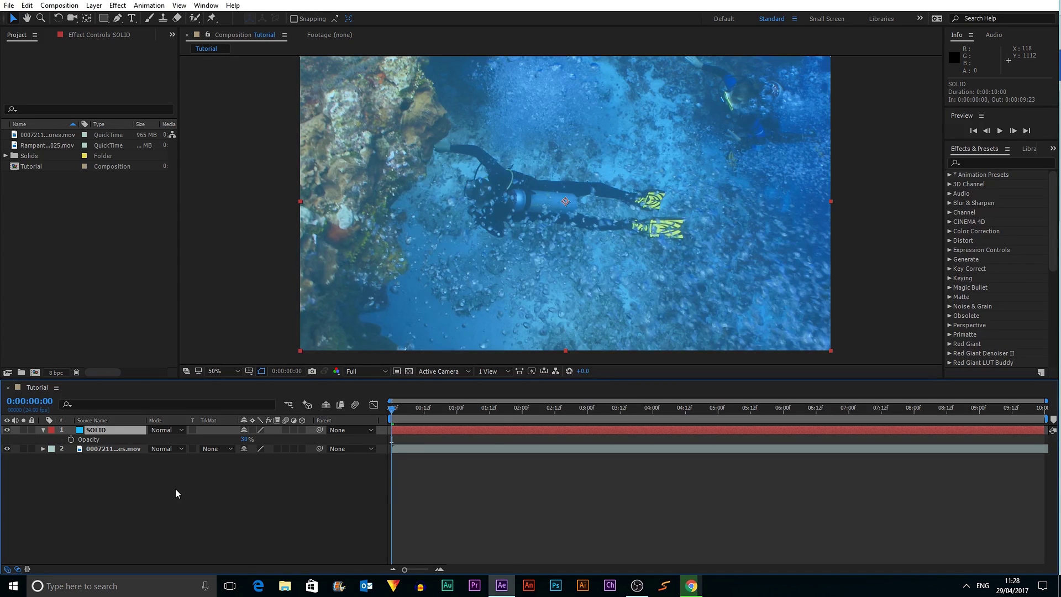
pyautogui.click(6, 569)
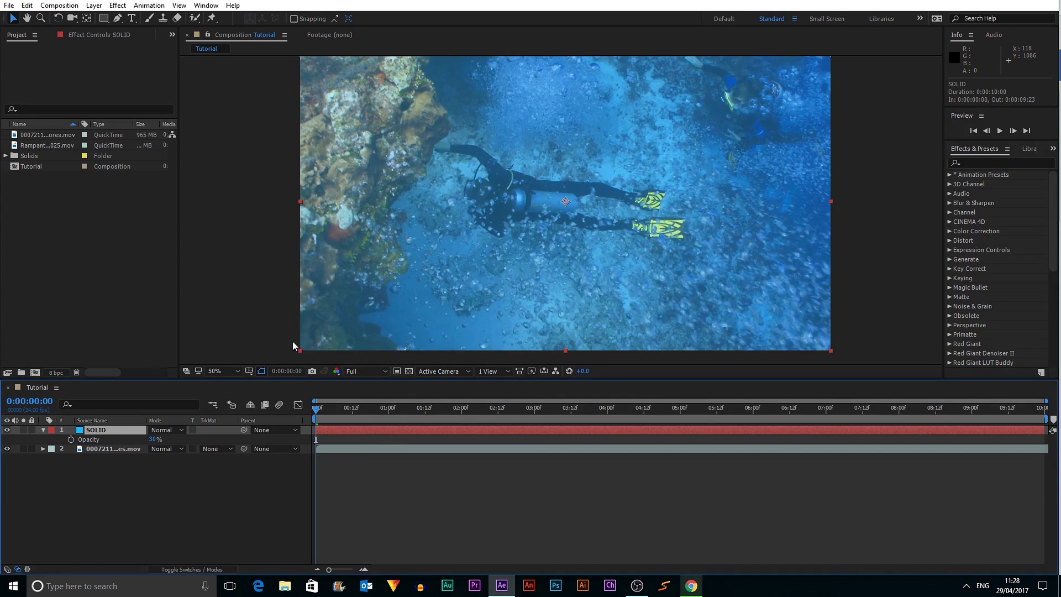
pyautogui.click(7, 570)
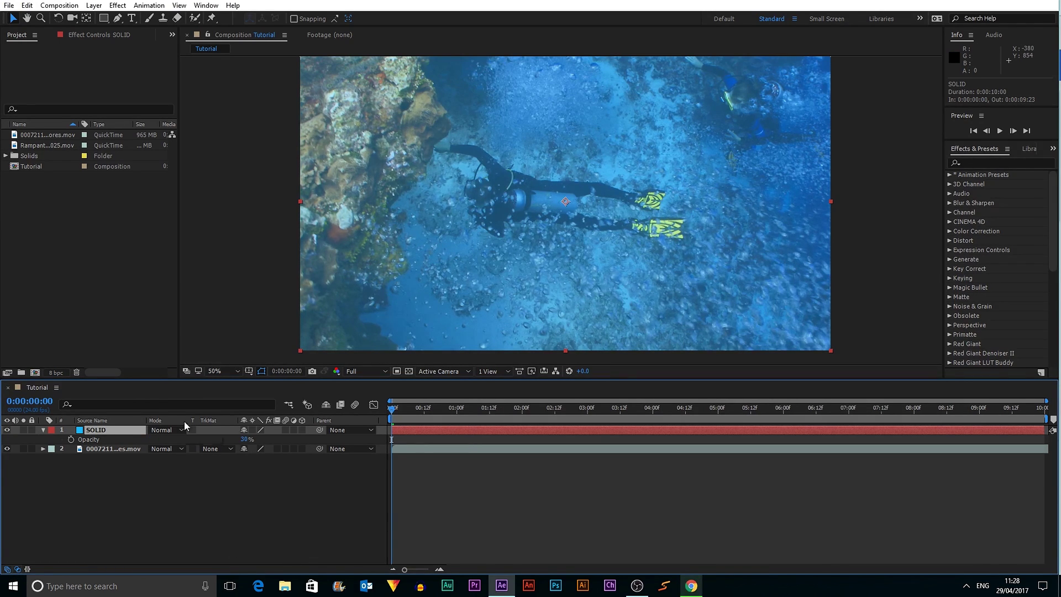
# Step: Try the Hard Light and Soft Light blending modes on the SOLID layer
pyautogui.click(167, 430)
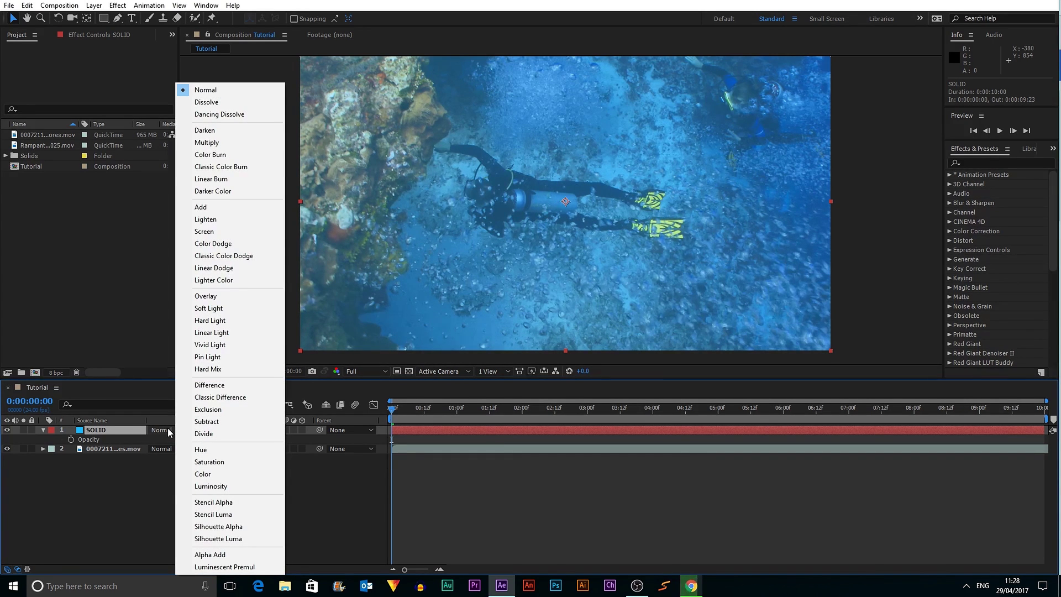
pyautogui.click(219, 320)
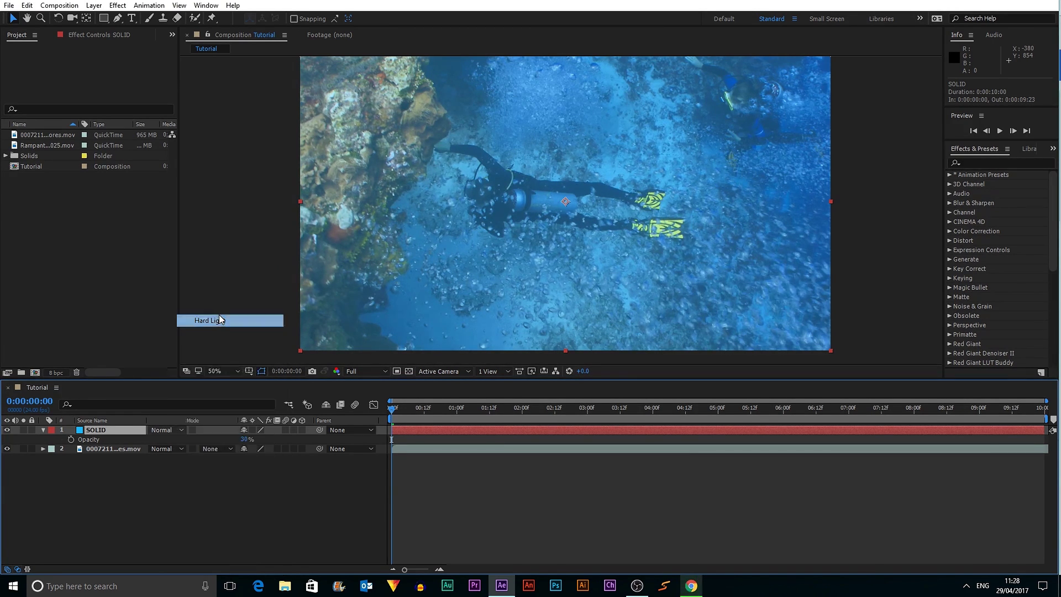
pyautogui.click(163, 429)
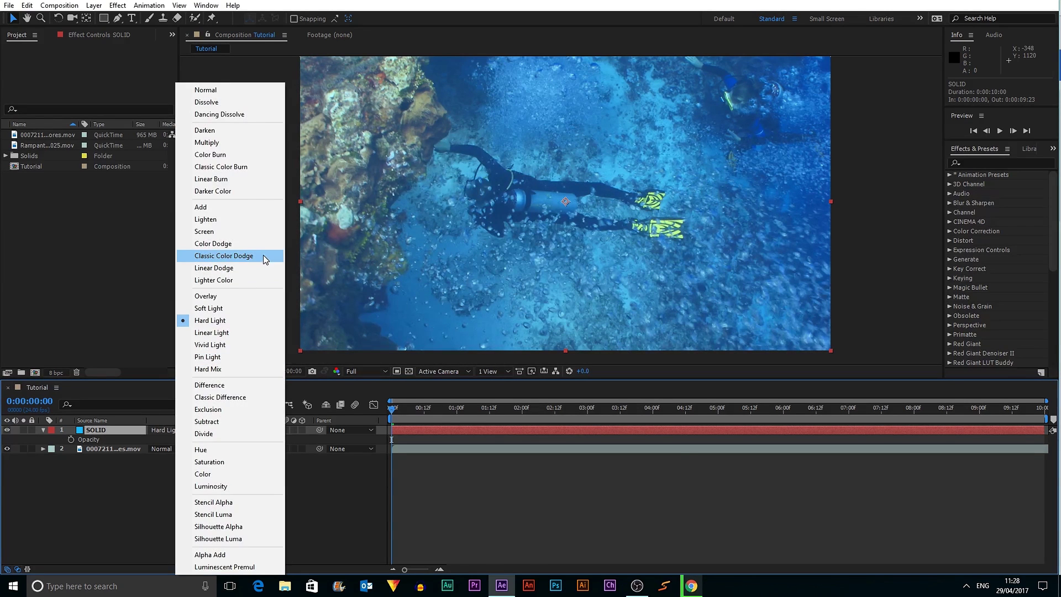
pyautogui.click(227, 304)
# Step: Set the SOLID layer's blending mode to Overlay
pyautogui.click(178, 429)
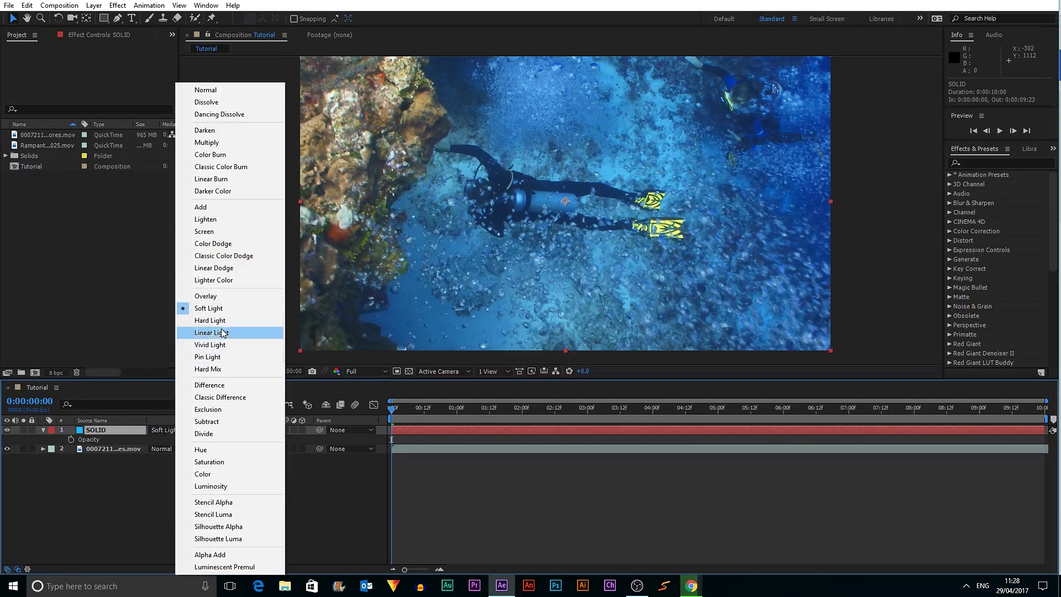
pyautogui.click(224, 297)
pyautogui.press(',')
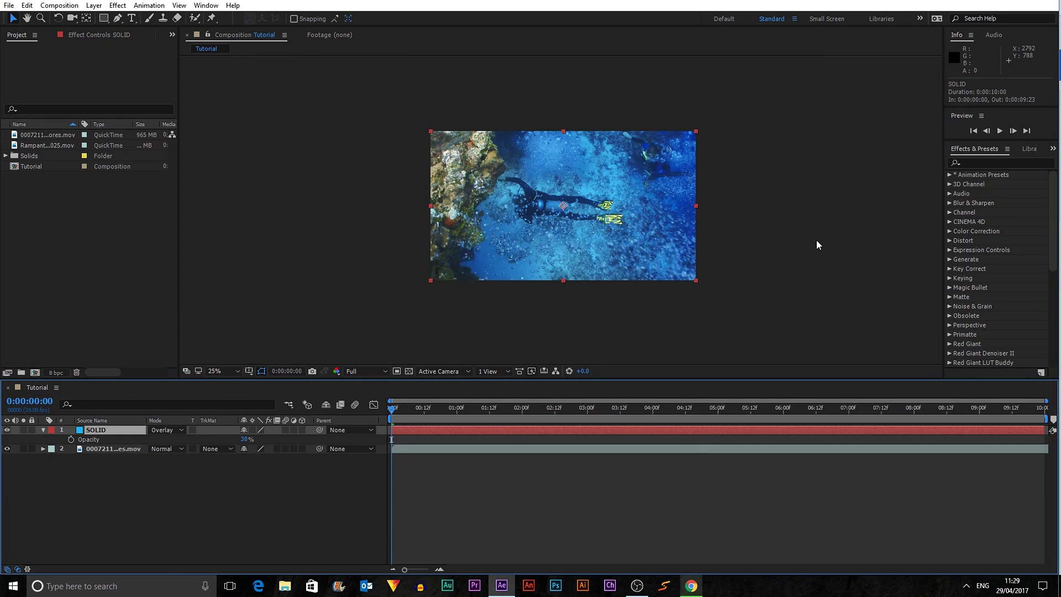
# Step: Set the SOLID layer's Opacity to 45% and collapse its properties
pyautogui.click(817, 242)
pyautogui.press('.')
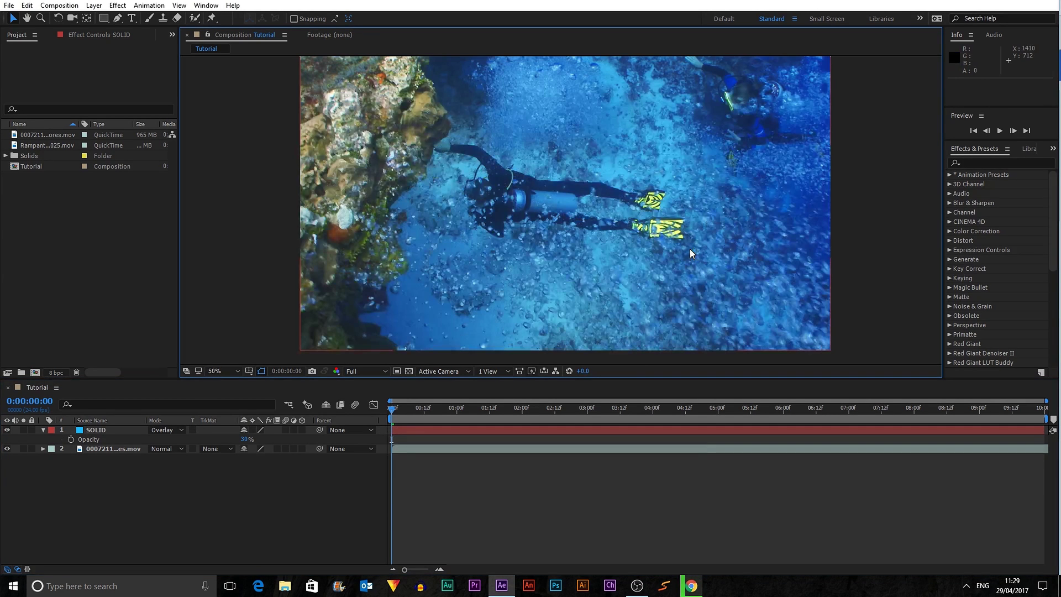
pyautogui.moveTo(244, 439); pyautogui.dragTo(259, 439)
pyautogui.click(246, 439)
pyautogui.click(302, 488)
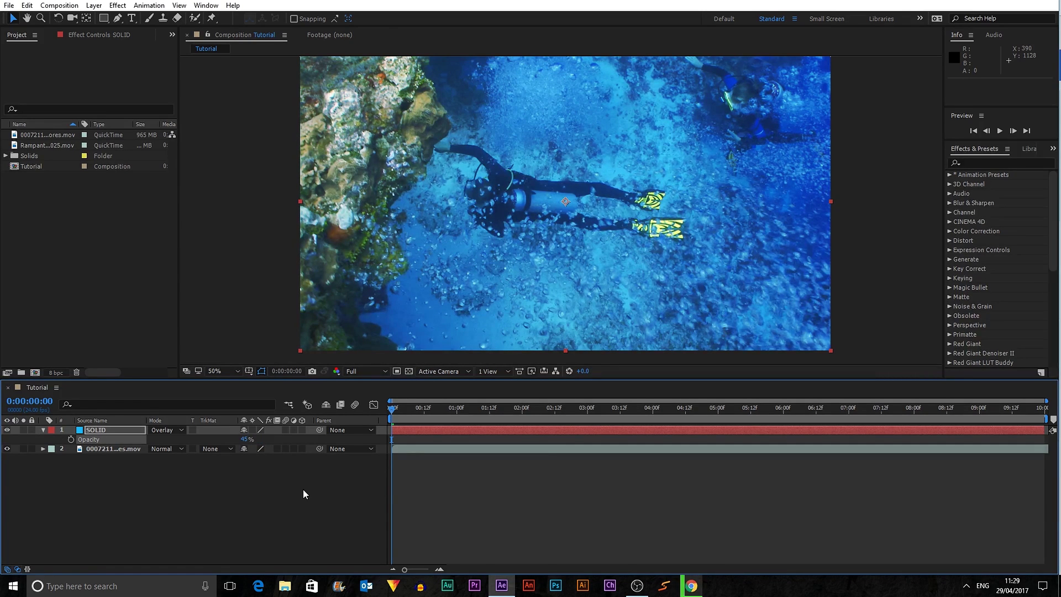
pyautogui.click(44, 429)
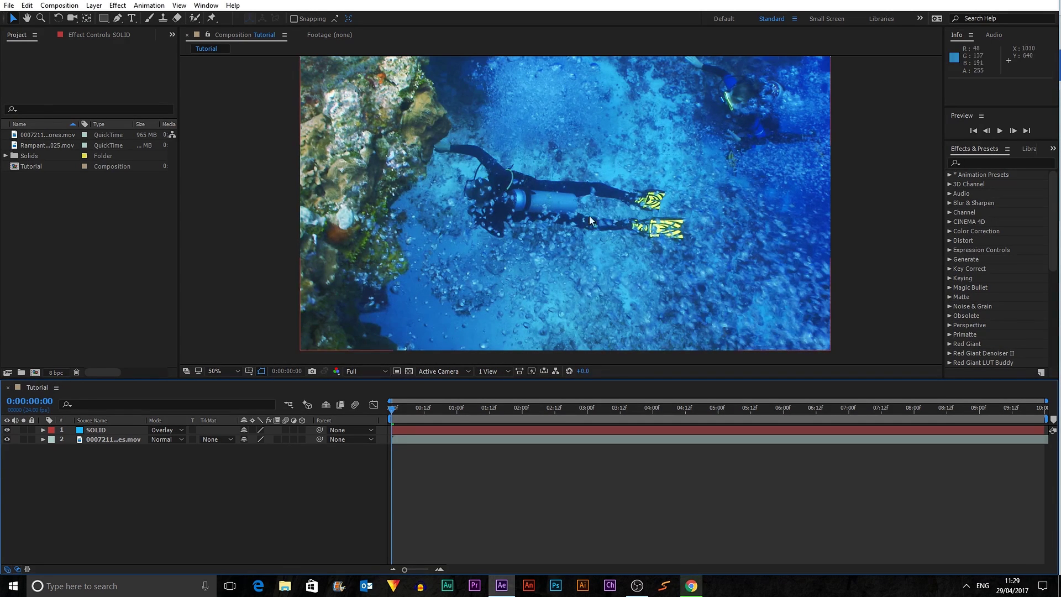
# Step: Draw an elliptical mask about 1390 by 770 pixels around the diver on the SOLID layer
pyautogui.scroll(-2, 566, 156)
pyautogui.scroll(2, 565, 156)
pyautogui.click(99, 433)
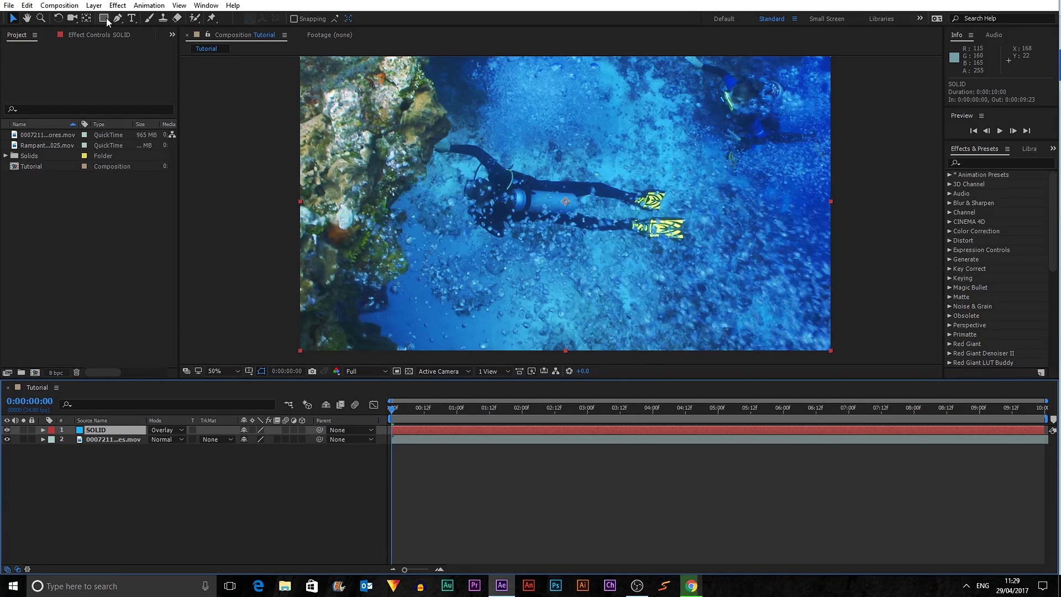
pyautogui.moveTo(104, 18); pyautogui.dragTo(185, 21)
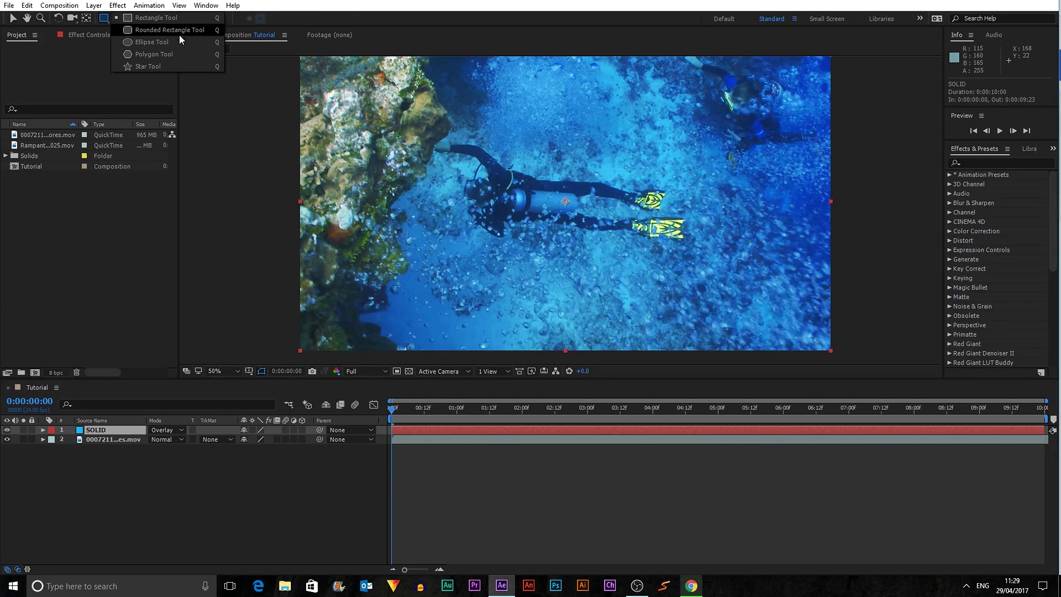
pyautogui.click(104, 22)
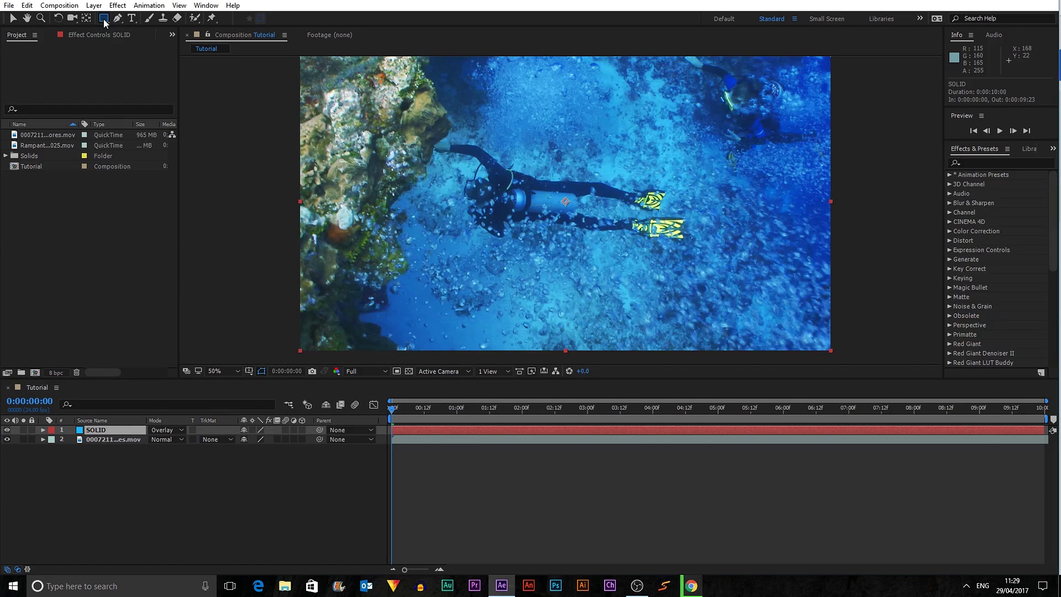
pyautogui.moveTo(103, 22); pyautogui.dragTo(162, 19)
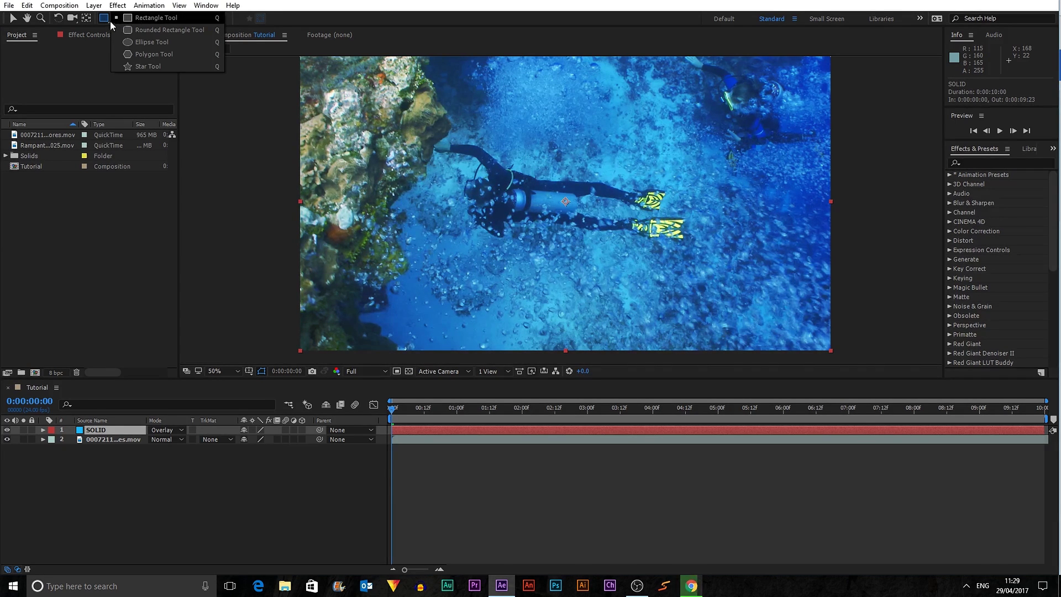
pyautogui.click(151, 44)
pyautogui.moveTo(360, 82)
pyautogui.mouseDown()
pyautogui.moveTo(713, 261)
pyautogui.moveTo(754, 301)
pyautogui.moveTo(724, 301)
pyautogui.moveTo(762, 315)
pyautogui.moveTo(745, 296)
pyautogui.mouseUp()
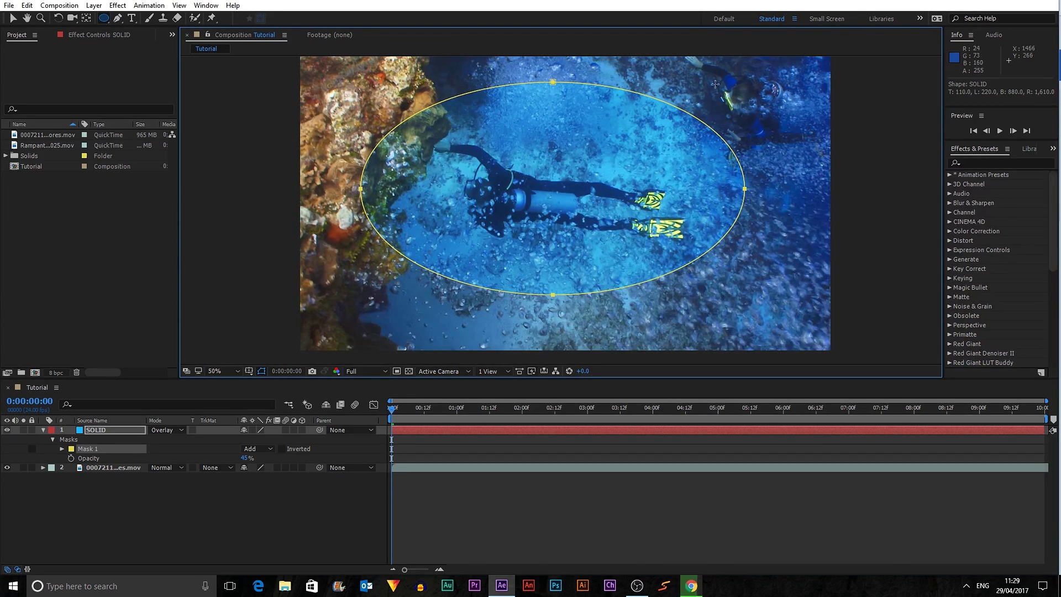
# Step: Redraw the SOLID layer's mask as a circle about 850 pixels wide over the diver
pyautogui.moveTo(437, 132); pyautogui.dragTo(671, 225)
pyautogui.press('ctrl')
pyautogui.press('shift')
pyautogui.press('ctrl')
pyautogui.press('shift')
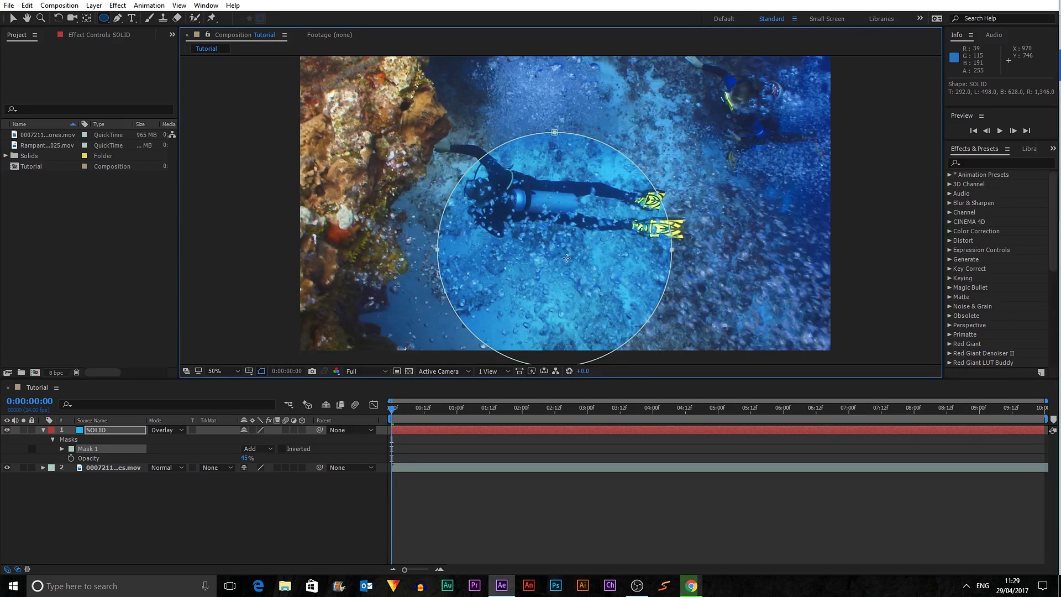
pyautogui.press('v')
pyautogui.click(655, 268)
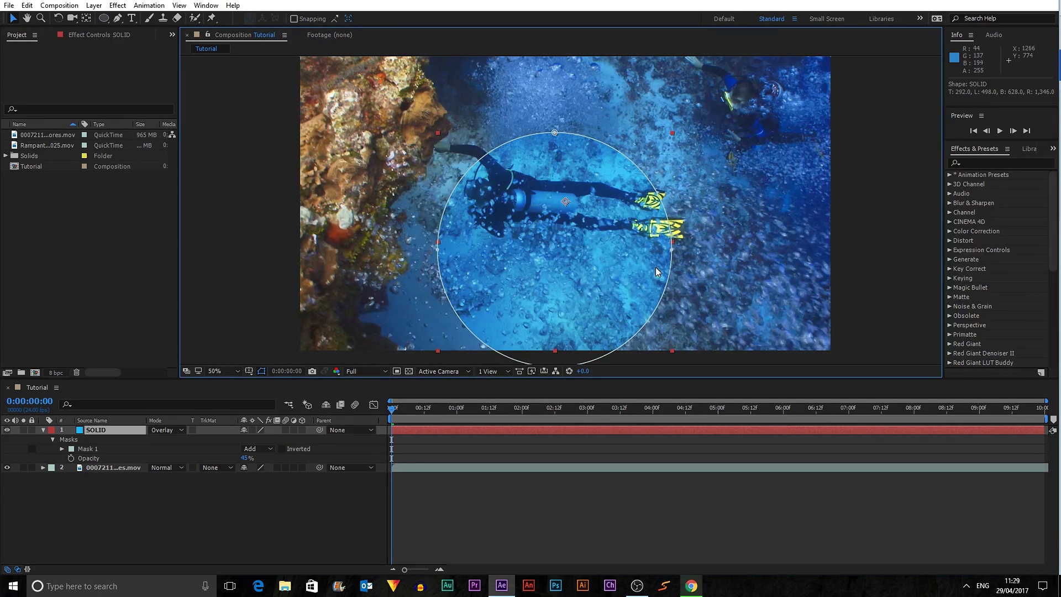
# Step: Try reshaping the circular mask with a vertex handle and moving the SOLID layer, undoing each change
pyautogui.click(672, 242)
pyautogui.moveTo(673, 243)
pyautogui.mouseDown()
pyautogui.moveTo(348, 245)
pyautogui.moveTo(695, 263)
pyautogui.moveTo(672, 250)
pyautogui.mouseUp()
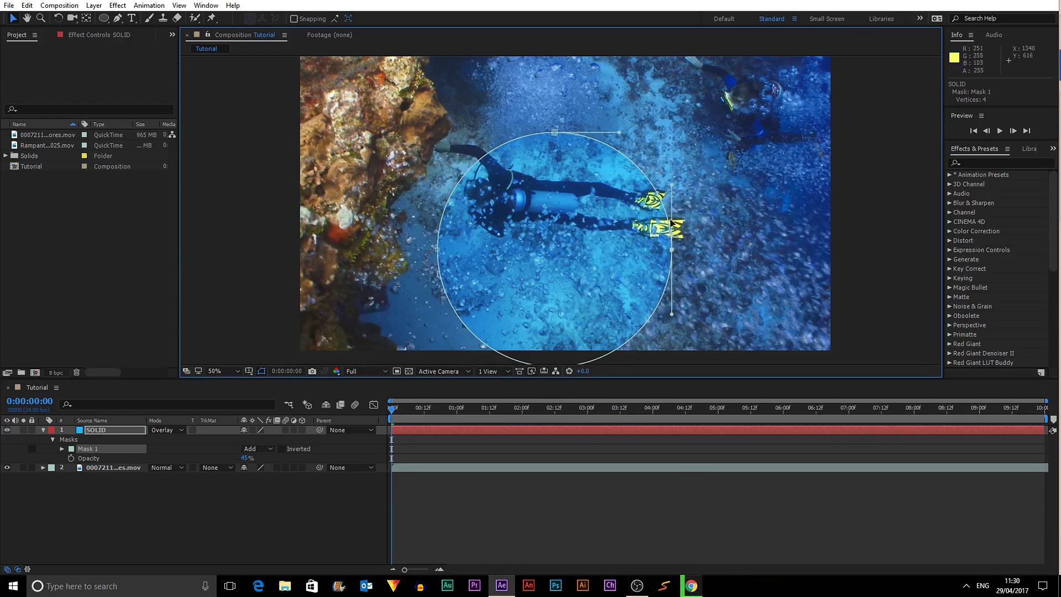
pyautogui.moveTo(673, 188); pyautogui.dragTo(752, 244)
pyautogui.hotkey('ctrl', 'z')
pyautogui.moveTo(615, 243); pyautogui.dragTo(621, 200)
pyautogui.hotkey('ctrl', 'z')
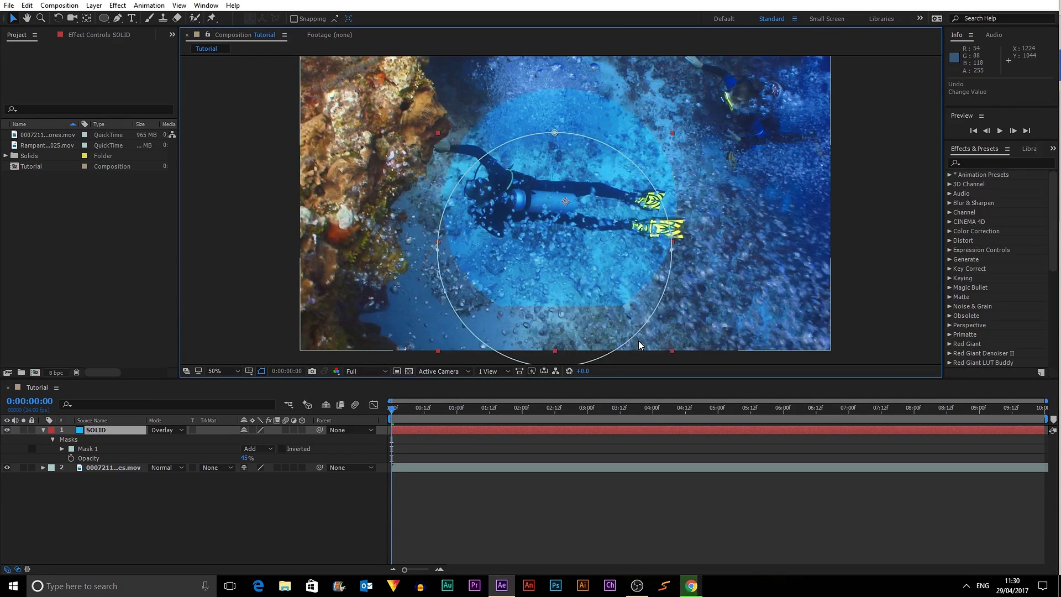
pyautogui.click(909, 277)
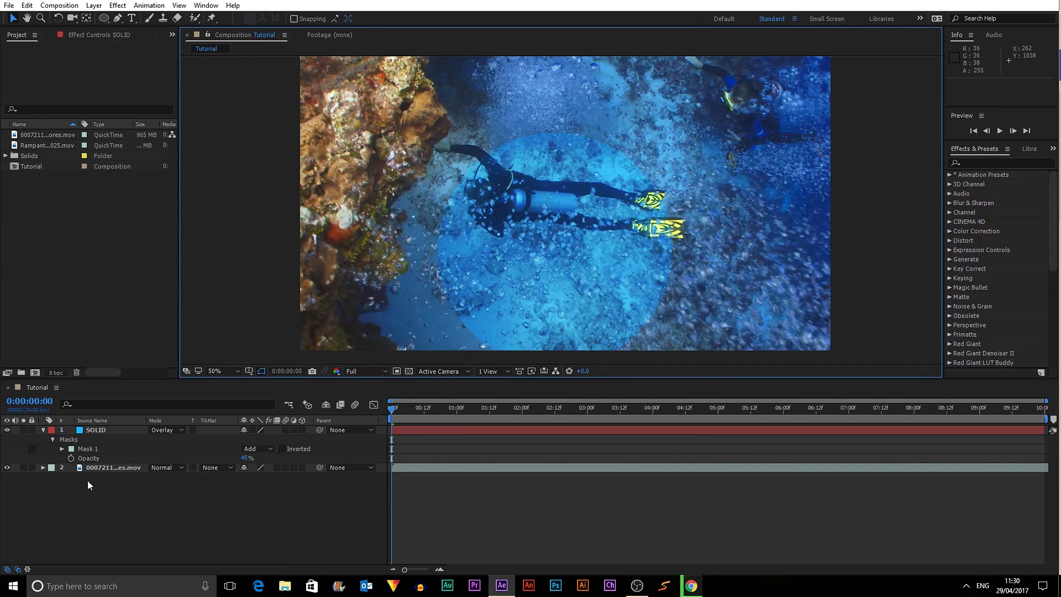
# Step: Expand Mask 1's properties on the SOLID layer and set its Mask Feather to 80 pixels
pyautogui.click(88, 449)
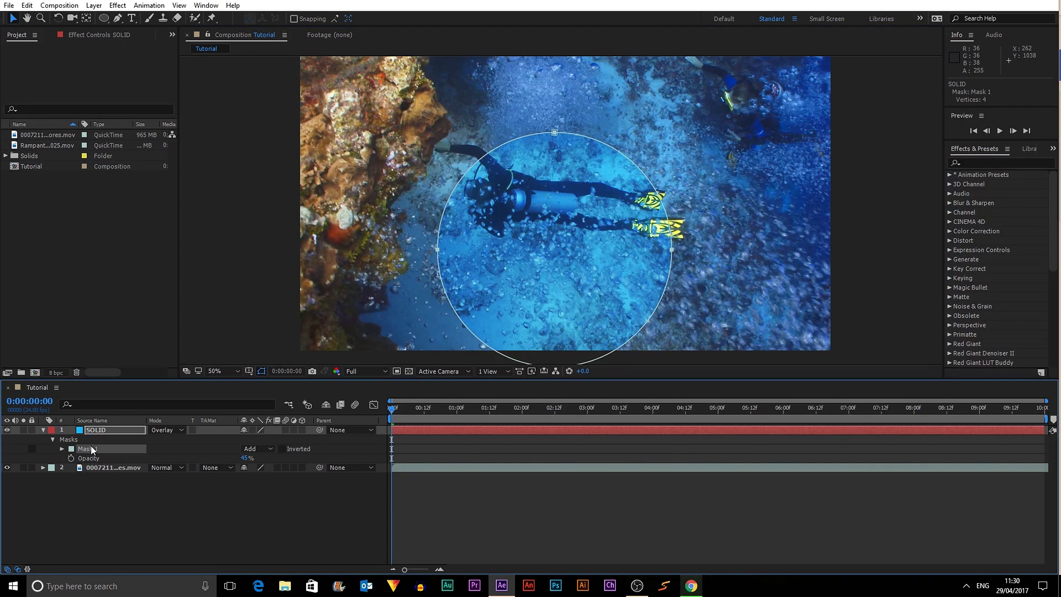
pyautogui.click(62, 448)
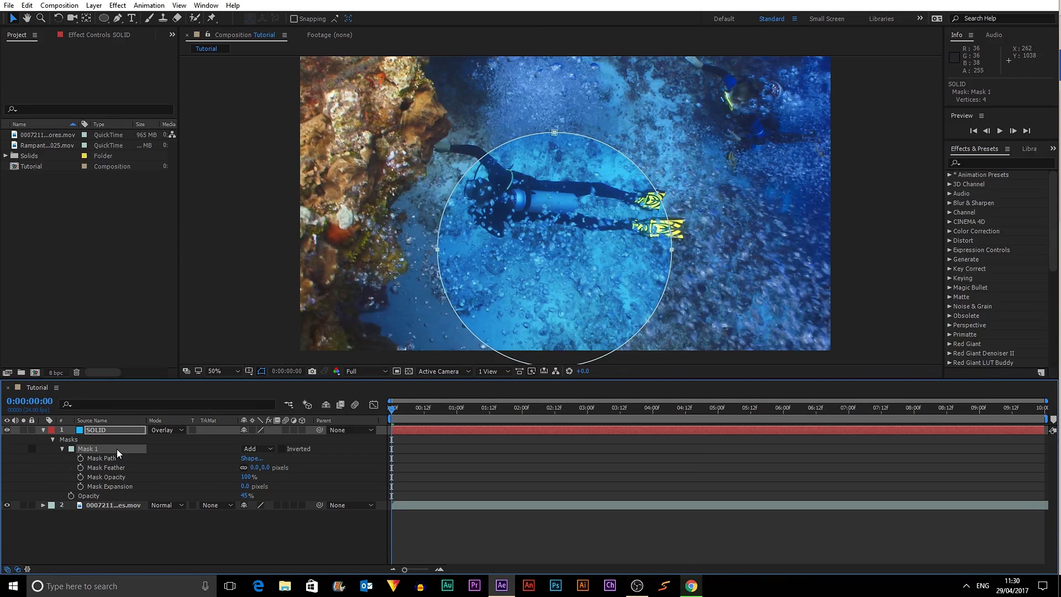
pyautogui.click(108, 467)
pyautogui.moveTo(256, 467); pyautogui.dragTo(266, 467)
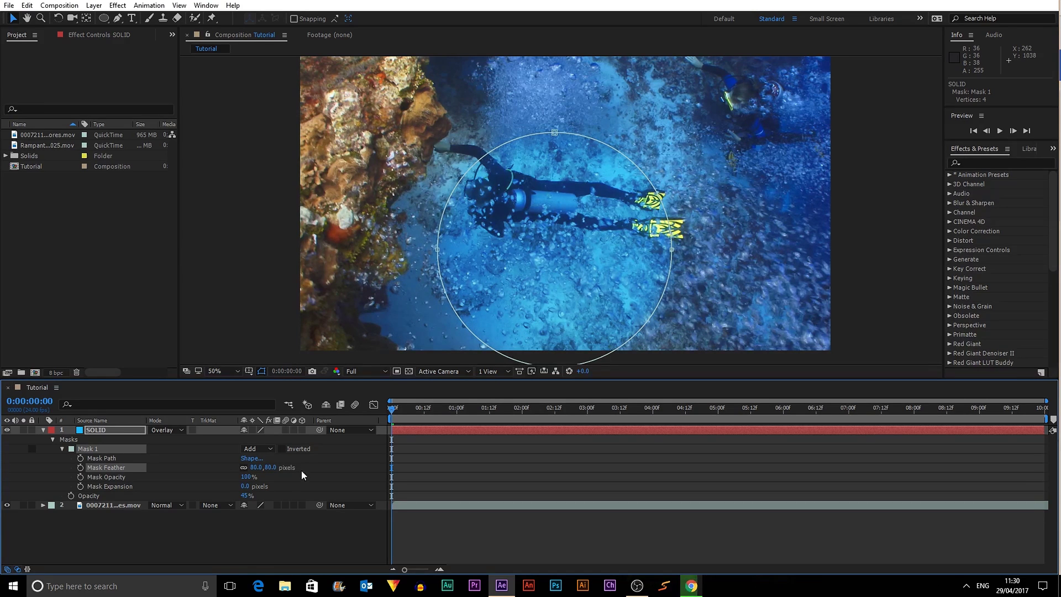
pyautogui.click(313, 496)
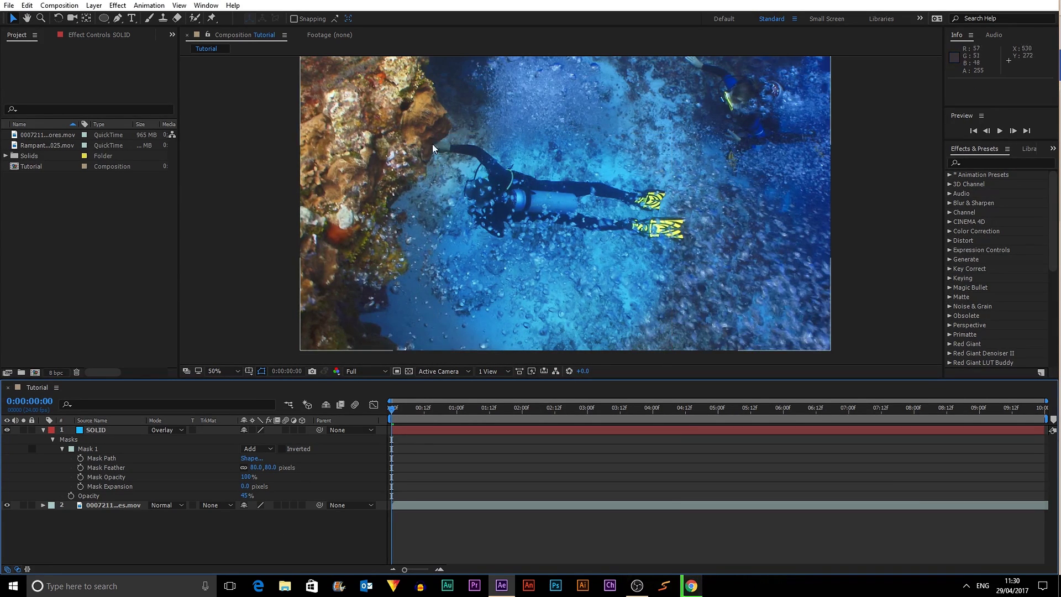
# Step: Try increasing Mask 1's Mask Expansion, undo it, and try adjusting Mask Opacity, leaving it at 100%
pyautogui.moveTo(249, 490); pyautogui.dragTo(302, 498)
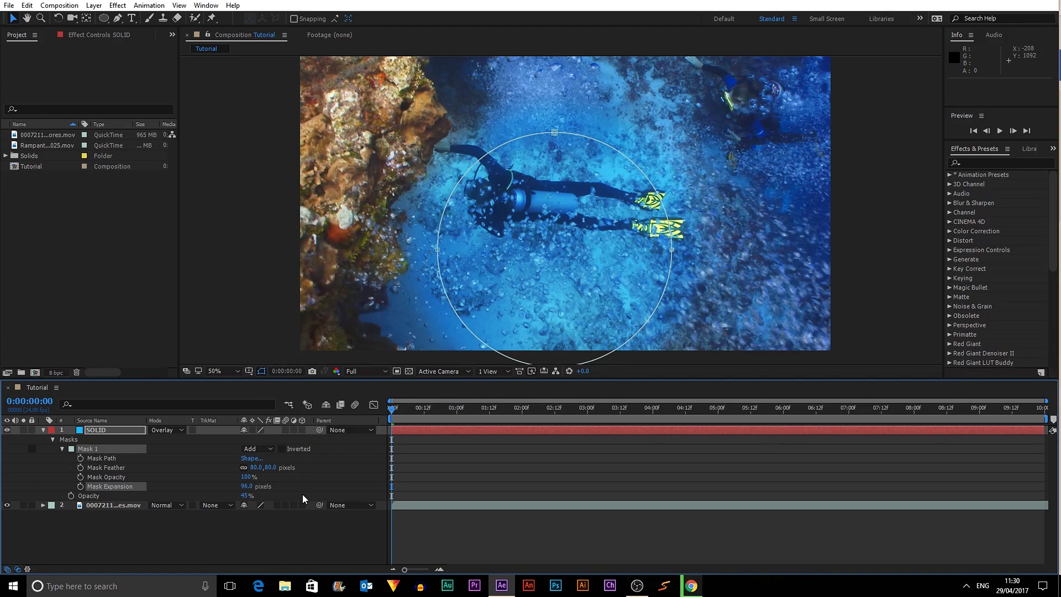
pyautogui.hotkey('ctrl', 'z')
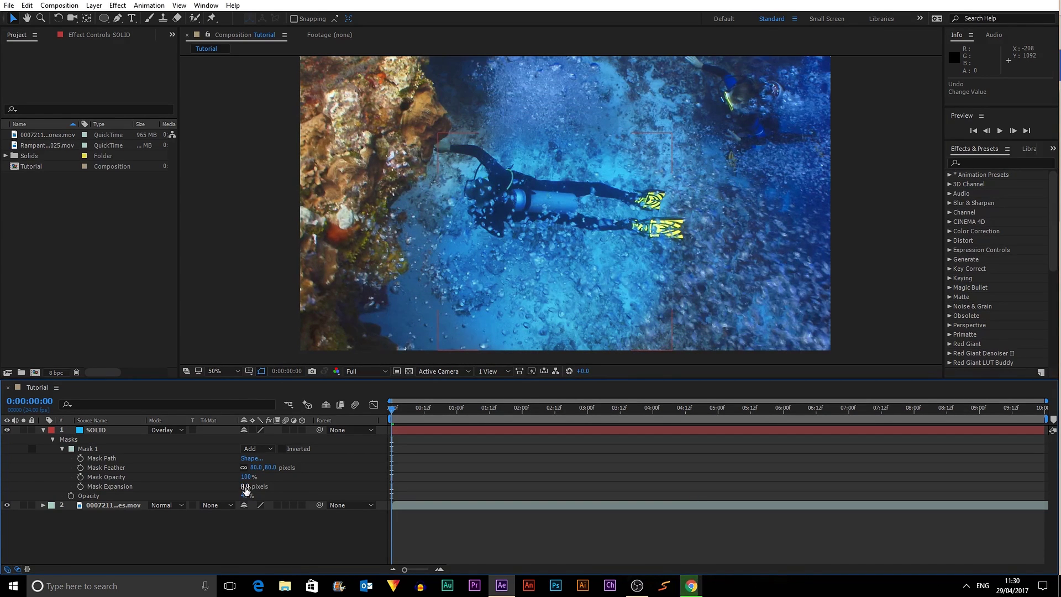
pyautogui.moveTo(246, 477); pyautogui.dragTo(320, 478)
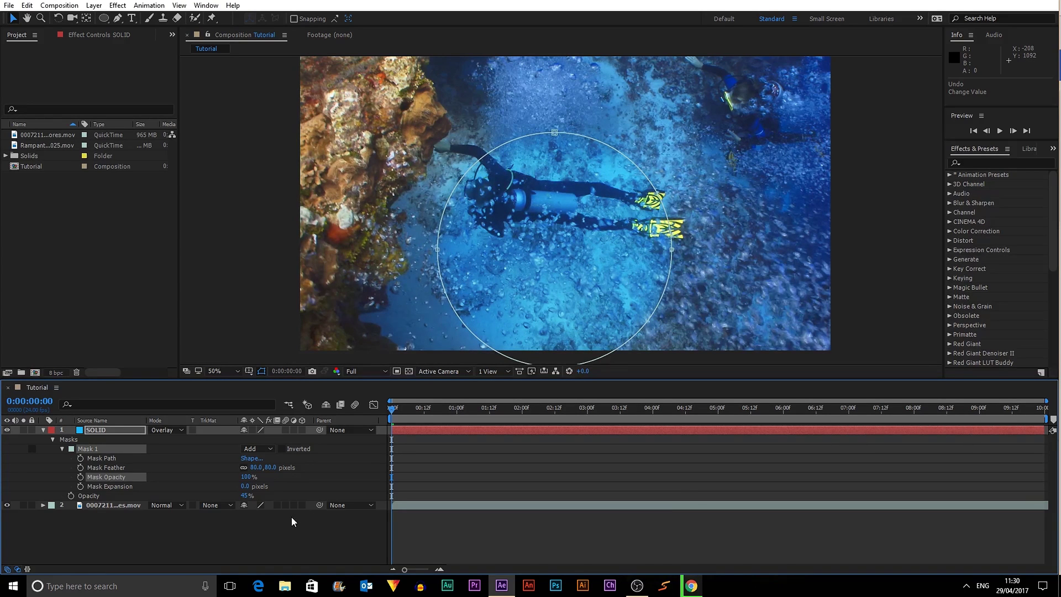
pyautogui.click(289, 518)
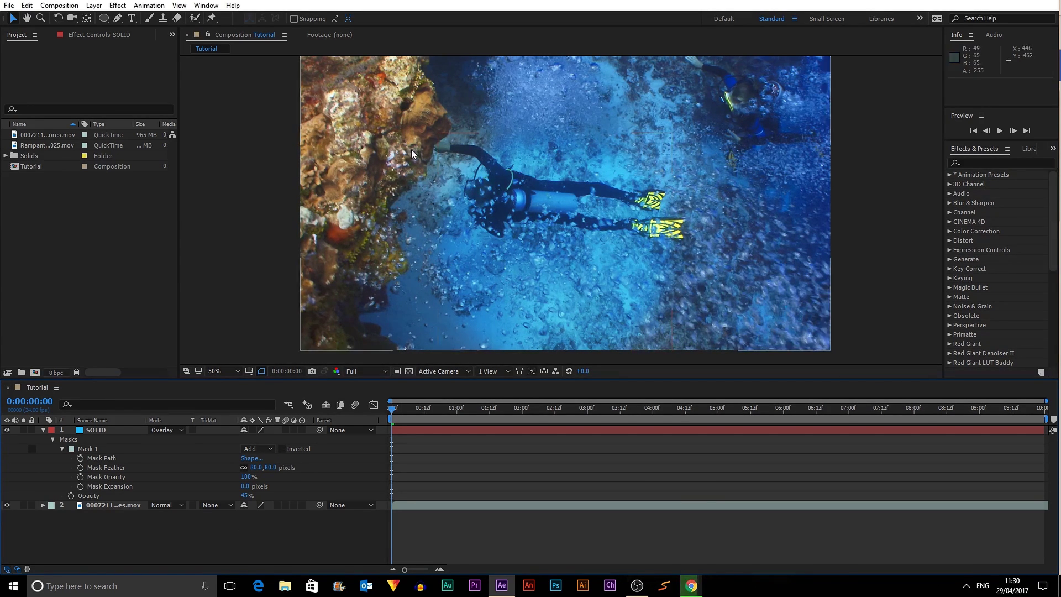
# Step: Try inverting Mask 1 and using the Subtract mask mode, restoring the non-inverted Add mode
pyautogui.click(281, 447)
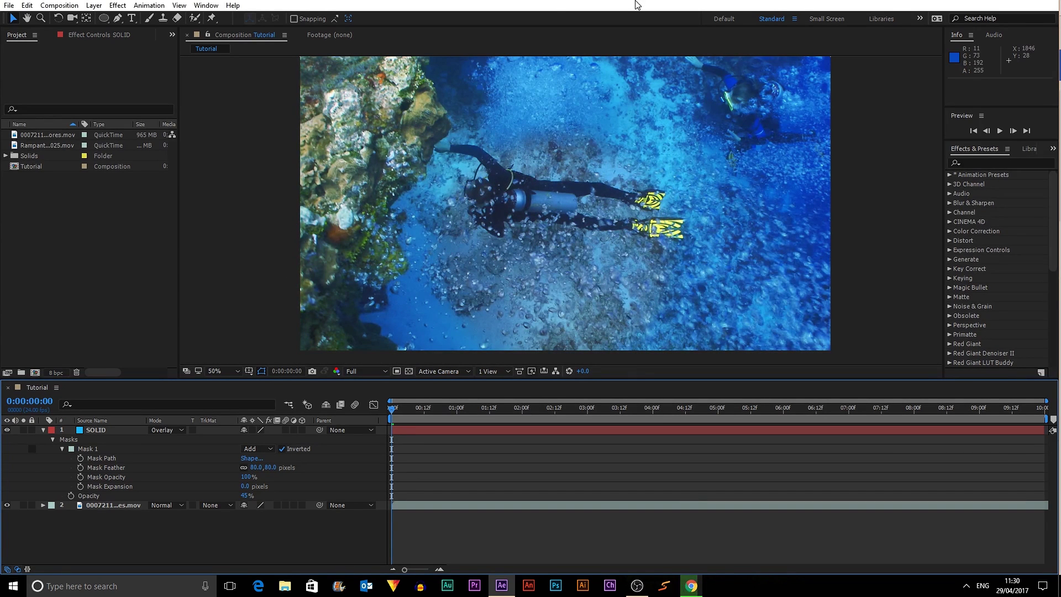
pyautogui.click(281, 448)
pyautogui.click(265, 448)
pyautogui.click(273, 485)
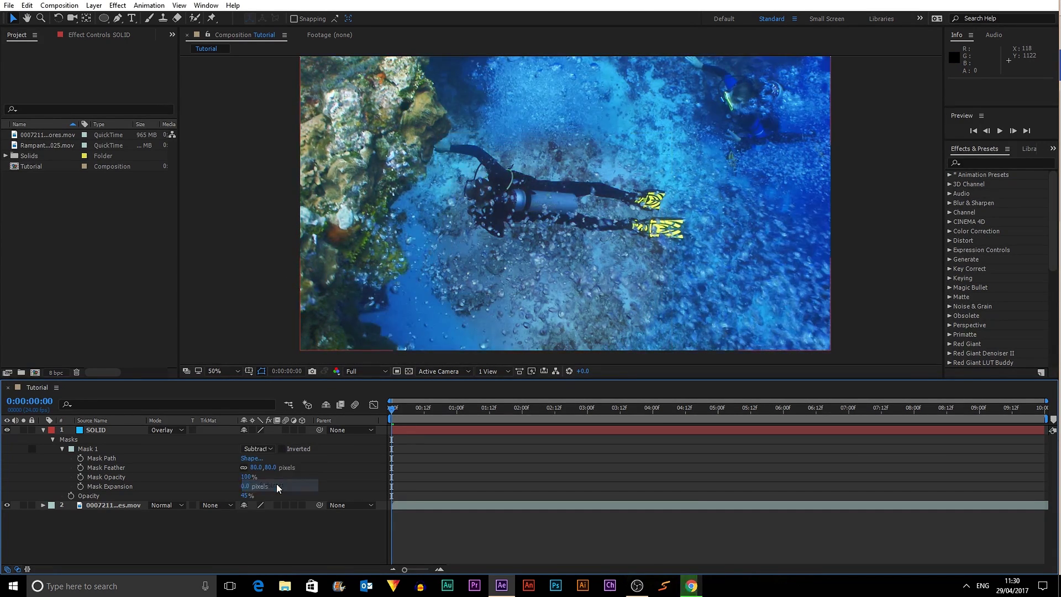
pyautogui.click(259, 449)
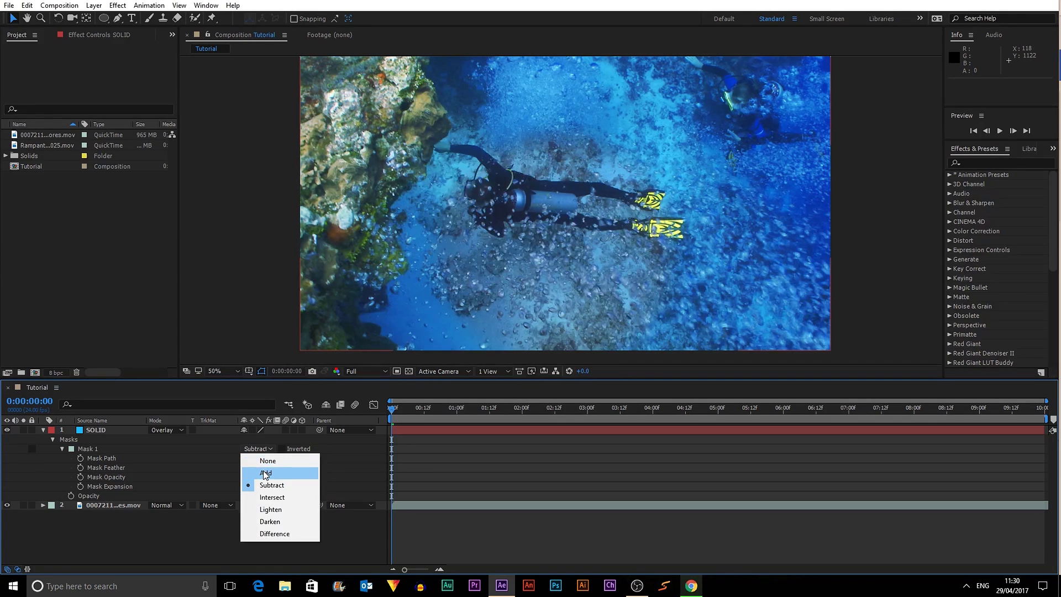
pyautogui.click(265, 471)
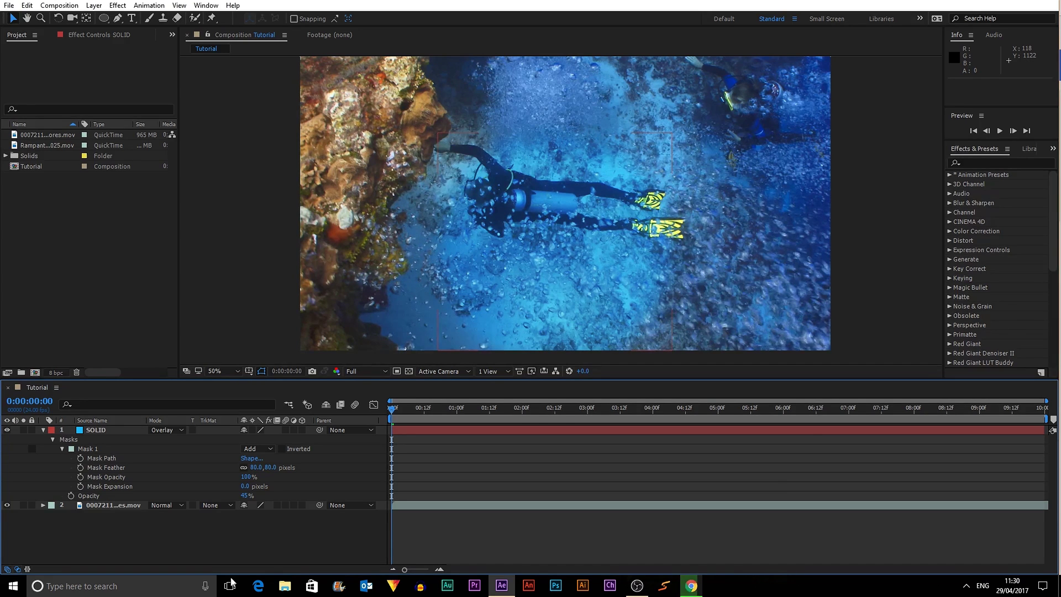
# Step: Collapse the SOLID layer's mask and opacity properties, leaving no layer selected
pyautogui.click(40, 429)
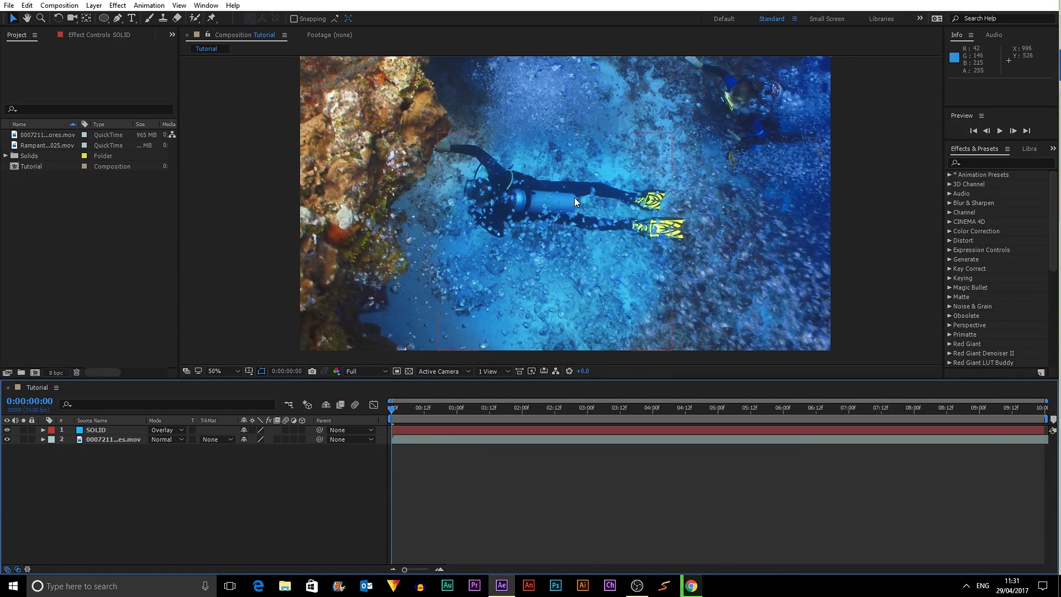
pyautogui.moveTo(124, 533); pyautogui.dragTo(89, 402)
pyautogui.click(100, 483)
pyautogui.moveTo(184, 542); pyautogui.dragTo(122, 366)
pyautogui.moveTo(133, 517)
pyautogui.mouseDown()
pyautogui.moveTo(128, 392)
pyautogui.moveTo(128, 506)
pyautogui.mouseUp()
pyautogui.click(106, 441)
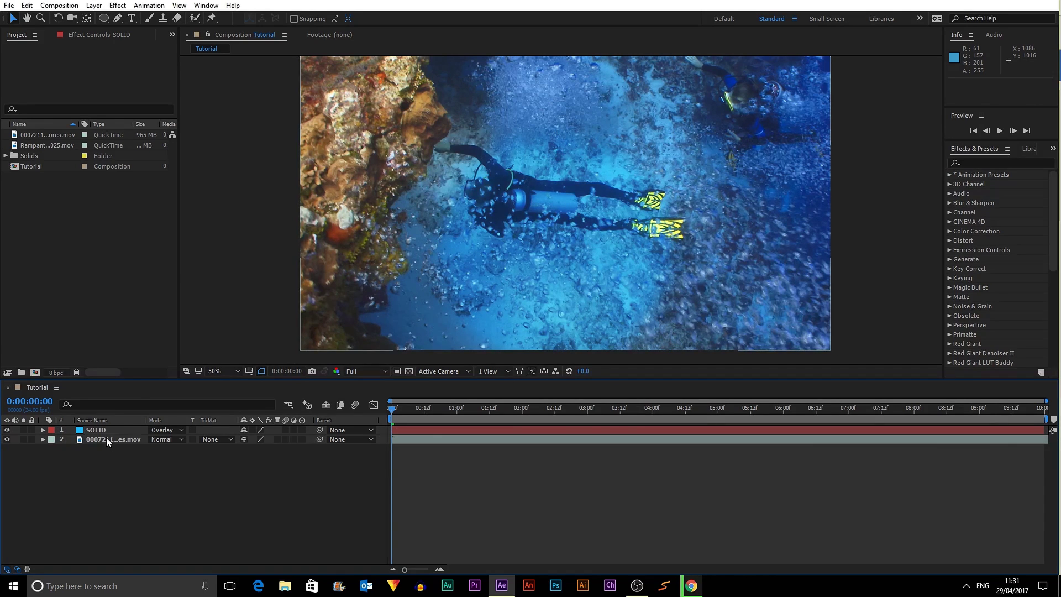
pyautogui.click(102, 431)
pyautogui.click(130, 483)
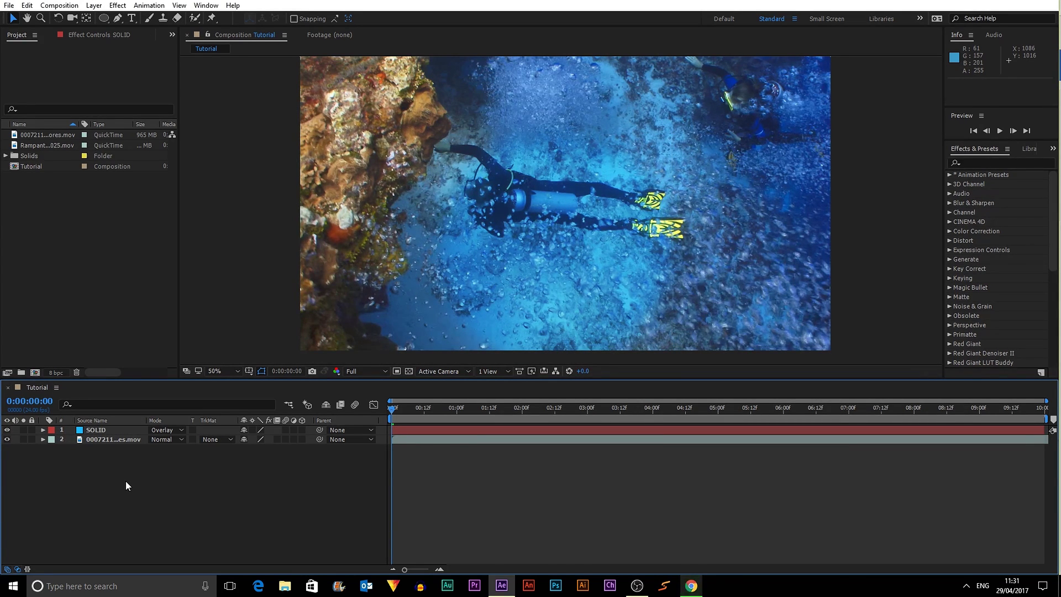
# Step: Create a new adjustment layer above the SOLID layer
pyautogui.rightClick(160, 506)
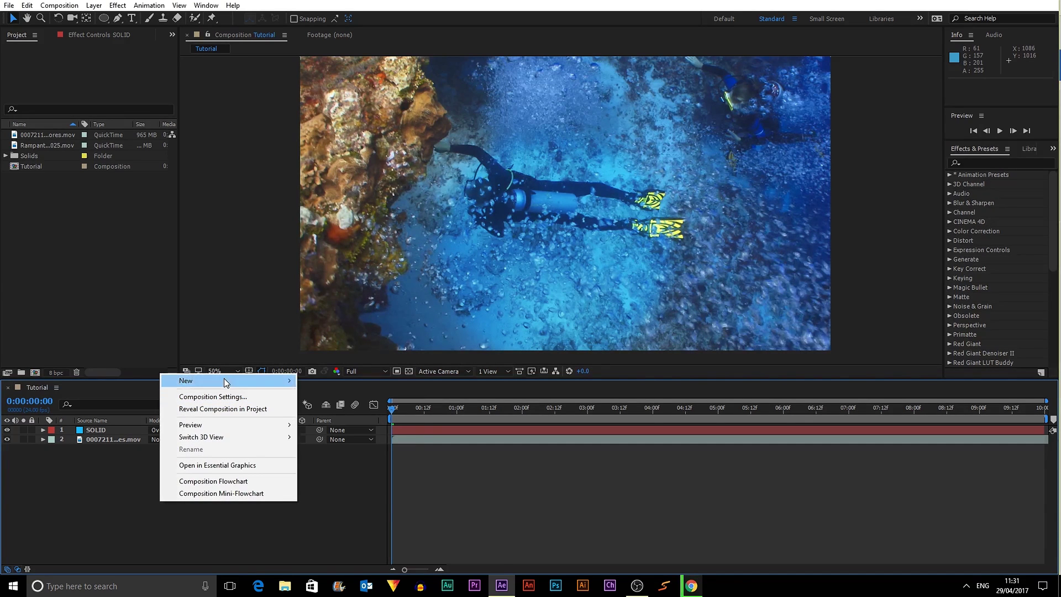
pyautogui.moveTo(235, 382)
pyautogui.click(80, 479)
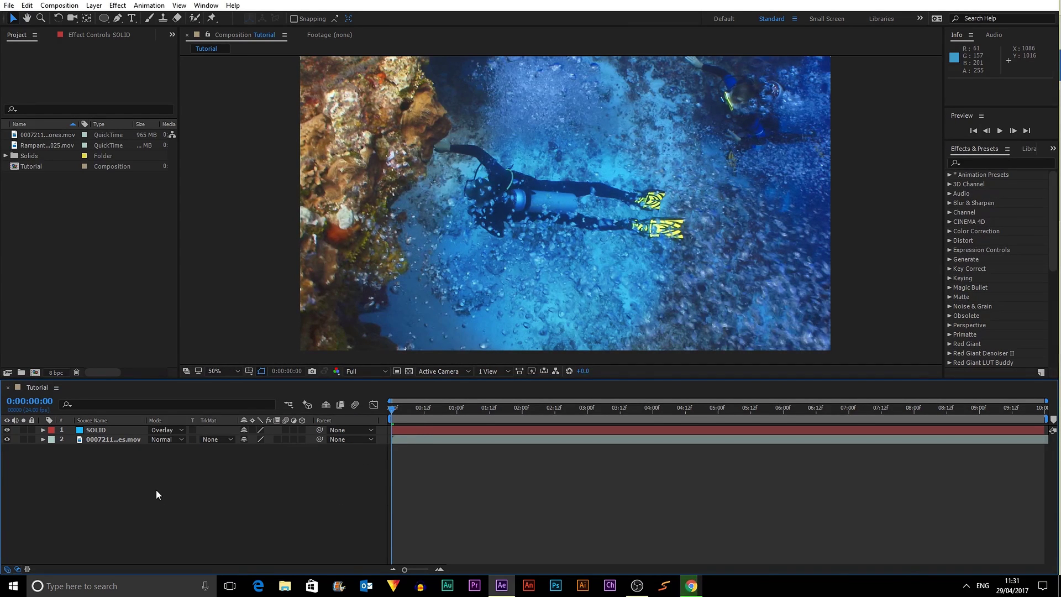
pyautogui.hotkey('ctrl', 'alt', 'y')
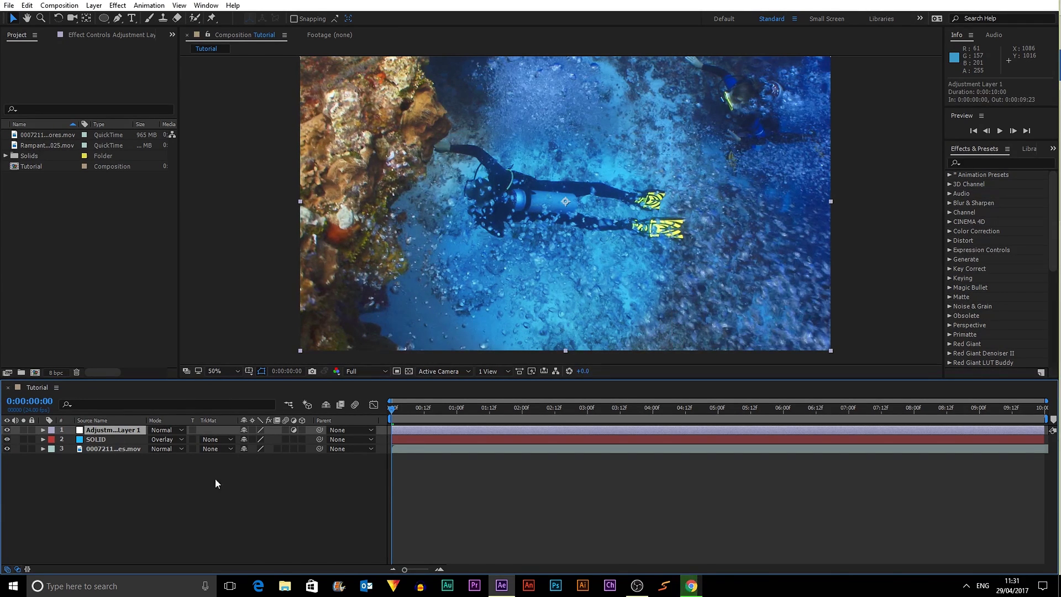
# Step: Toggle the timeline's layer switches and modes columns, restoring both, and deselect the adjustment layer
pyautogui.click(6, 570)
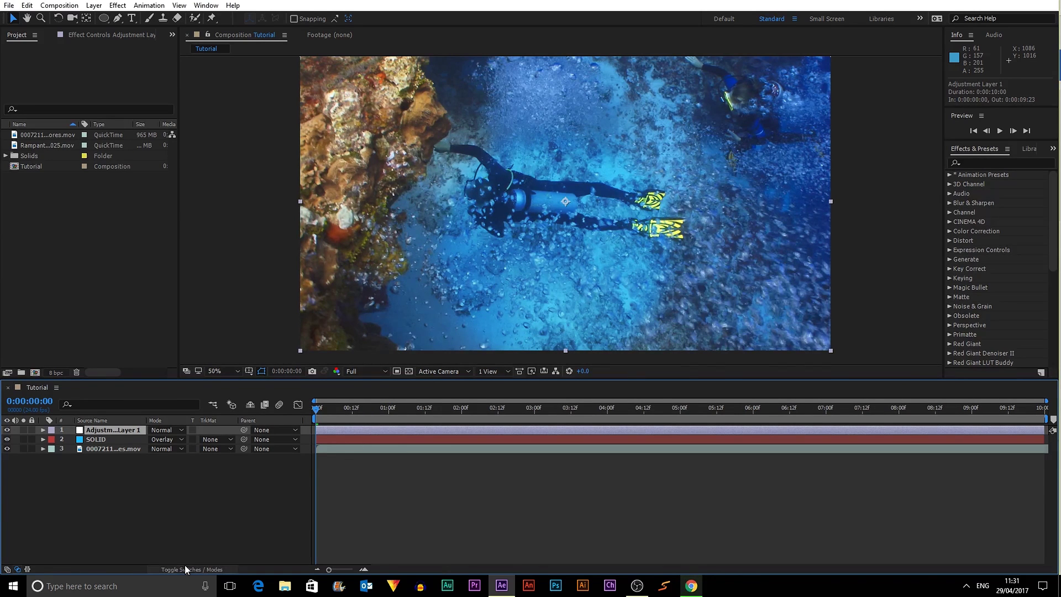
pyautogui.click(190, 570)
pyautogui.click(18, 569)
pyautogui.click(276, 463)
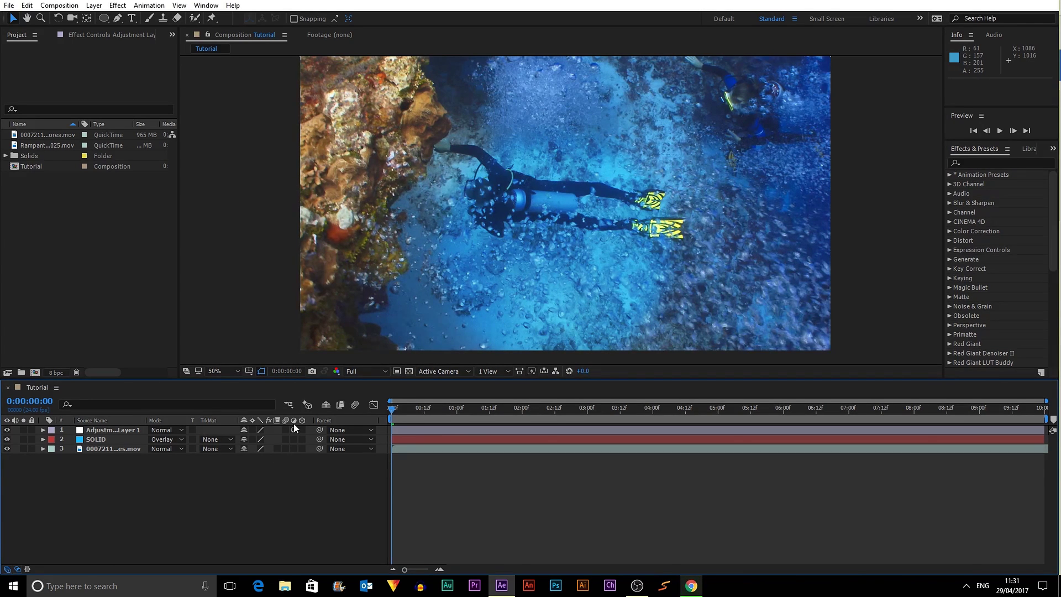
# Step: Select the adjustment layer and turn off its Adjustment Layer switch
pyautogui.click(134, 434)
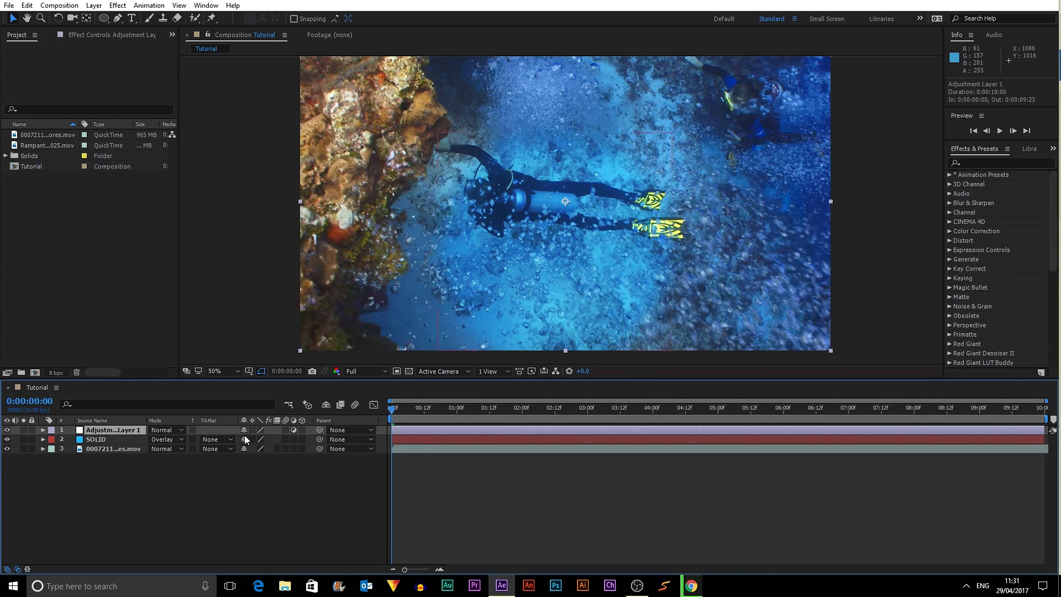
pyautogui.click(294, 429)
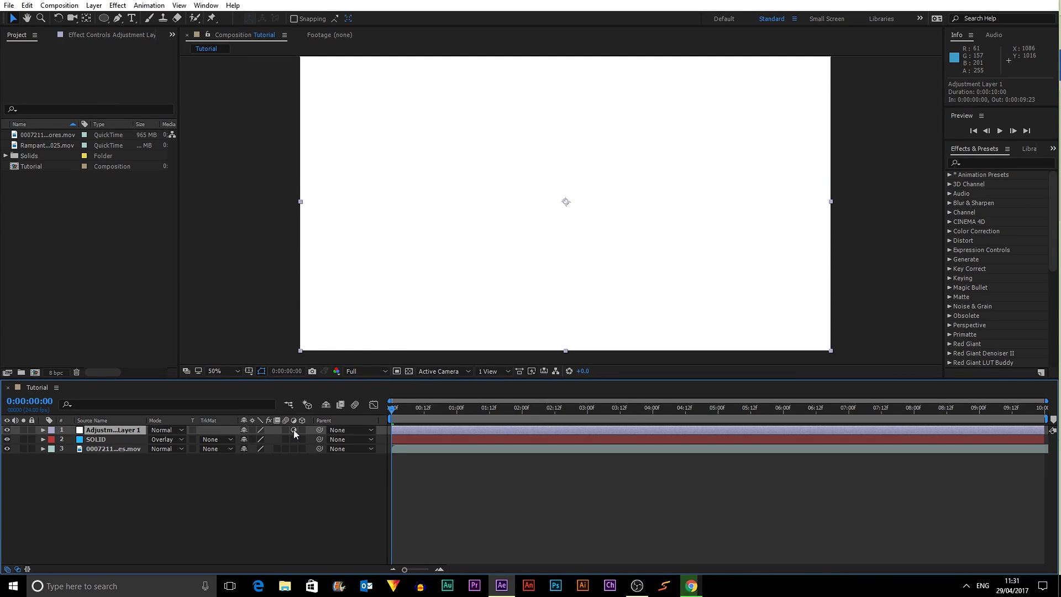
# Step: Turn the adjustment layer's Adjustment Layer switch back on and apply the Curves effect to that layer
pyautogui.click(294, 429)
pyautogui.click(254, 535)
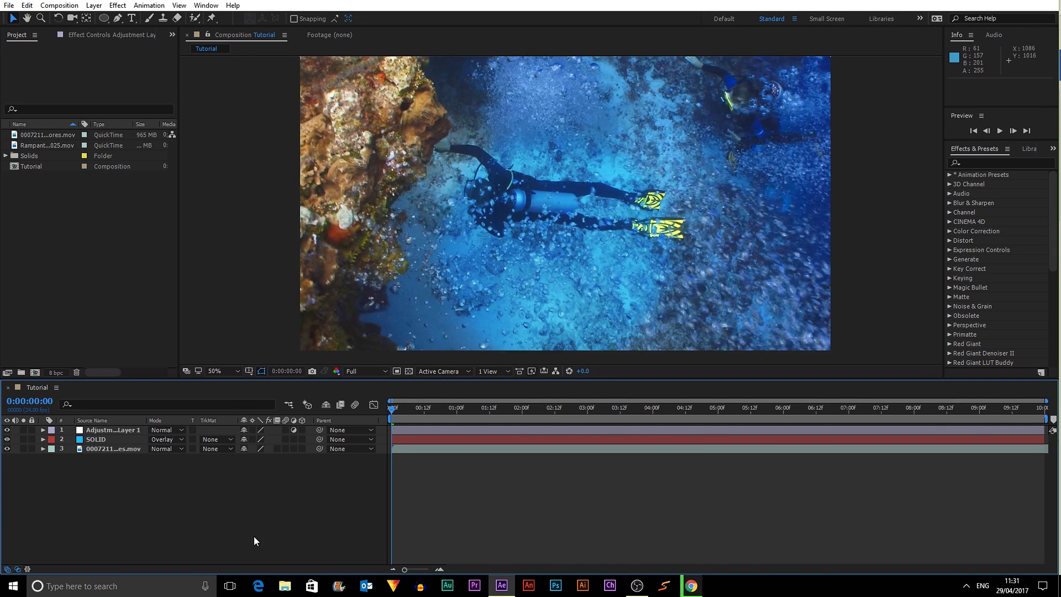
pyautogui.click(130, 426)
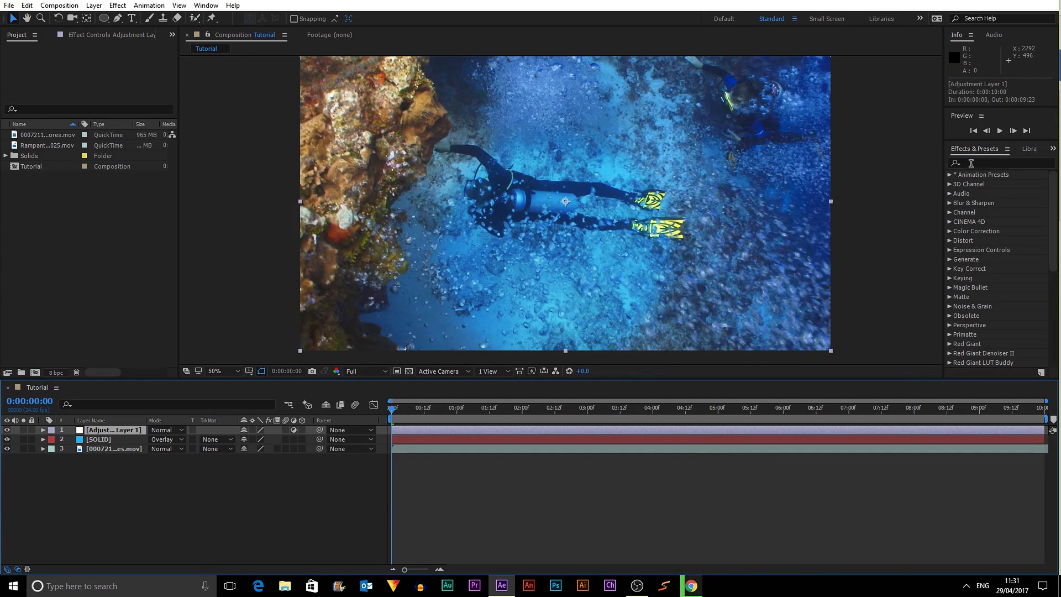
pyautogui.click(997, 162)
pyautogui.write('curves')
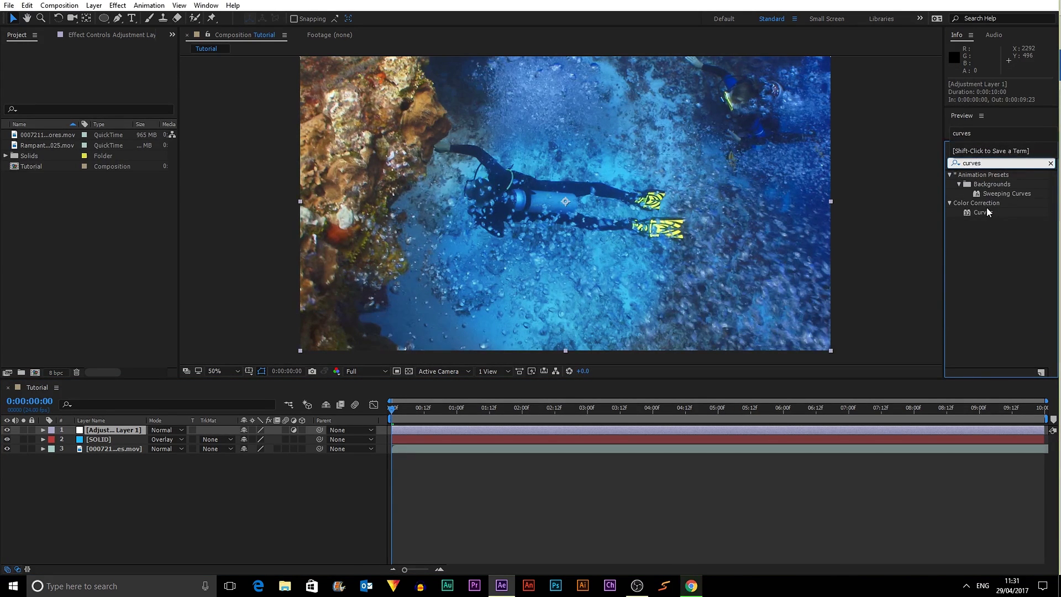
pyautogui.moveTo(987, 208); pyautogui.dragTo(963, 246)
pyautogui.moveTo(983, 210); pyautogui.dragTo(137, 432)
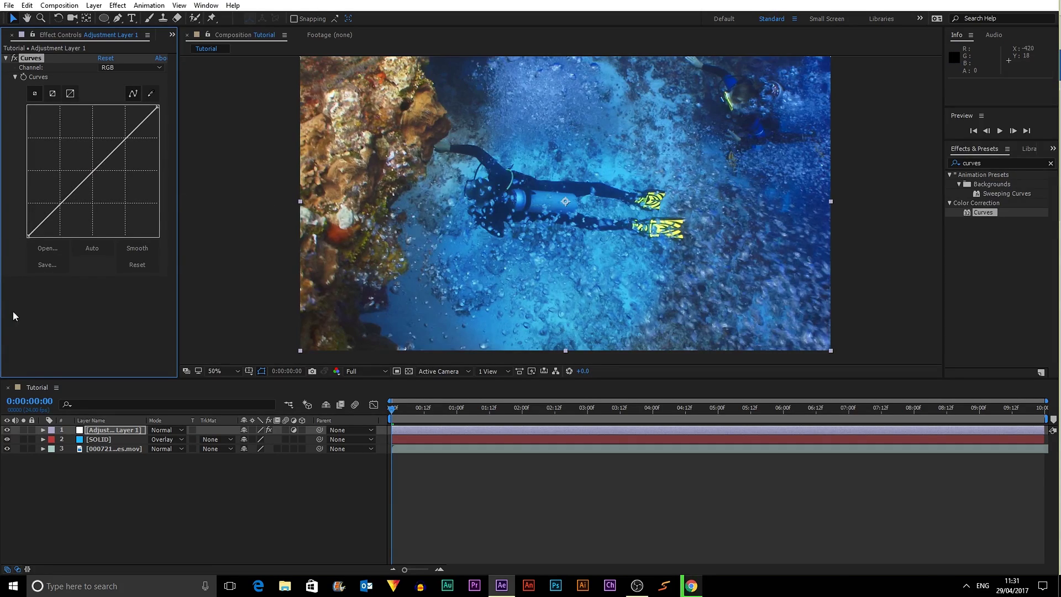
# Step: Shape the RGB curve into a contrast S-curve, raising the highlights and lowering the shadows
pyautogui.moveTo(92, 172); pyautogui.dragTo(116, 190)
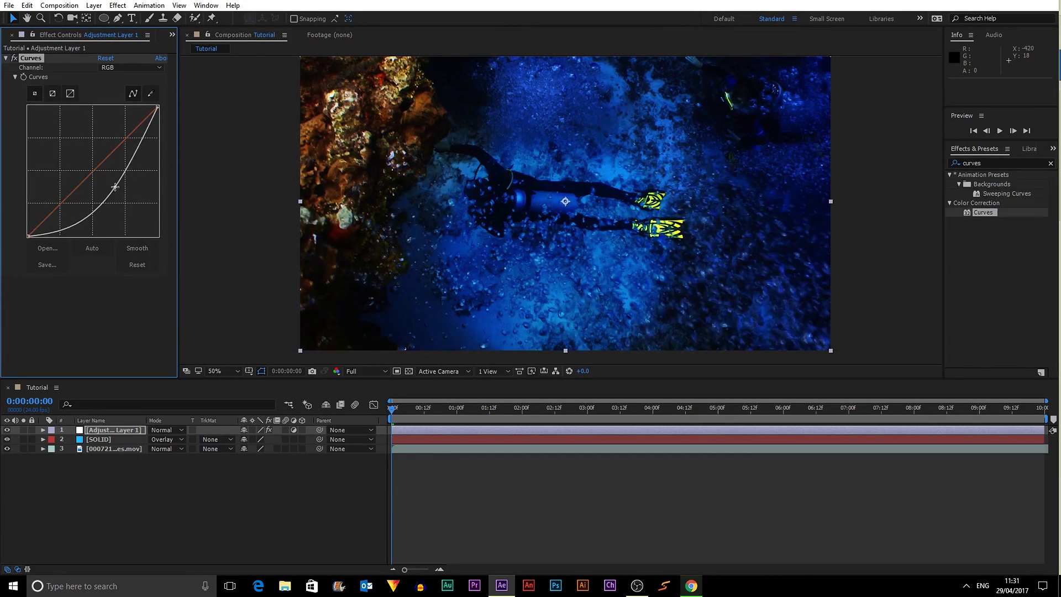
pyautogui.hotkey('ctrl', 'z')
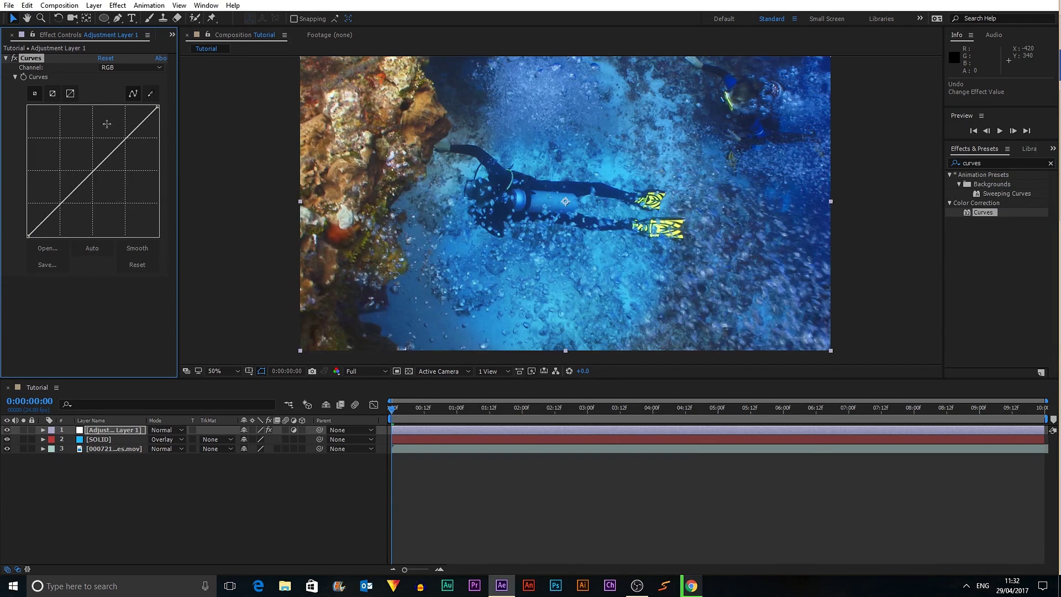
pyautogui.moveTo(125, 140); pyautogui.dragTo(222, 208)
pyautogui.moveTo(126, 137); pyautogui.dragTo(115, 132)
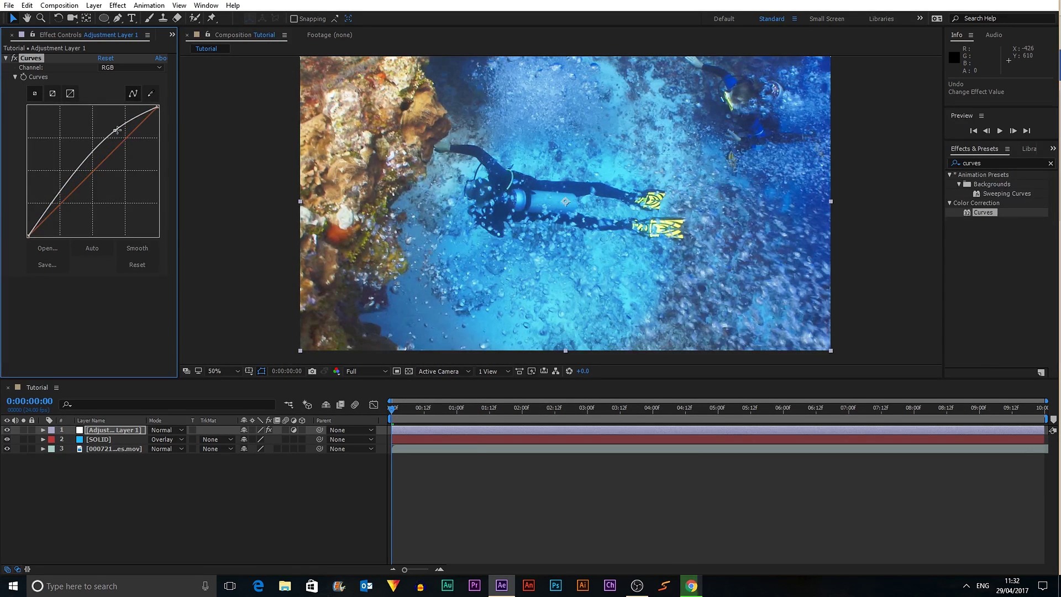
pyautogui.moveTo(52, 197); pyautogui.dragTo(69, 214)
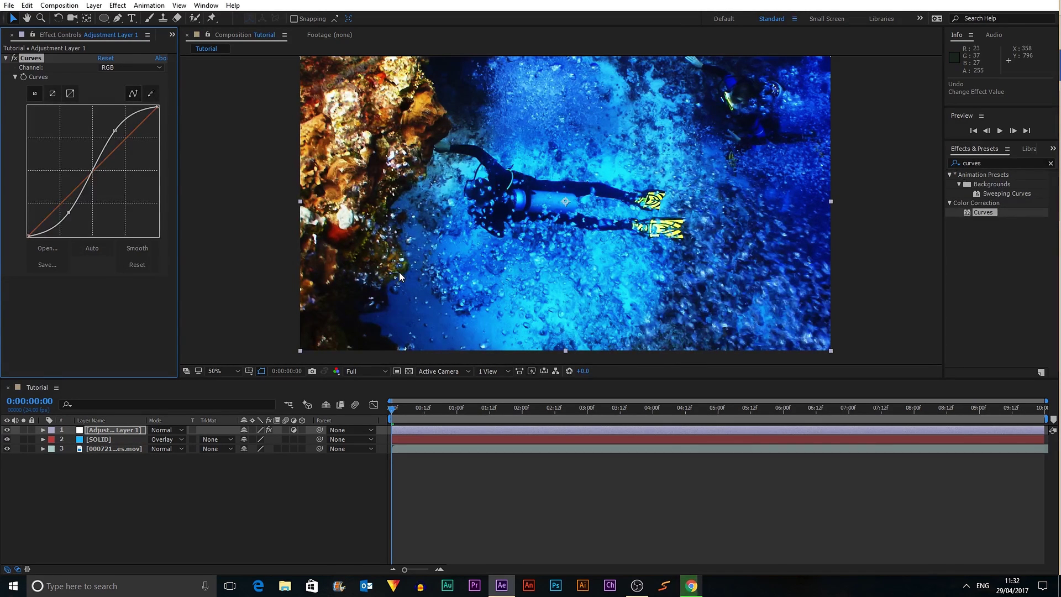
# Step: Set the adjustment layer's opacity to 25% and toggle its visibility off and on to compare the result
pyautogui.click(109, 427)
pyautogui.press('t')
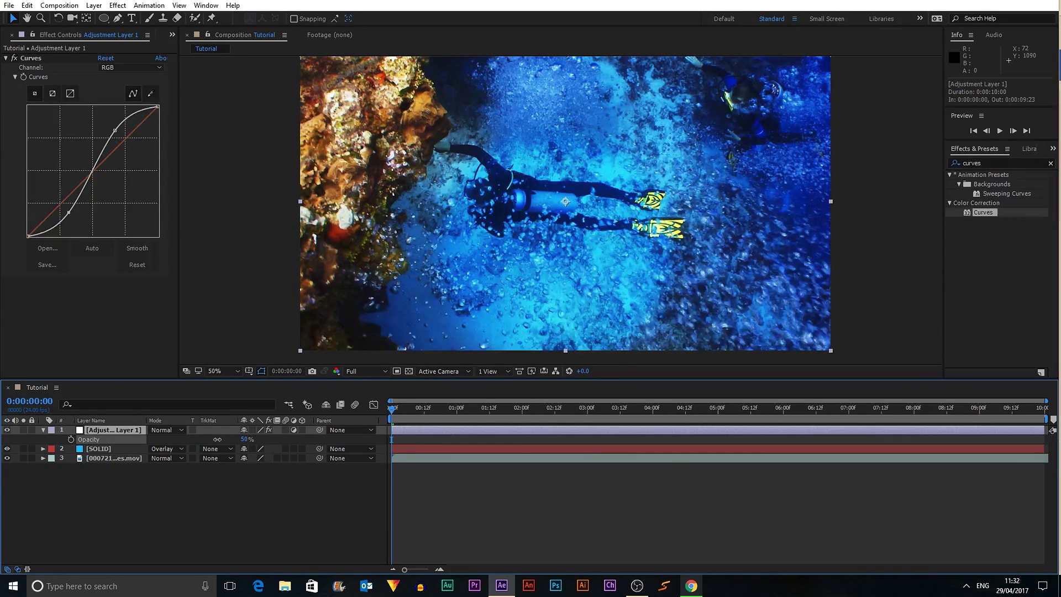
pyautogui.click(247, 439)
pyautogui.write('25')
pyautogui.press('Return')
pyautogui.click(233, 495)
pyautogui.click(7, 429)
pyautogui.click(6, 430)
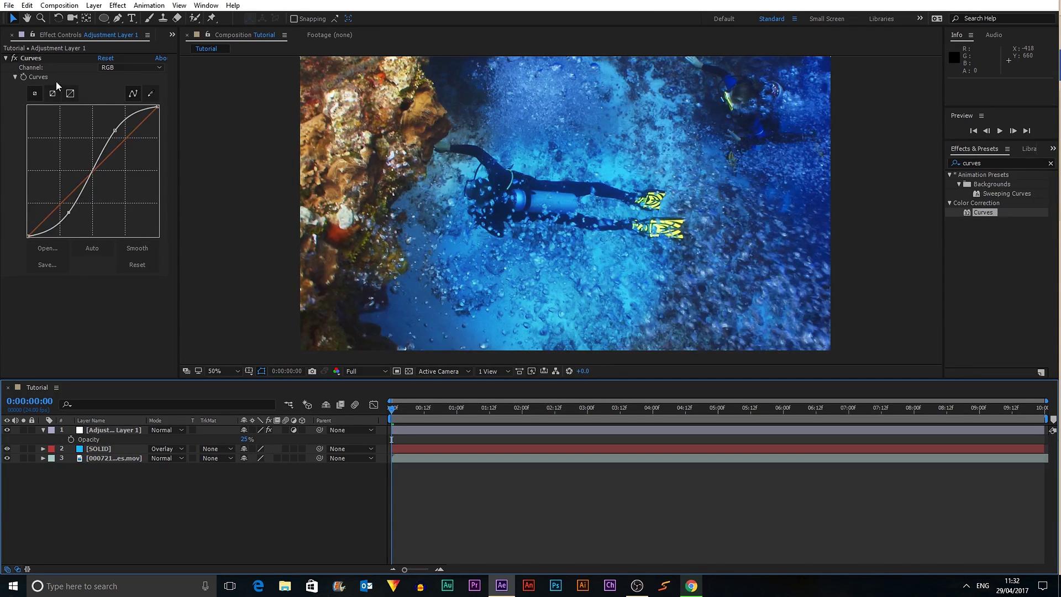
# Step: Try reshaping the Curves effect's Red channel, undoing each curve change
pyautogui.click(137, 68)
pyautogui.click(110, 87)
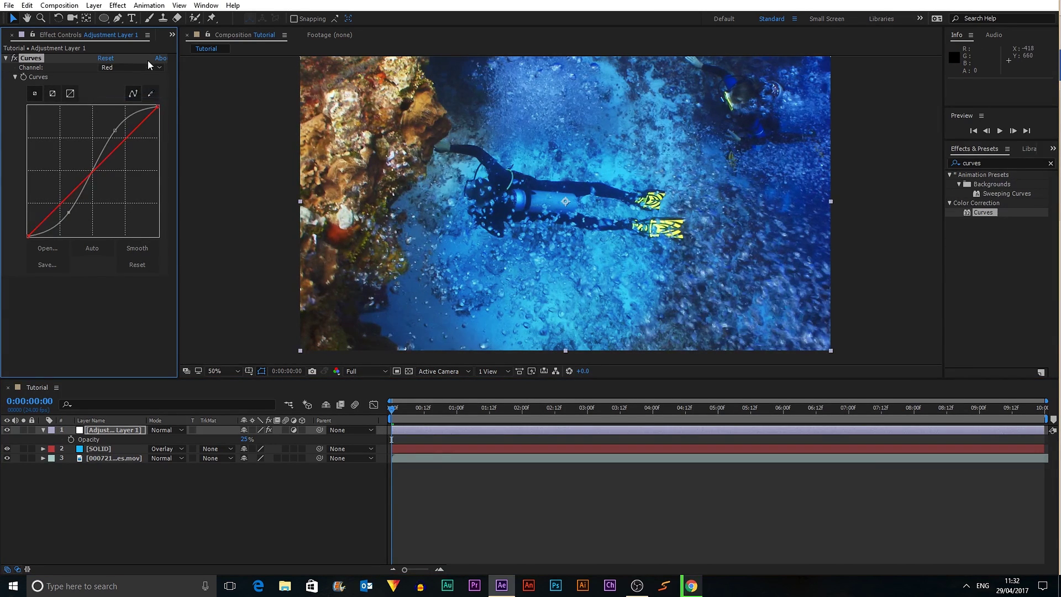
pyautogui.moveTo(94, 168); pyautogui.dragTo(61, 142)
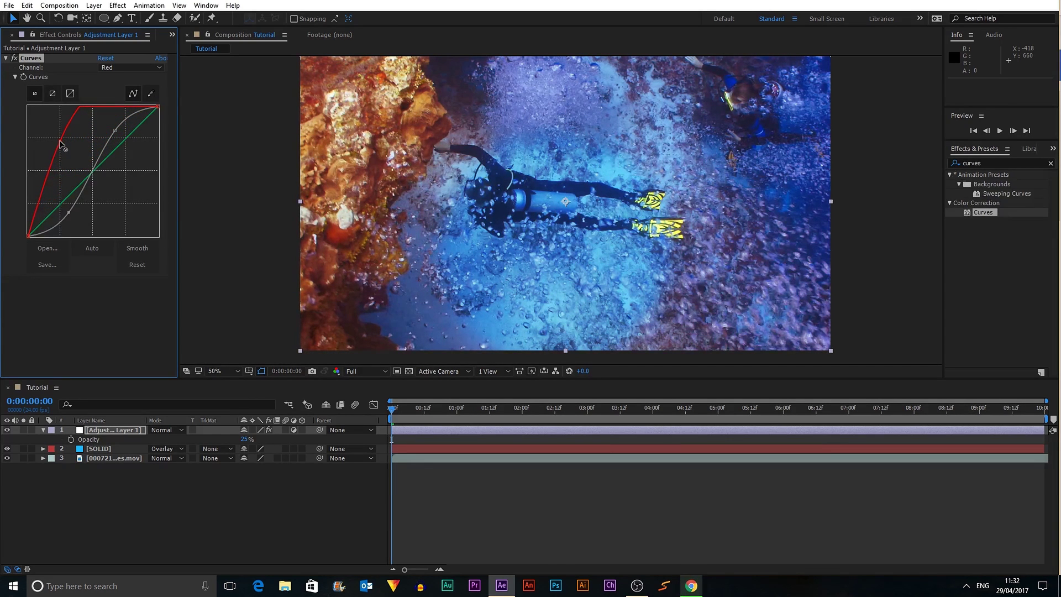
pyautogui.hotkey('ctrl', 'z')
pyautogui.moveTo(127, 139)
pyautogui.mouseDown()
pyautogui.moveTo(121, 145)
pyautogui.moveTo(116, 133)
pyautogui.mouseUp()
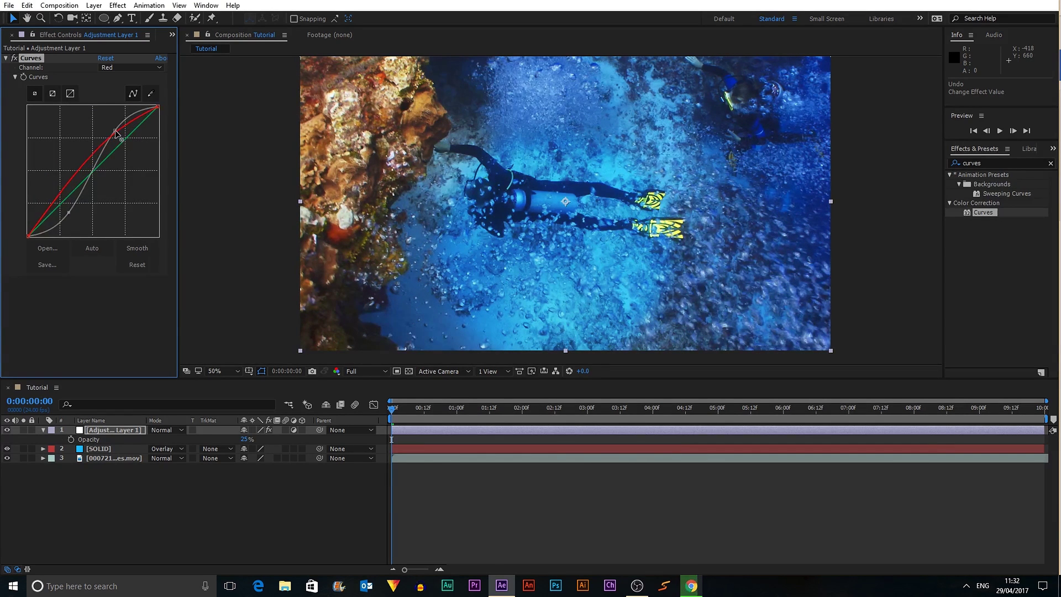
pyautogui.moveTo(56, 196); pyautogui.dragTo(69, 214)
pyautogui.hotkey('ctrl', 'z')
pyautogui.hotkey('ctrl', 'z')
# Step: Shape the Curves effect's Blue channel into a steep S-curve with raised highlights and lowered shadows
pyautogui.click(131, 67)
pyautogui.click(127, 116)
pyautogui.moveTo(127, 137); pyautogui.dragTo(105, 128)
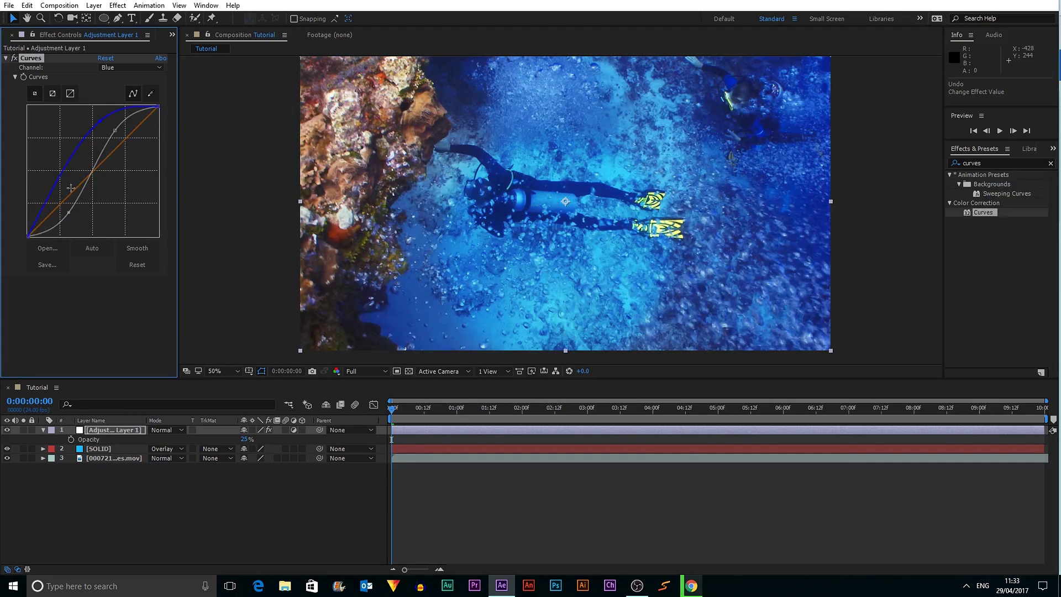
pyautogui.moveTo(50, 191); pyautogui.dragTo(81, 225)
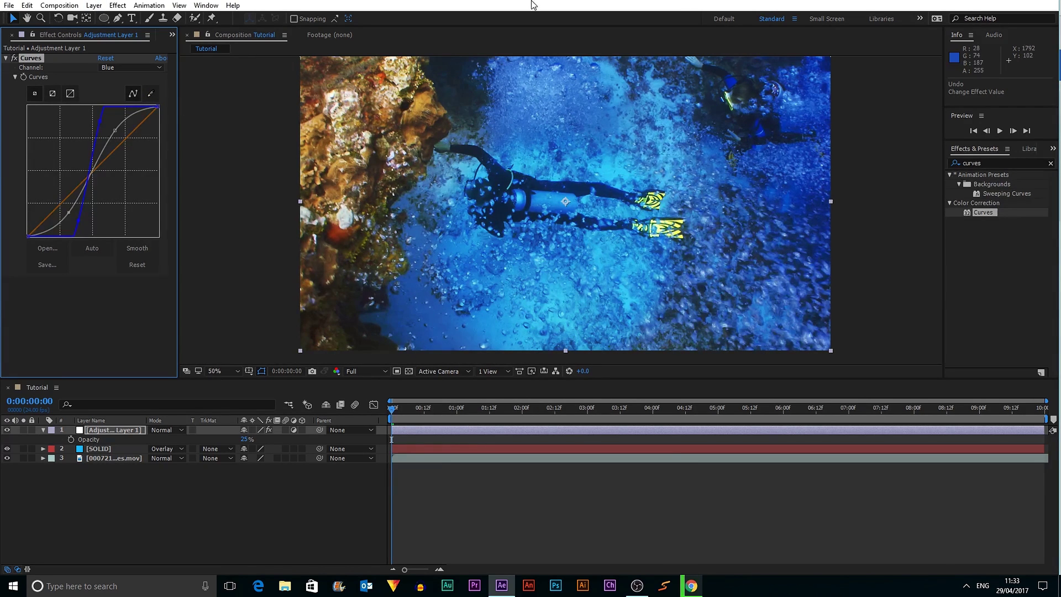
# Step: Deselect the adjustment layer and collapse its Curves effect and opacity property
pyautogui.click(350, 475)
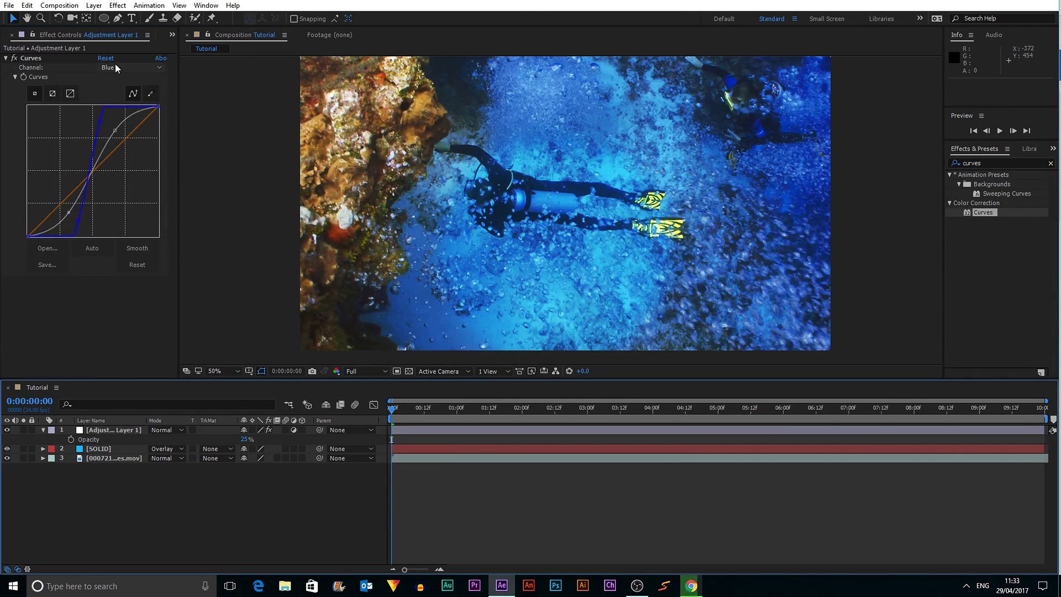
pyautogui.click(5, 58)
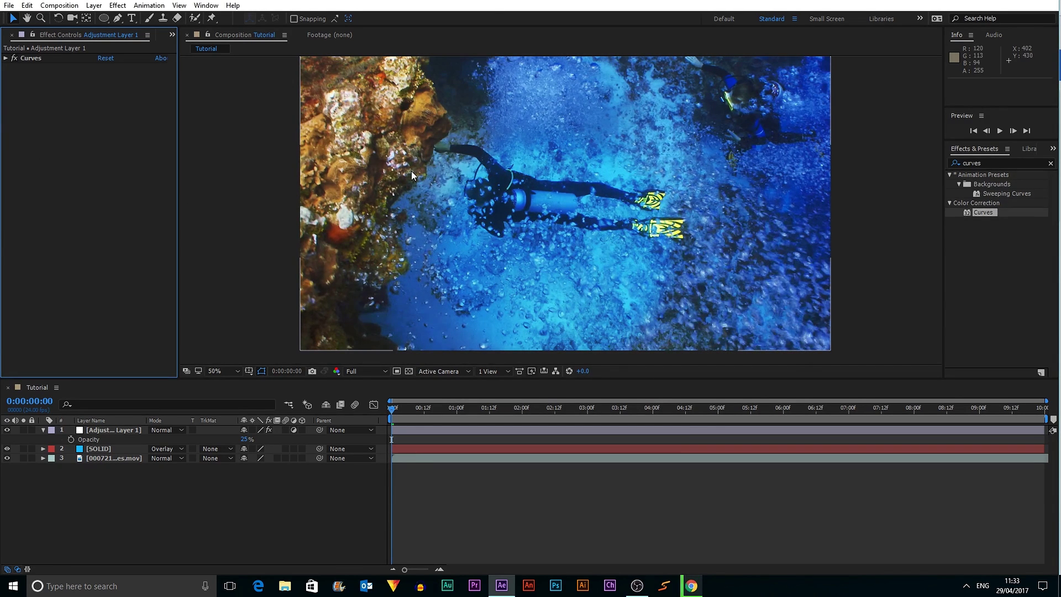
pyautogui.click(44, 429)
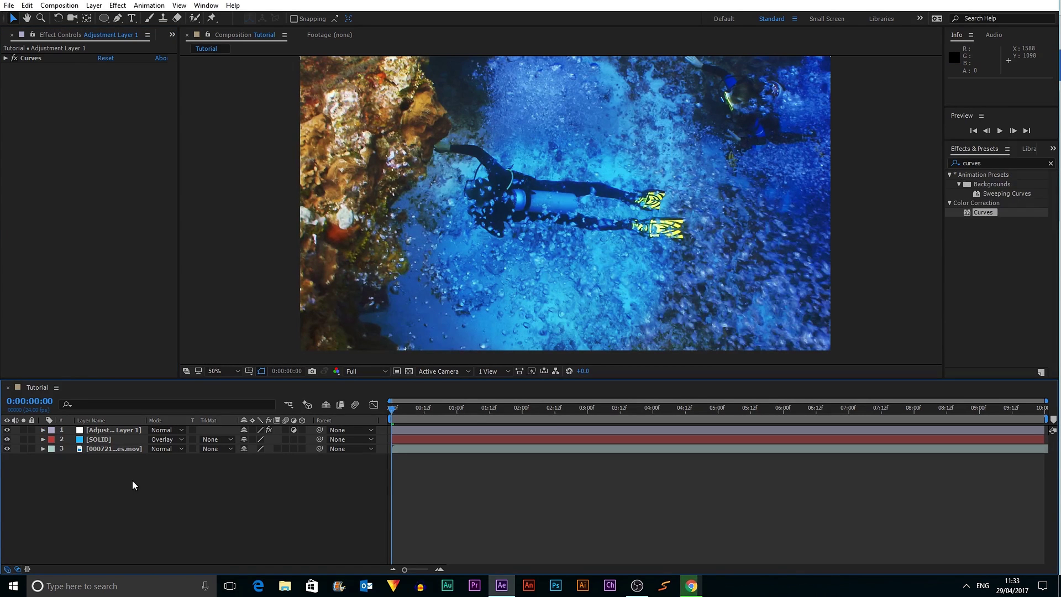
# Step: Pre-compose all three layers into a new composition named Footage, leaving no layer selected
pyautogui.moveTo(111, 434); pyautogui.dragTo(184, 499)
pyautogui.moveTo(105, 502)
pyautogui.mouseDown()
pyautogui.moveTo(104, 430)
pyautogui.moveTo(116, 435)
pyautogui.mouseUp()
pyautogui.rightClick(116, 434)
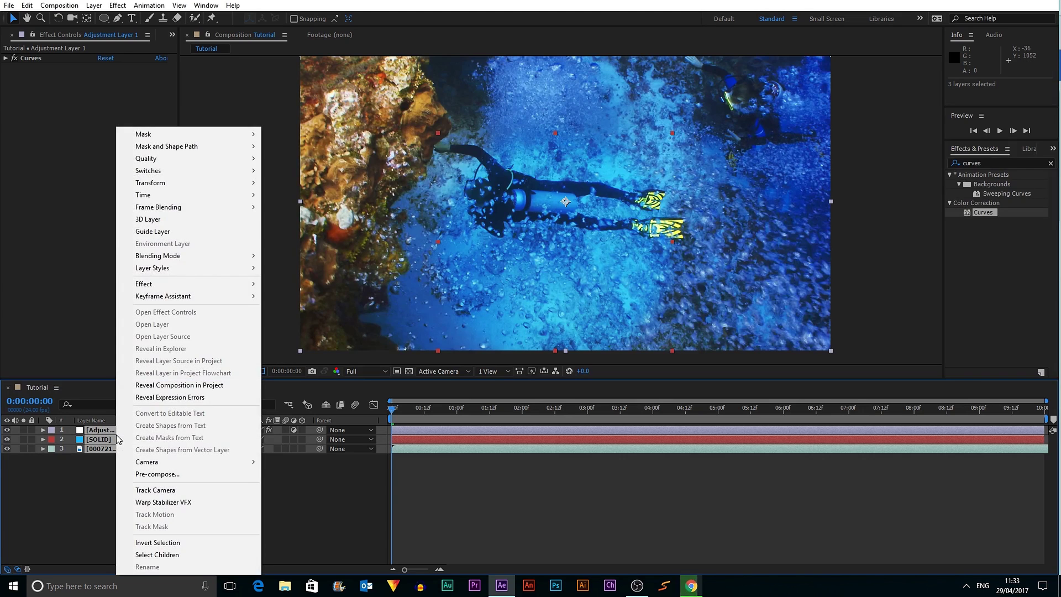
pyautogui.click(147, 476)
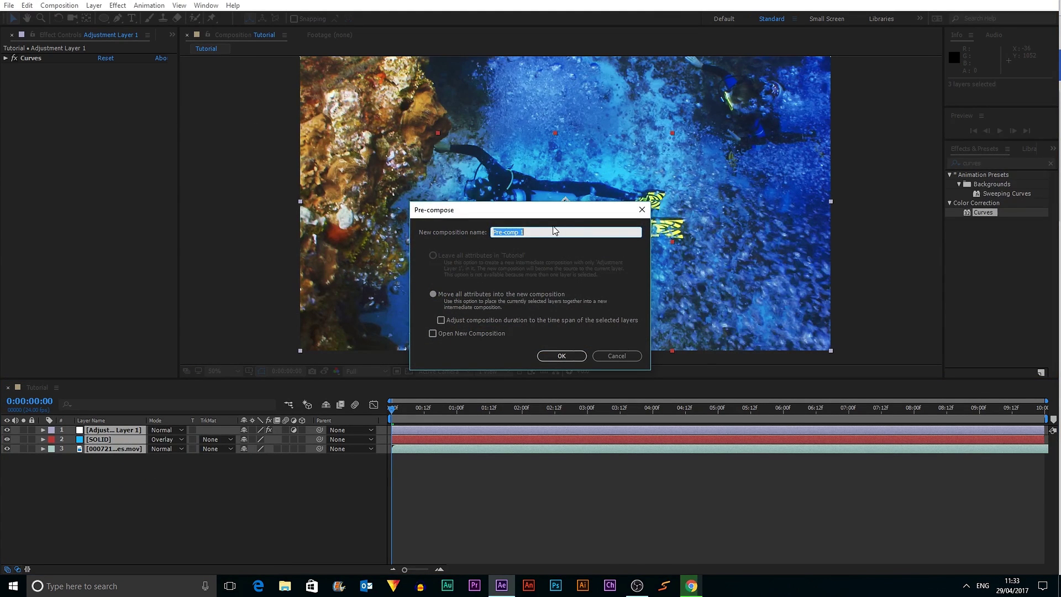
pyautogui.press('BackSpace')
pyautogui.click(560, 356)
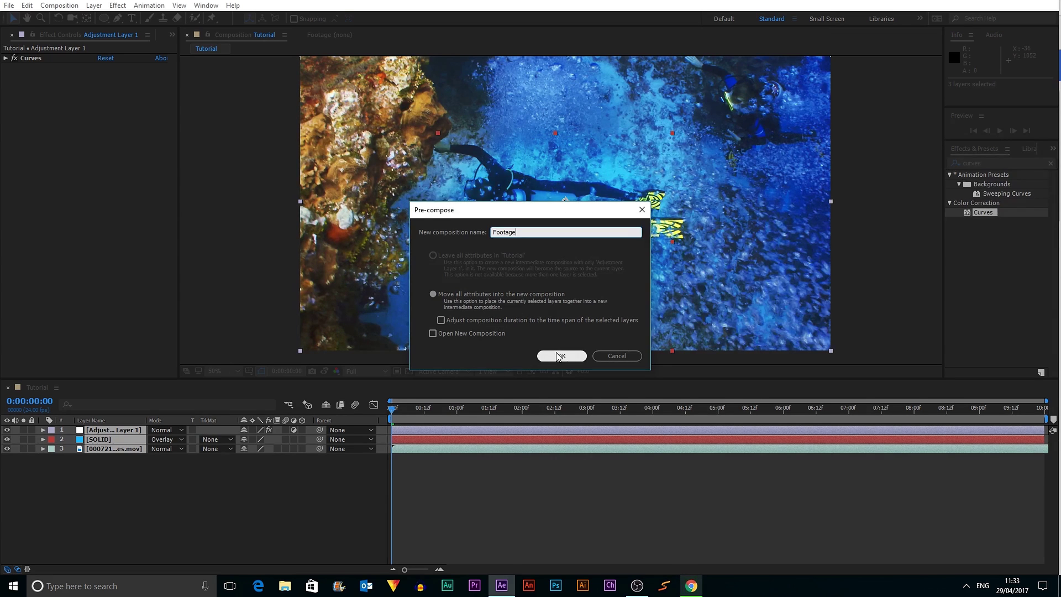
pyautogui.click(180, 529)
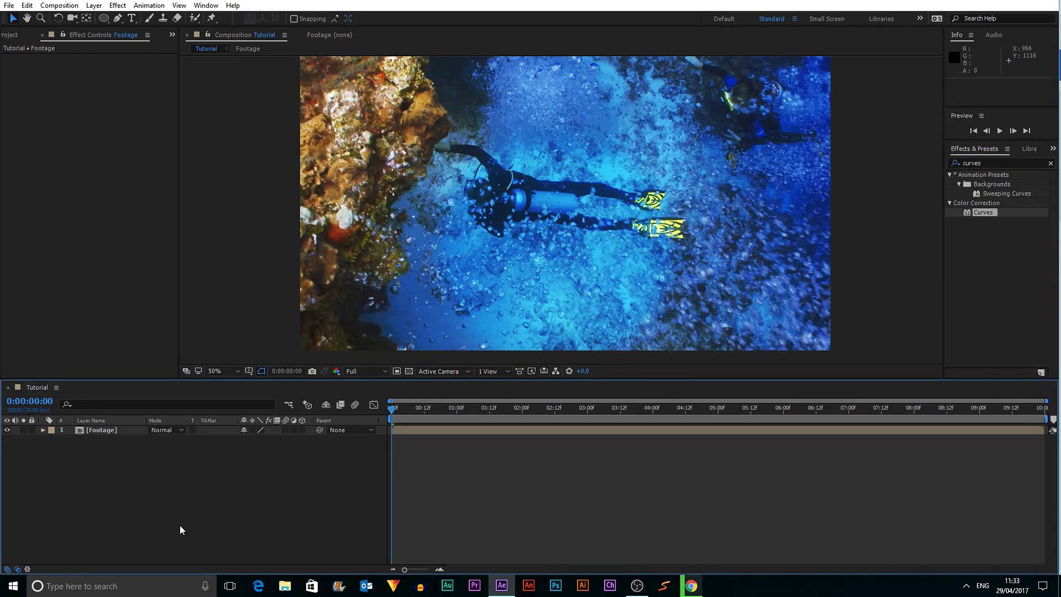
# Step: Open the Footage pre-composition to examine the layers inside it, and return to the Tutorial composition
pyautogui.click(95, 433)
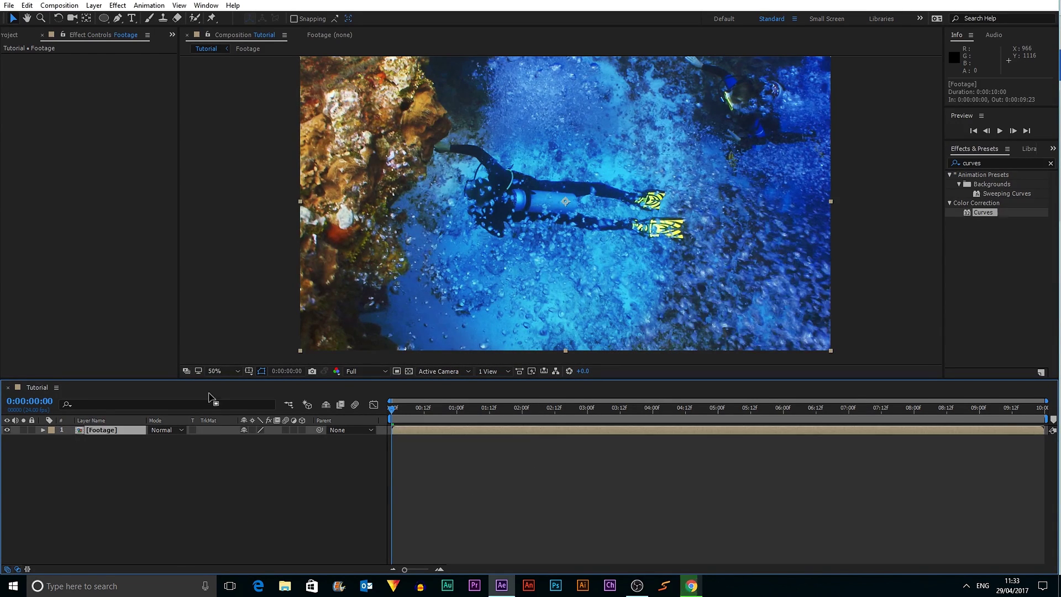
pyautogui.doubleClick(100, 432)
pyautogui.moveTo(104, 473); pyautogui.dragTo(98, 421)
pyautogui.click(71, 485)
pyautogui.moveTo(90, 496); pyautogui.dragTo(320, 575)
pyautogui.moveTo(129, 494); pyautogui.dragTo(103, 405)
pyautogui.click(98, 503)
pyautogui.click(40, 388)
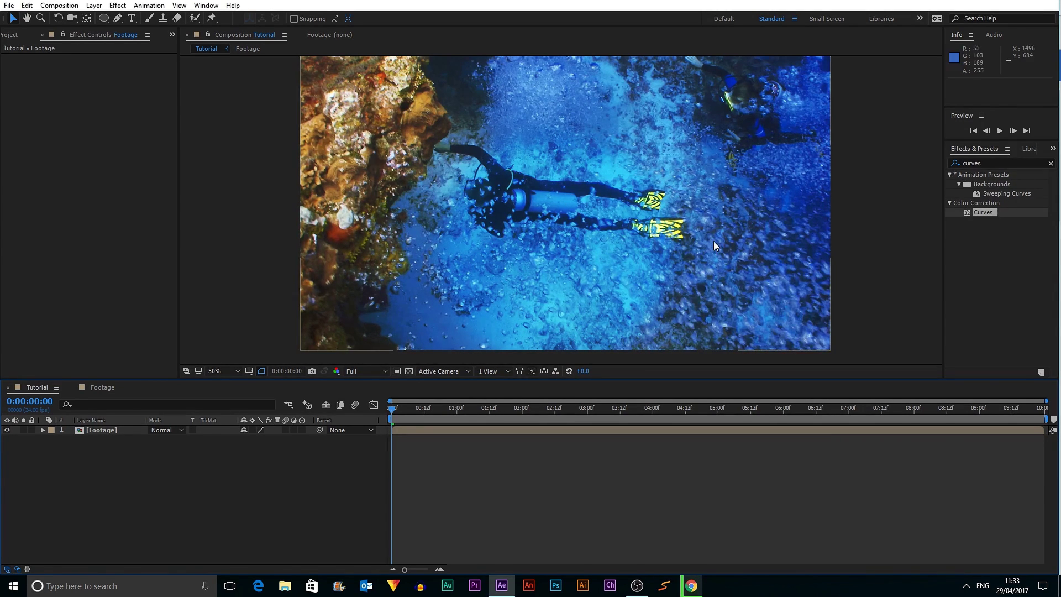
# Step: Add the Rampant_4K_Style_Mattes_025.mov clip to the Tutorial composition above the Footage layer
pyautogui.click(10, 34)
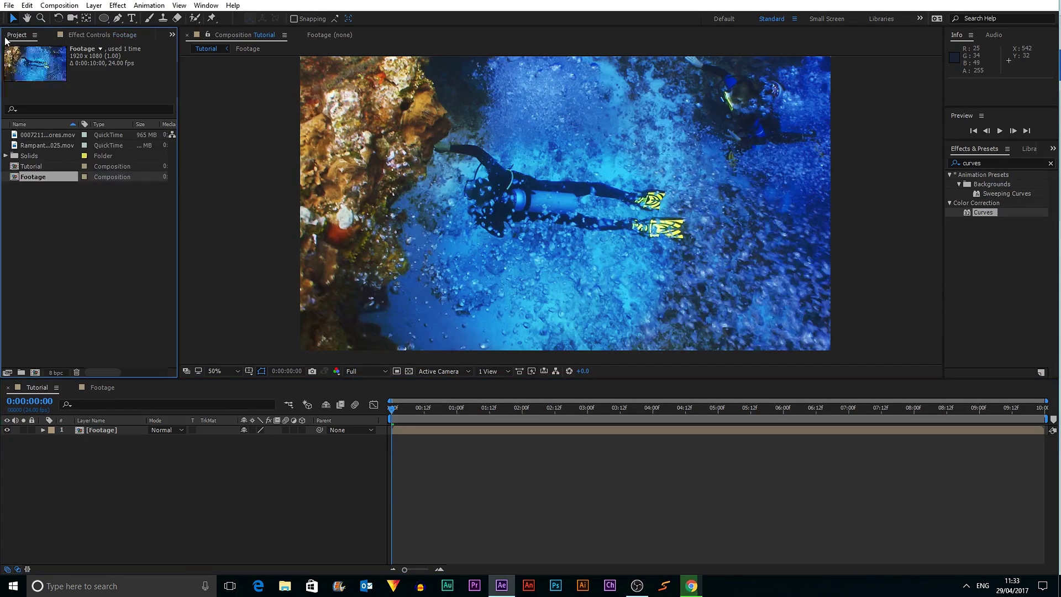
pyautogui.moveTo(44, 159); pyautogui.dragTo(108, 426)
pyautogui.scroll(-4, 678, 174)
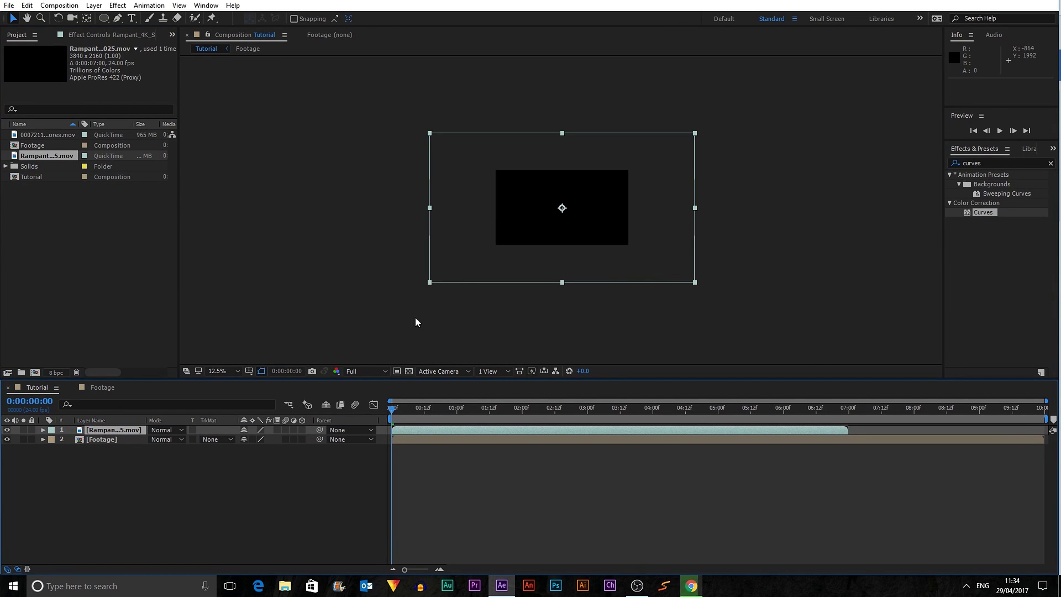
# Step: Scale the Rampant matte clip to 50% and deselect it
pyautogui.press('s')
pyautogui.click(275, 439)
pyautogui.write('5')
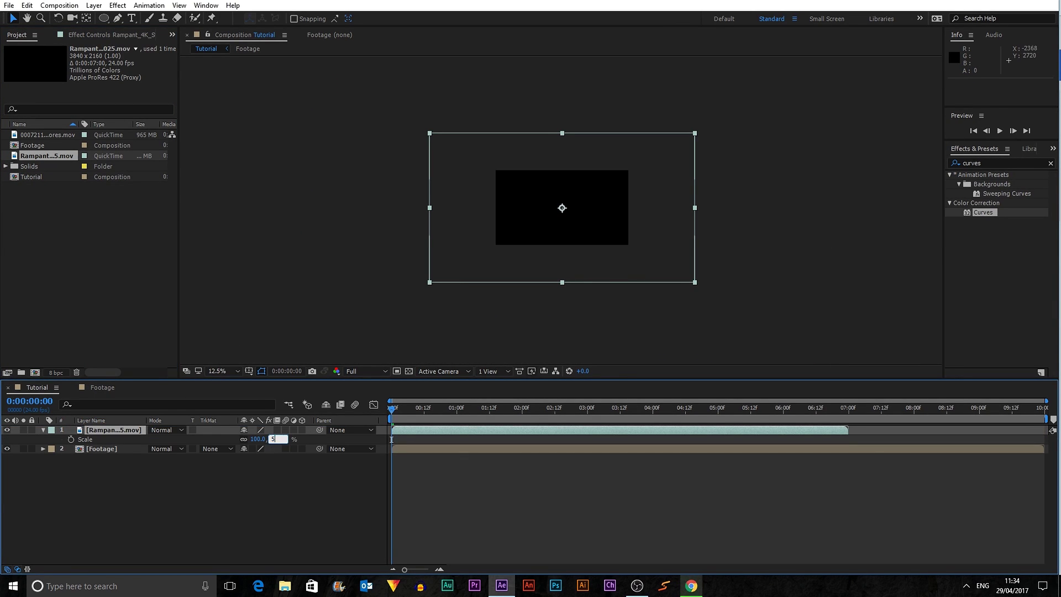
pyautogui.write('0')
pyautogui.press('Return')
pyautogui.scroll(2, 679, 232)
pyautogui.click(704, 259)
pyautogui.scroll(2, 704, 260)
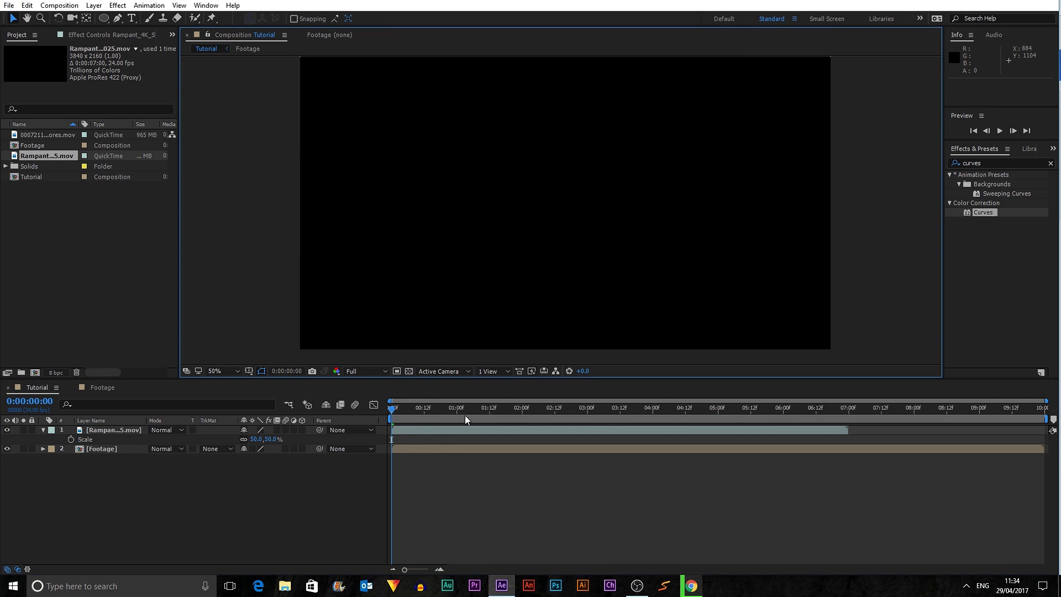
# Step: Scrub through the matte clip's animation, stopping the playhead at 0:00:02:18
pyautogui.moveTo(392, 409); pyautogui.dragTo(369, 408)
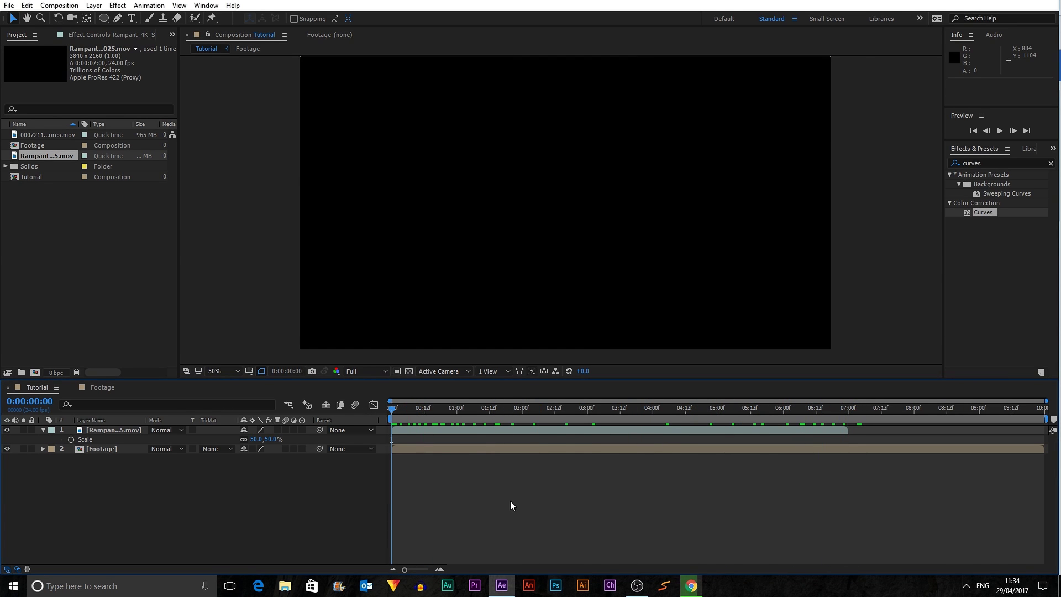
pyautogui.click(543, 410)
pyautogui.moveTo(542, 410); pyautogui.dragTo(570, 410)
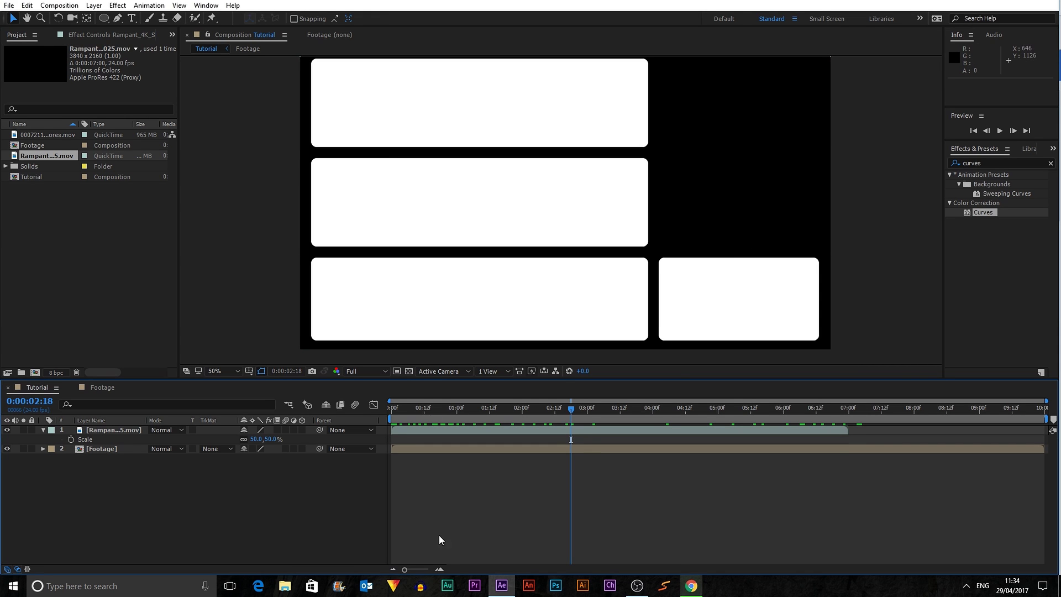
# Step: Set the Footage layer's track matte to Luma Matte using the Rampant_4K_Style_Mattes_025.mov clip
pyautogui.click(126, 448)
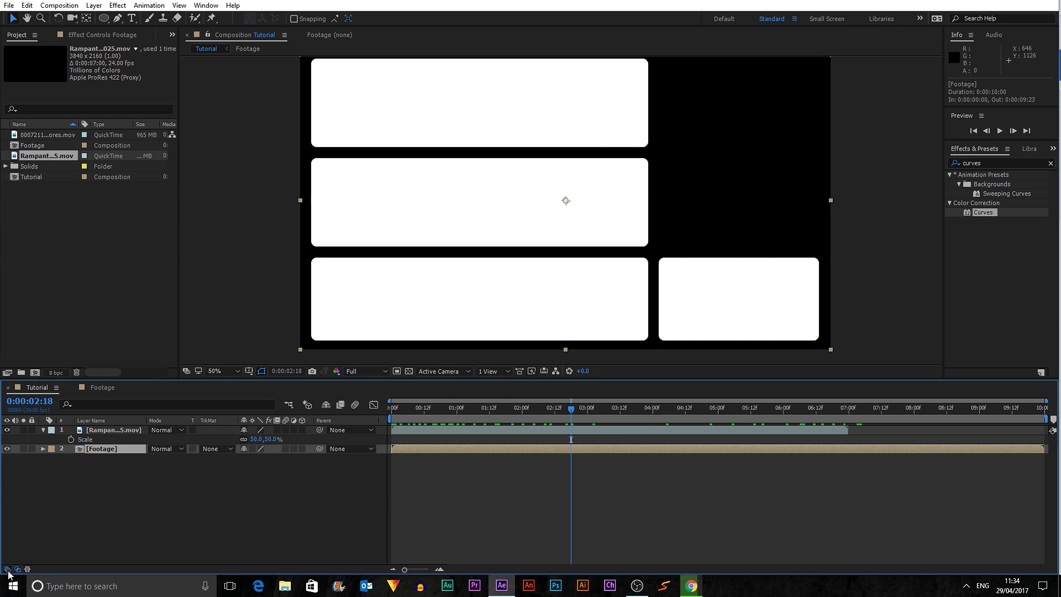
pyautogui.click(220, 451)
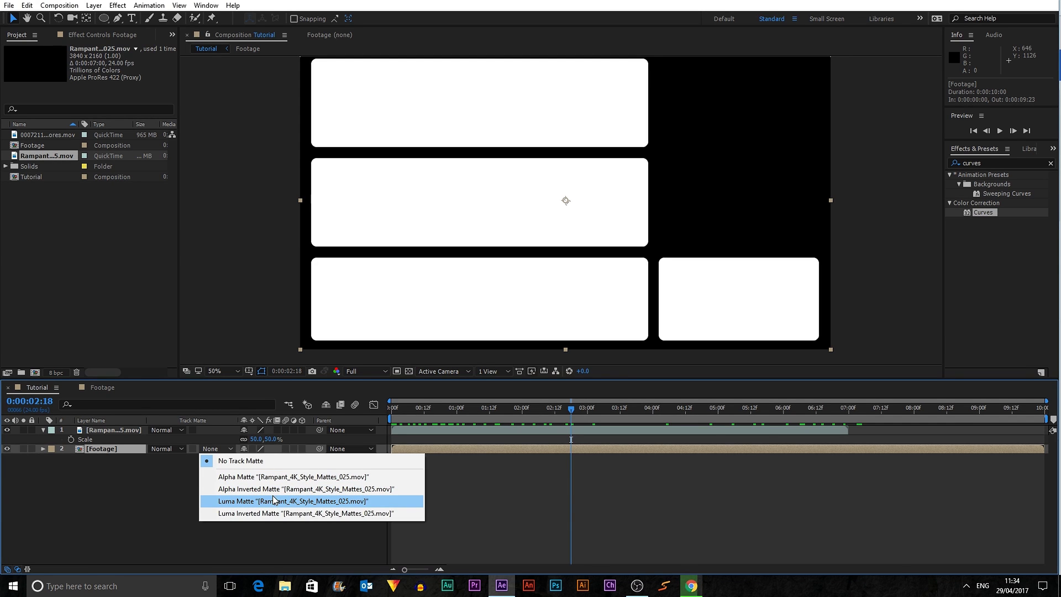
pyautogui.click(316, 504)
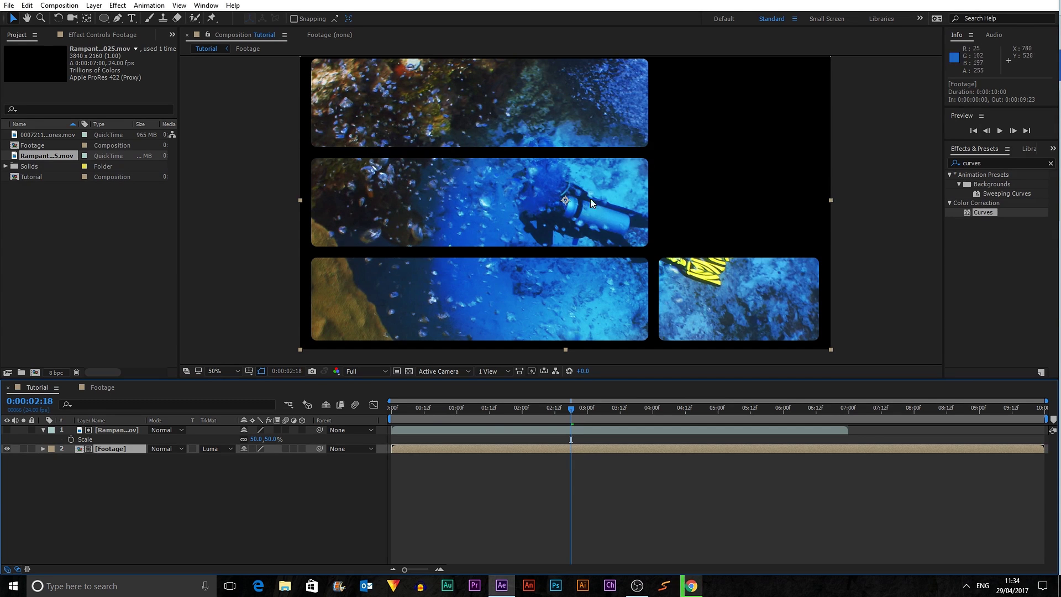
# Step: Scrub through the matted footage to 0:00:03:10 and deselect the Footage layer
pyautogui.click(434, 408)
pyautogui.moveTo(428, 409); pyautogui.dragTo(615, 416)
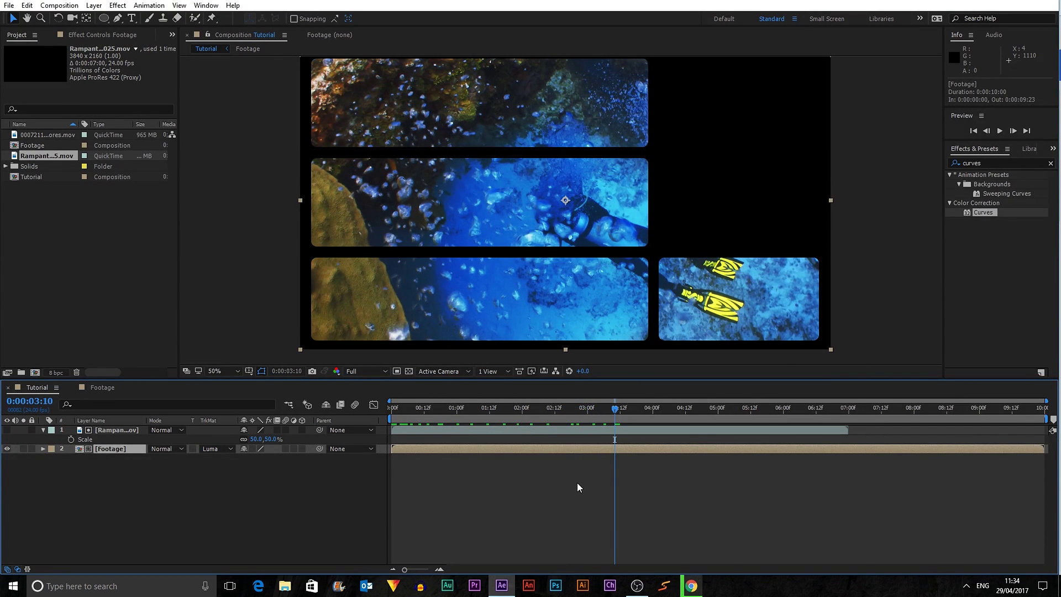
pyautogui.click(408, 500)
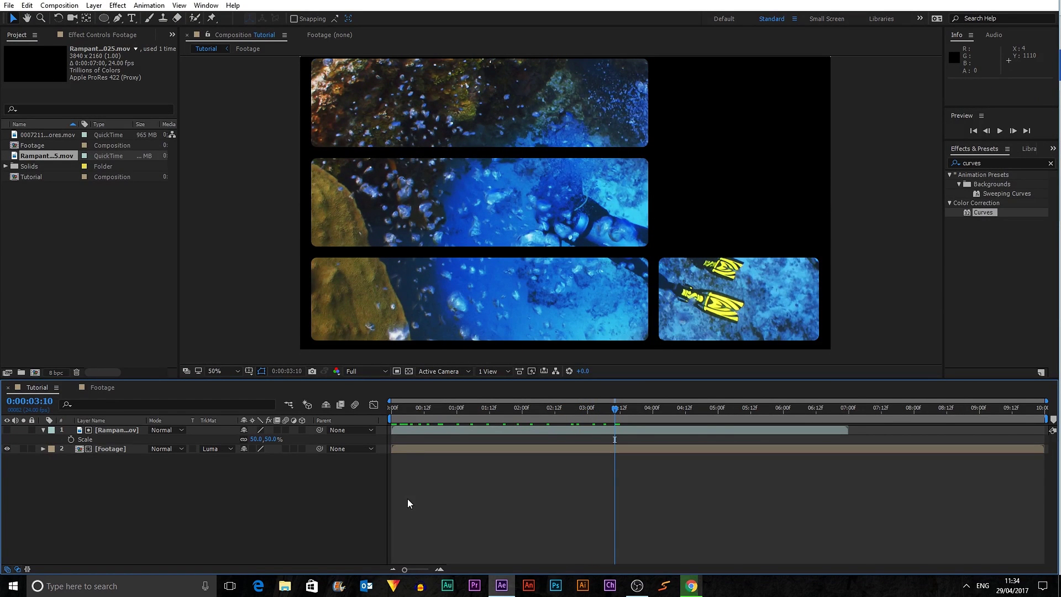
# Step: Remove the track matte from the Footage layer and select the Rampant matte clip
pyautogui.click(227, 450)
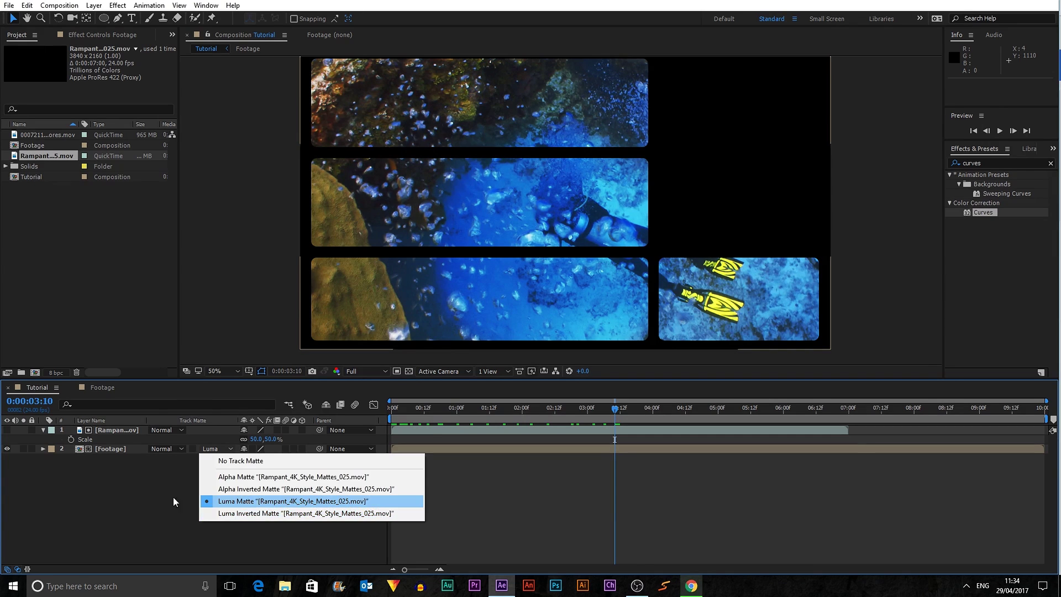
pyautogui.click(173, 496)
pyautogui.click(111, 431)
pyautogui.click(227, 448)
pyautogui.click(235, 462)
pyautogui.click(104, 431)
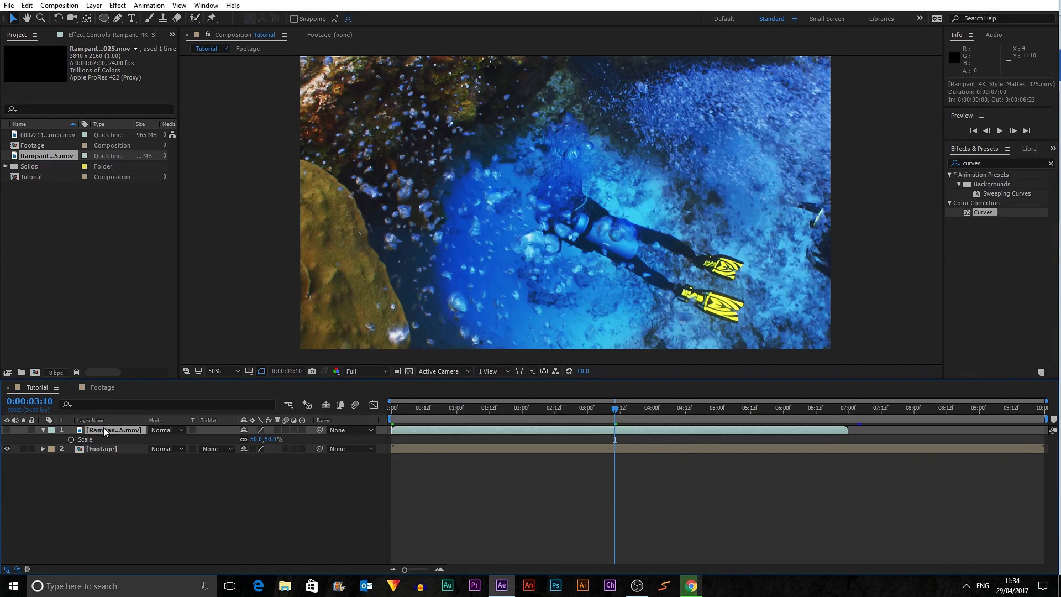
# Step: Inspect the Rampant matte clip on its own at 0:00:01:14, hiding the Footage layer and toggling the transparency grid
pyautogui.click(6, 430)
pyautogui.click(498, 413)
pyautogui.moveTo(498, 413); pyautogui.dragTo(494, 413)
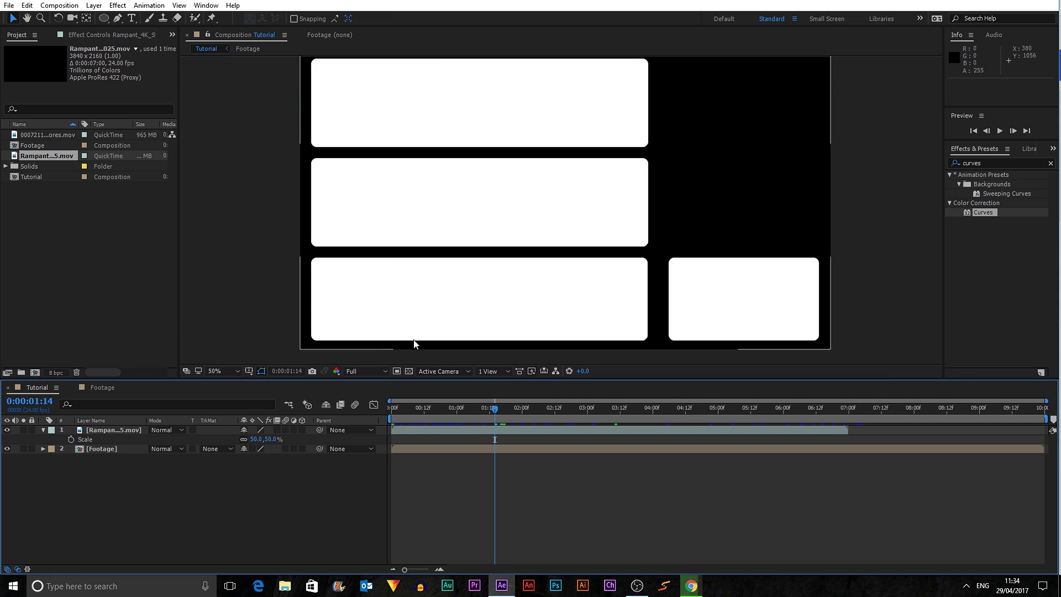
pyautogui.click(6, 449)
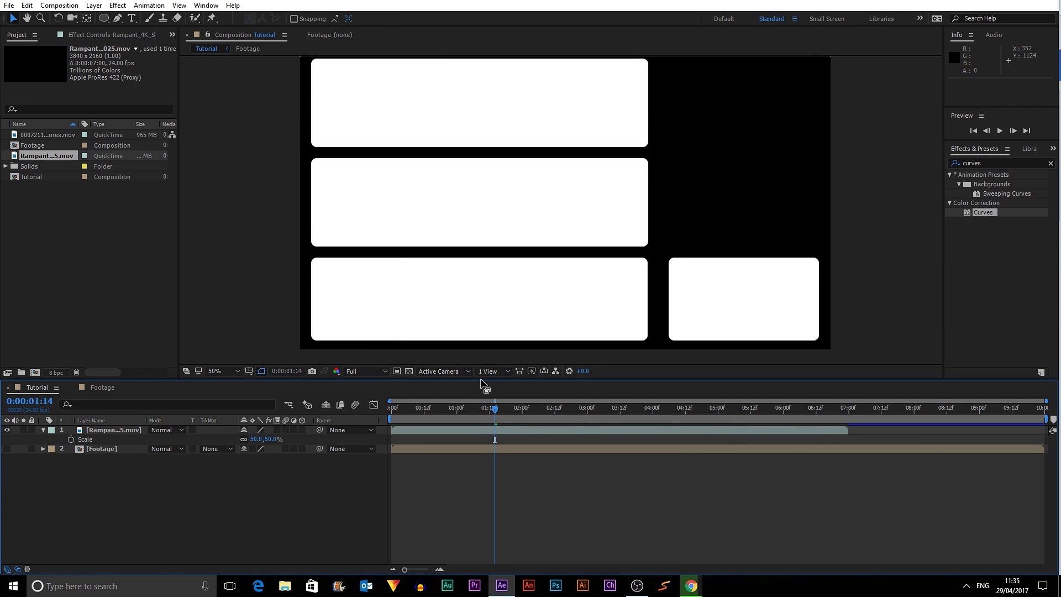
pyautogui.click(413, 371)
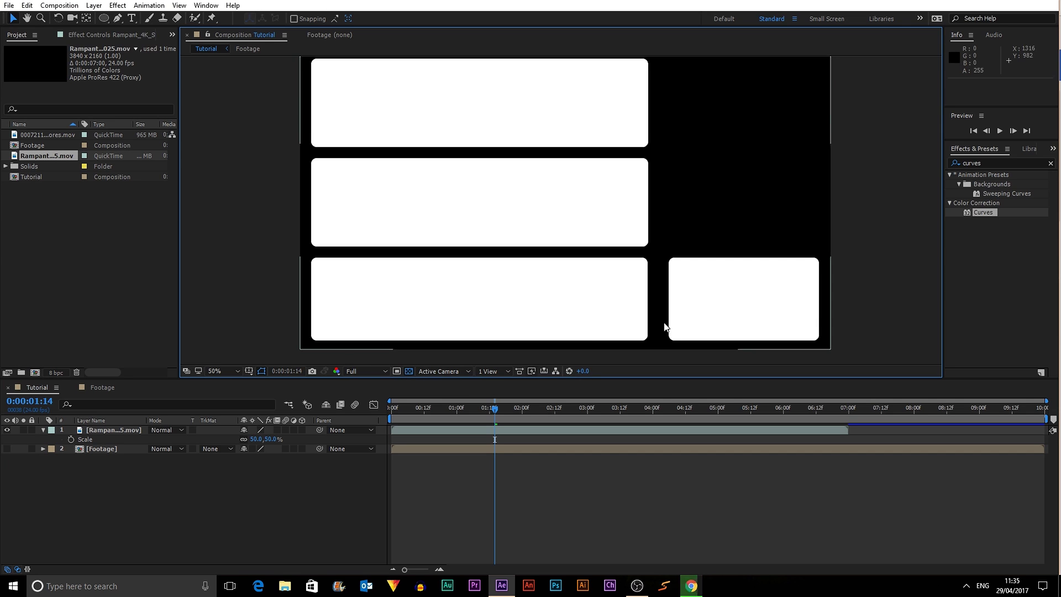
pyautogui.click(408, 371)
# Step: Set the Footage layer's track matte to Luma Matte using Rampant_4K_Style_Mattes_025.mov and preview the result up to 0:00:02:07
pyautogui.click(214, 448)
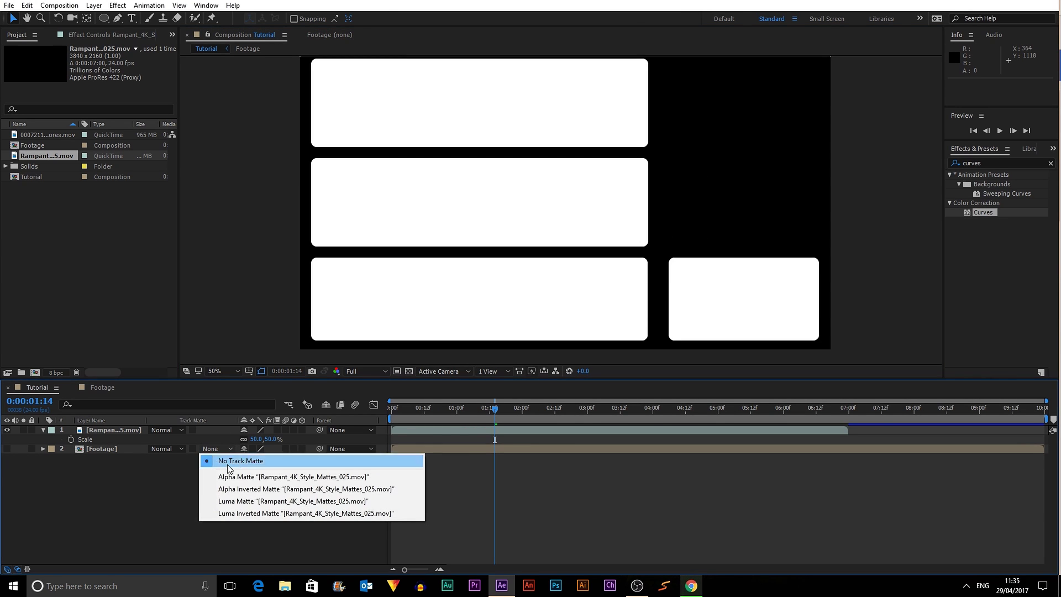
pyautogui.click(234, 501)
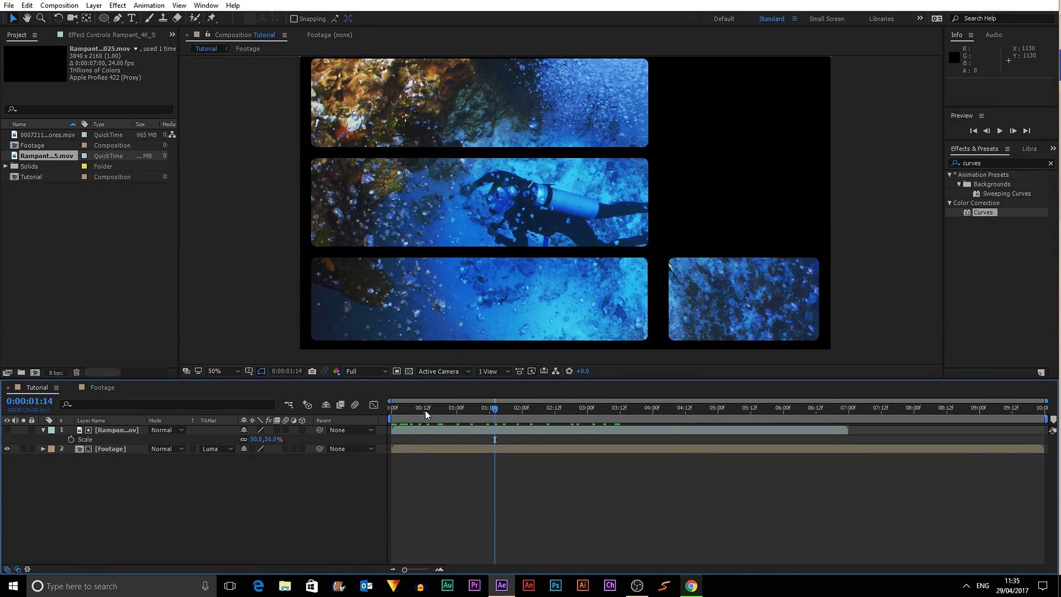
pyautogui.press('space')
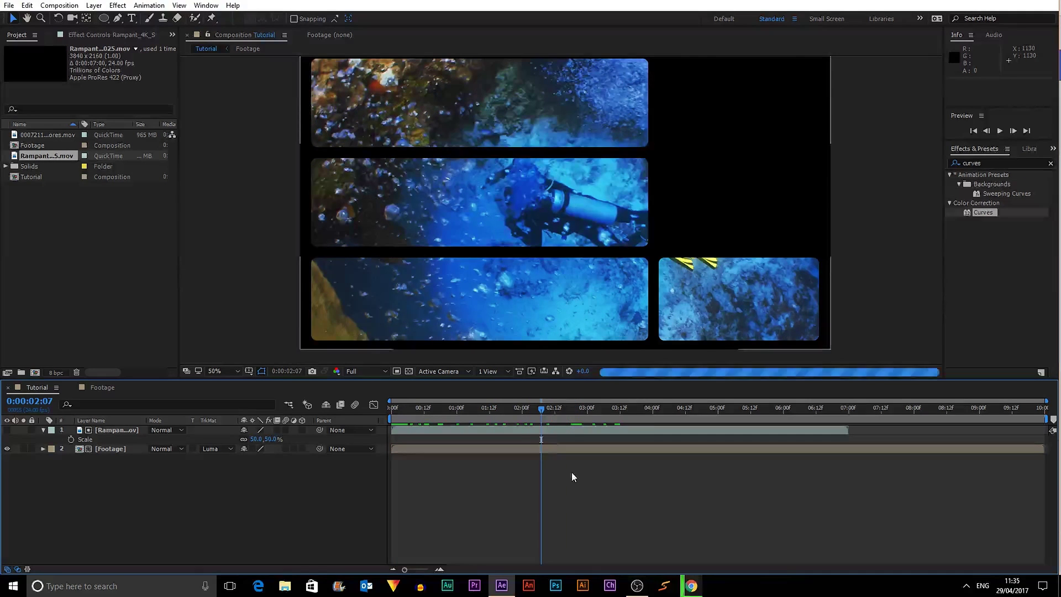
pyautogui.moveTo(869, 526); pyautogui.dragTo(718, 530)
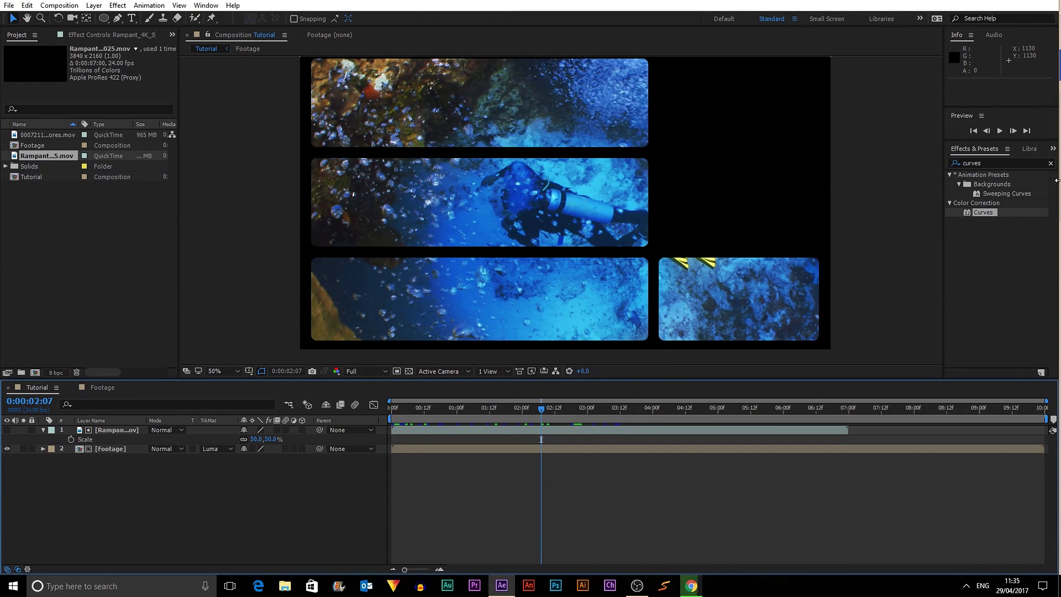
# Step: Clear the effects search and add a white Gotham Black text layer reading TUTORIAL over the middle footage panel
pyautogui.click(1050, 163)
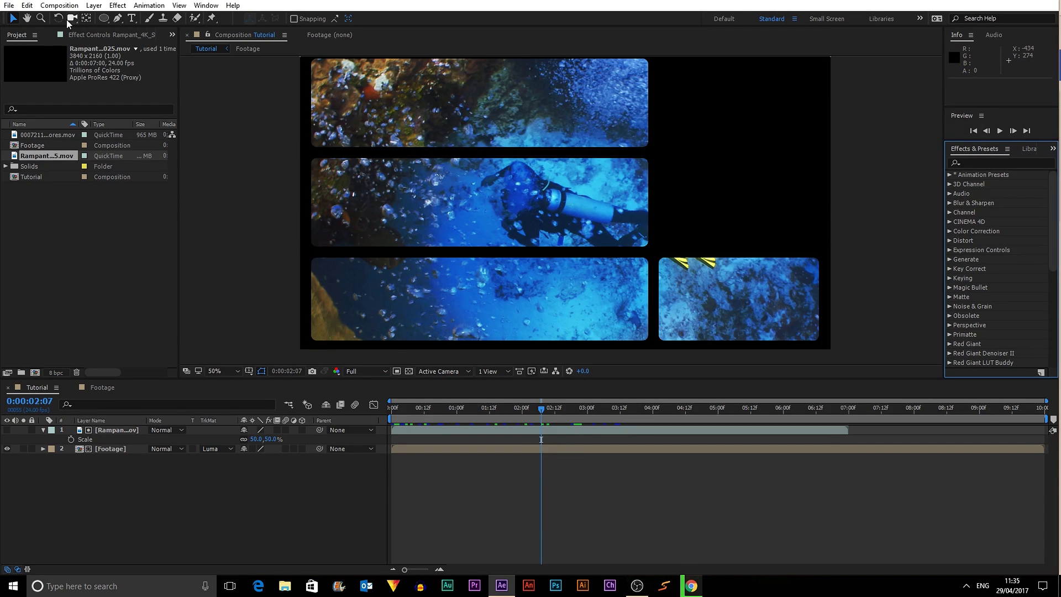
pyautogui.click(131, 19)
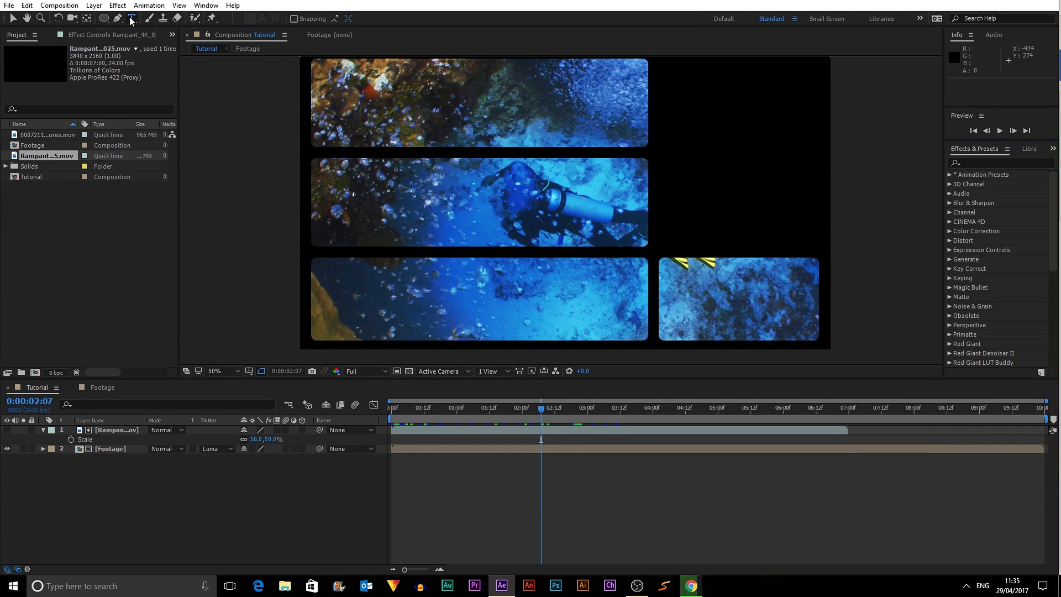
pyautogui.click(507, 208)
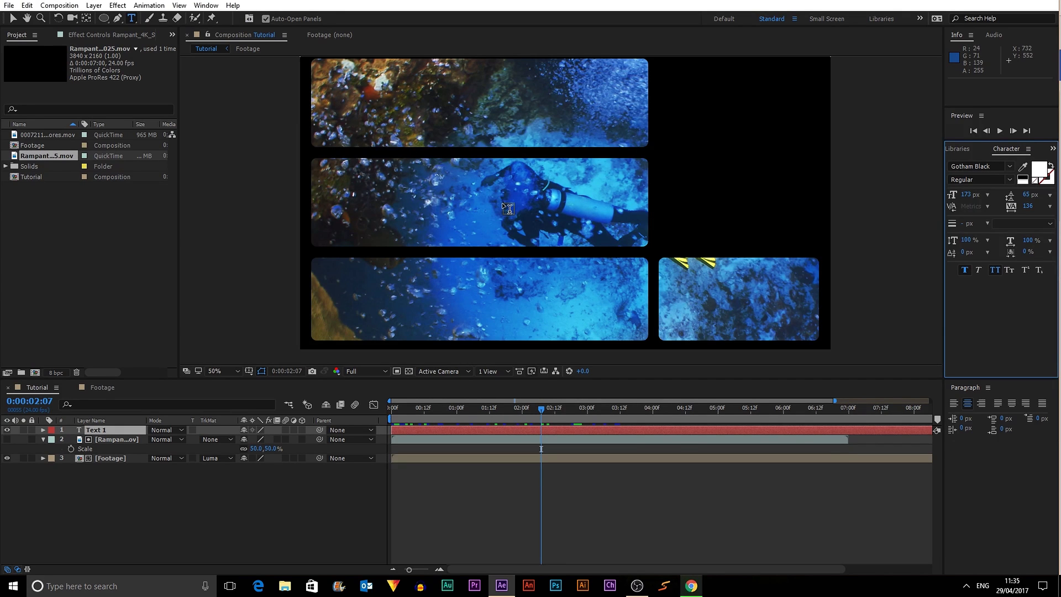
pyautogui.write('HRG')
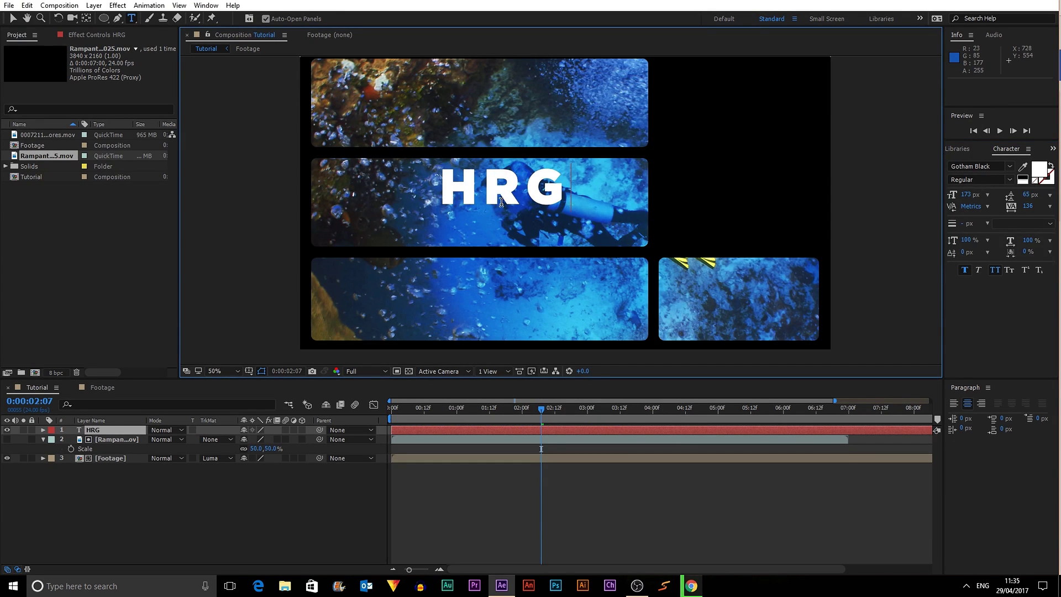
pyautogui.press('BackSpace')
pyautogui.press('BackSpace')
pyautogui.press('BackSpace')
pyautogui.write('TUTORIQAL')
pyautogui.press('BackSpace')
pyautogui.press('BackSpace')
pyautogui.press('BackSpace')
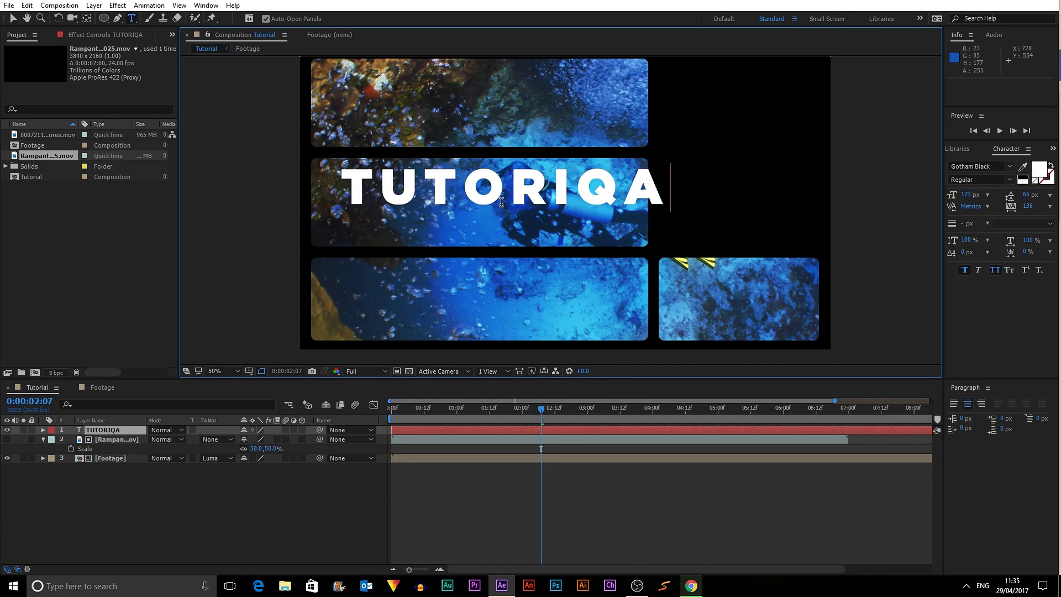
pyautogui.write('AL')
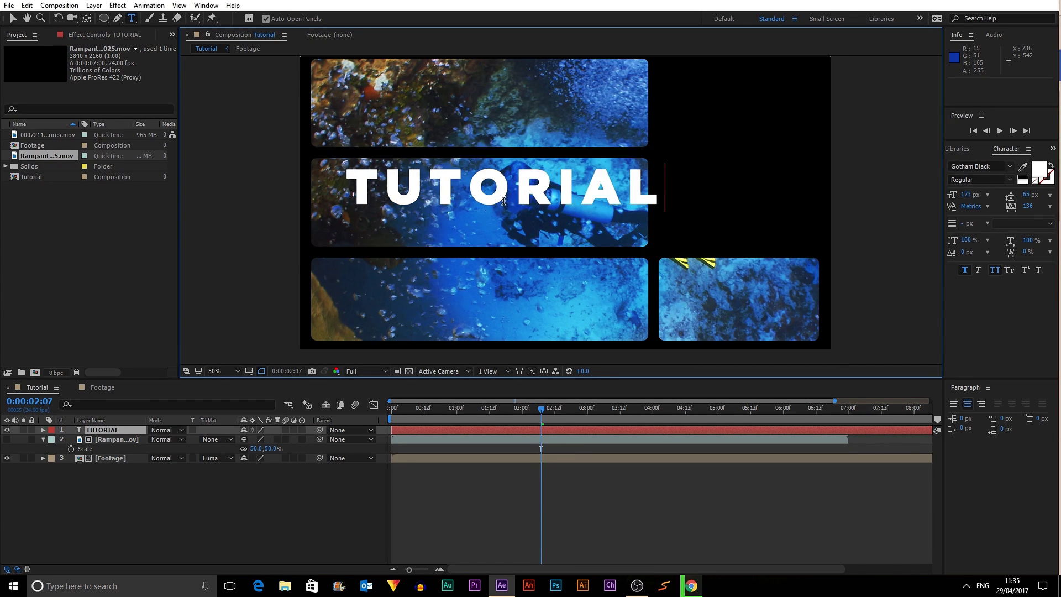
# Step: Center the TUTORIAL text horizontally and vertically in the composition and deselect it
pyautogui.click(13, 18)
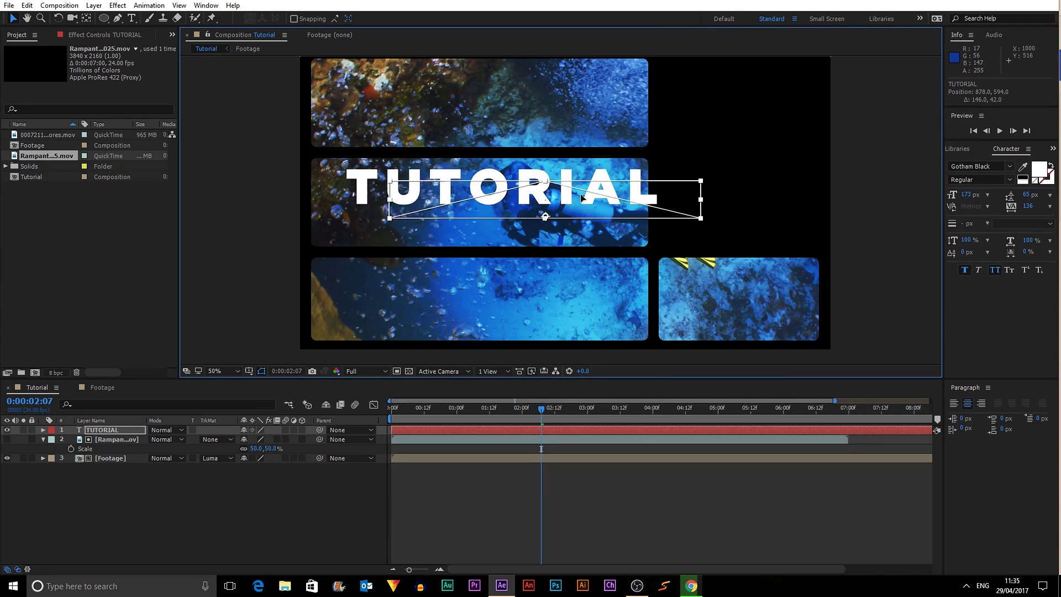
pyautogui.moveTo(595, 204)
pyautogui.mouseDown()
pyautogui.moveTo(631, 214)
pyautogui.moveTo(610, 207)
pyautogui.mouseUp()
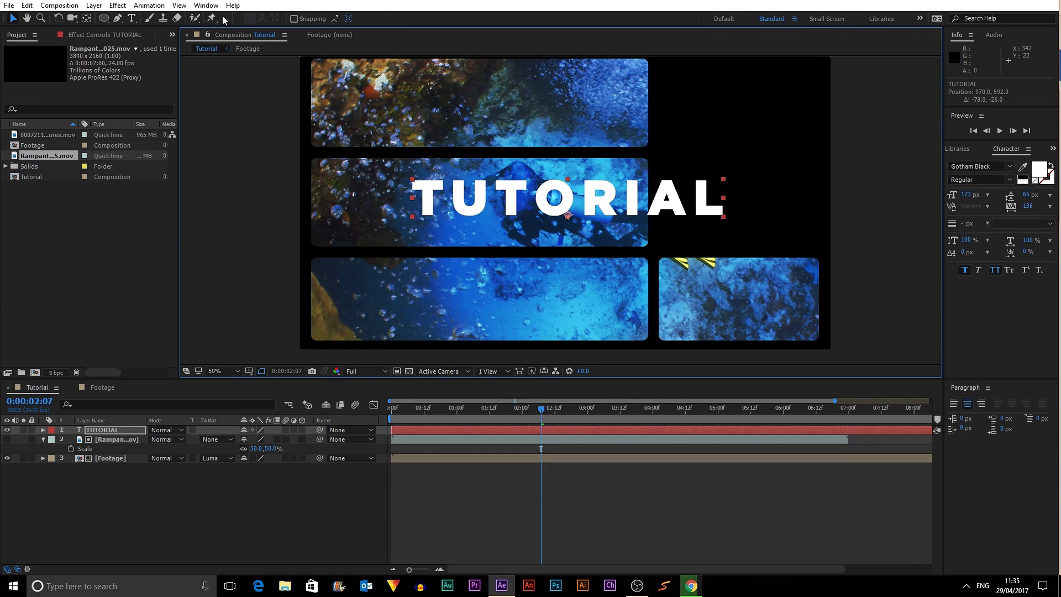
pyautogui.click(210, 6)
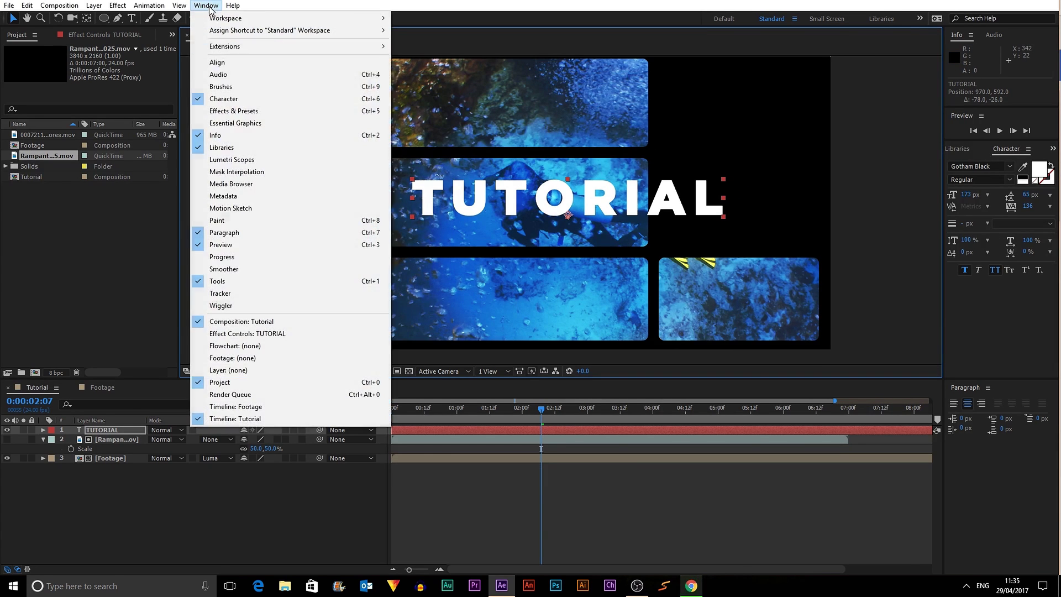
pyautogui.click(229, 66)
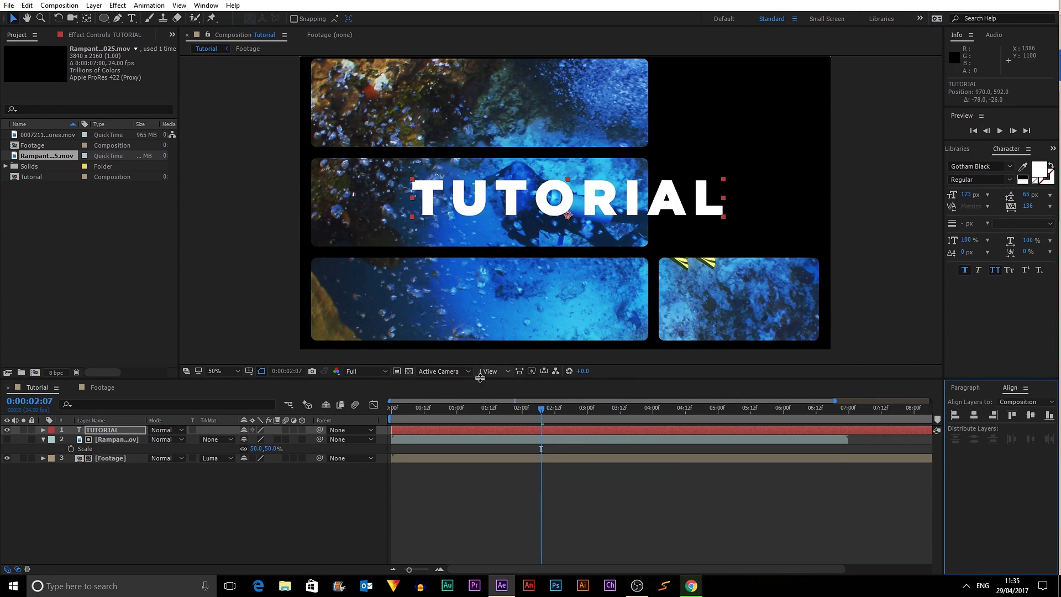
pyautogui.click(101, 430)
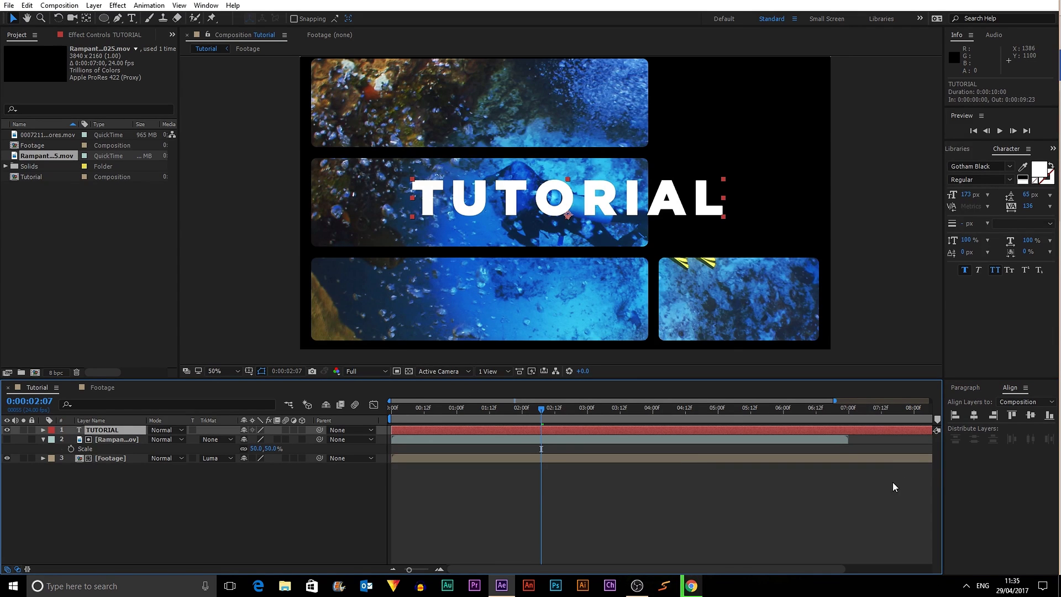
pyautogui.click(975, 416)
pyautogui.click(1030, 417)
pyautogui.click(775, 226)
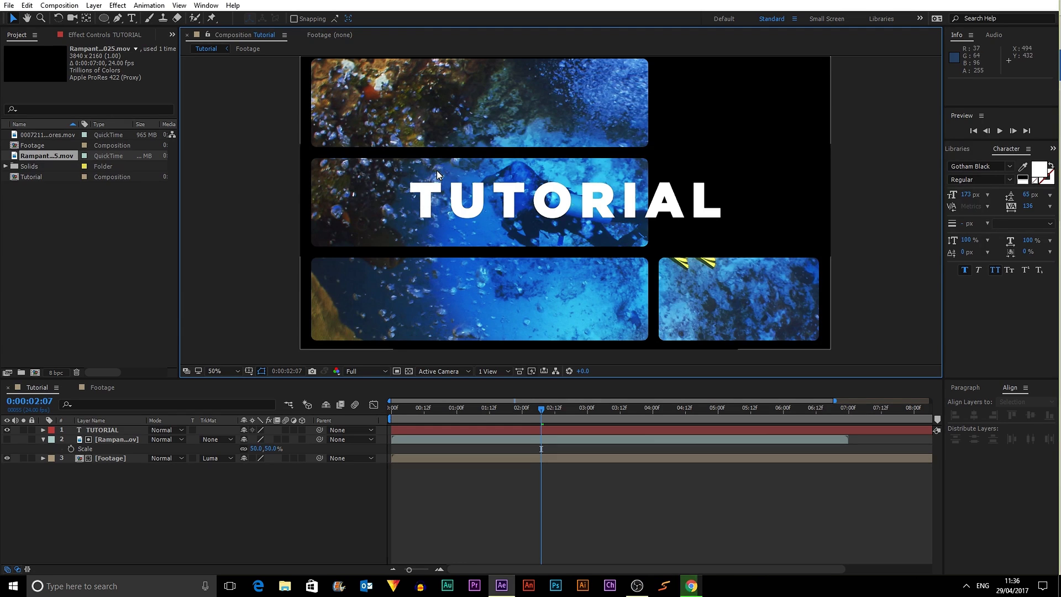
# Step: Collapse the matte layer's properties and try a thin white Rectangle shape, about 818 by 36 px, above the TUTORIAL text
pyautogui.click(43, 440)
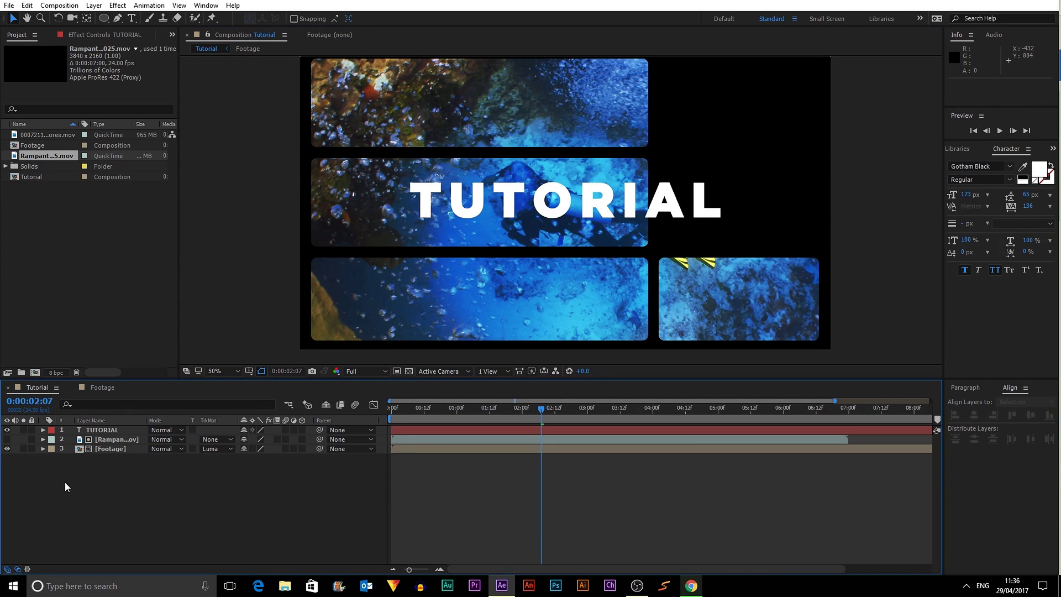
pyautogui.click(117, 449)
pyautogui.click(143, 484)
pyautogui.click(101, 19)
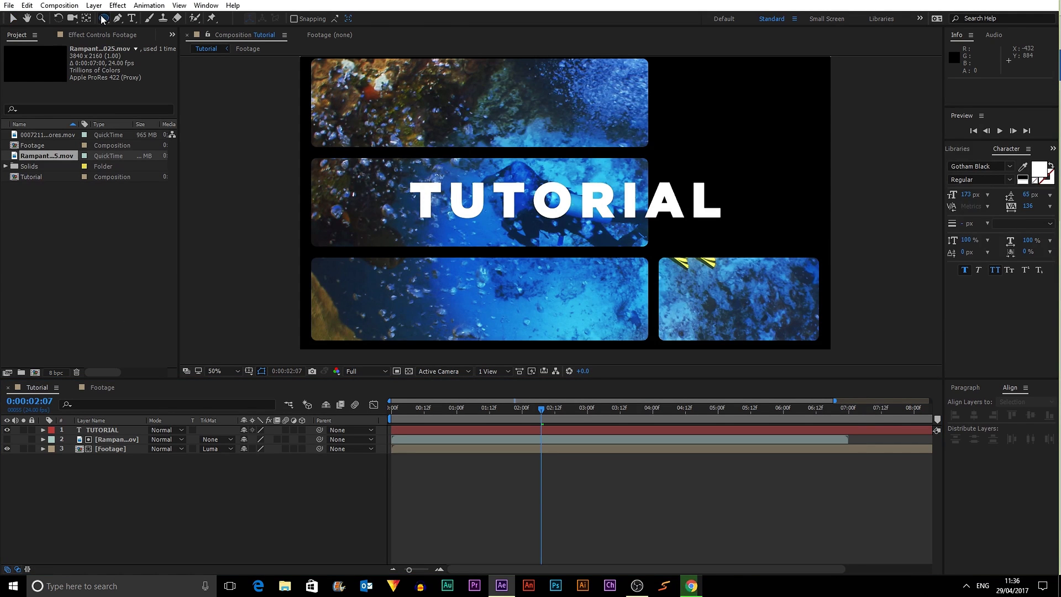
pyautogui.click(159, 21)
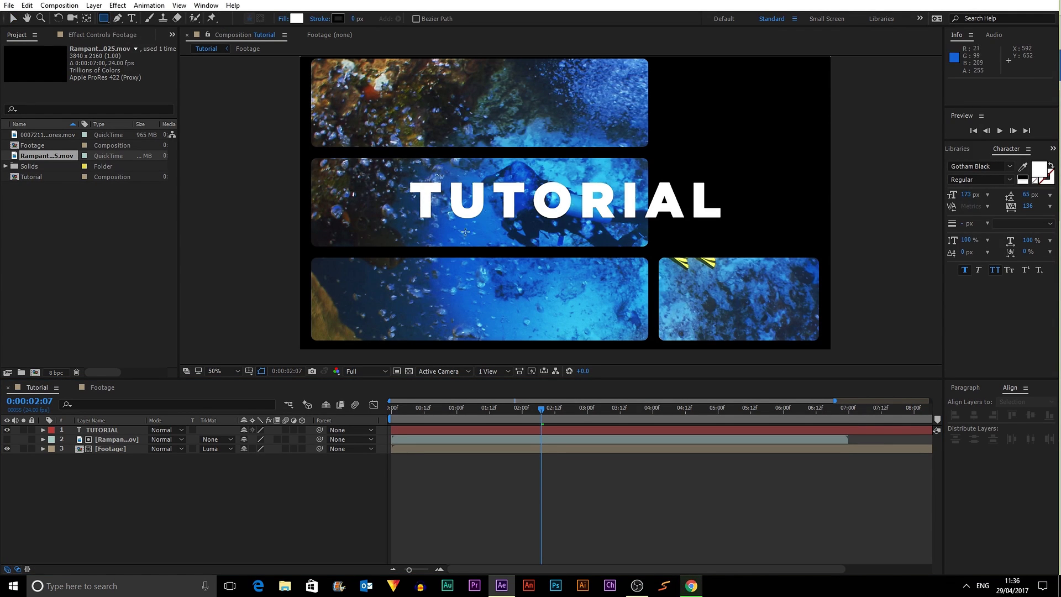
pyautogui.moveTo(441, 97); pyautogui.dragTo(667, 107)
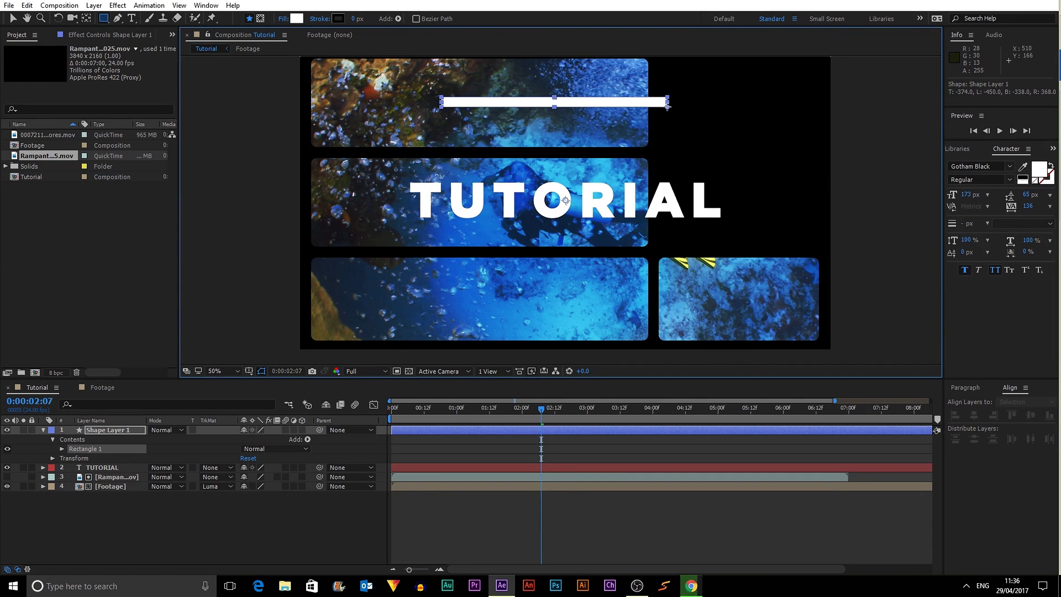
pyautogui.hotkey('ctrl', 'z')
# Step: Draw a white rectangle about 1100 by 12 px just below the TUTORIAL text and center it horizontally in the composition
pyautogui.press('.')
pyautogui.moveTo(272, 236); pyautogui.dragTo(878, 242)
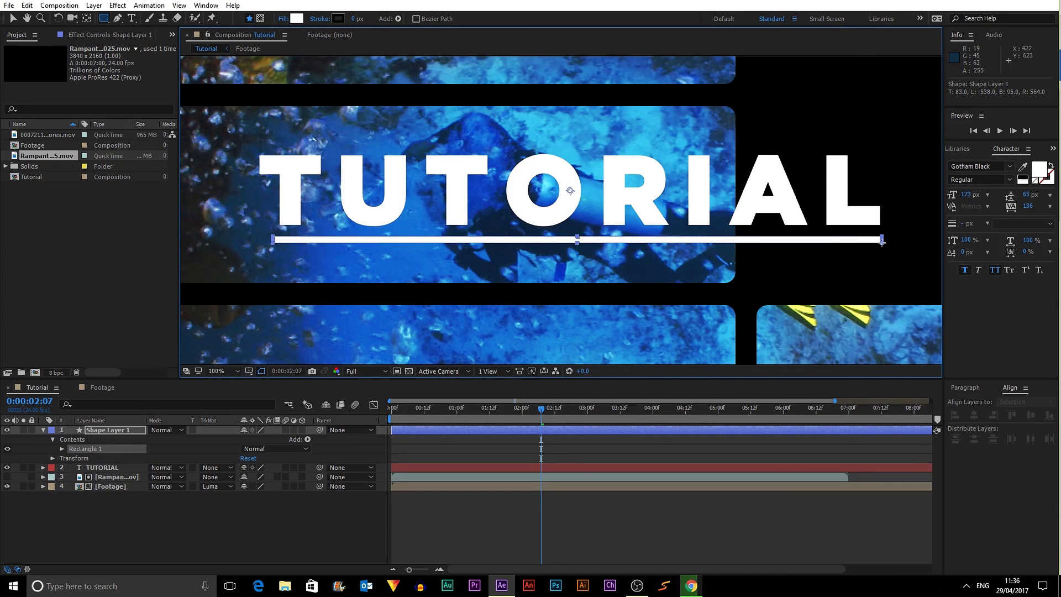
pyautogui.click(974, 415)
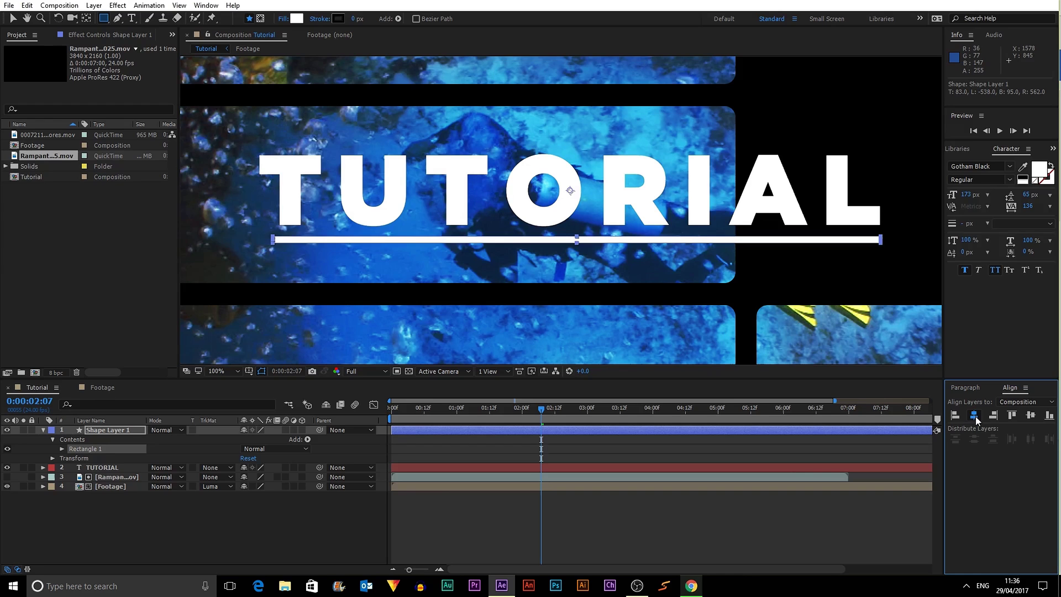
pyautogui.scroll(-1, 404, 282)
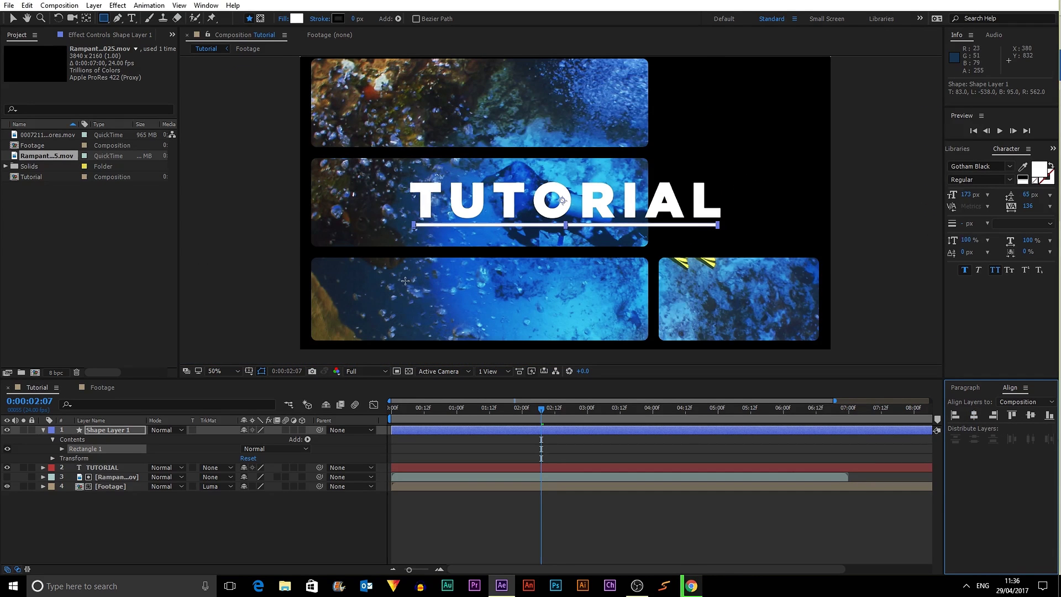
pyautogui.click(12, 18)
pyautogui.click(245, 231)
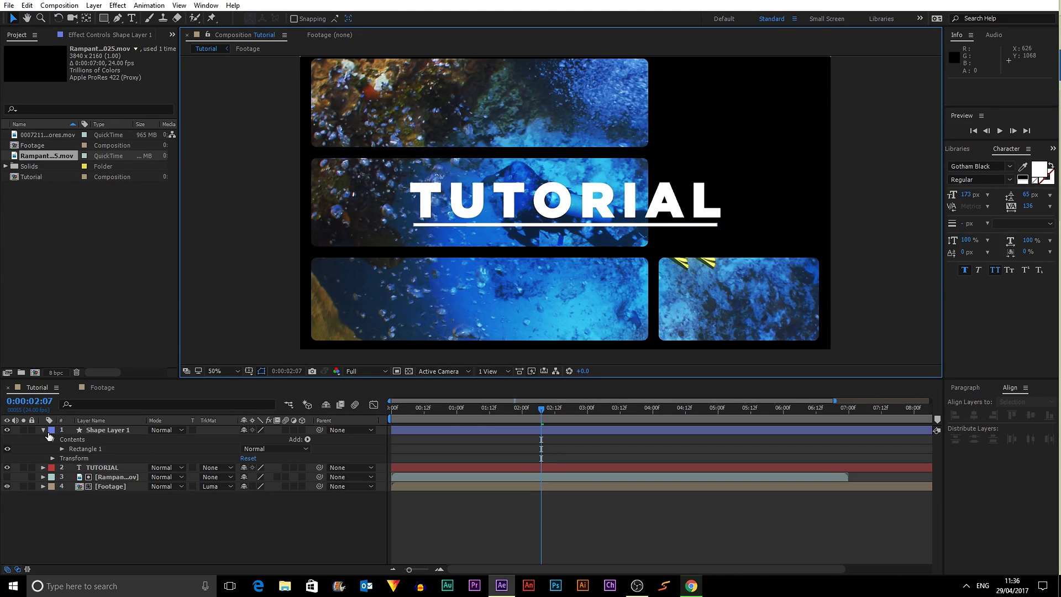
pyautogui.click(44, 431)
# Step: Try moving the TUTORIAL text and the line beneath it separately, and undo both moves
pyautogui.moveTo(665, 173); pyautogui.dragTo(769, 99)
pyautogui.moveTo(694, 224); pyautogui.dragTo(793, 137)
pyautogui.hotkey('ctrl', 'z')
pyautogui.hotkey('ctrl', 'z')
pyautogui.click(871, 236)
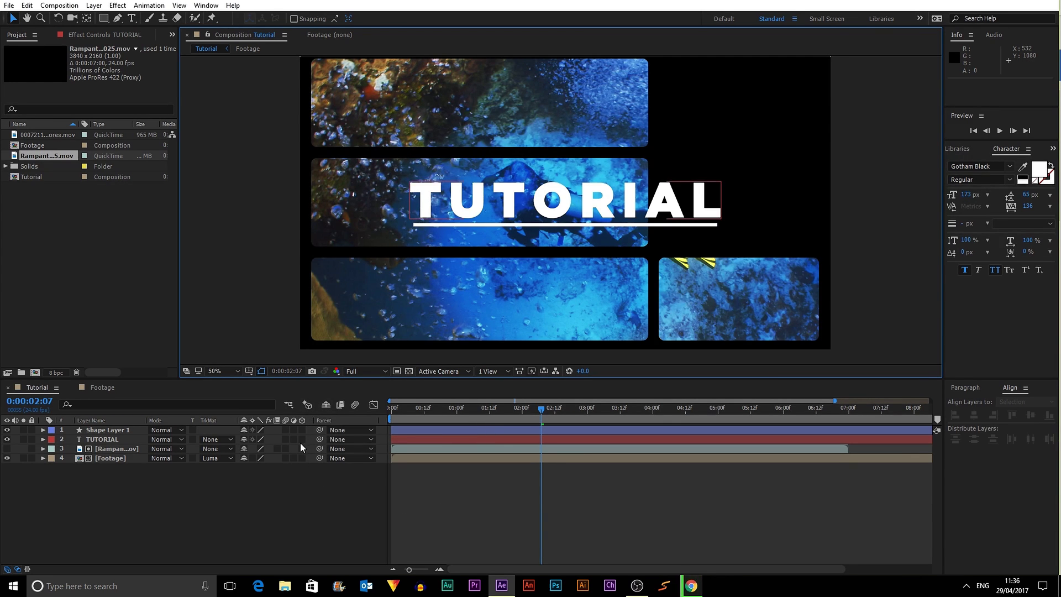
# Step: Rename the shape layer as Underline and deselect it
pyautogui.click(119, 431)
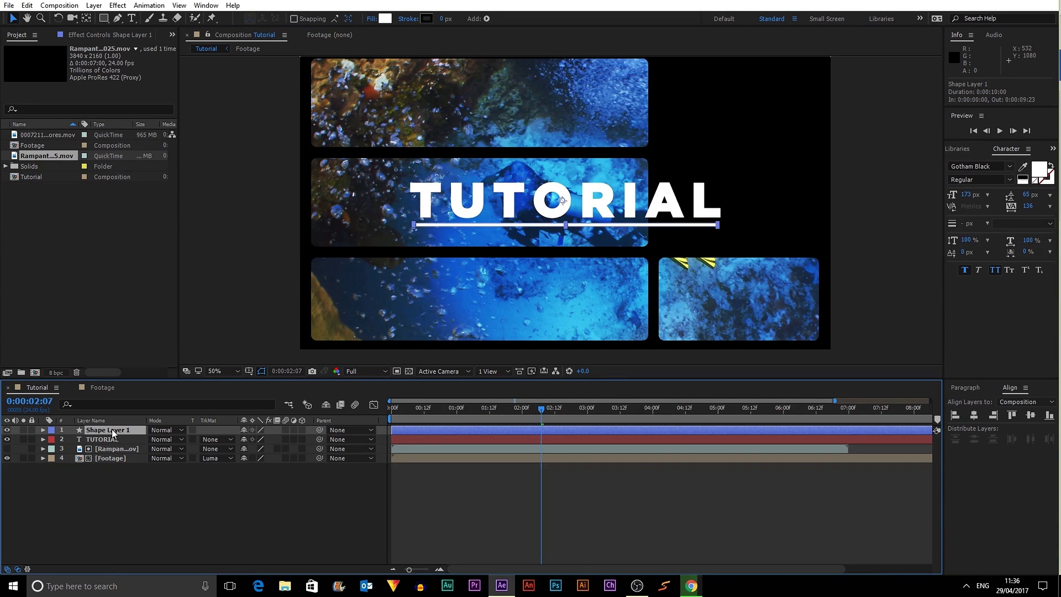
pyautogui.rightClick(111, 429)
pyautogui.click(154, 562)
pyautogui.write('Underline')
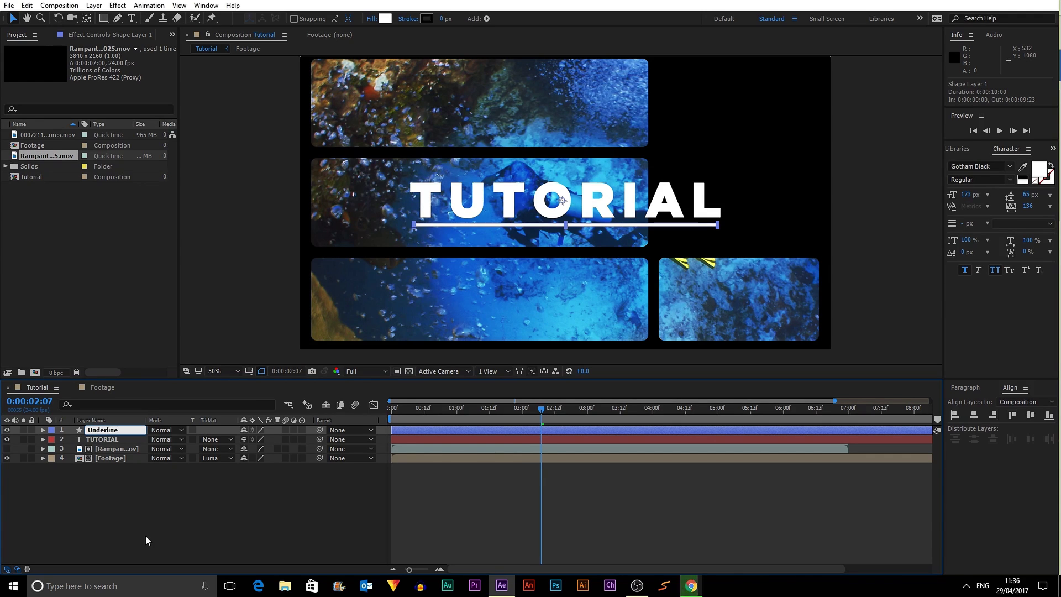
pyautogui.press('Return')
pyautogui.click(294, 502)
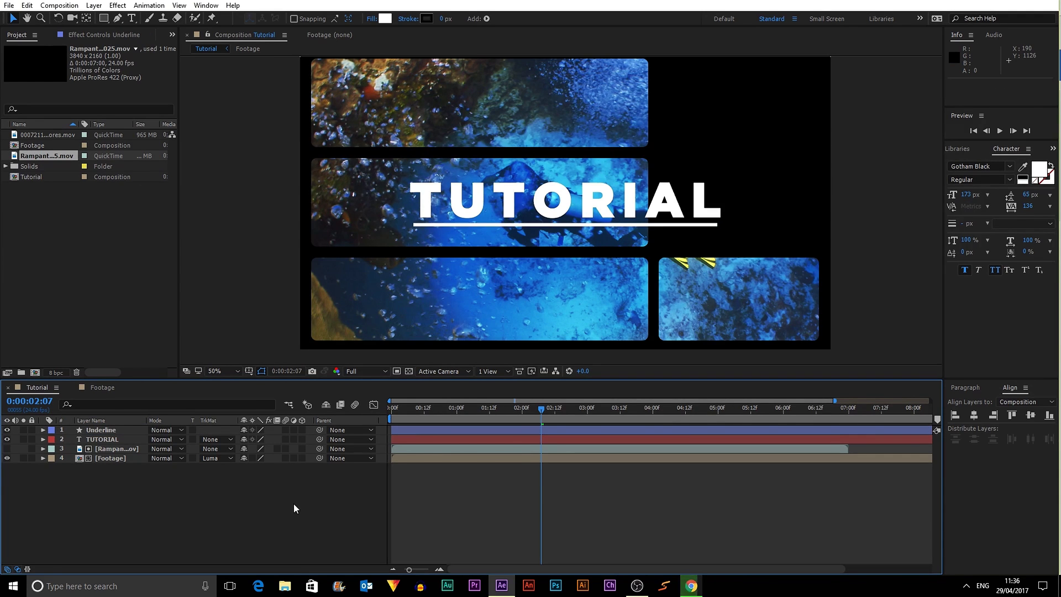
# Step: Parent the Underline layer to the TUTORIAL layer and move the text to about 1162, 528 to test the link
pyautogui.moveTo(316, 430); pyautogui.dragTo(121, 443)
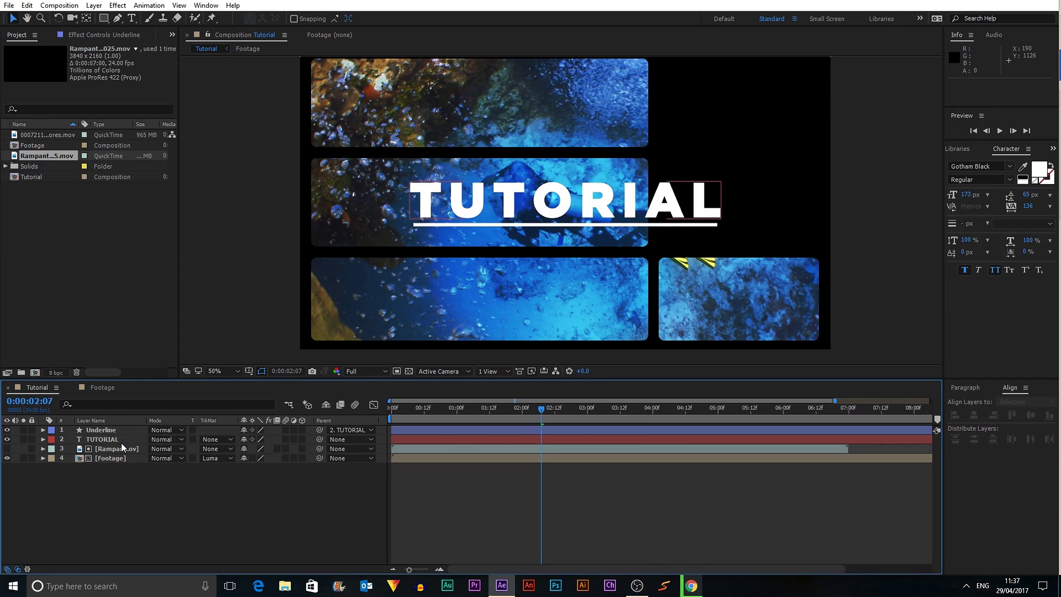
pyautogui.click(650, 180)
pyautogui.moveTo(650, 181); pyautogui.dragTo(674, 192)
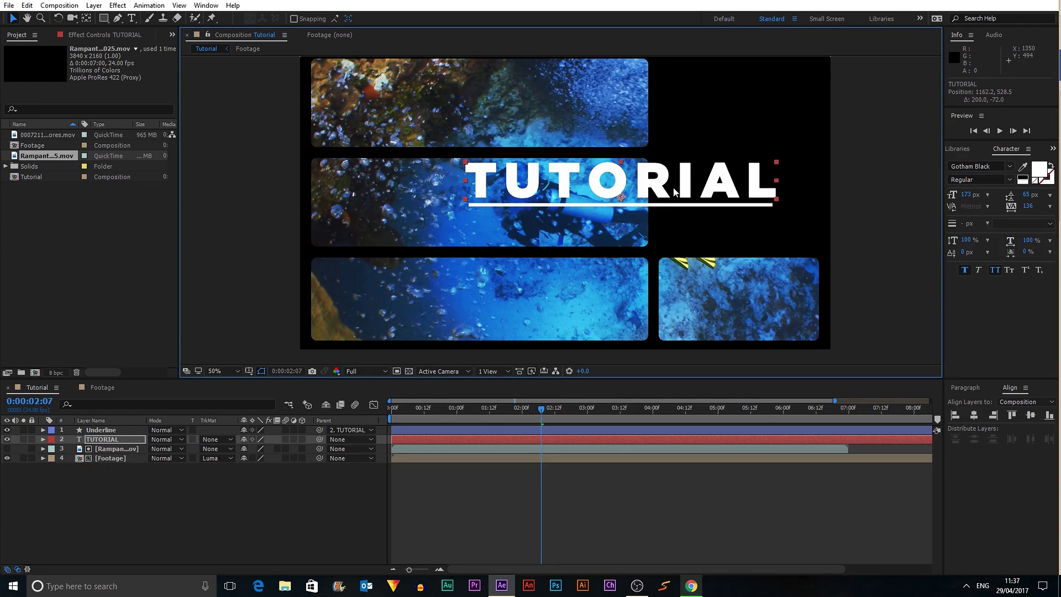
# Step: Undo the last TUTORIAL text move and keep TUTORIAL as the Underline layer's parent
pyautogui.hotkey('ctrl', 'z')
pyautogui.click(332, 478)
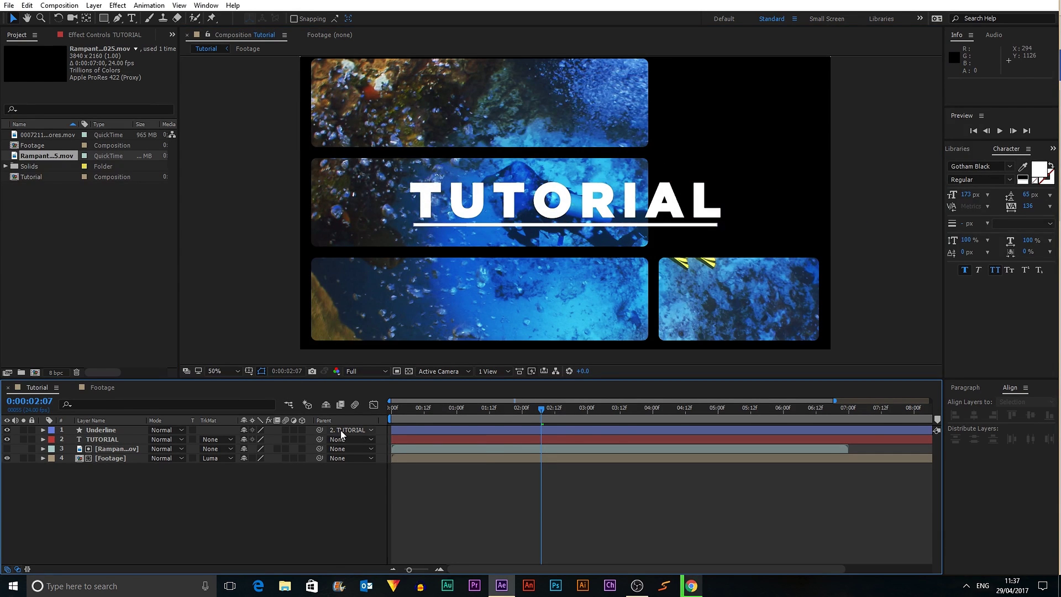
pyautogui.click(339, 432)
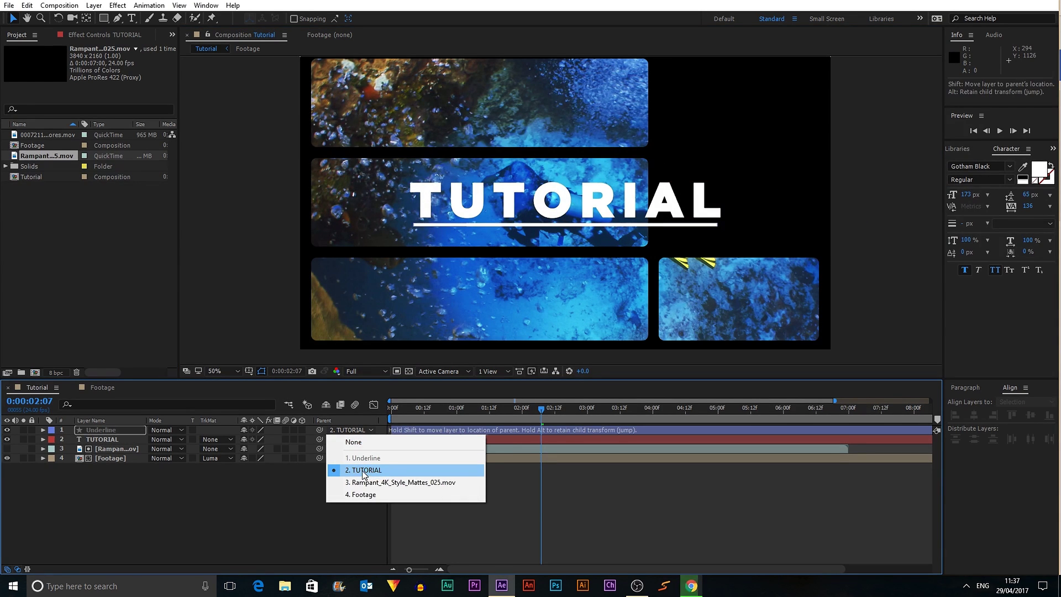
pyautogui.click(375, 475)
pyautogui.moveTo(202, 474); pyautogui.dragTo(304, 540)
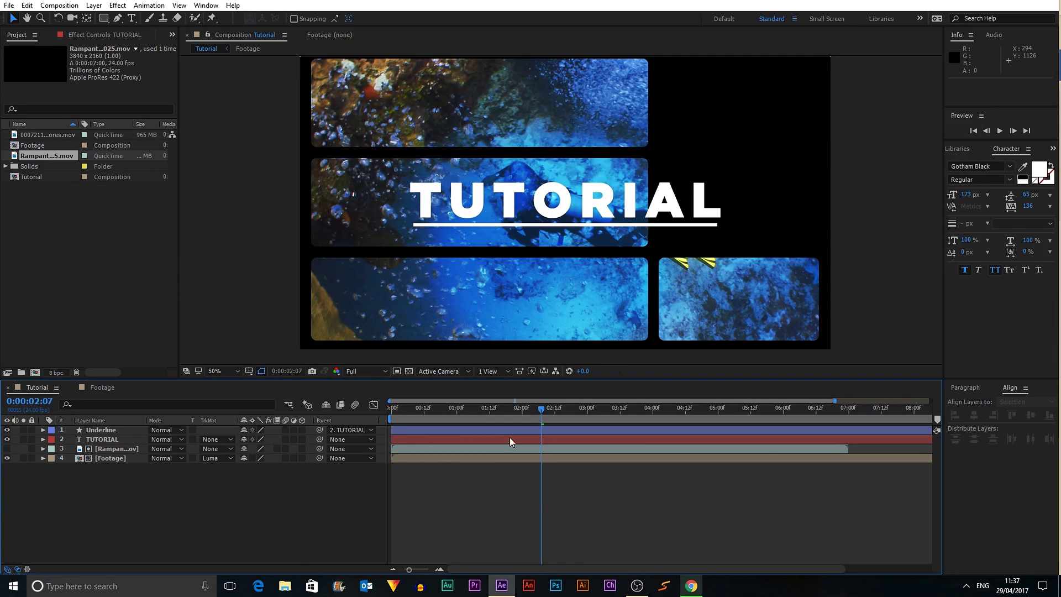
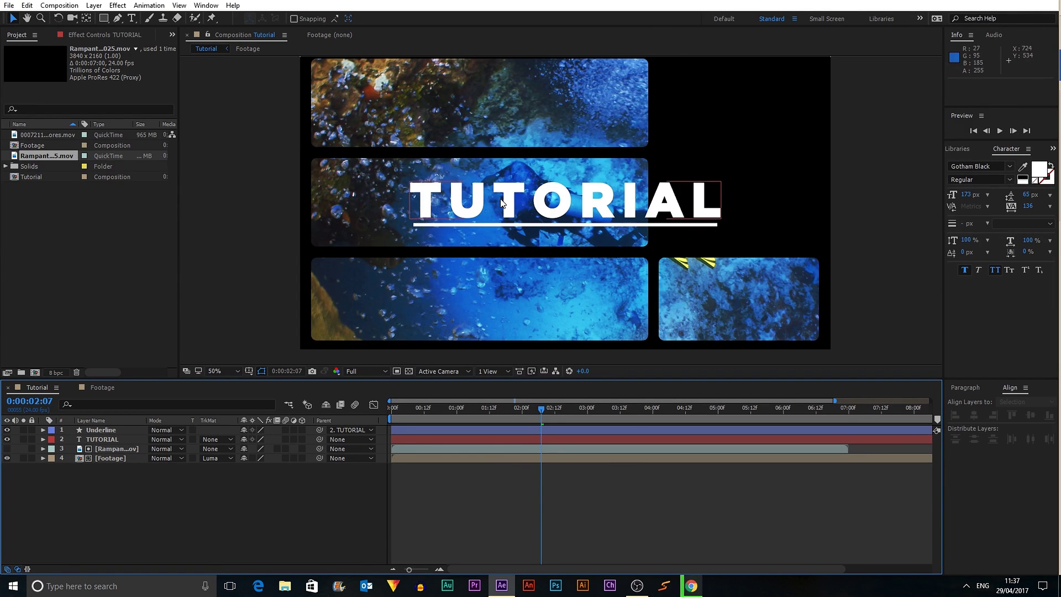
pyautogui.click(114, 438)
pyautogui.keyDown('shift'); pyautogui.click(114, 431); pyautogui.keyUp('shift')
pyautogui.click(168, 492)
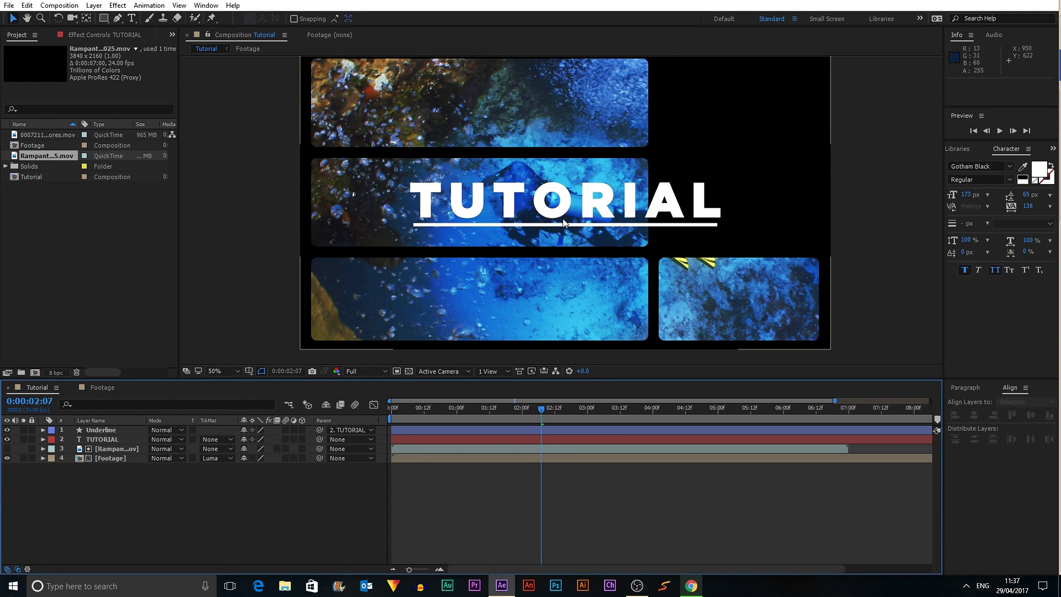
# Step: Add a null object to the Tutorial composition, rename it Point and deselect it
pyautogui.rightClick(190, 508)
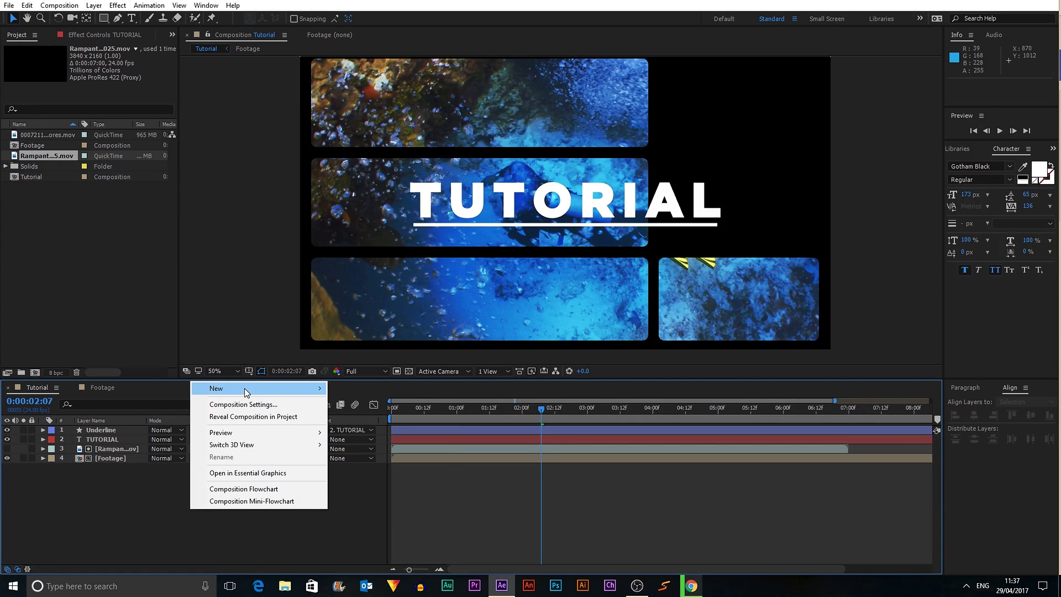
pyautogui.moveTo(240, 388)
pyautogui.click(362, 453)
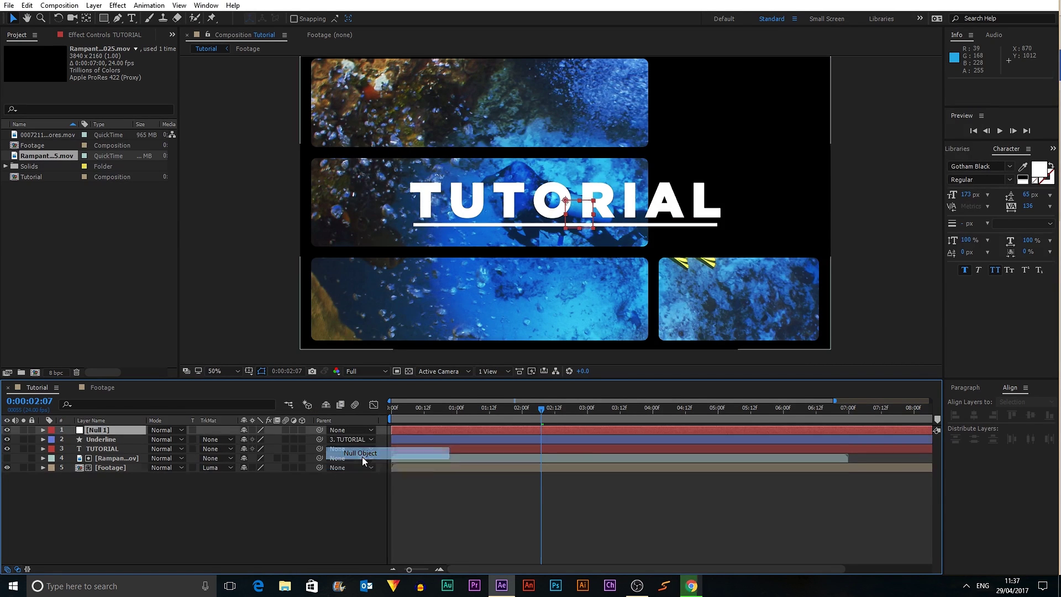
pyautogui.rightClick(114, 428)
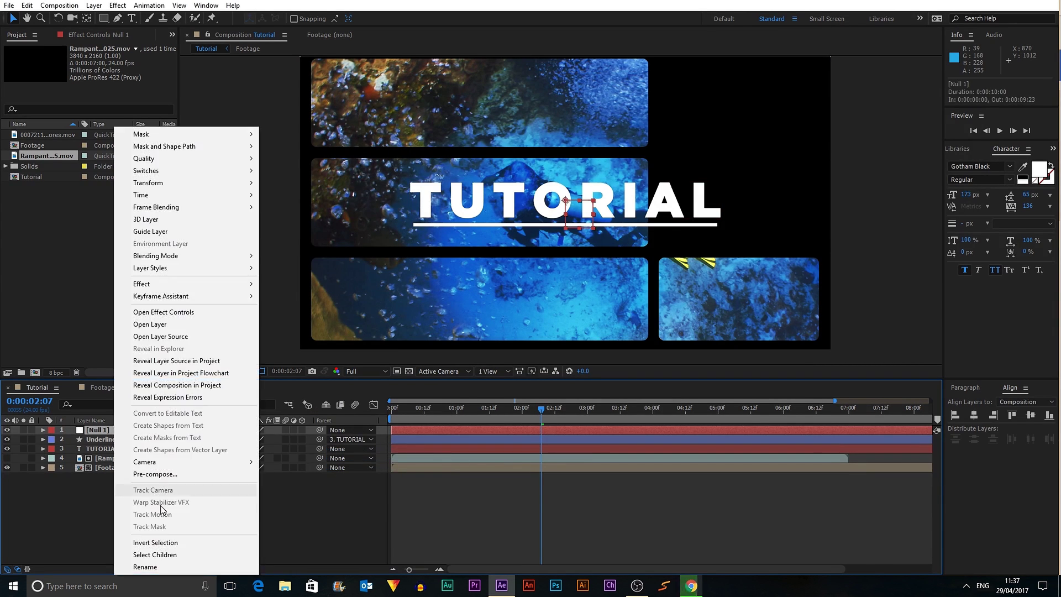
pyautogui.click(164, 564)
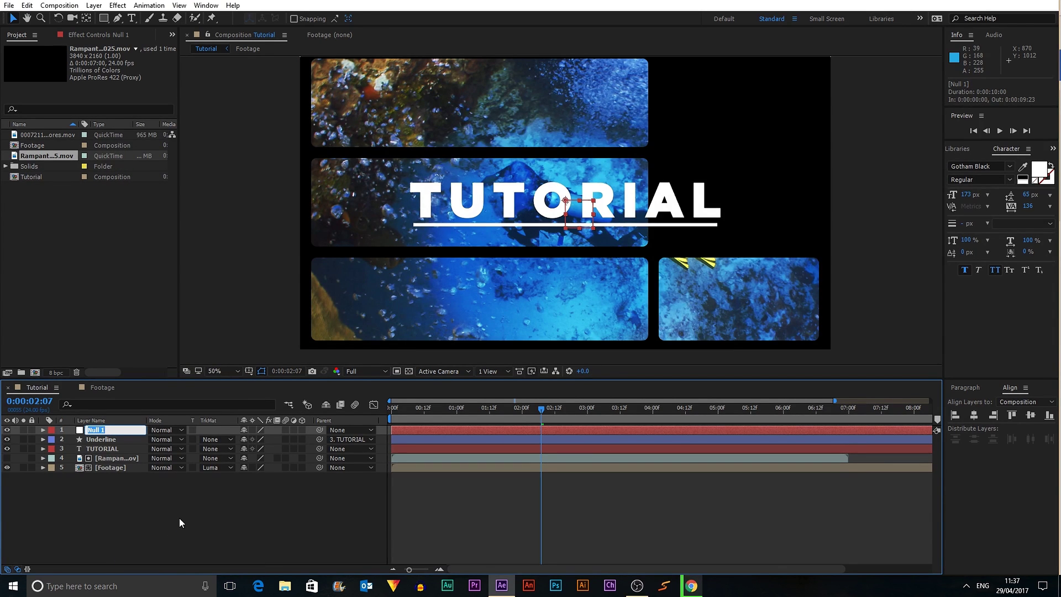
pyautogui.write('Pon')
pyautogui.press('Return')
pyautogui.click(179, 518)
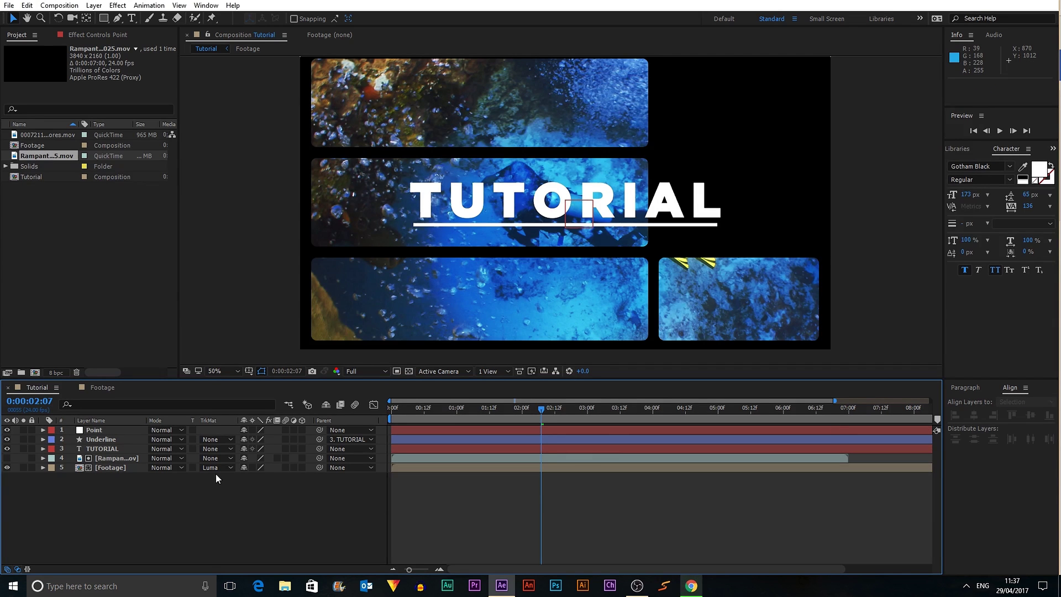
# Step: Parent the TUTORIAL layer to the Point null
pyautogui.press('.')
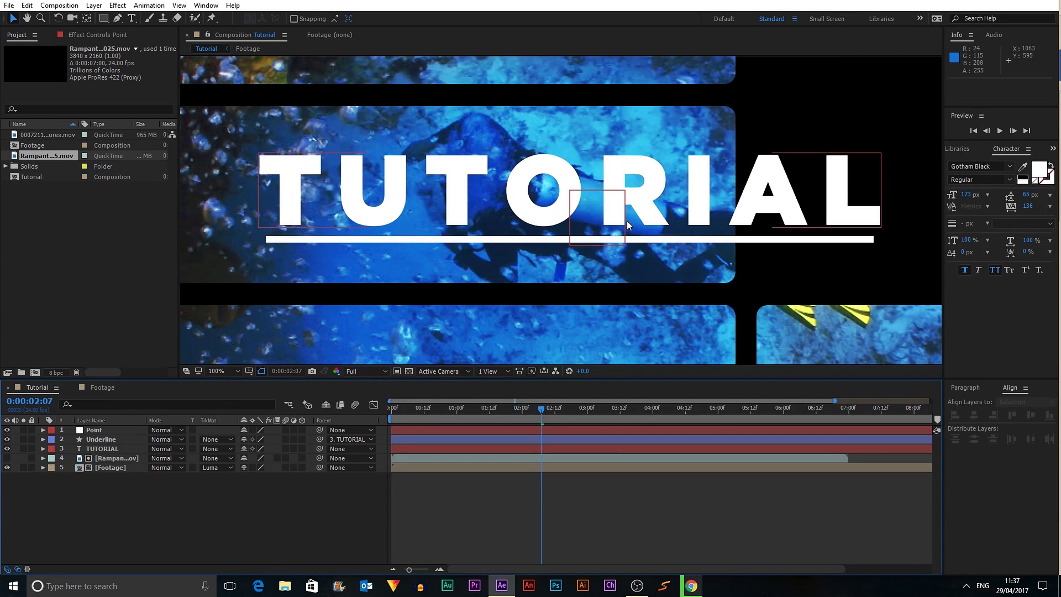
pyautogui.click(621, 223)
pyautogui.press(',')
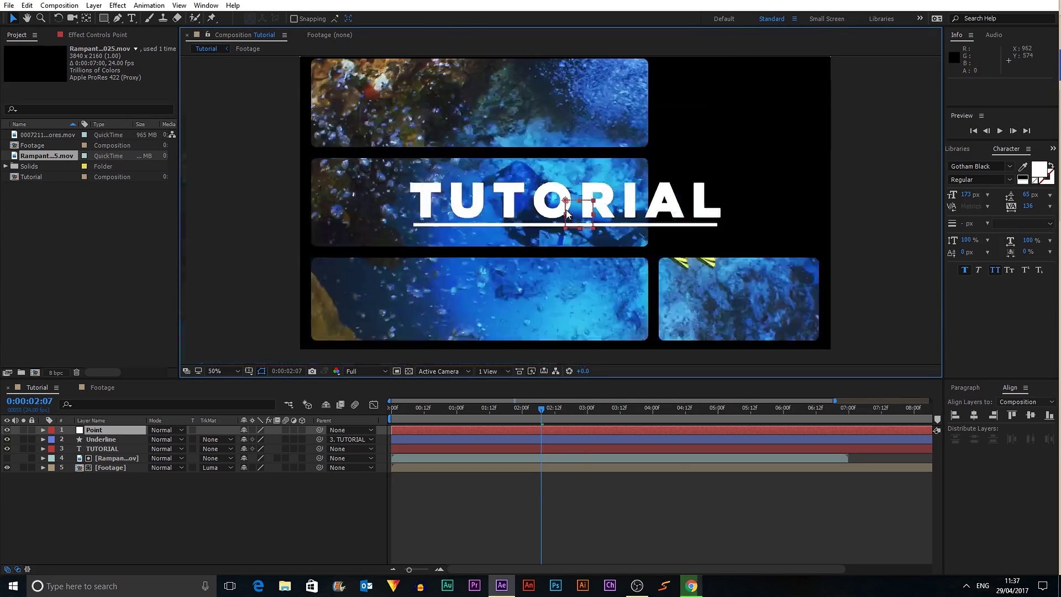
pyautogui.click(730, 241)
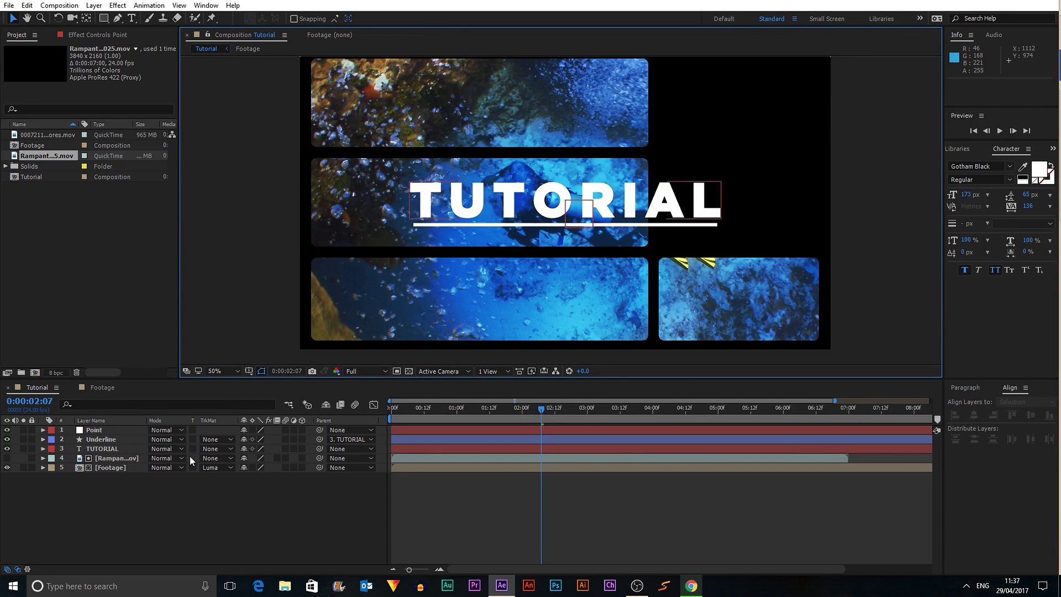
pyautogui.click(111, 448)
pyautogui.moveTo(320, 448); pyautogui.dragTo(124, 429)
pyautogui.click(125, 430)
pyautogui.moveTo(531, 200); pyautogui.dragTo(489, 201)
pyautogui.click(896, 328)
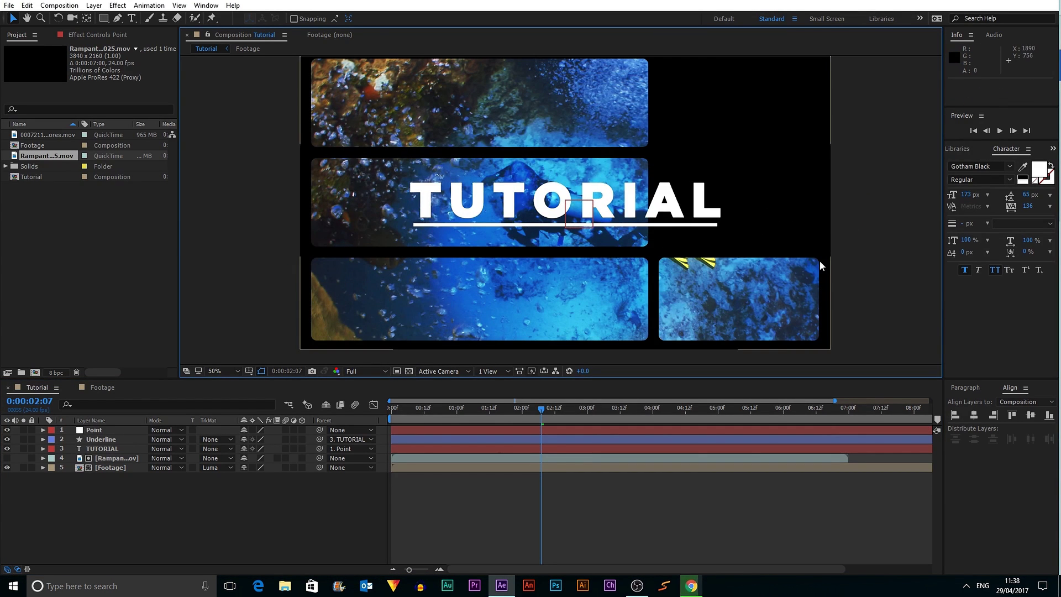
# Step: Try moving the Point null to test its link to the text and underline, and undo the move
pyautogui.click(100, 449)
pyautogui.click(110, 430)
pyautogui.moveTo(580, 214); pyautogui.dragTo(603, 213)
pyautogui.hotkey('ctrl', 'z')
pyautogui.click(884, 270)
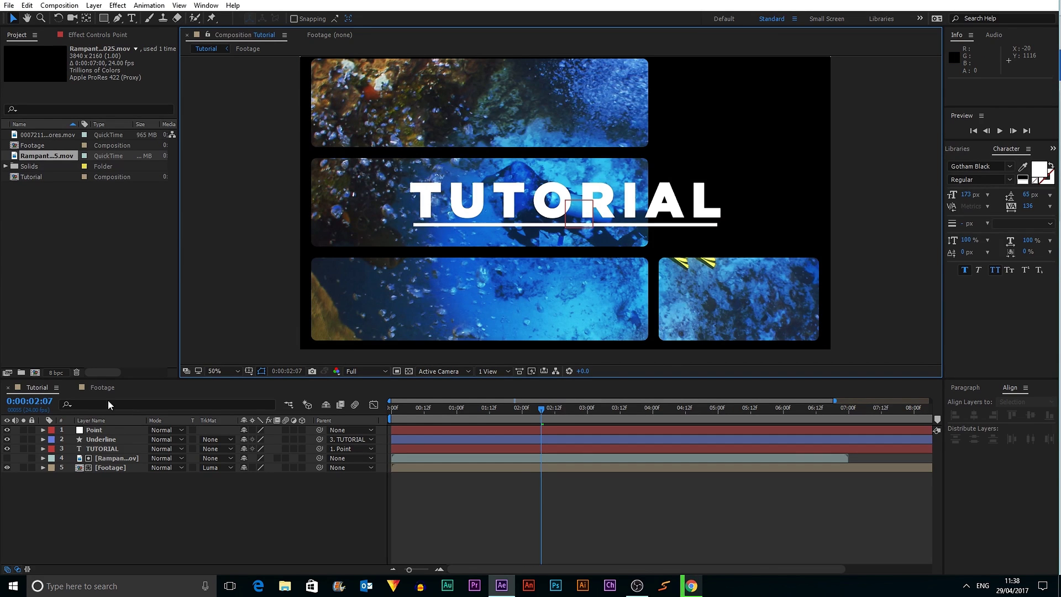
# Step: In the Footage composition, go to the first frame and add a text layer reading SCUBA DIVING
pyautogui.click(90, 387)
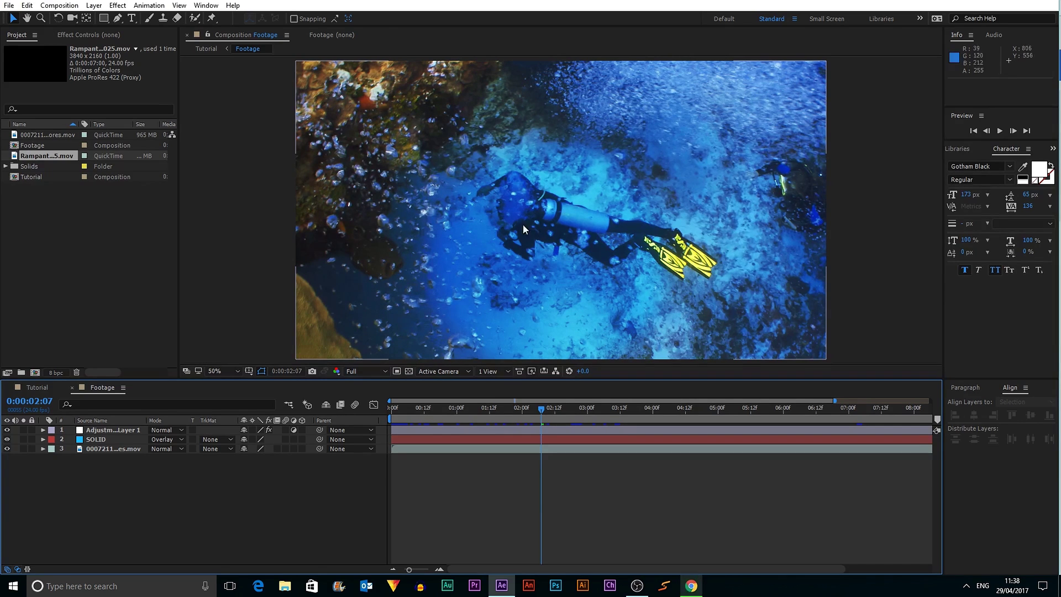
pyautogui.moveTo(469, 408); pyautogui.dragTo(417, 402)
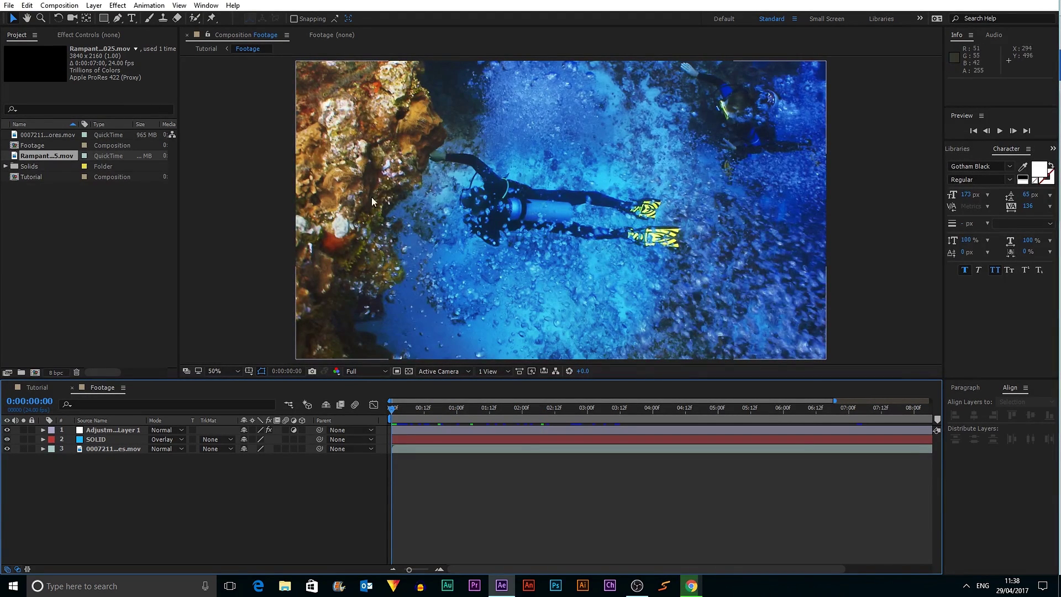
pyautogui.hotkey('ctrl', 'alt', 'shift', 't')
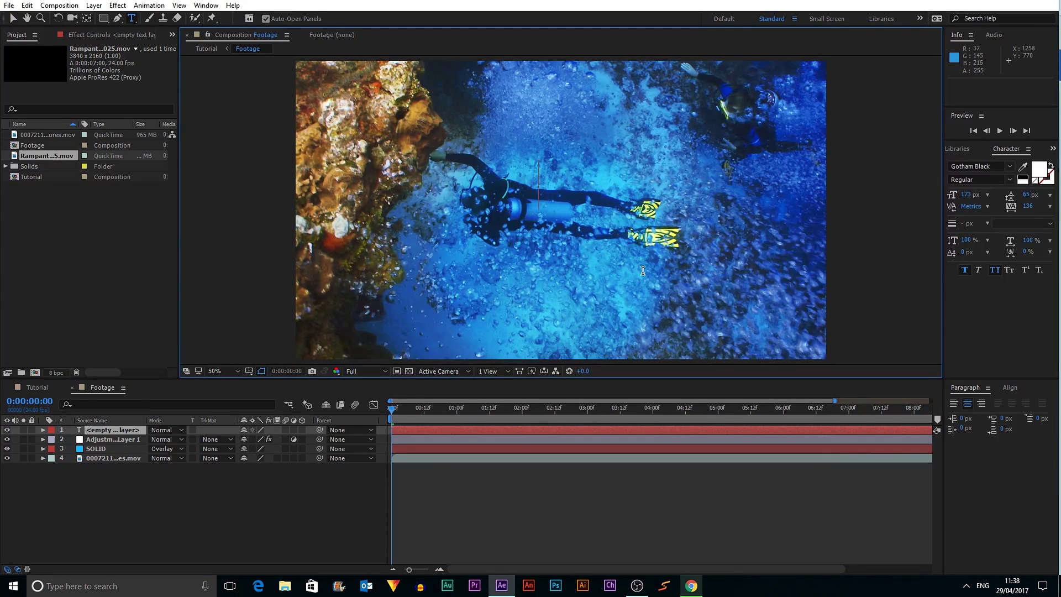
pyautogui.write('SCUBA DI')
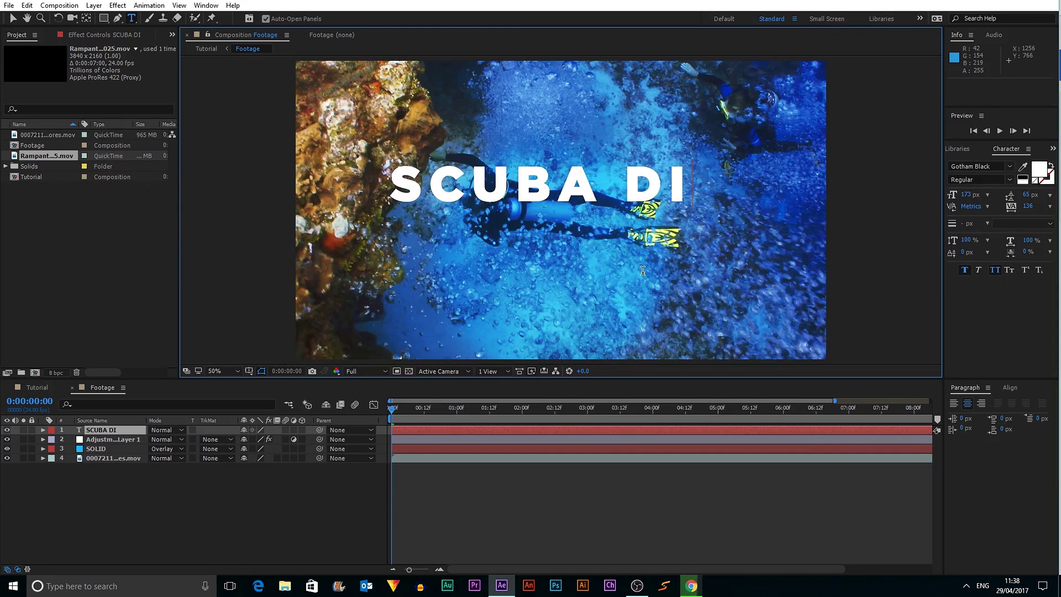
pyautogui.write('VING')
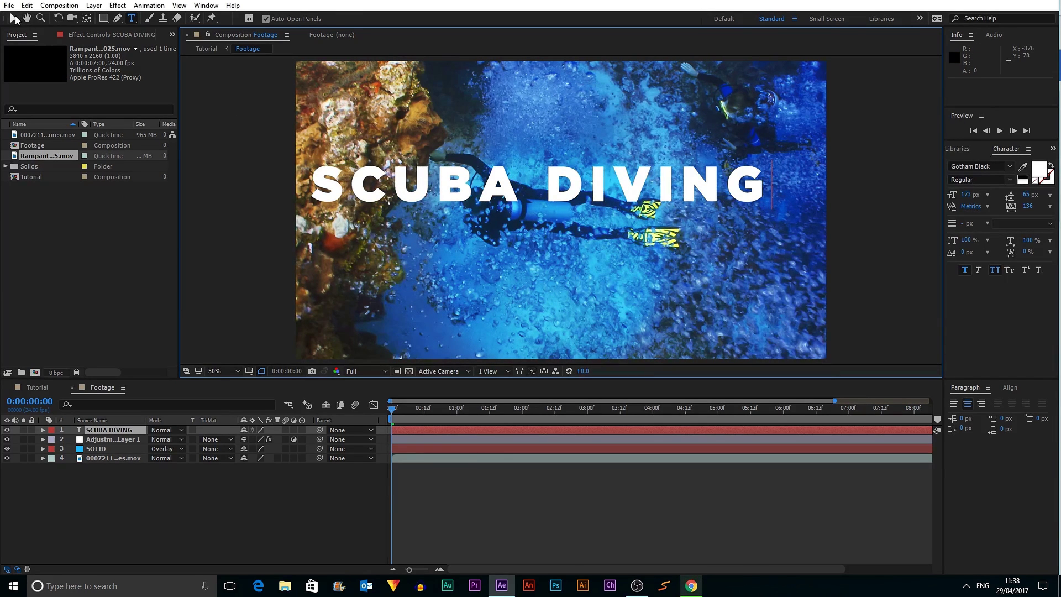
# Step: Center the SCUBA DIVING text horizontally and vertically in the composition, and return the playhead to the first frame
pyautogui.click(15, 20)
pyautogui.moveTo(439, 186); pyautogui.dragTo(528, 236)
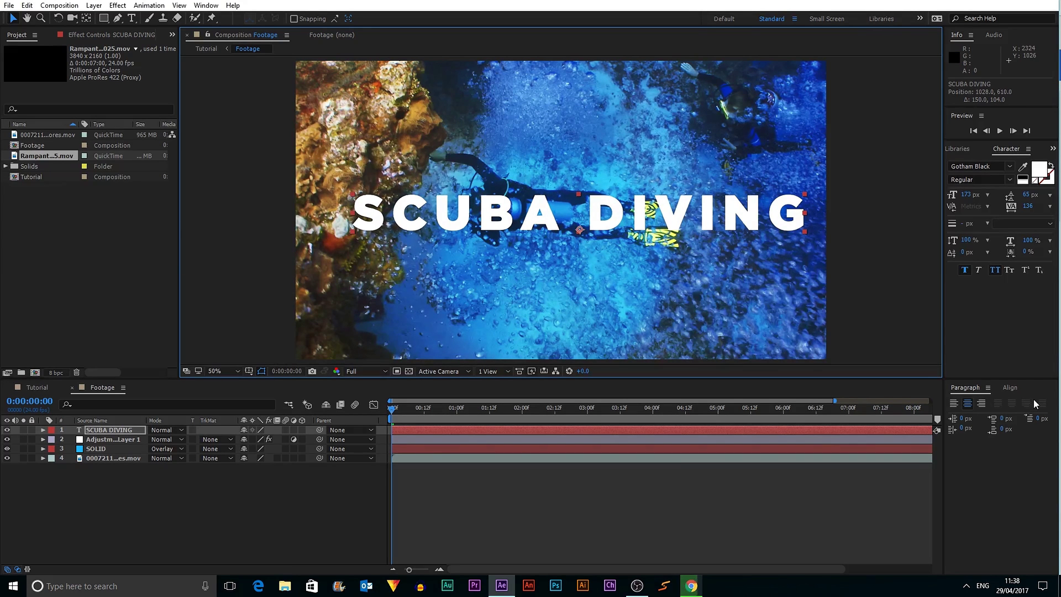
pyautogui.click(1010, 388)
pyautogui.click(974, 415)
pyautogui.click(1031, 415)
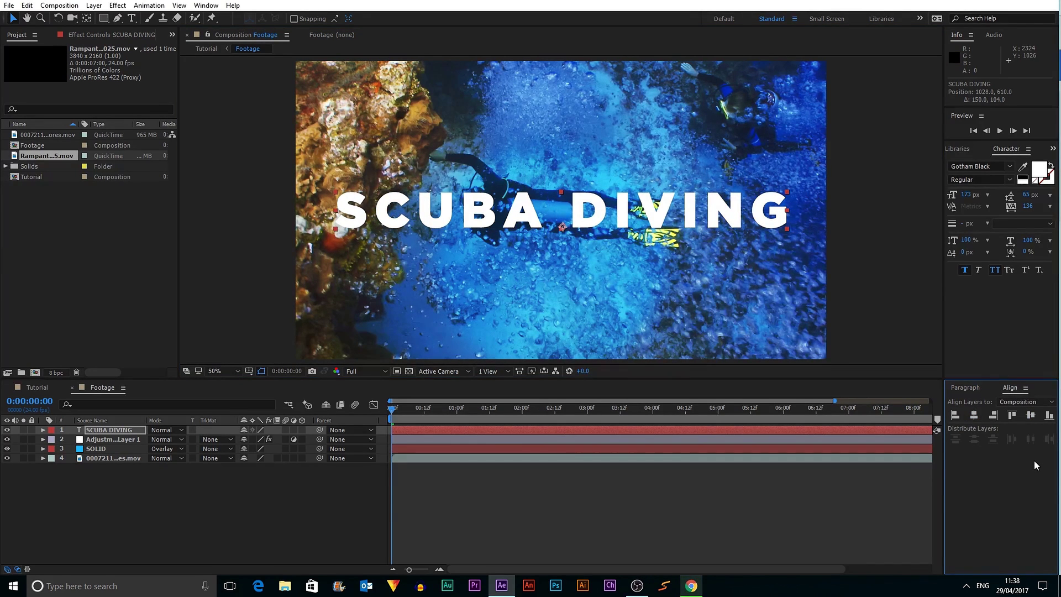
pyautogui.click(407, 411)
pyautogui.moveTo(407, 411); pyautogui.dragTo(340, 394)
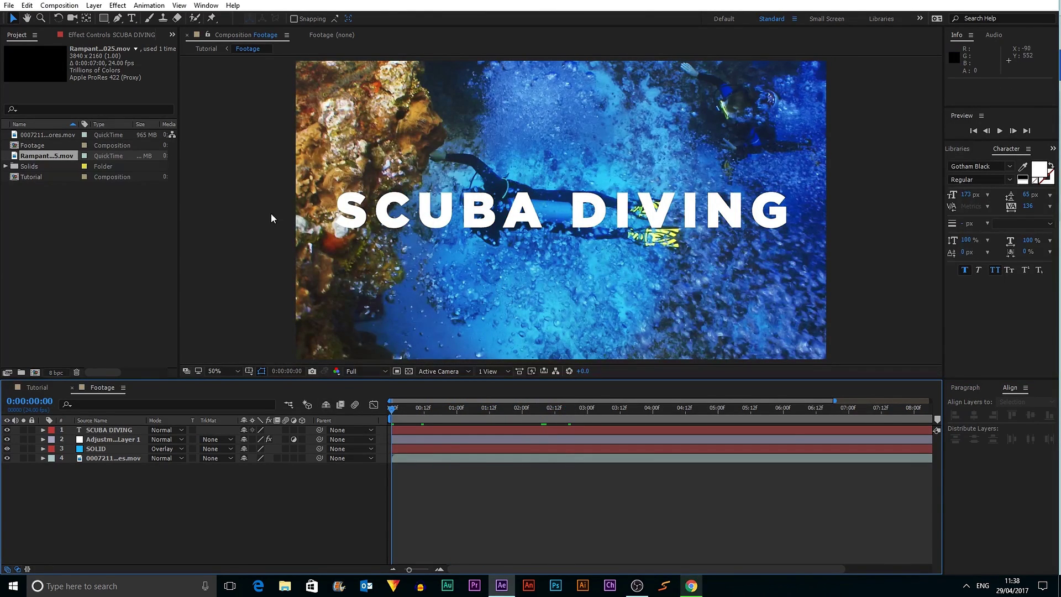
# Step: Add a null object to the Footage composition, rename it Tracker and deselect it
pyautogui.rightClick(155, 506)
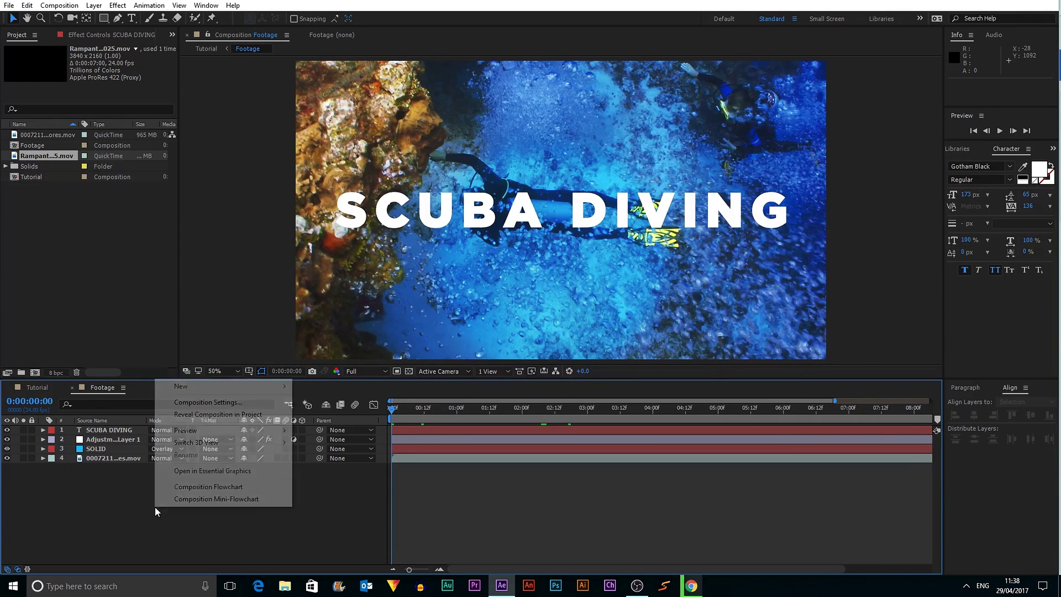
pyautogui.moveTo(182, 387)
pyautogui.click(318, 450)
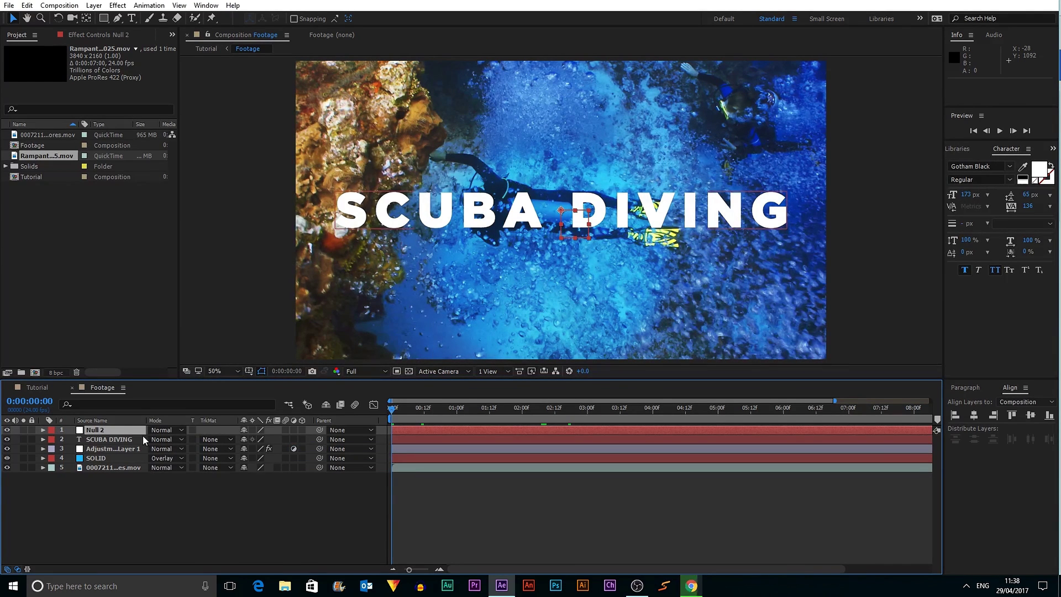
pyautogui.rightClick(138, 431)
pyautogui.click(168, 566)
pyautogui.write('Trac')
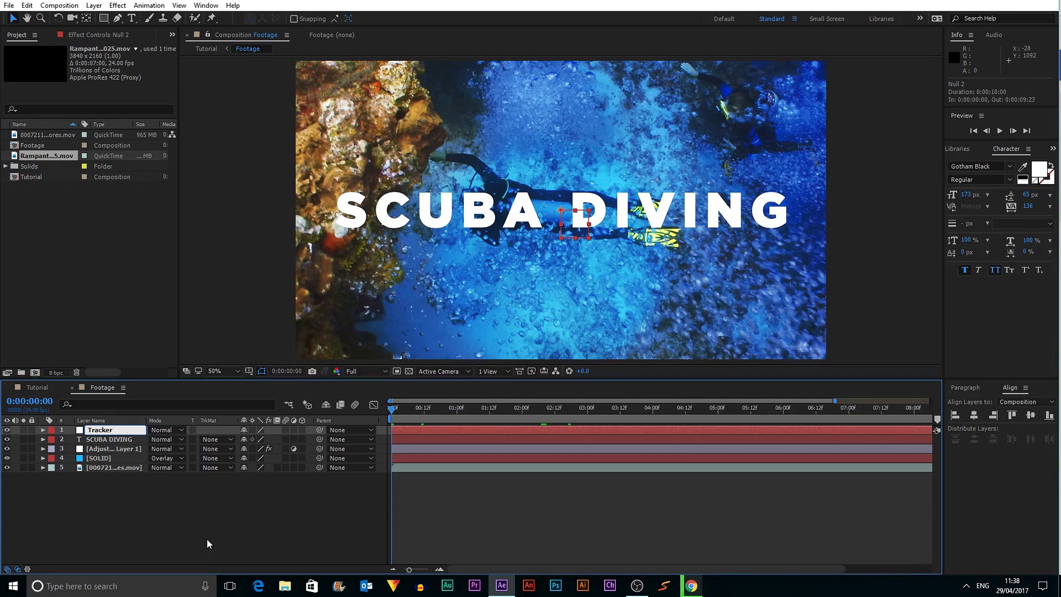
pyautogui.write('ker')
pyautogui.click(208, 540)
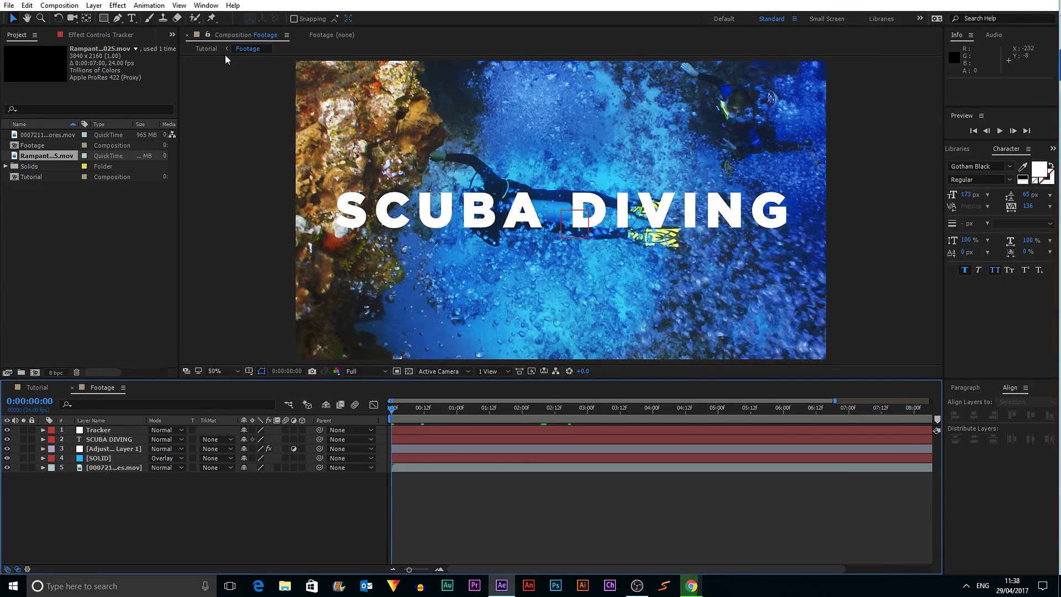
# Step: Show the Tracker controls and start Track Motion on the divers footage layer
pyautogui.click(206, 5)
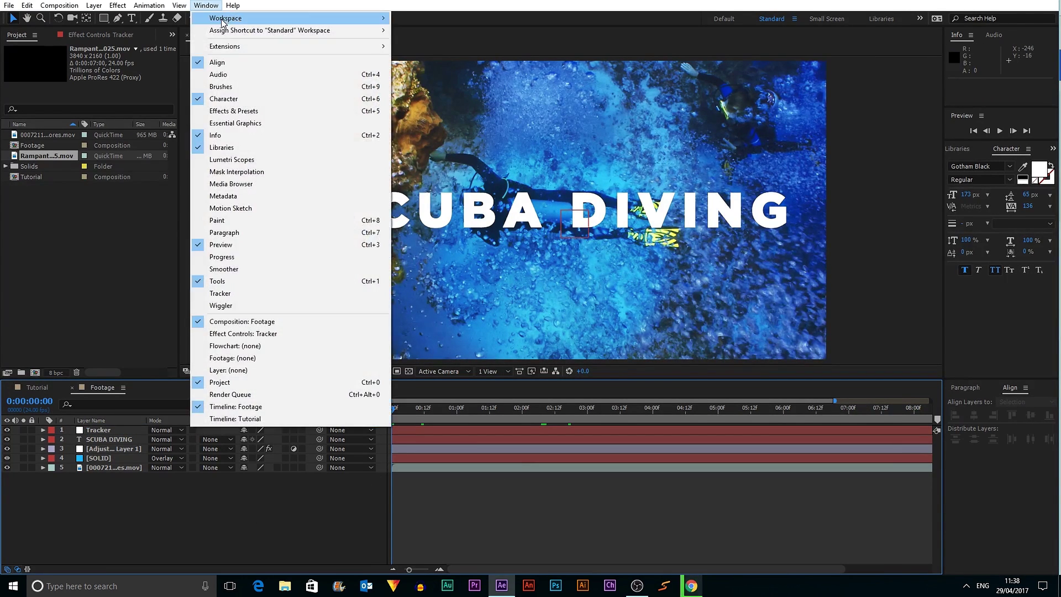
pyautogui.click(235, 294)
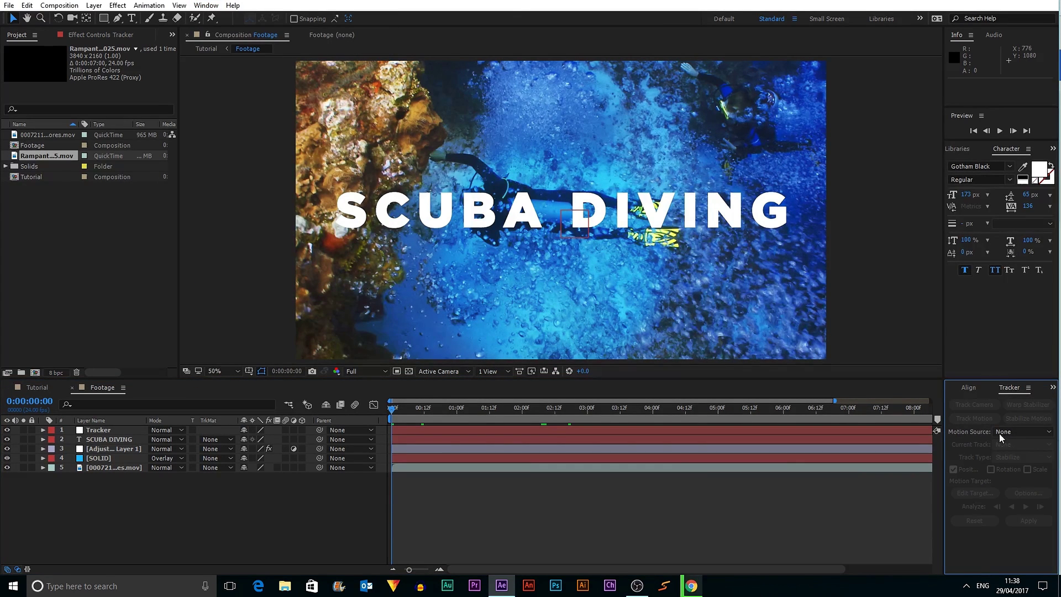
pyautogui.click(120, 470)
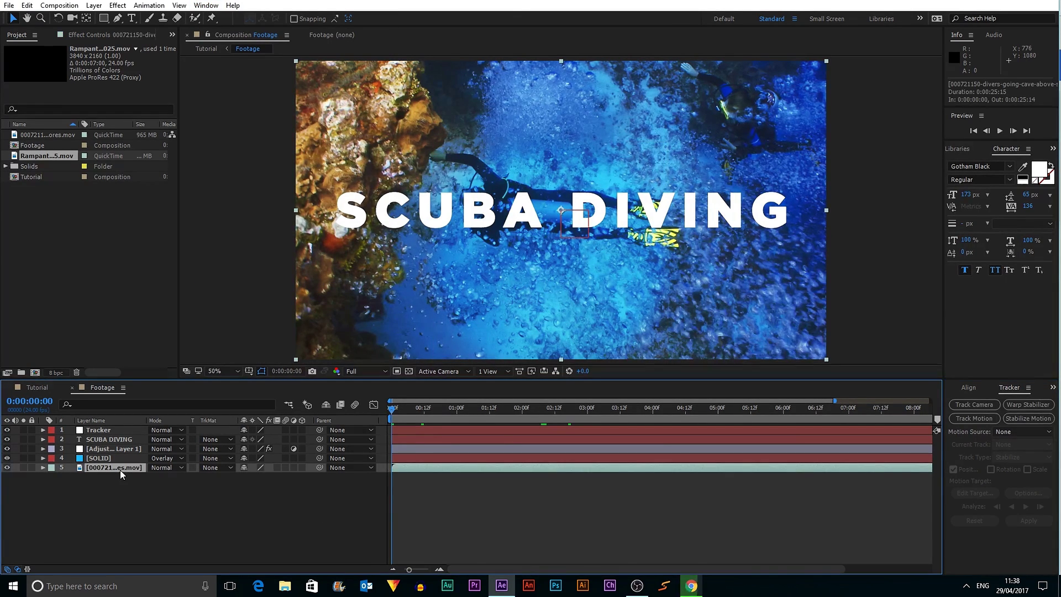
pyautogui.click(968, 421)
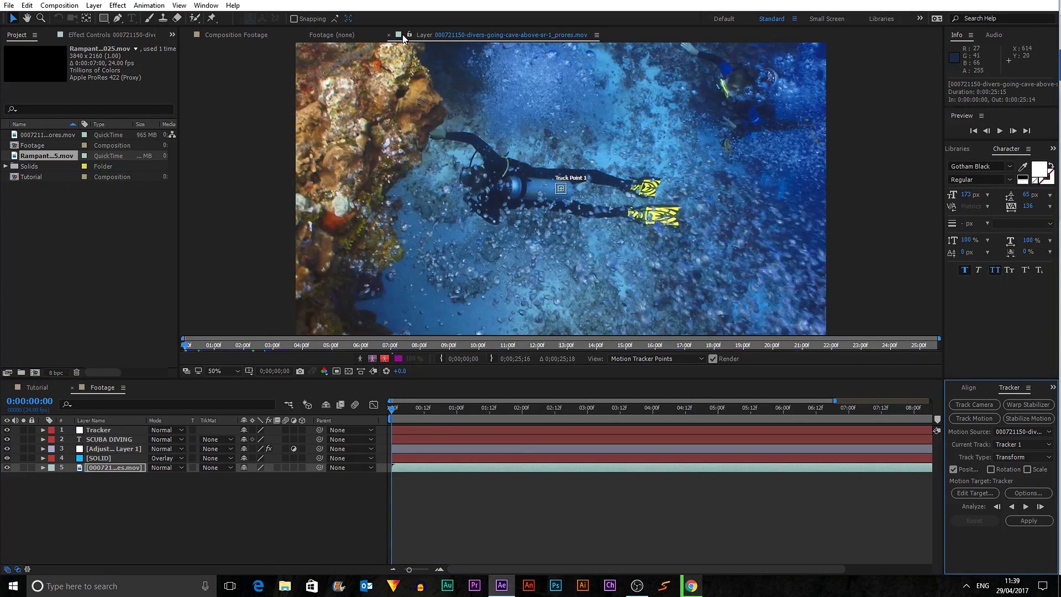
# Step: Enlarge the outer search region of Track Point 1 in the divers footage layer
pyautogui.press('.')
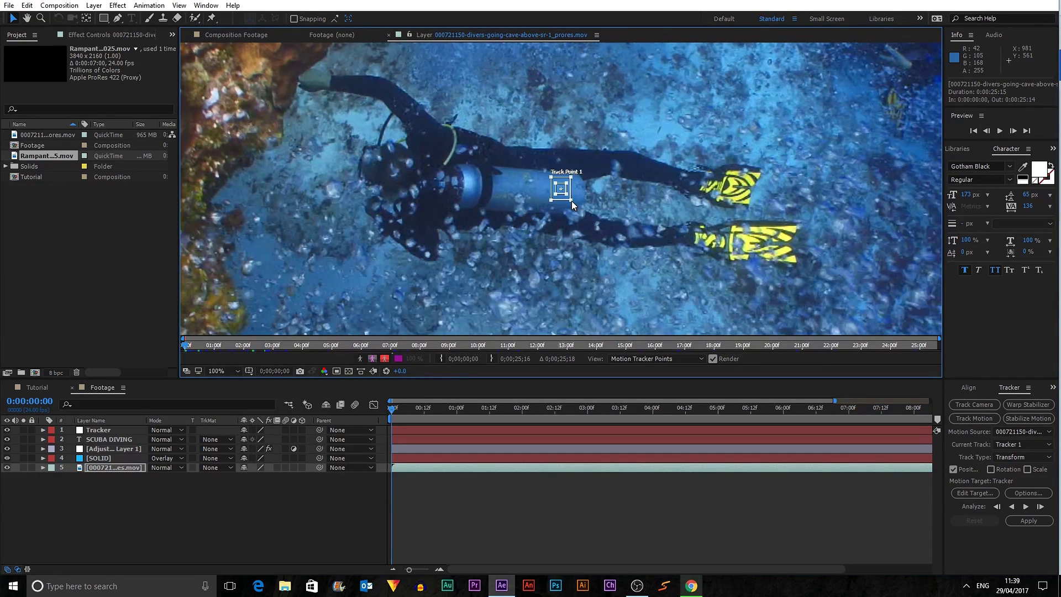
pyautogui.moveTo(572, 201); pyautogui.dragTo(615, 233)
pyautogui.press(',')
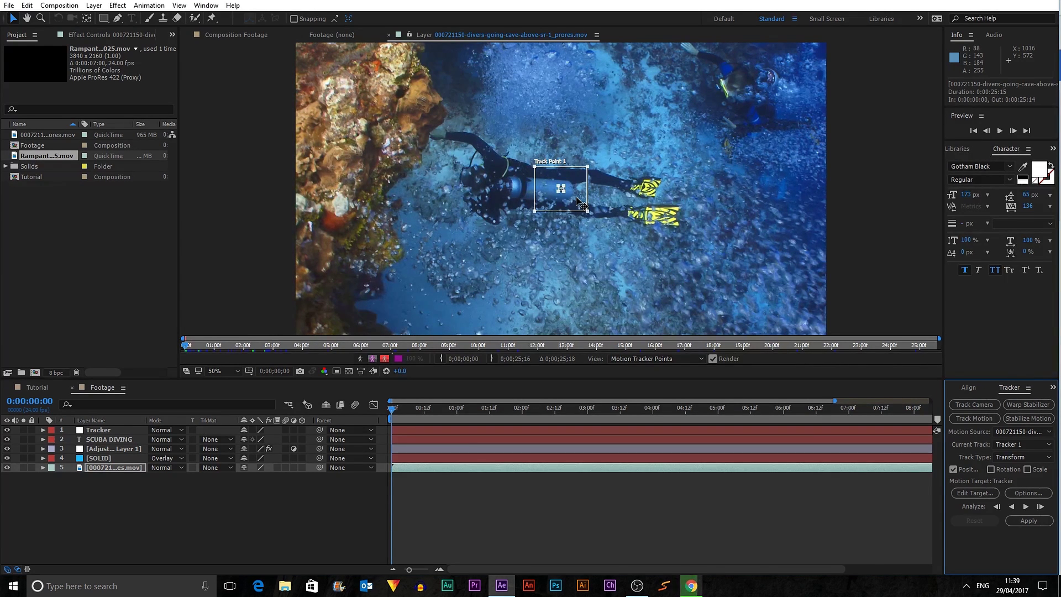
# Step: Move Track Point 1 onto the coral edge above the diver's hand and slightly shrink its feature and search regions
pyautogui.moveTo(578, 201); pyautogui.dragTo(361, 145)
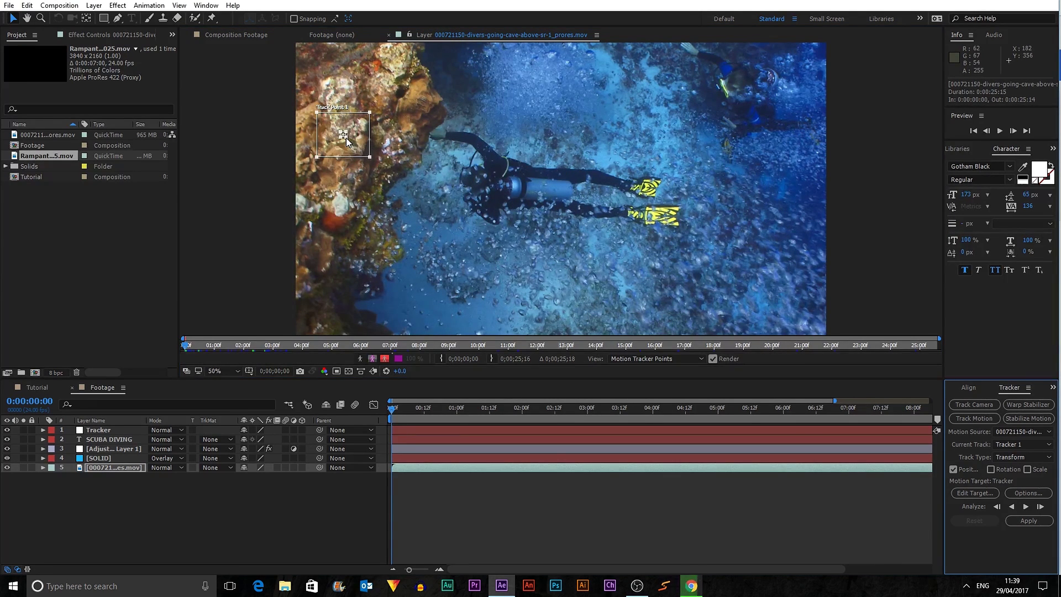
pyautogui.moveTo(349, 146); pyautogui.dragTo(465, 122)
pyautogui.scroll(3, 466, 161)
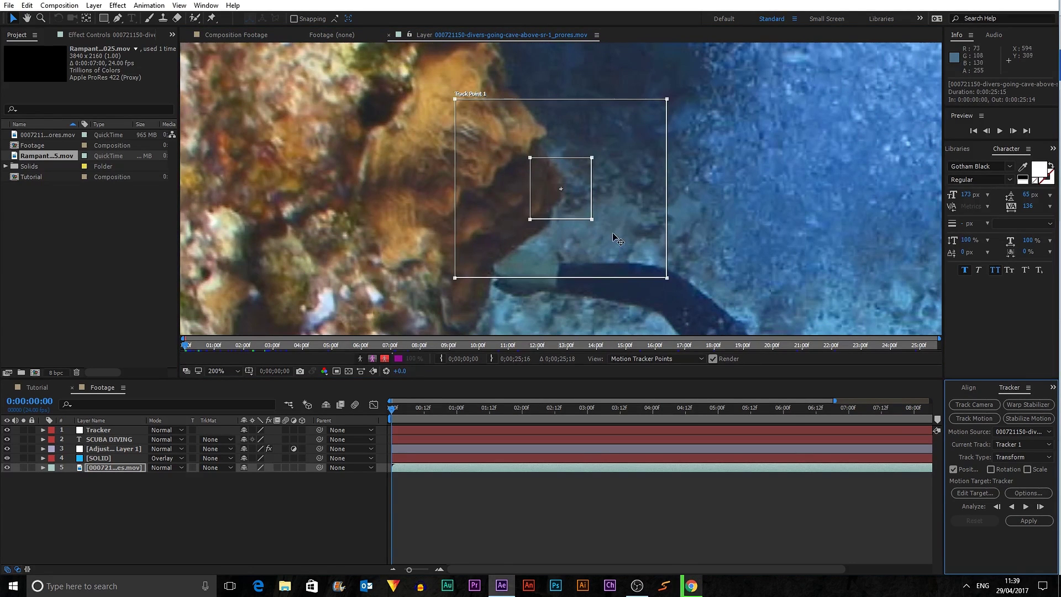
pyautogui.moveTo(592, 219); pyautogui.dragTo(585, 211)
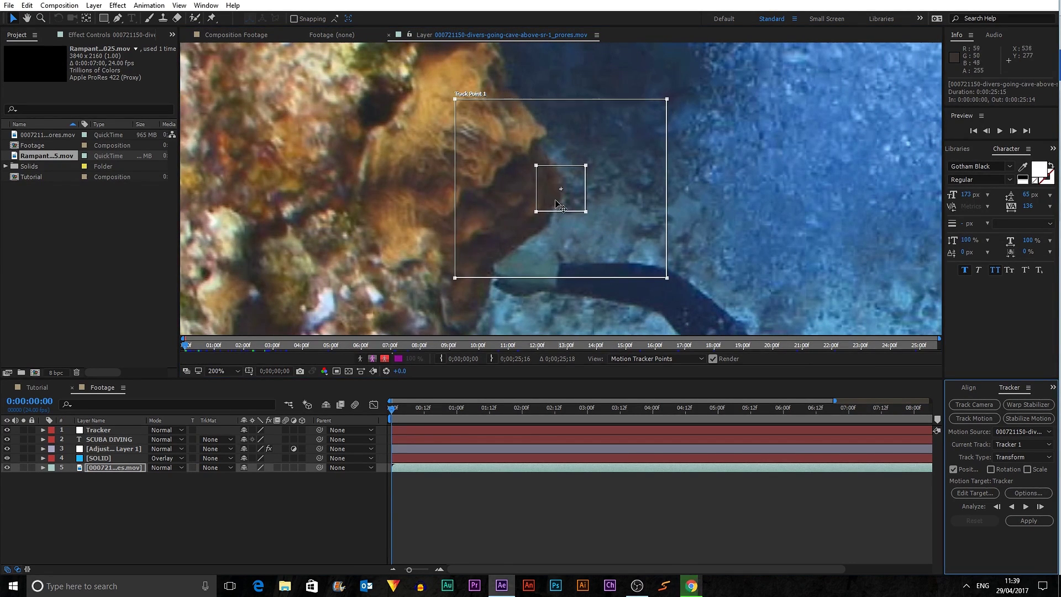
pyautogui.moveTo(666, 277)
pyautogui.mouseDown()
pyautogui.moveTo(586, 233)
pyautogui.moveTo(657, 279)
pyautogui.mouseUp()
pyautogui.scroll(-2, 567, 213)
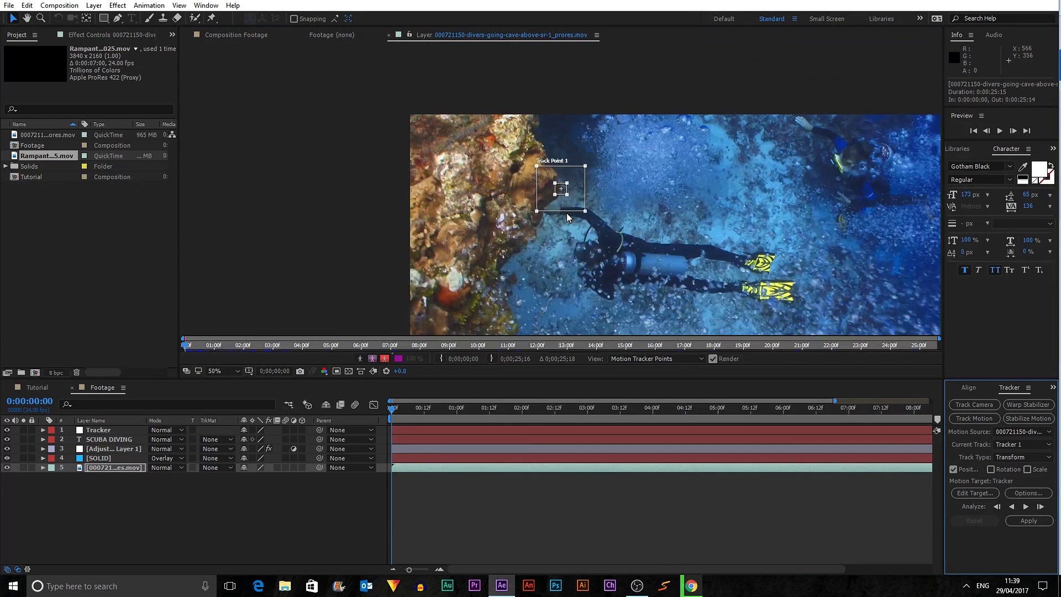
# Step: Enable Rotation tracking and undo the accidental change to the motion track point
pyautogui.click(992, 471)
pyautogui.click(581, 191)
pyautogui.moveTo(579, 190); pyautogui.dragTo(584, 199)
pyautogui.scroll(5, 623, 223)
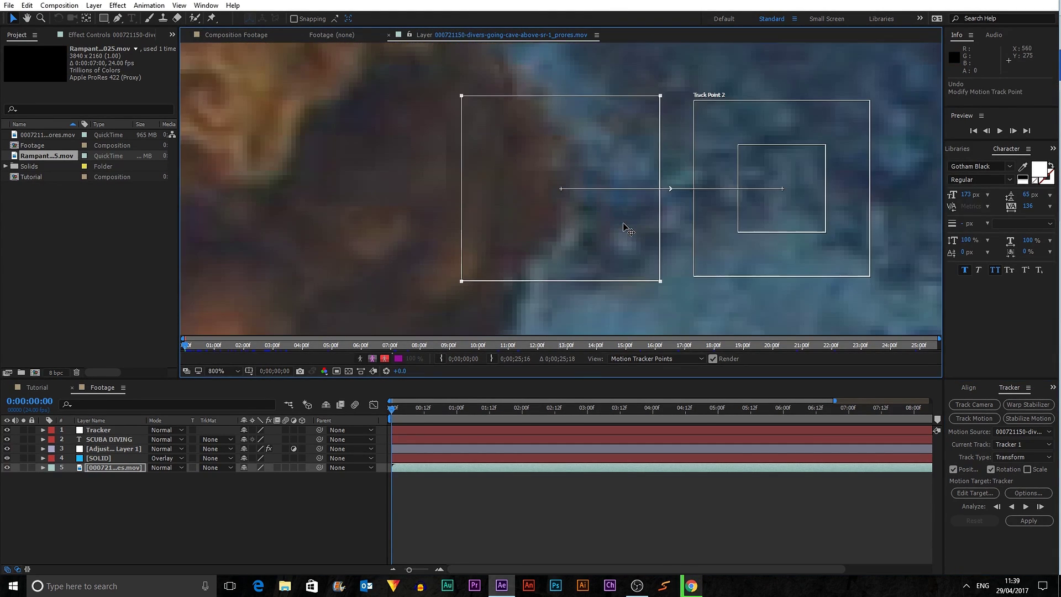
pyautogui.hotkey('ctrl', 'z')
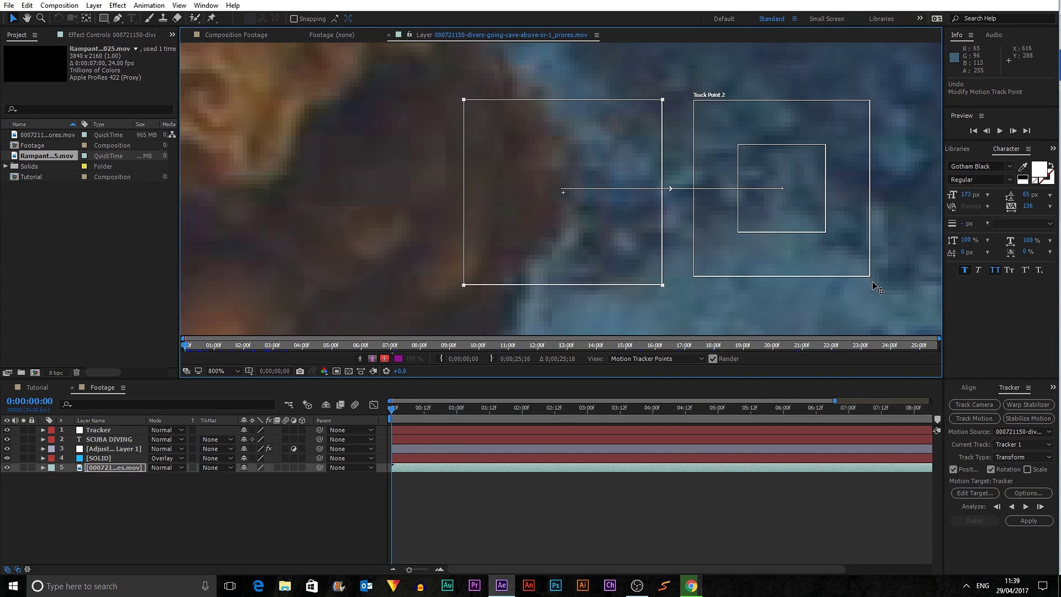
# Step: Separate Track Point 2 from Track Point 1, placing it in the open water above the diver's arm
pyautogui.moveTo(805, 211); pyautogui.dragTo(957, 277)
pyautogui.scroll(-5, 763, 215)
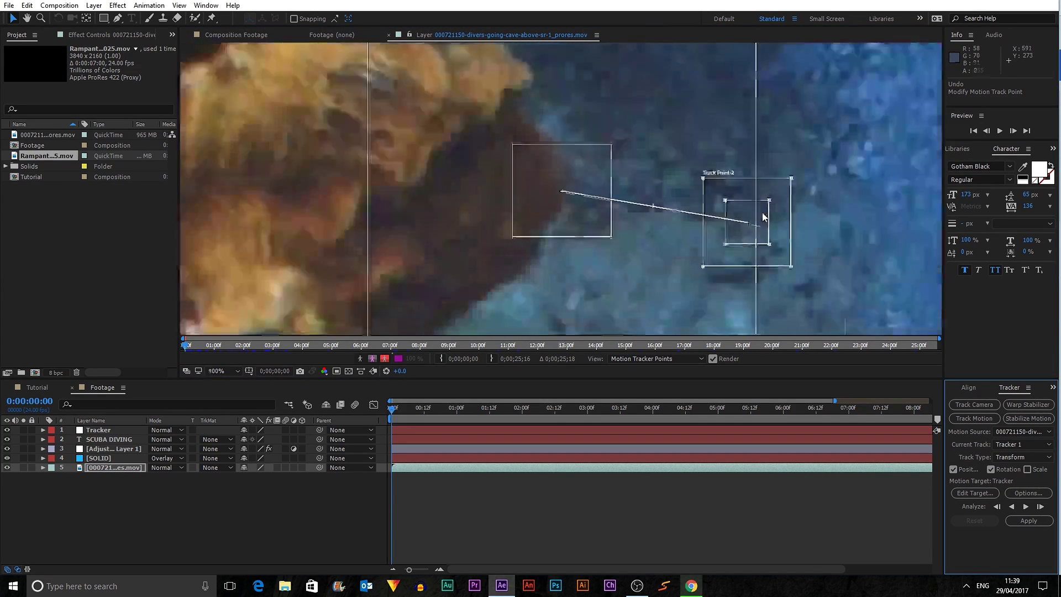
pyautogui.scroll(3, 650, 219)
pyautogui.moveTo(580, 197); pyautogui.dragTo(700, 198)
pyautogui.scroll(-1, 642, 247)
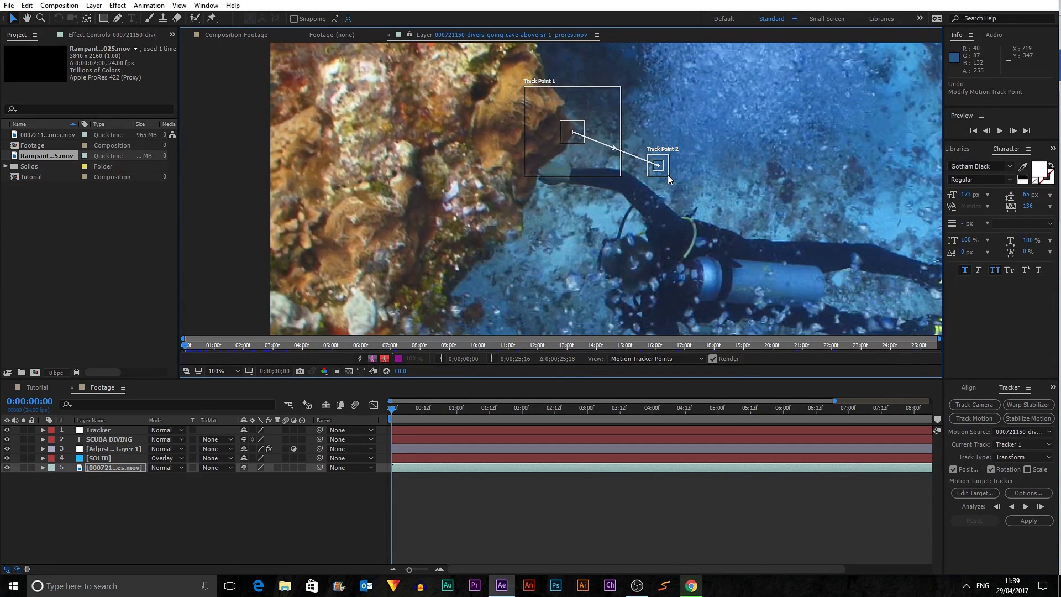
# Step: Move Track Point 2 down the reef and place it on the dark rock edge near the bottom of the footage
pyautogui.moveTo(668, 176); pyautogui.dragTo(377, 325)
pyautogui.scroll(-1, 520, 257)
pyautogui.moveTo(519, 258); pyautogui.dragTo(617, 195)
pyautogui.moveTo(597, 298); pyautogui.dragTo(578, 250)
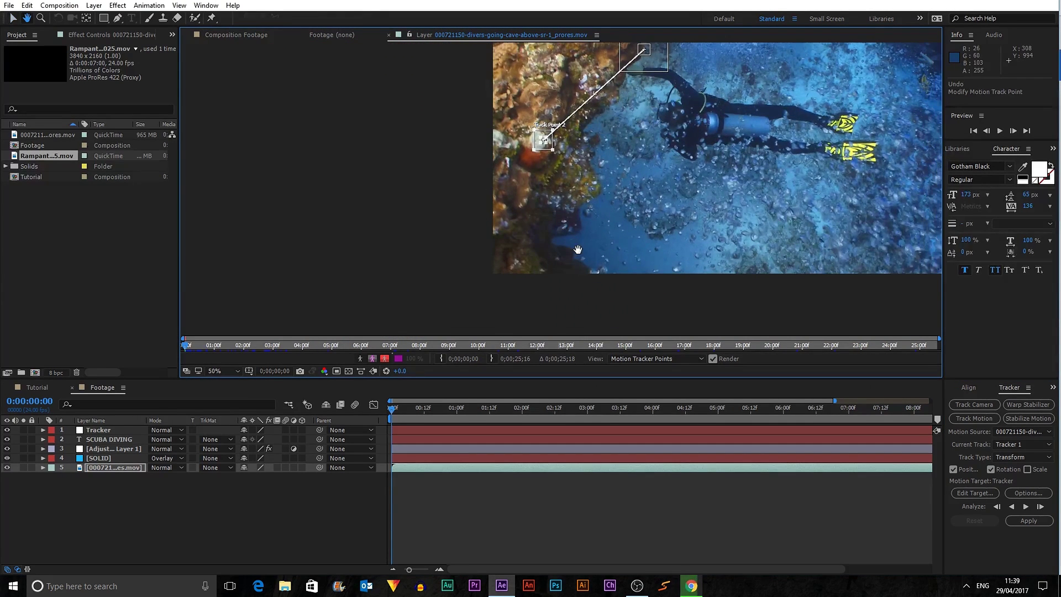
pyautogui.scroll(1, 578, 233)
pyautogui.moveTo(574, 209); pyautogui.dragTo(681, 297)
pyautogui.scroll(-1, 684, 299)
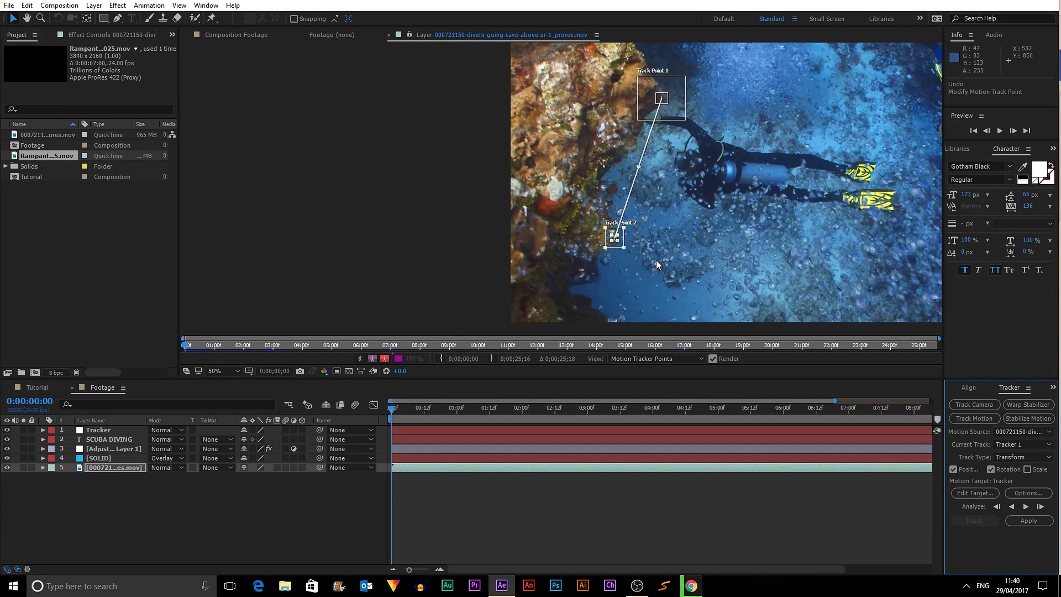
pyautogui.moveTo(623, 244); pyautogui.dragTo(600, 304)
# Step: Enable Scale tracking and enlarge the search region of Track Point 2
pyautogui.click(957, 483)
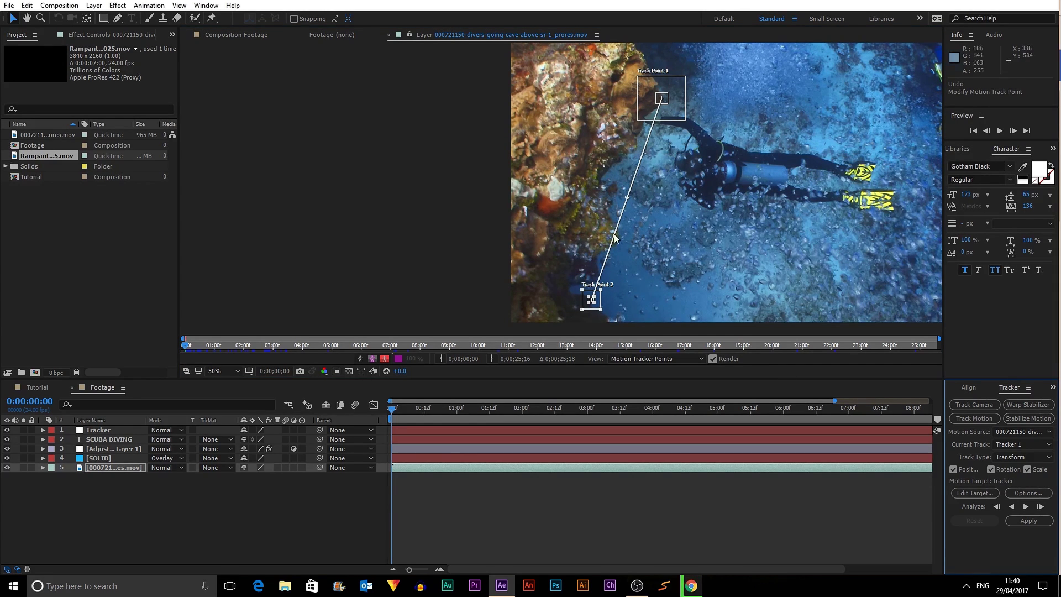
pyautogui.moveTo(601, 310); pyautogui.dragTo(608, 316)
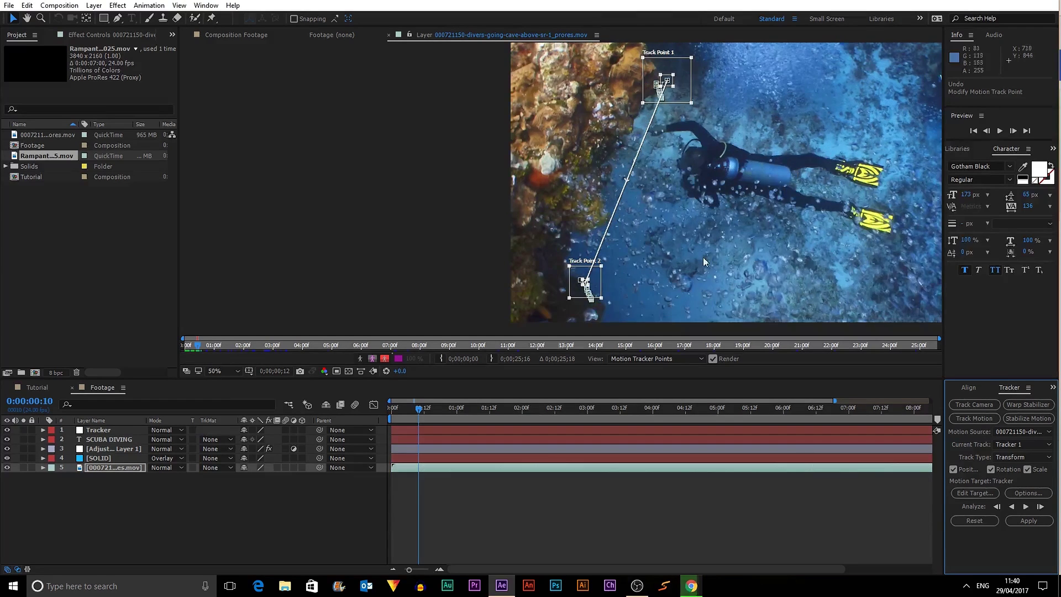
# Step: Check Track Point 2 up close, stop the backward analysis, and analyze the motion forward in stretches, stopping at 0:00:00:15
pyautogui.scroll(2, 702, 257)
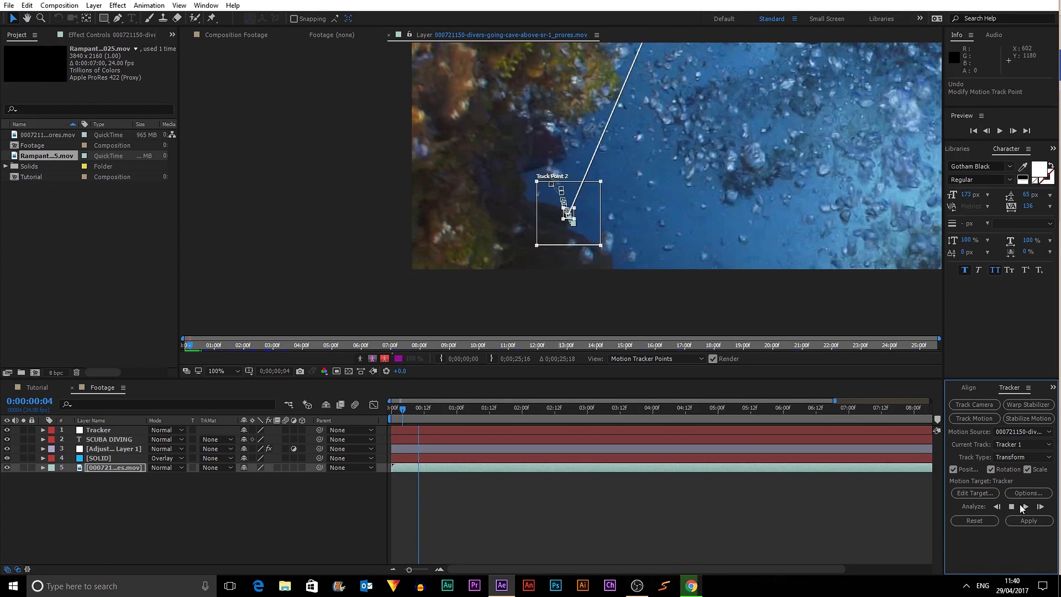
pyautogui.click(1013, 506)
pyautogui.click(1026, 505)
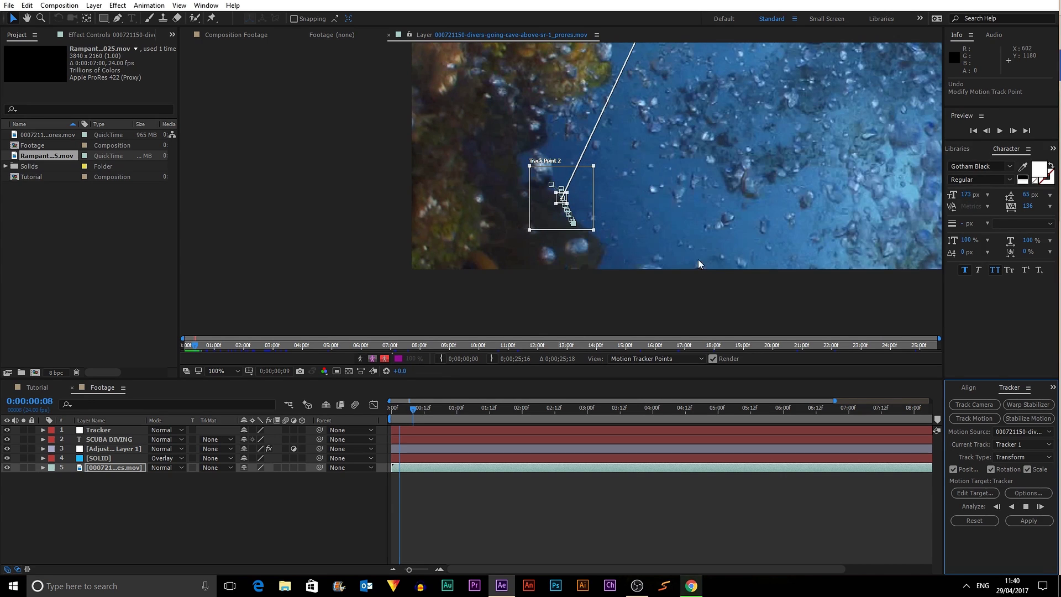
pyautogui.click(1026, 507)
pyautogui.click(1026, 506)
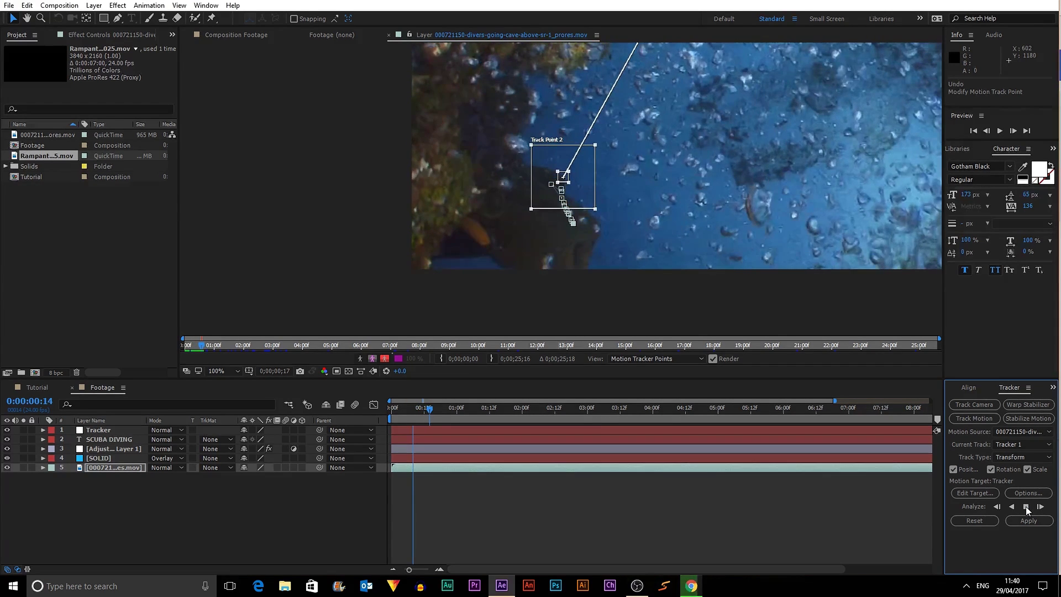
pyautogui.click(1026, 505)
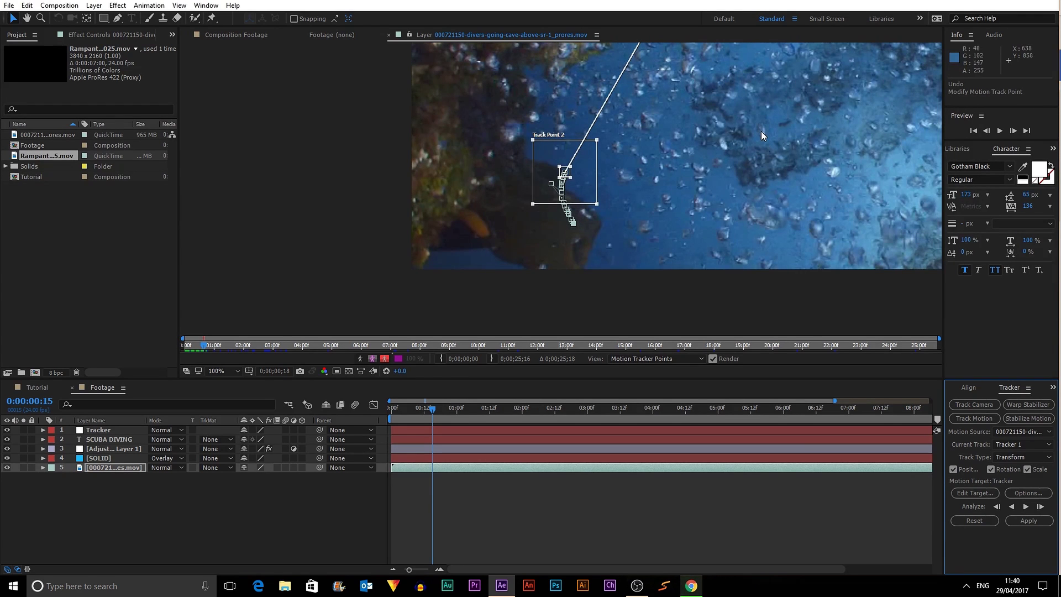
# Step: Reposition Track Point 1 back toward the coral edge at 0:00:00:15
pyautogui.scroll(-4, 761, 131)
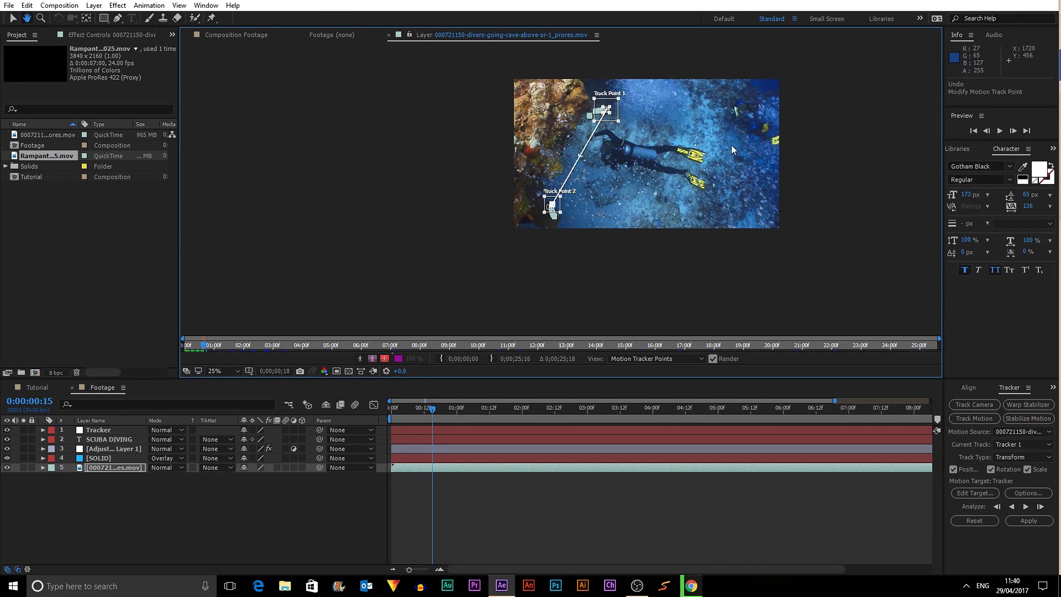
pyautogui.scroll(4, 731, 145)
pyautogui.moveTo(648, 139); pyautogui.dragTo(727, 334)
pyautogui.moveTo(698, 213); pyautogui.dragTo(637, 192)
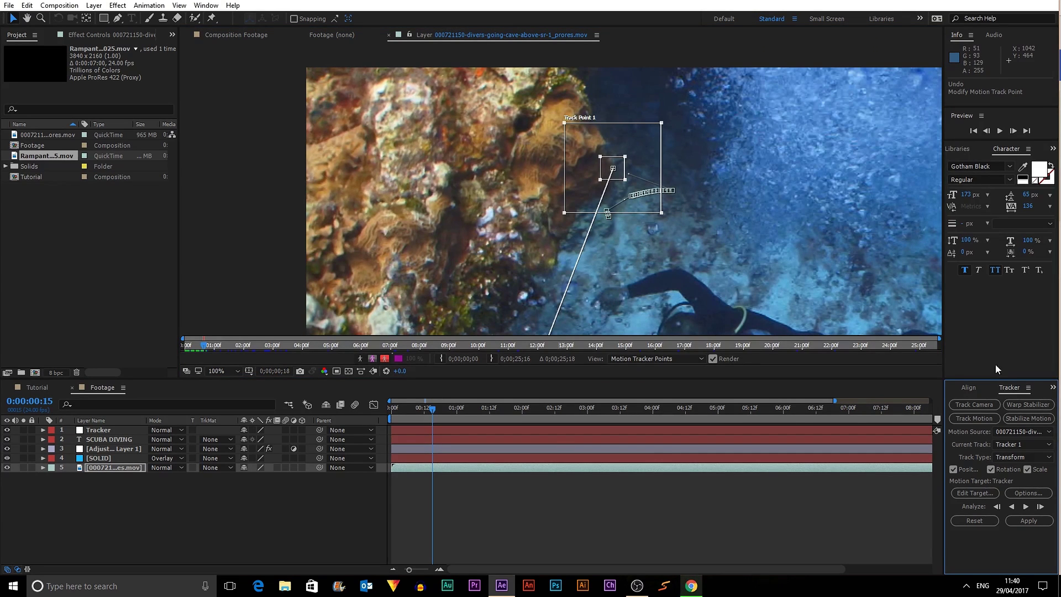
# Step: Analyze the track one frame at a time backward to 0:00:00:10 to correct Track Point 1
pyautogui.click(996, 507)
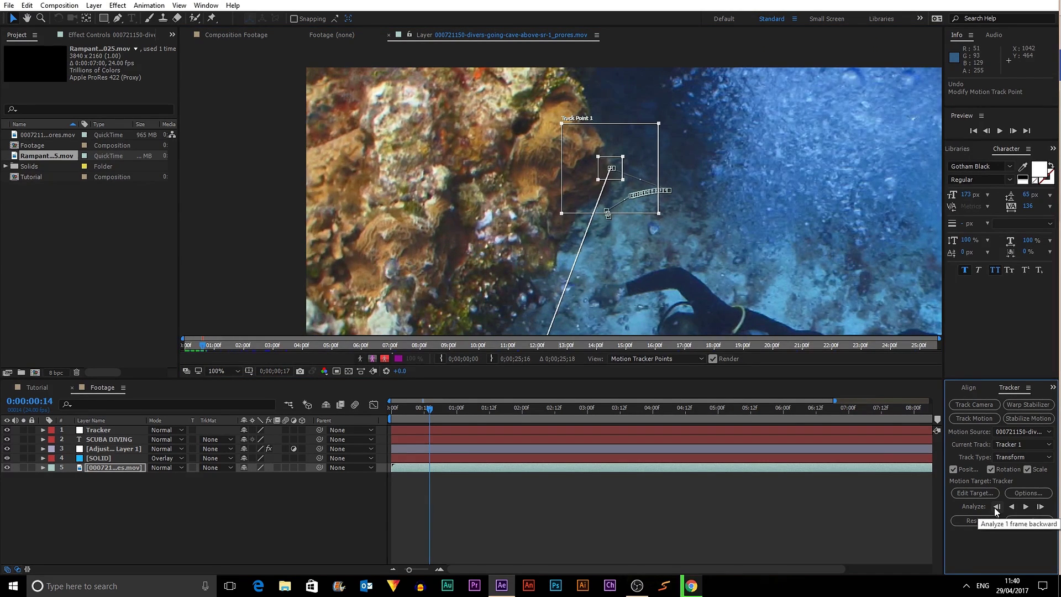
pyautogui.click(996, 507)
pyautogui.click(996, 507)
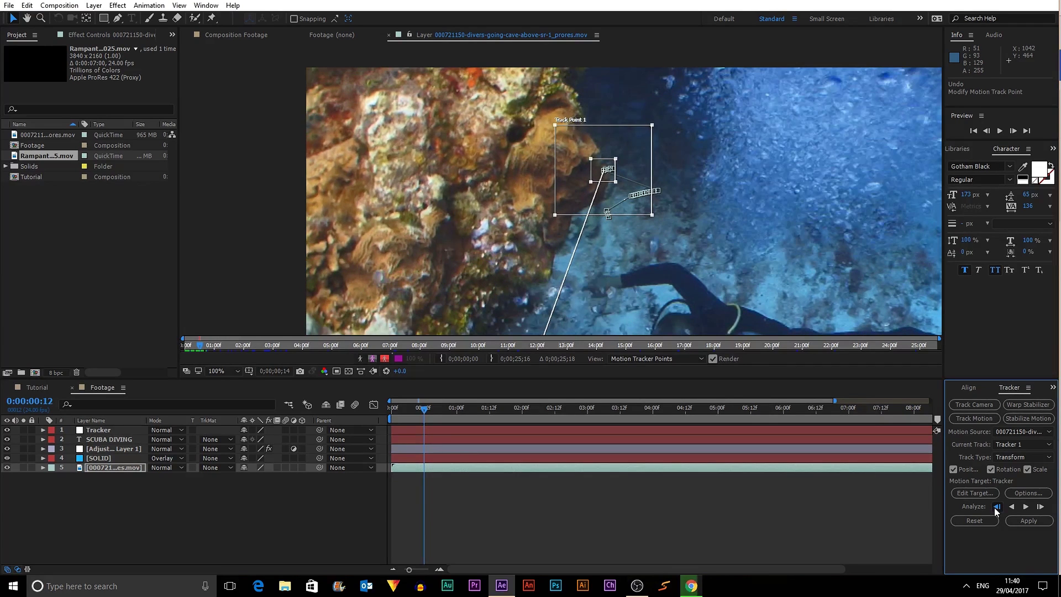
pyautogui.click(995, 507)
pyautogui.click(996, 507)
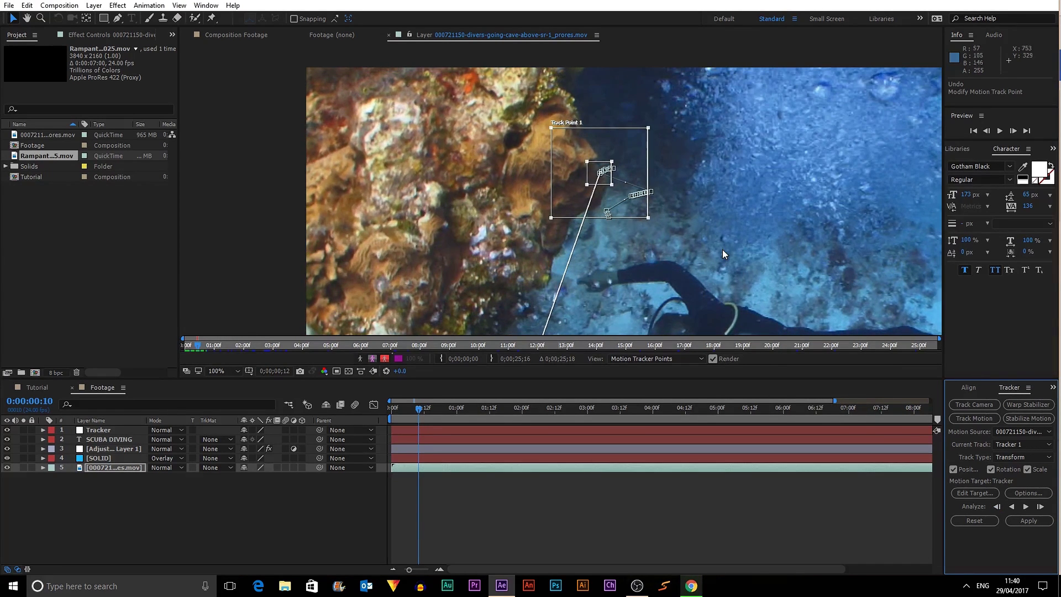
pyautogui.scroll(-4, 721, 250)
pyautogui.scroll(2, 617, 207)
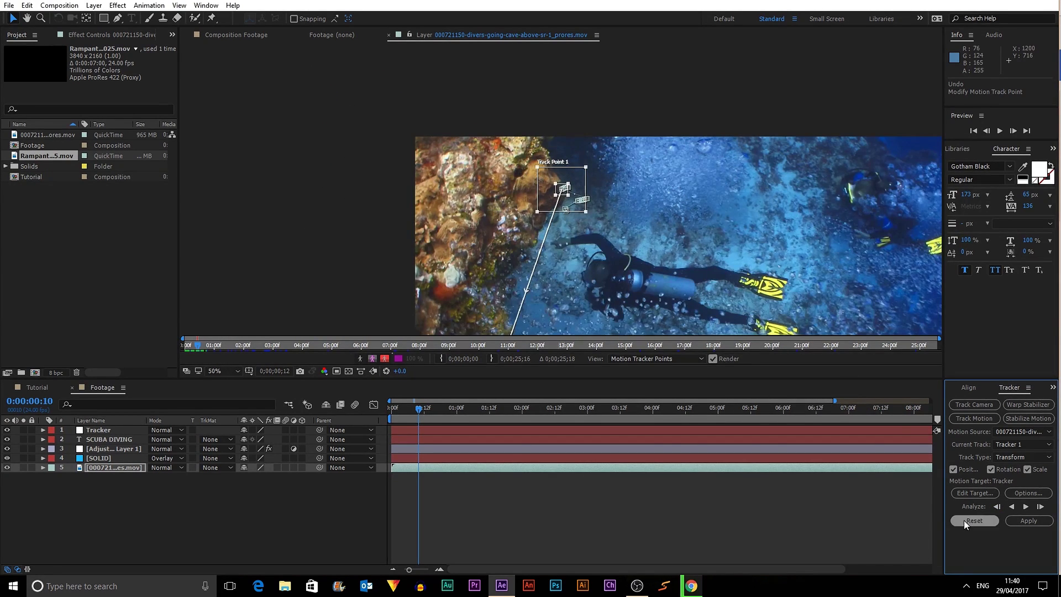
# Step: Set the Tracker null layer as the motion target
pyautogui.click(986, 492)
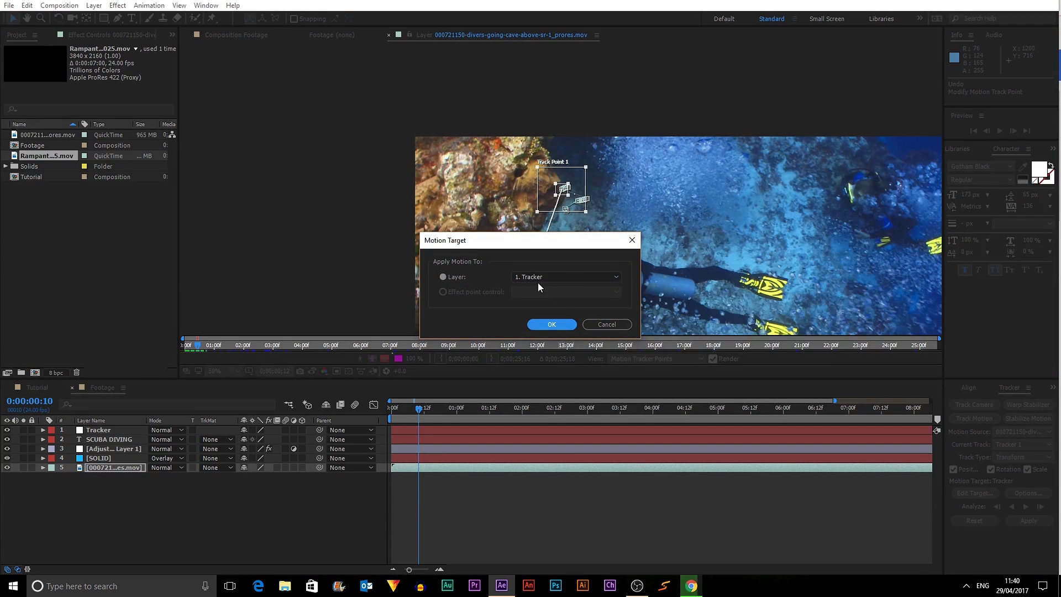
pyautogui.click(543, 277)
pyautogui.click(546, 292)
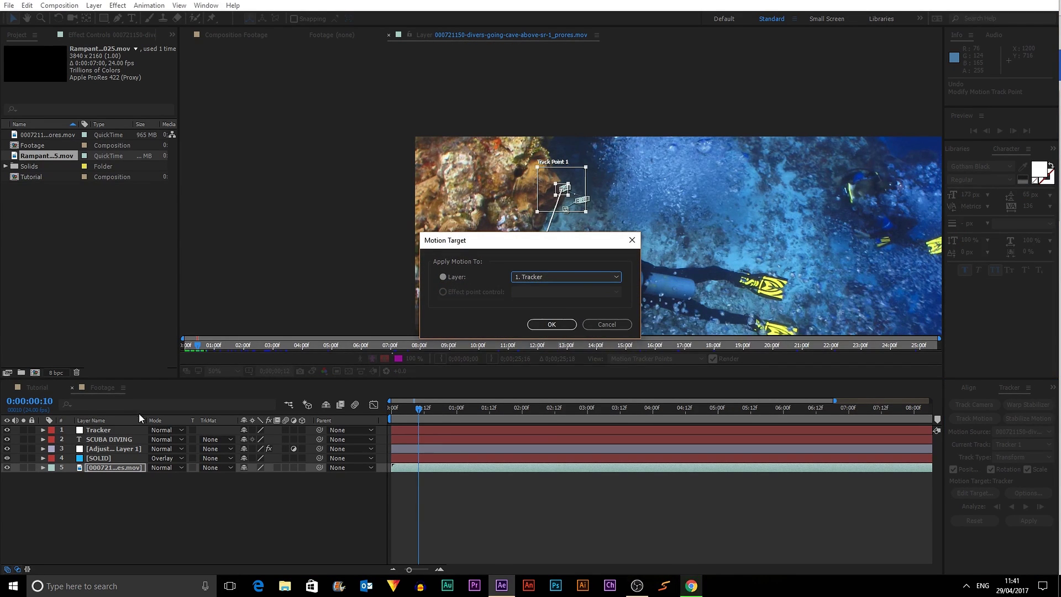
pyautogui.click(551, 326)
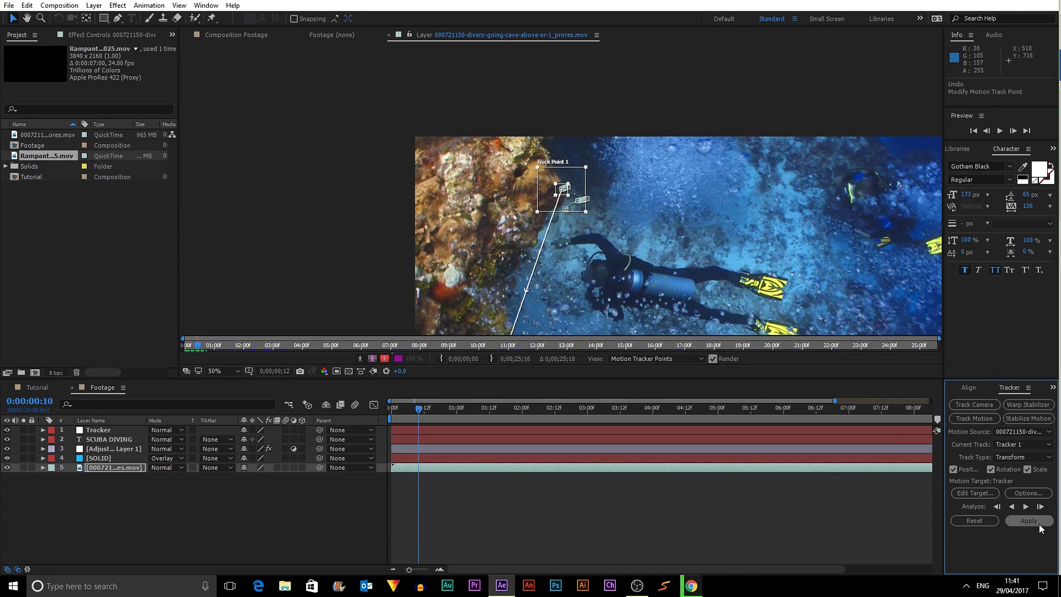
# Step: Apply the tracked motion to the Tracker null, confirming the dimensions to use
pyautogui.click(1028, 520)
pyautogui.click(550, 282)
pyautogui.click(531, 283)
pyautogui.click(524, 304)
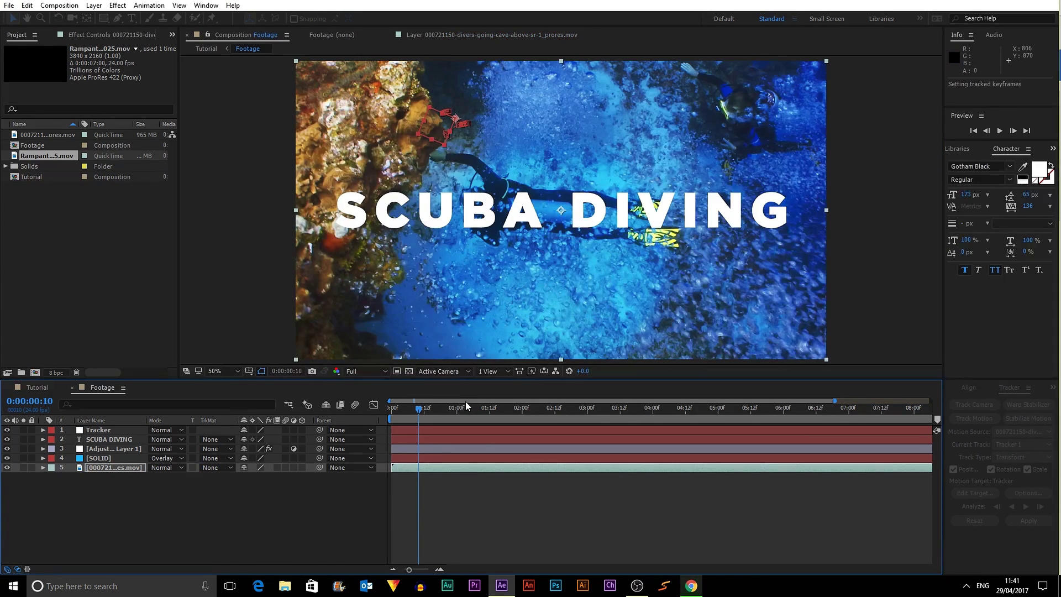
# Step: Scrub through the Tracker null's tracked keyframes, return to the first frame, and collapse and deselect the layer
pyautogui.click(100, 430)
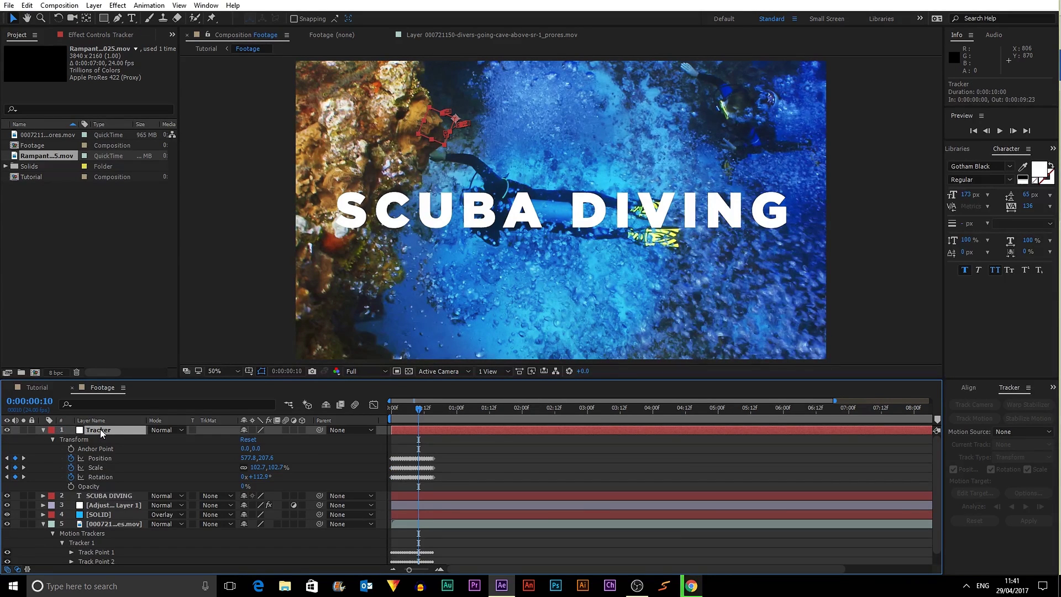
pyautogui.moveTo(410, 408); pyautogui.dragTo(432, 410)
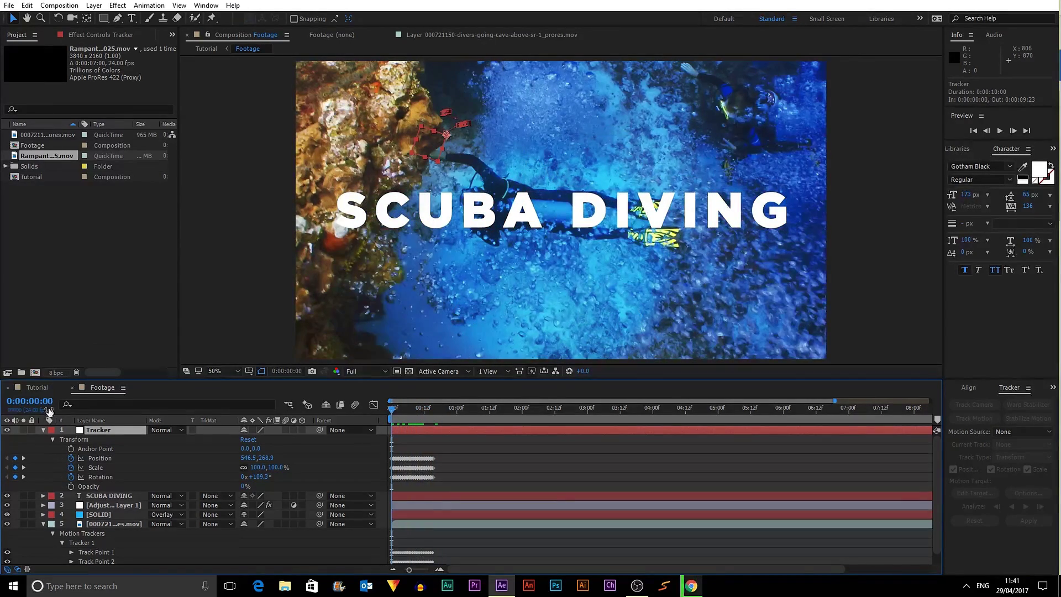
pyautogui.click(42, 430)
pyautogui.click(244, 537)
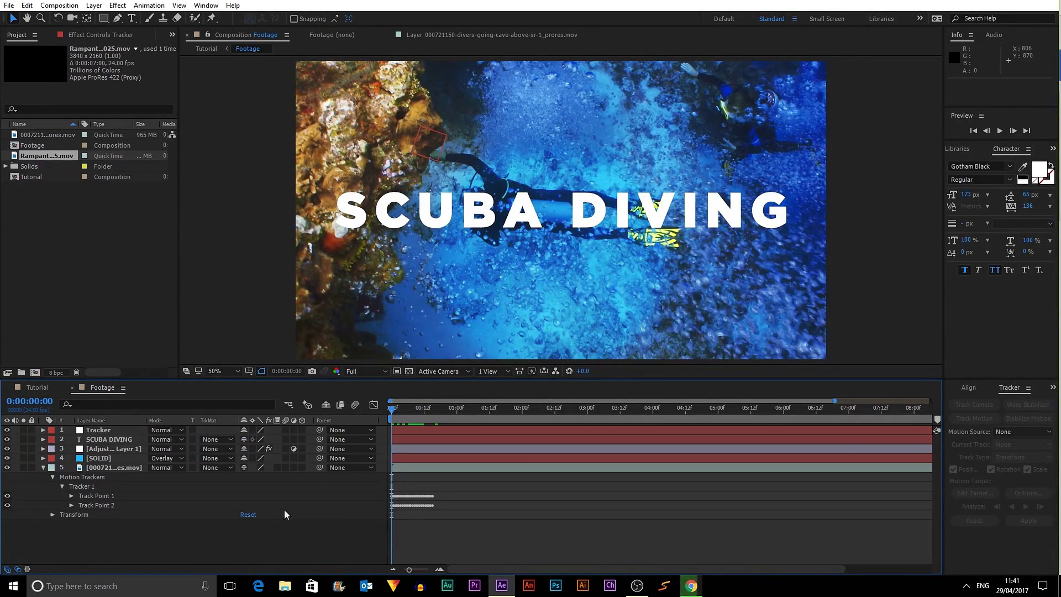
# Step: Parent the SCUBA DIVING text layer to the Tracker null, preview the tracked motion and return to the first frame
pyautogui.moveTo(319, 439); pyautogui.dragTo(115, 428)
pyautogui.click(1000, 131)
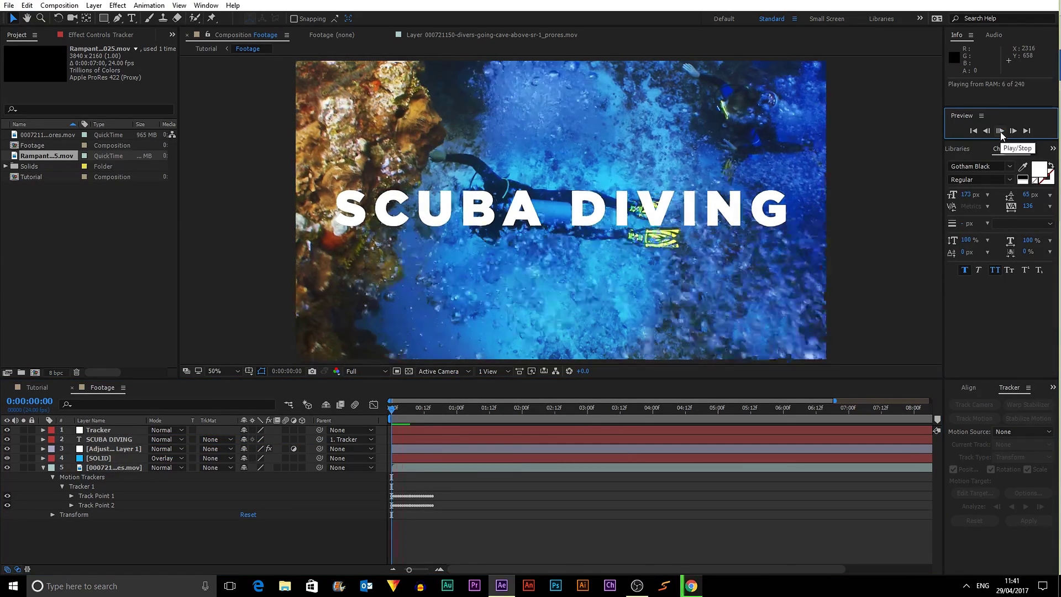
pyautogui.click(1000, 131)
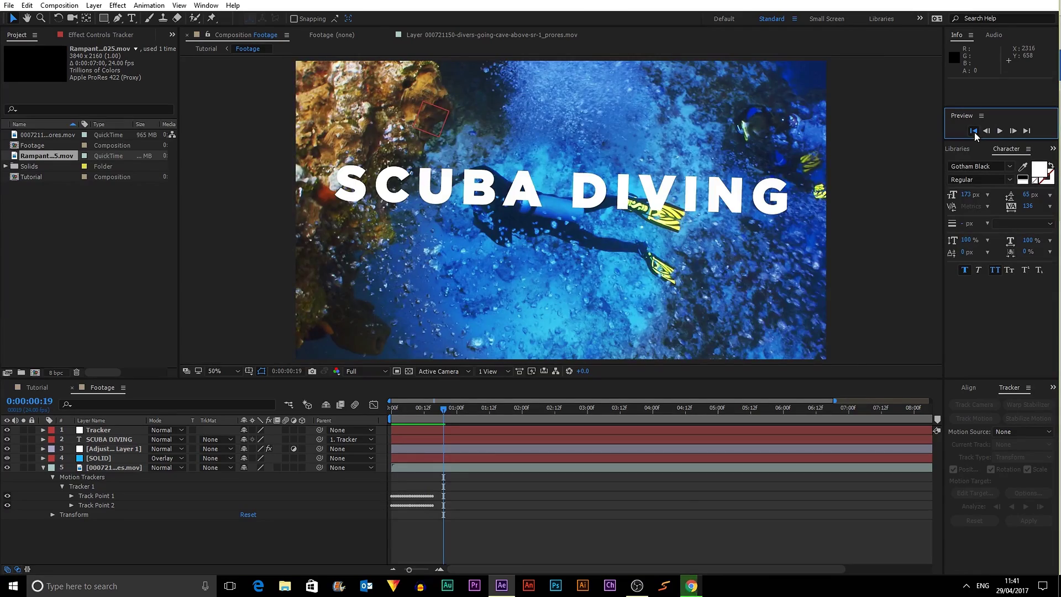
pyautogui.click(1000, 132)
pyautogui.click(999, 131)
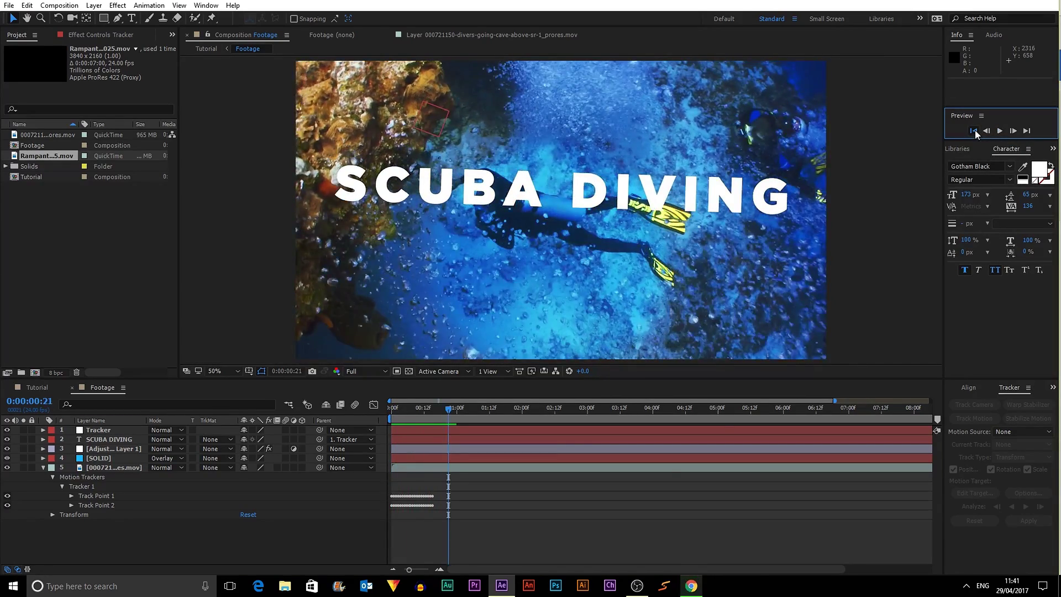
pyautogui.click(974, 130)
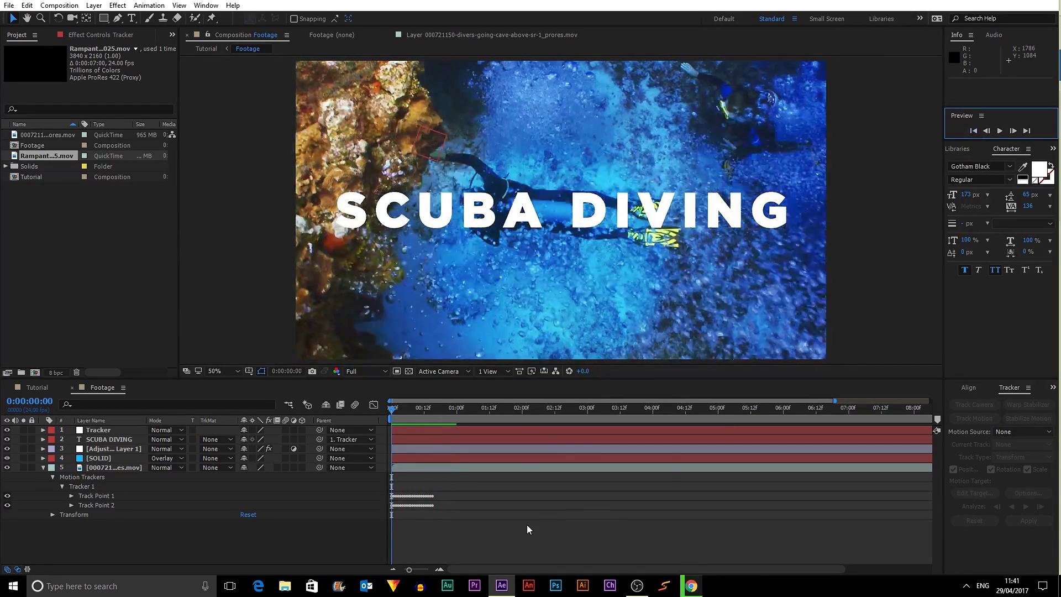
# Step: Delete the SCUBA DIVING text layer and the Tracker null from the Footage composition
pyautogui.click(526, 525)
pyautogui.click(116, 440)
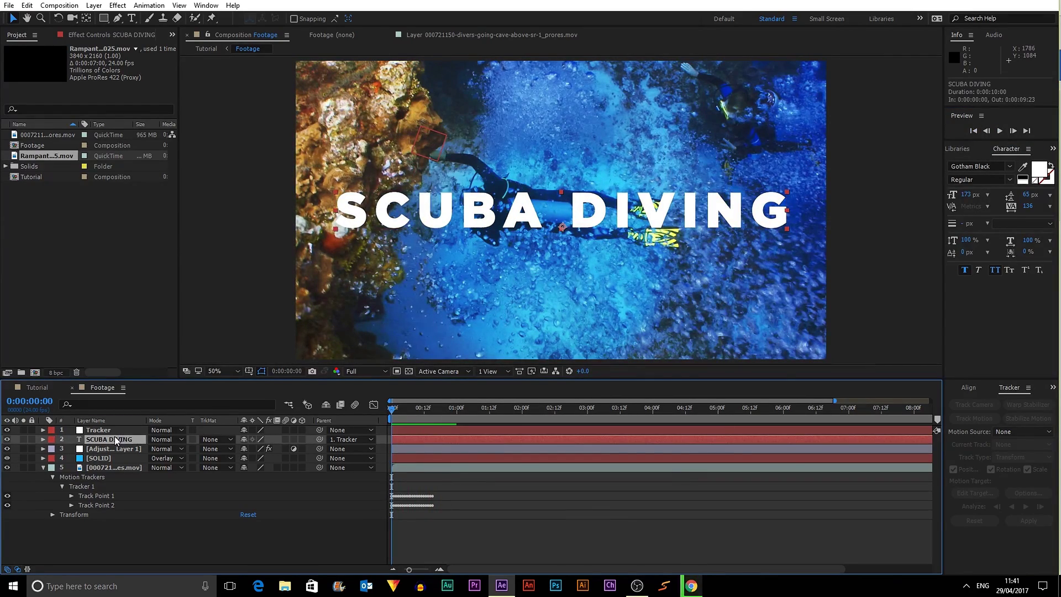
pyautogui.press('Delete')
pyautogui.click(114, 430)
pyautogui.press('Delete')
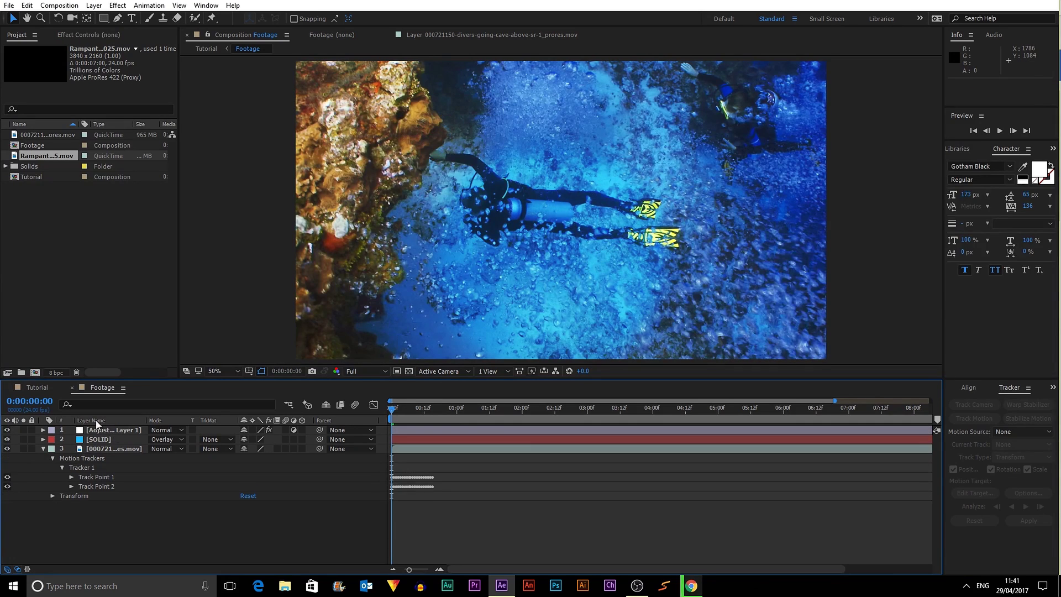
# Step: In the Tutorial composition, pre-compose the Point, Underline and TUTORIAL layers into a new composition named Text
pyautogui.click(37, 387)
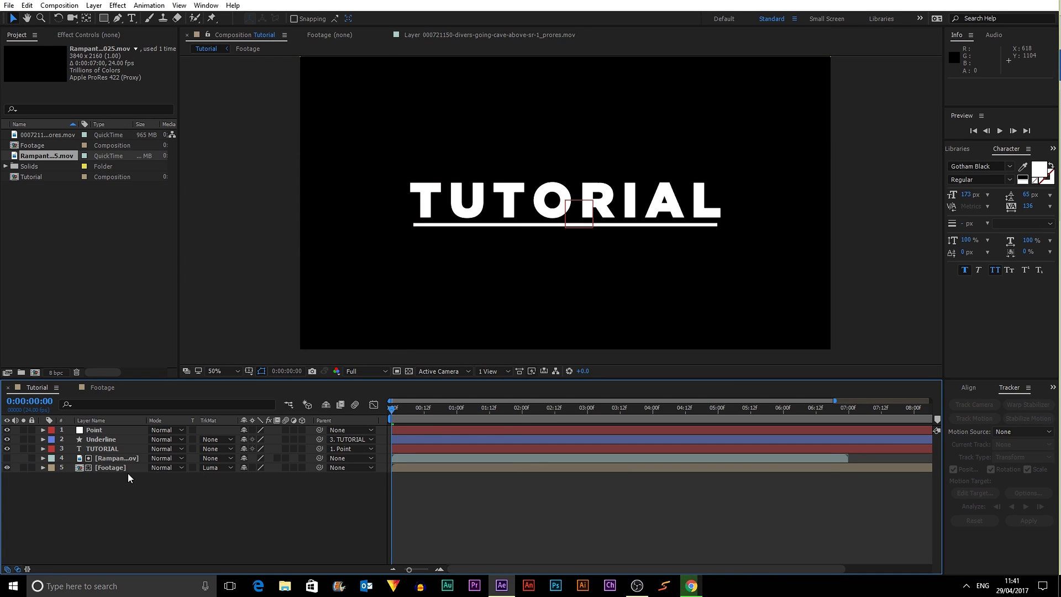
pyautogui.moveTo(421, 407); pyautogui.dragTo(501, 407)
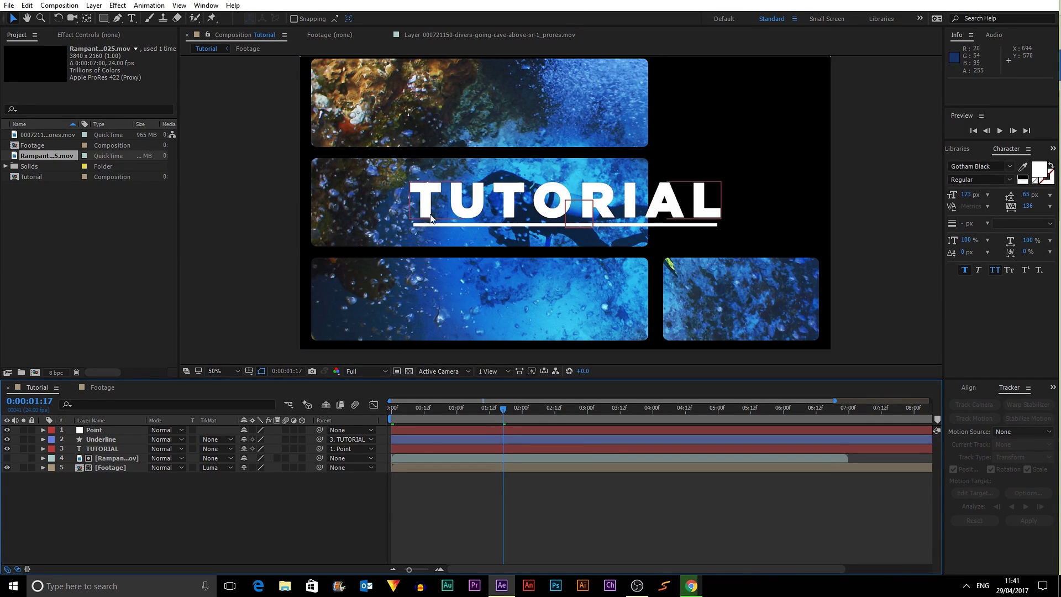
pyautogui.click(119, 448)
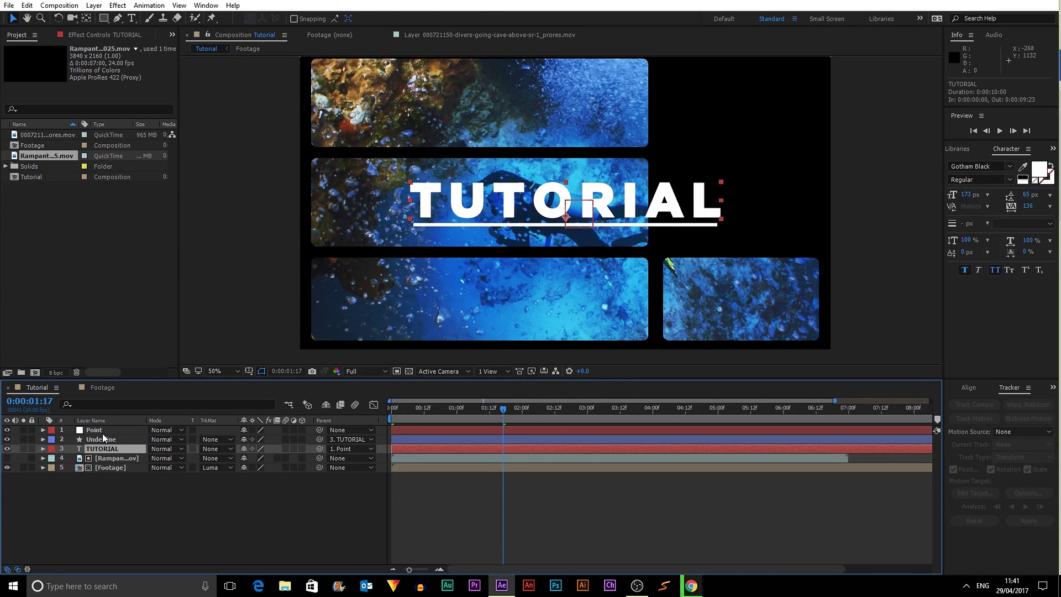
pyautogui.keyDown('shift'); pyautogui.click(101, 431); pyautogui.keyUp('shift')
pyautogui.rightClick(101, 430)
pyautogui.click(148, 475)
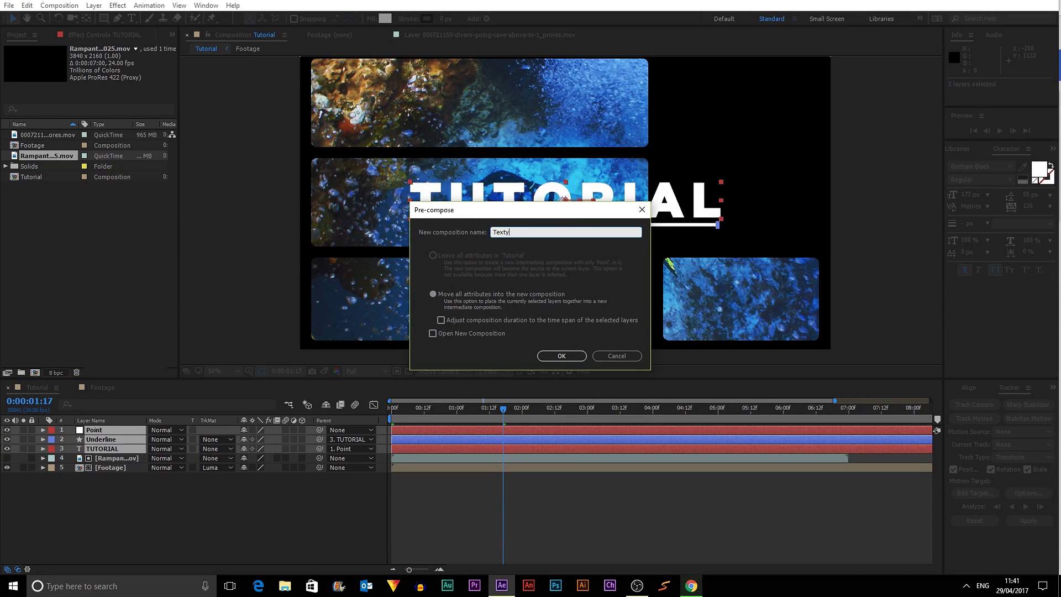
pyautogui.write('Texty')
pyautogui.press('BackSpace')
pyautogui.press('Return')
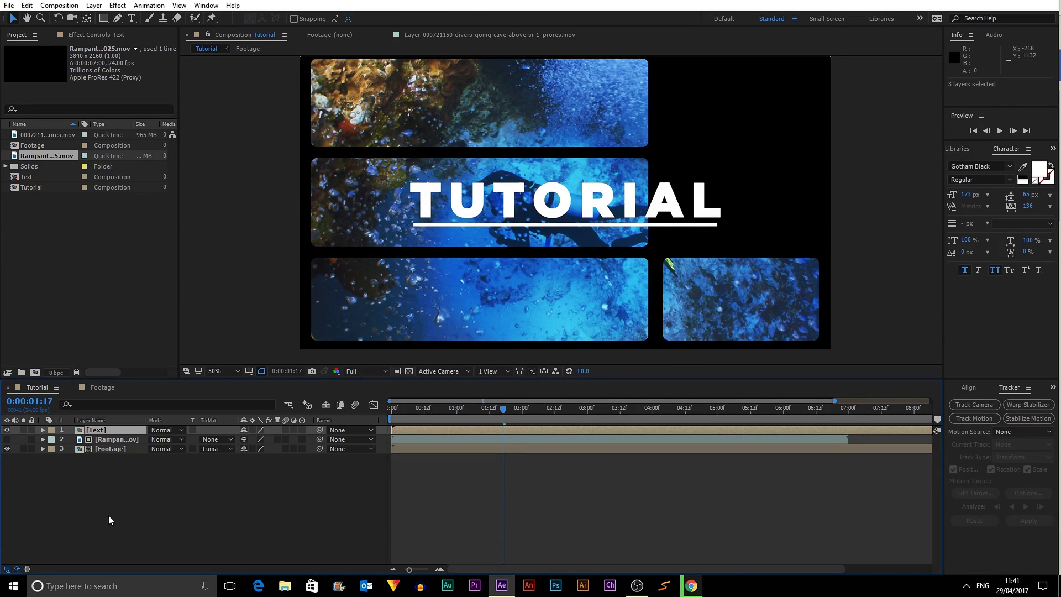
# Step: Make the Text layer 3D and expand its Transform properties
pyautogui.click(108, 515)
pyautogui.click(114, 421)
pyautogui.click(118, 429)
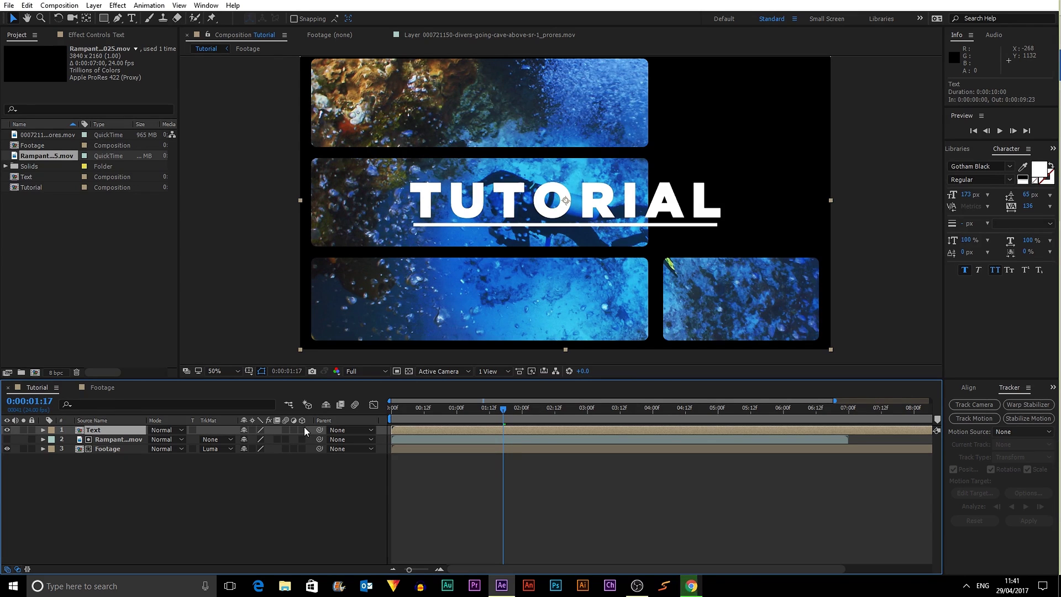
pyautogui.click(302, 428)
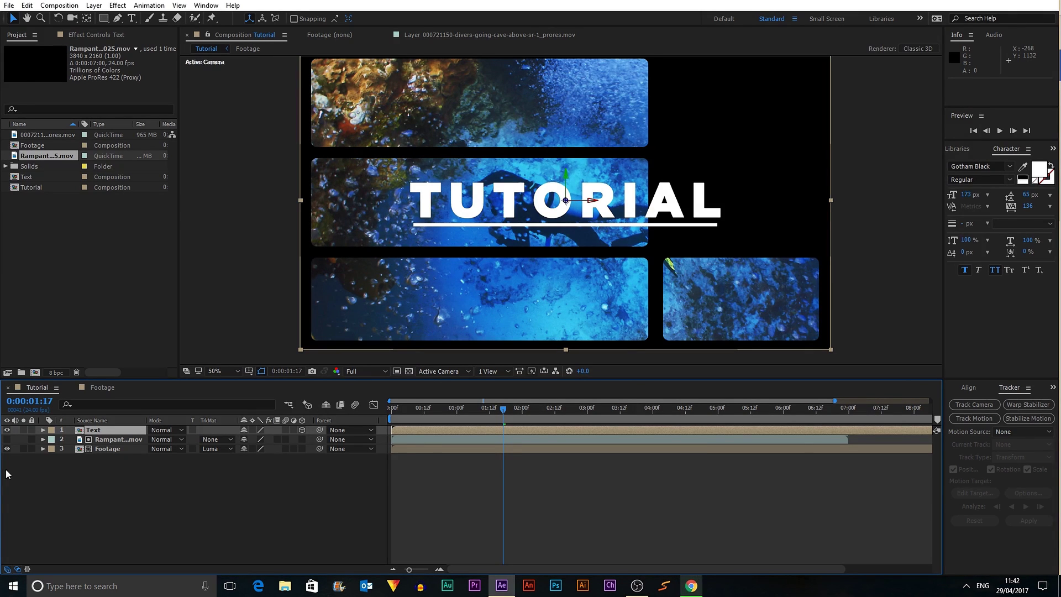
pyautogui.click(43, 429)
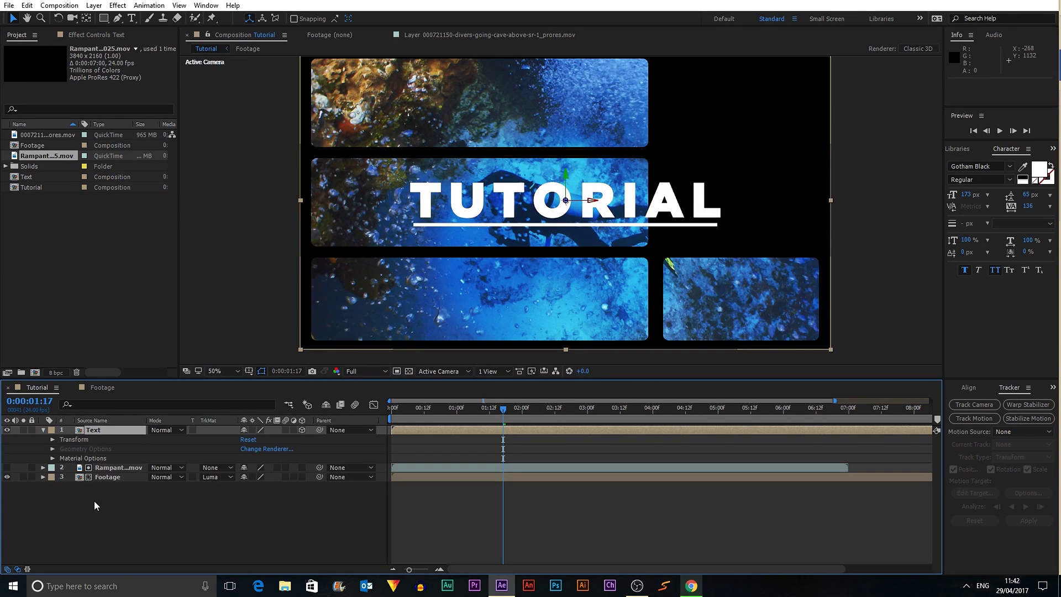
pyautogui.click(52, 439)
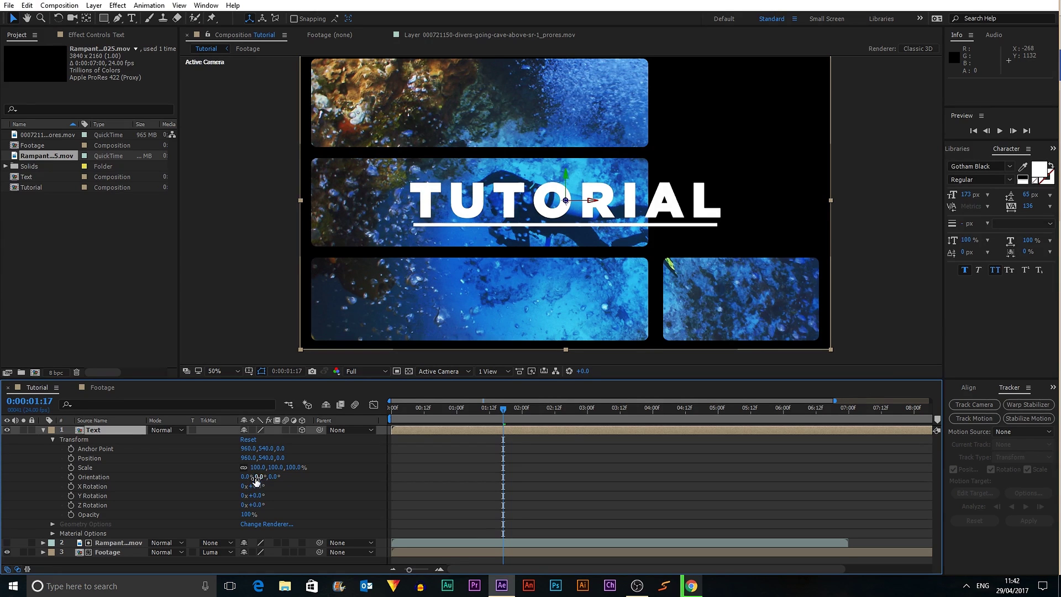
# Step: Try out different Orientation angles and a closer Z position on the Text layer, undoing each change
pyautogui.moveTo(256, 479); pyautogui.dragTo(313, 473)
pyautogui.hotkey('ctrl', 'z')
pyautogui.hotkey('ctrl', 'z')
pyautogui.moveTo(242, 476); pyautogui.dragTo(359, 475)
pyautogui.hotkey('ctrl', 'z')
pyautogui.moveTo(283, 458); pyautogui.dragTo(2, 469)
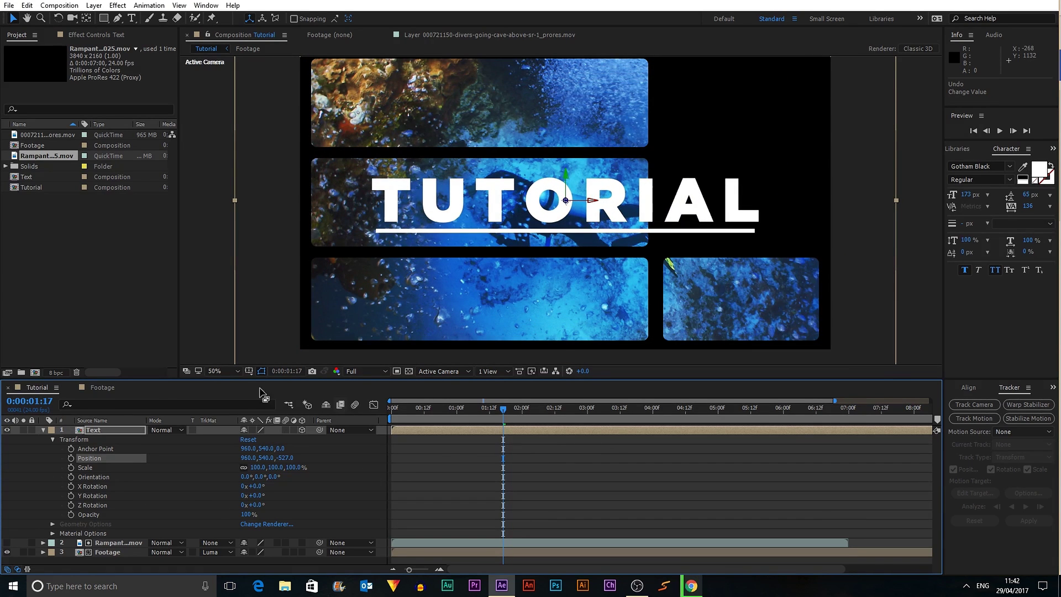
pyautogui.hotkey('ctrl', 'z')
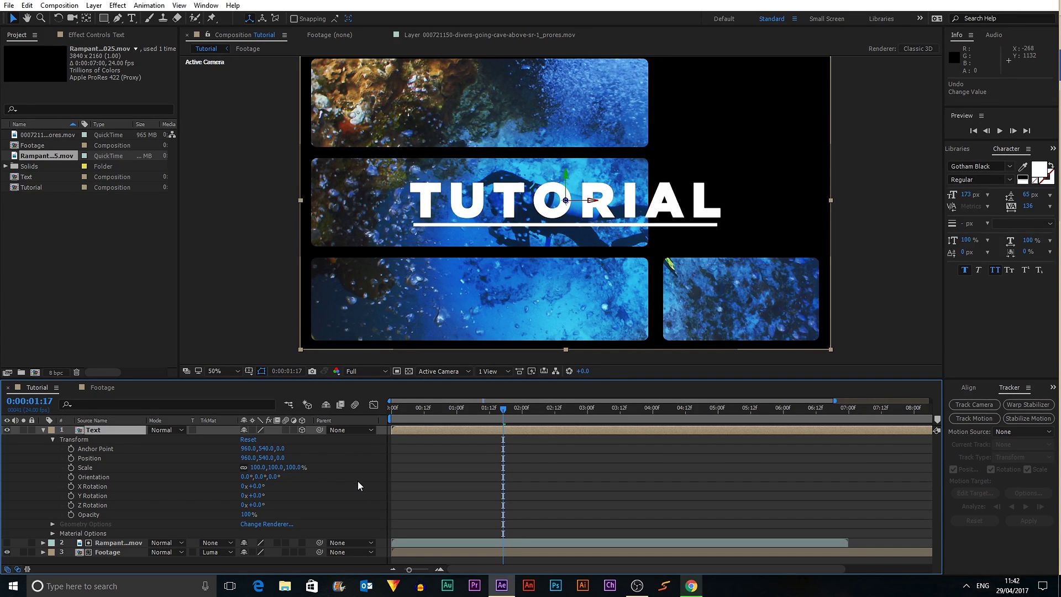
# Step: Set the Text layer's Y orientation to 276° at the first frame and start keyframing Orientation there
pyautogui.moveTo(262, 477)
pyautogui.mouseDown()
pyautogui.moveTo(272, 476)
pyautogui.moveTo(246, 474)
pyautogui.mouseUp()
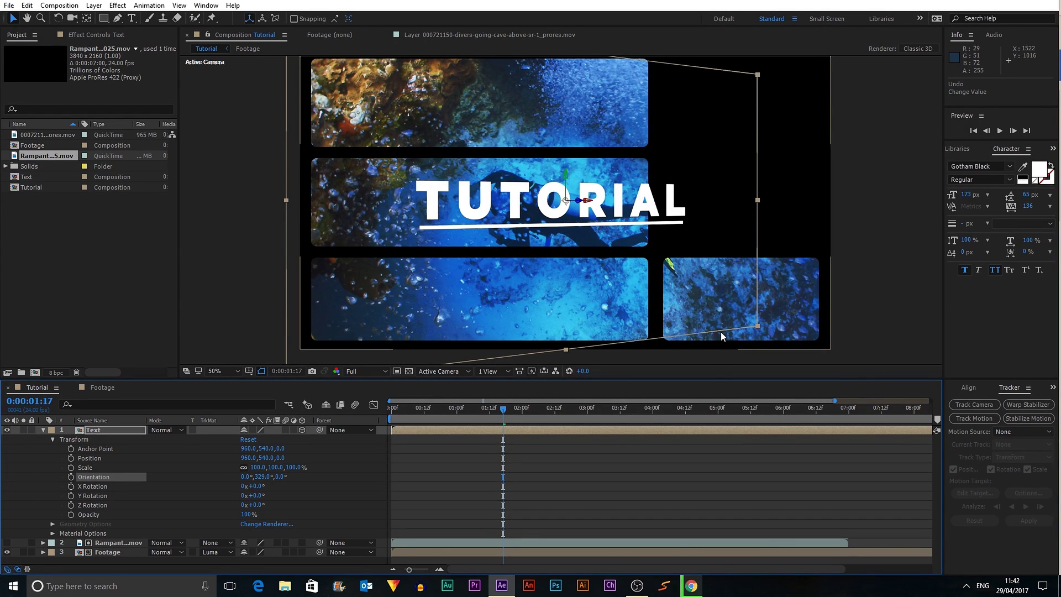
pyautogui.moveTo(424, 417); pyautogui.dragTo(367, 414)
pyautogui.moveTo(263, 477); pyautogui.dragTo(234, 475)
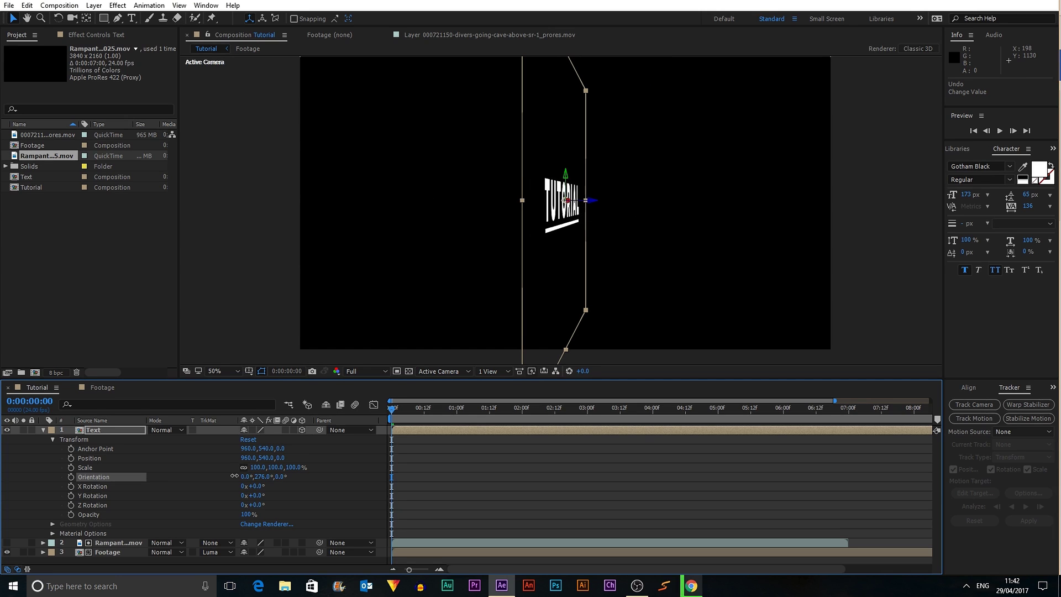
pyautogui.click(71, 476)
# Step: Add a second Orientation keyframe at 0:00:03:12 with the Y orientation set to 0°
pyautogui.click(397, 408)
pyautogui.moveTo(411, 410); pyautogui.dragTo(620, 422)
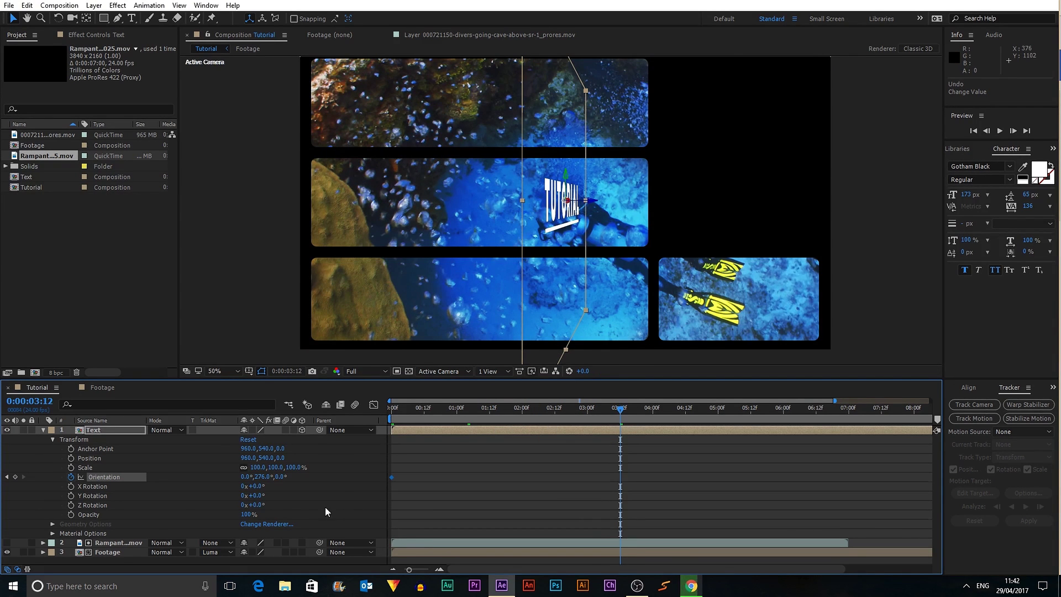
pyautogui.click(267, 477)
pyautogui.write('0')
pyautogui.press('Return')
# Step: Preview the Text layer's rotation from the first frame, stop the playback and deselect the layer
pyautogui.press('Home')
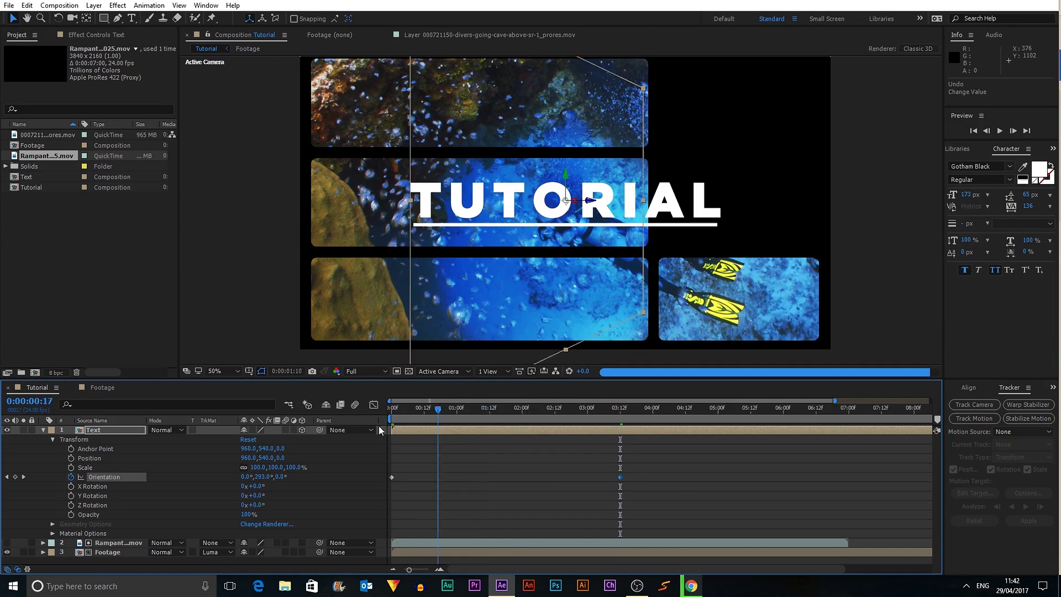
pyautogui.click(999, 131)
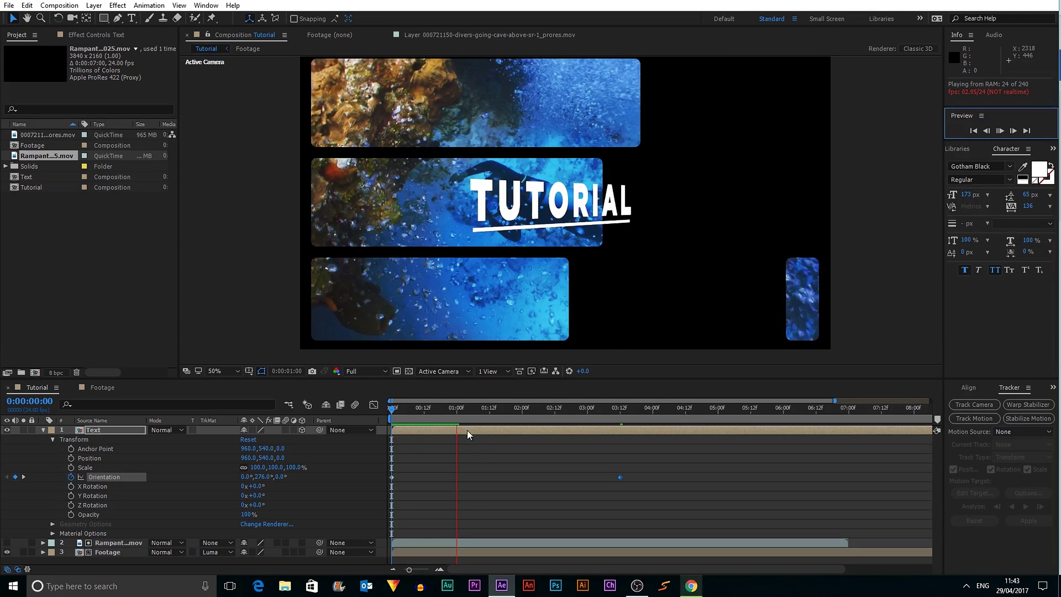
pyautogui.click(1001, 131)
pyautogui.click(973, 130)
pyautogui.click(1001, 131)
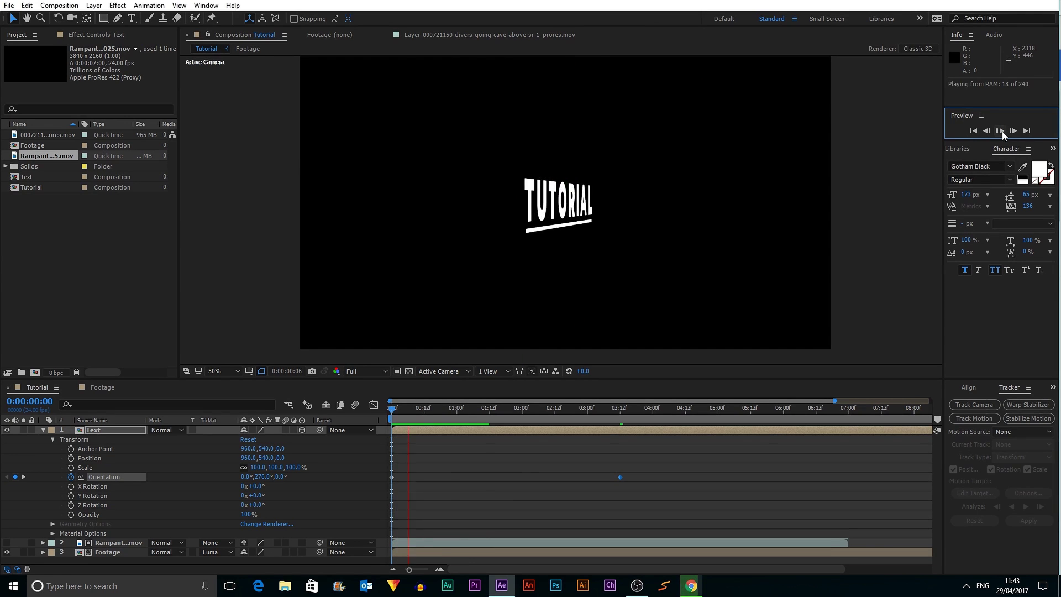
pyautogui.click(1001, 131)
pyautogui.click(763, 173)
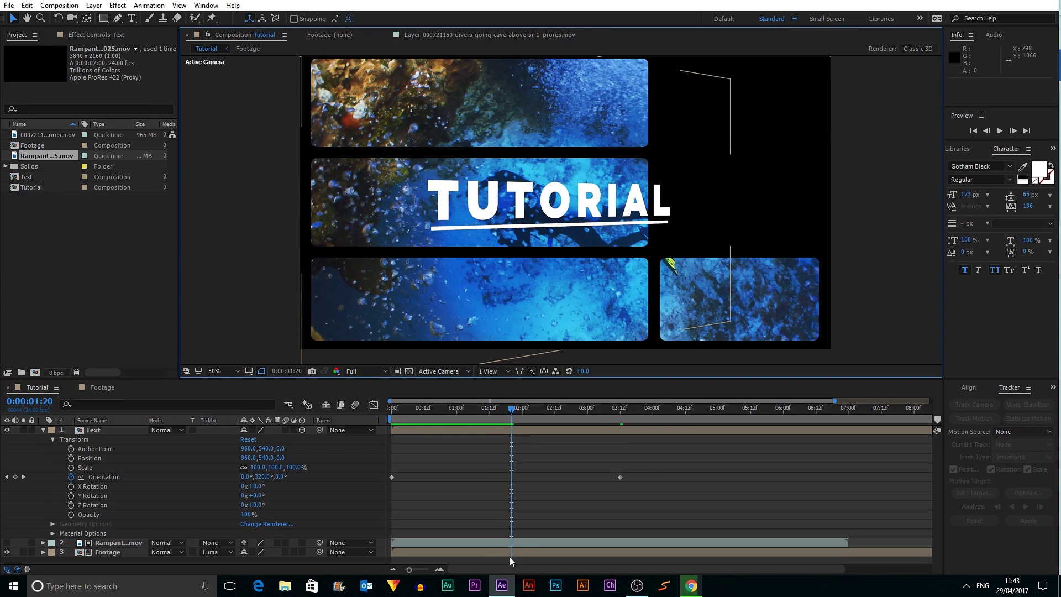
# Step: Apply Easy Ease to both Orientation keyframes of the Text layer
pyautogui.moveTo(686, 504); pyautogui.dragTo(387, 465)
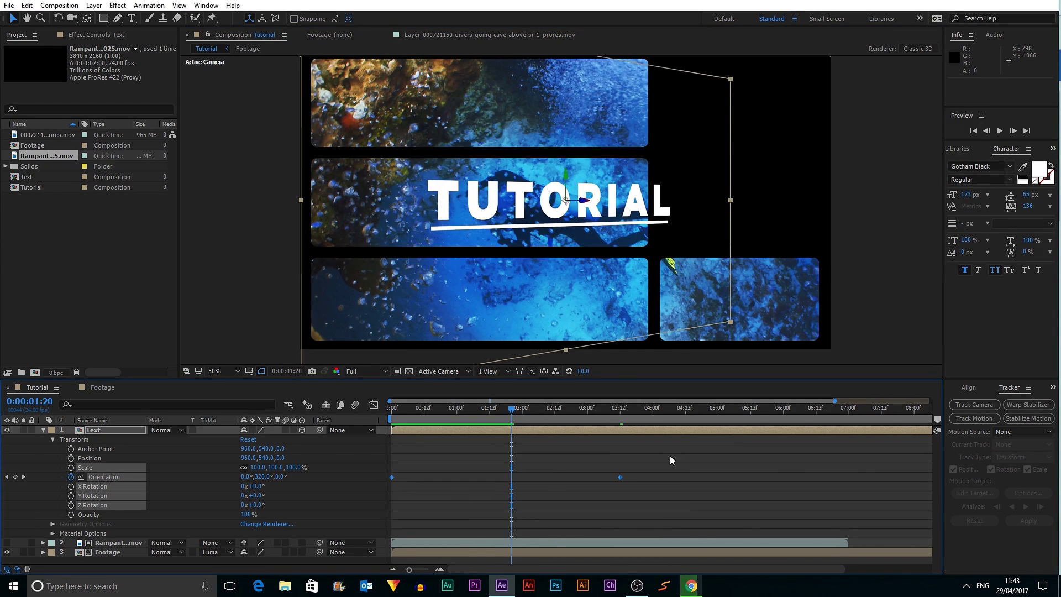
pyautogui.rightClick(619, 477)
pyautogui.moveTo(673, 474)
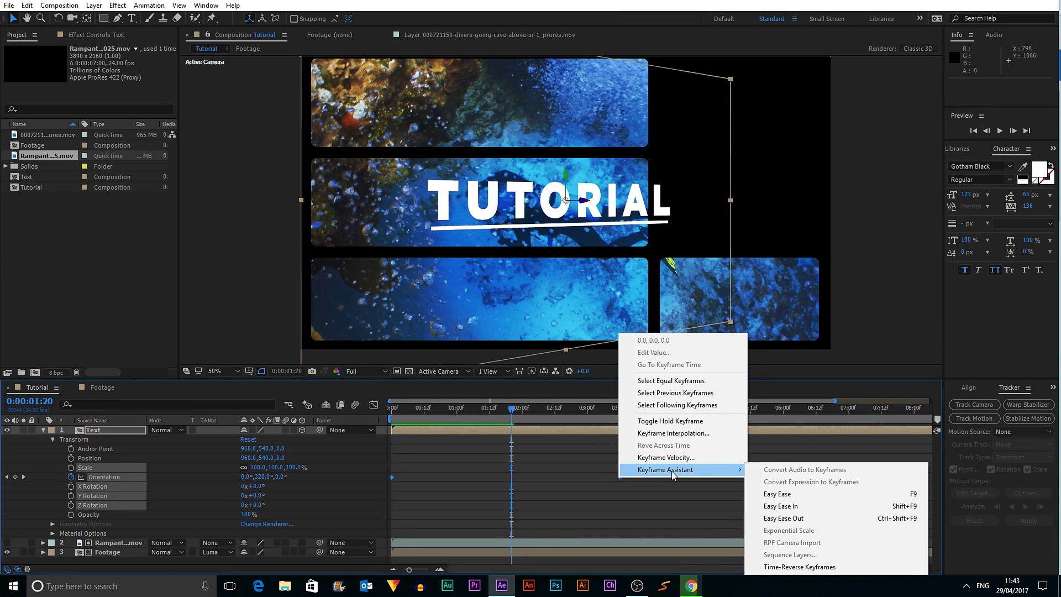
pyautogui.click(777, 494)
pyautogui.moveTo(666, 490); pyautogui.dragTo(312, 453)
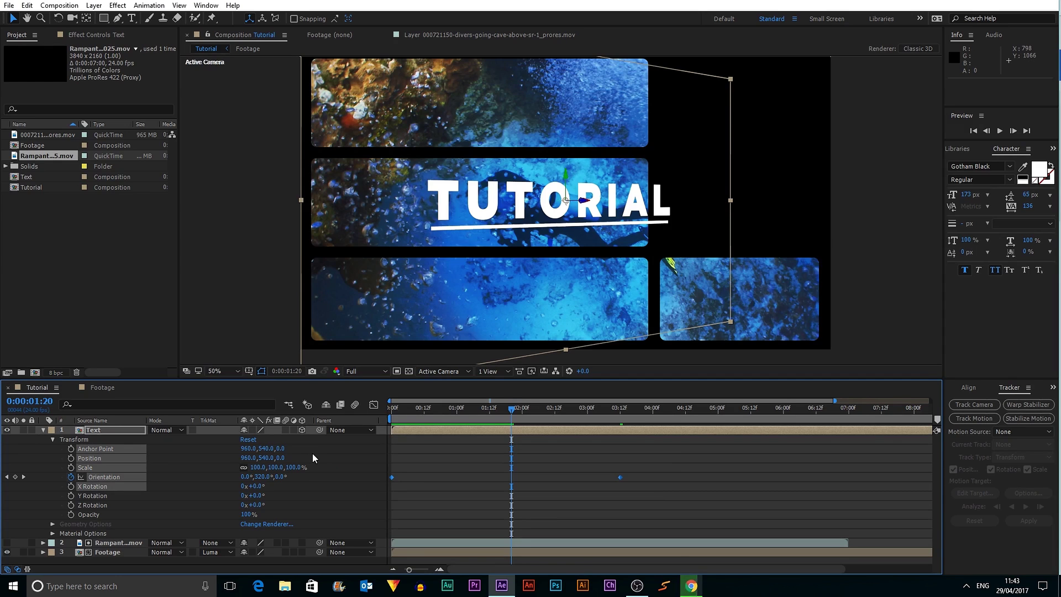
pyautogui.click(571, 499)
pyautogui.click(392, 478)
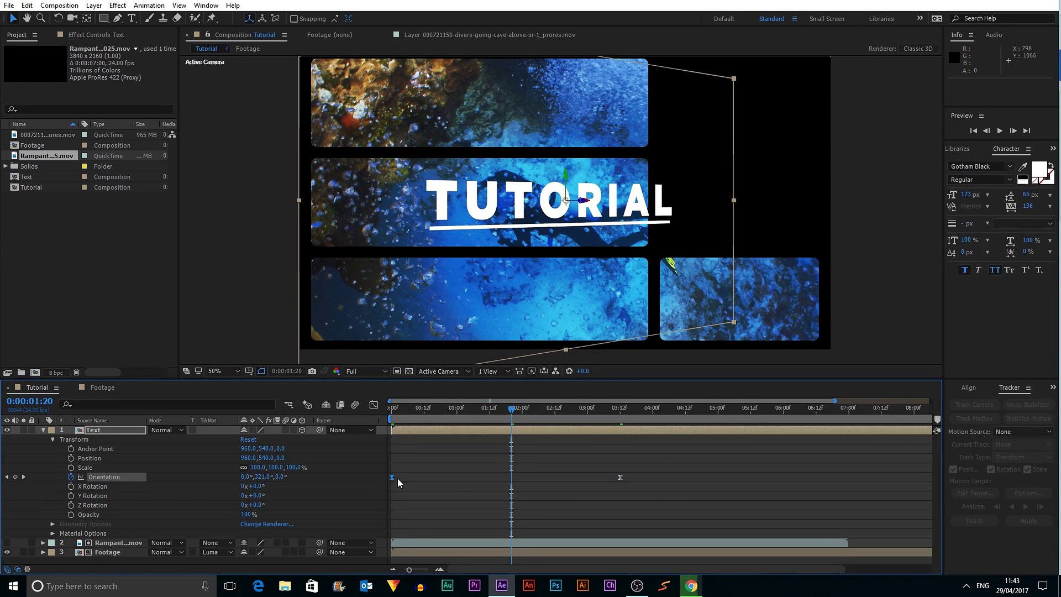
pyautogui.click(620, 477)
pyautogui.click(656, 494)
# Step: Preview the eased text rotation from the first frame and return to the start
pyautogui.moveTo(426, 408); pyautogui.dragTo(341, 418)
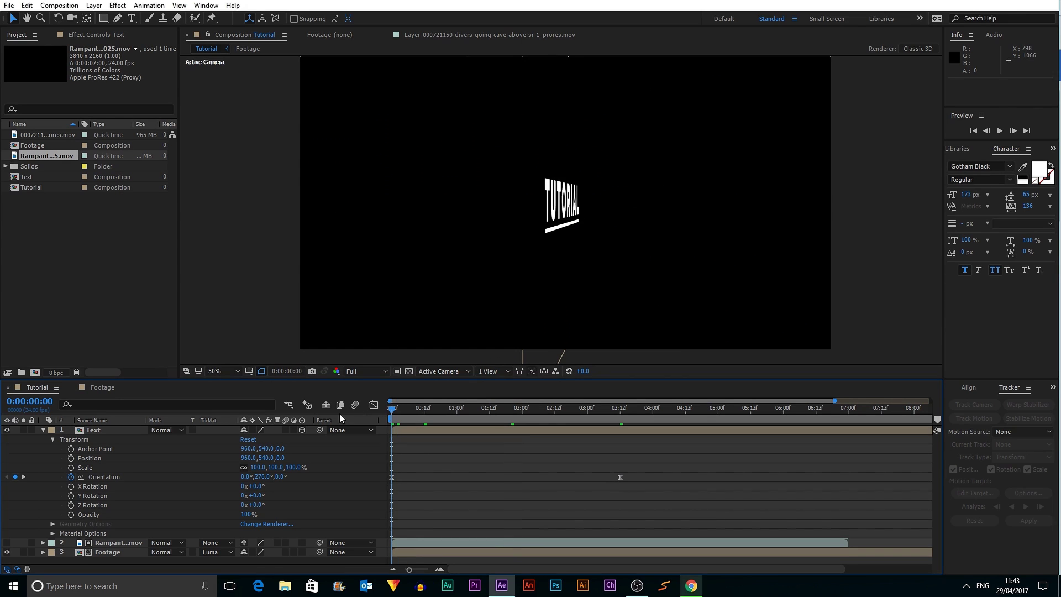
pyautogui.click(1002, 131)
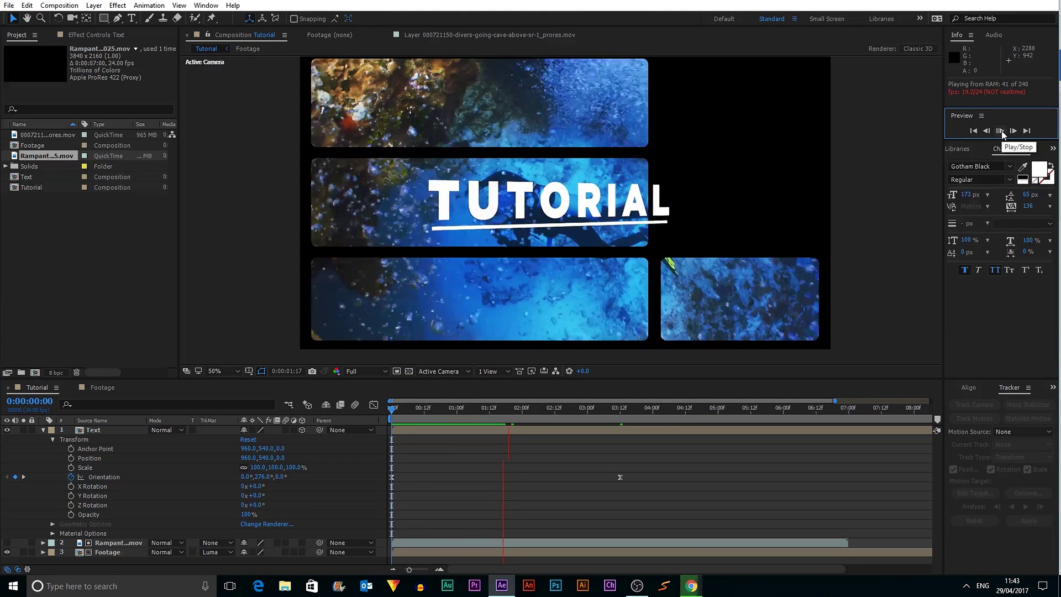
pyautogui.click(1002, 130)
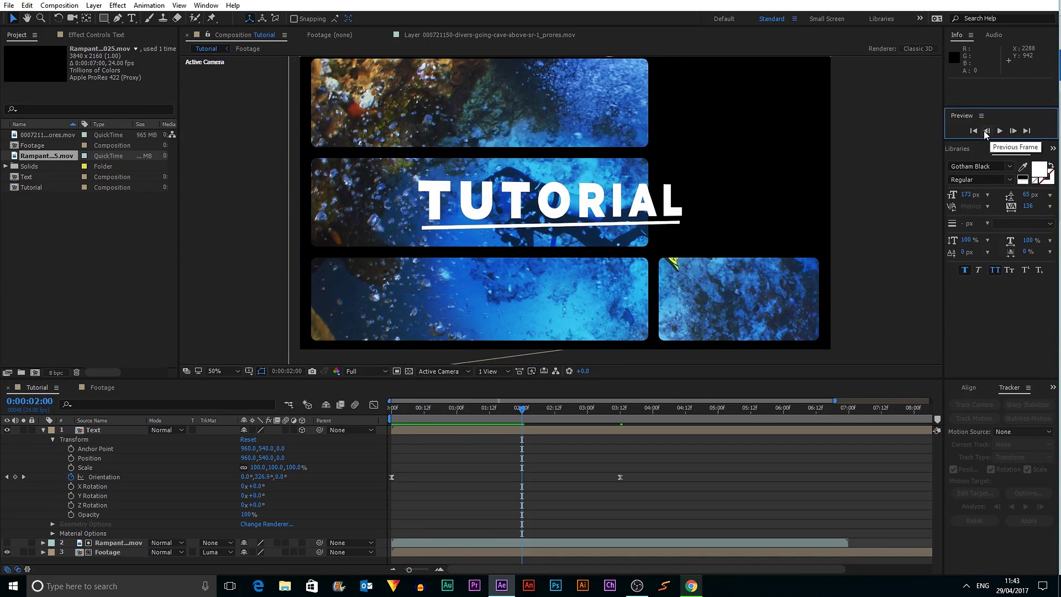
pyautogui.click(997, 131)
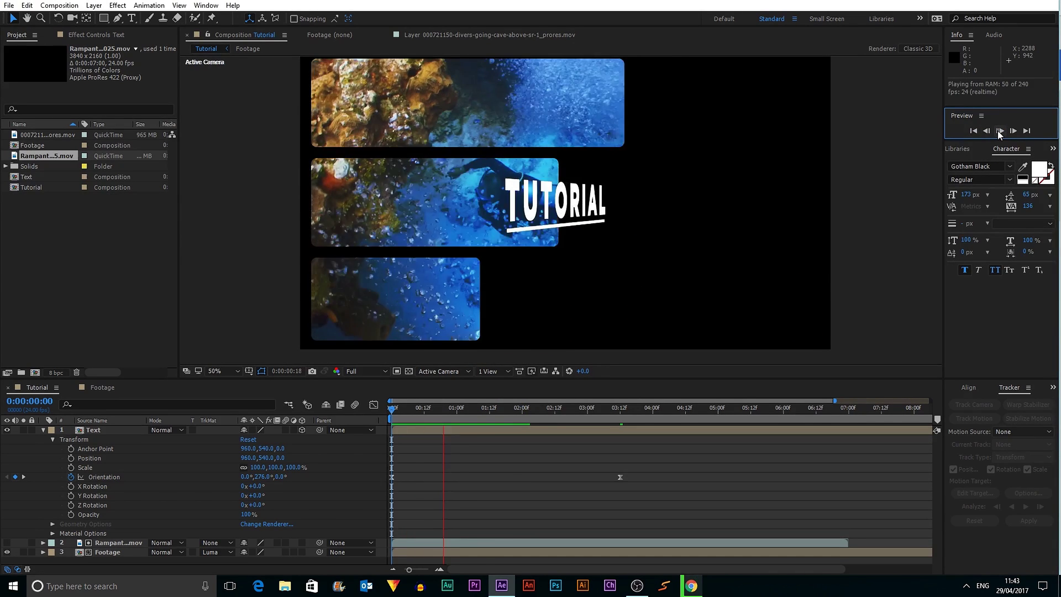
pyautogui.moveTo(403, 405)
pyautogui.mouseDown()
pyautogui.moveTo(376, 407)
pyautogui.moveTo(621, 412)
pyautogui.moveTo(391, 419)
pyautogui.mouseUp()
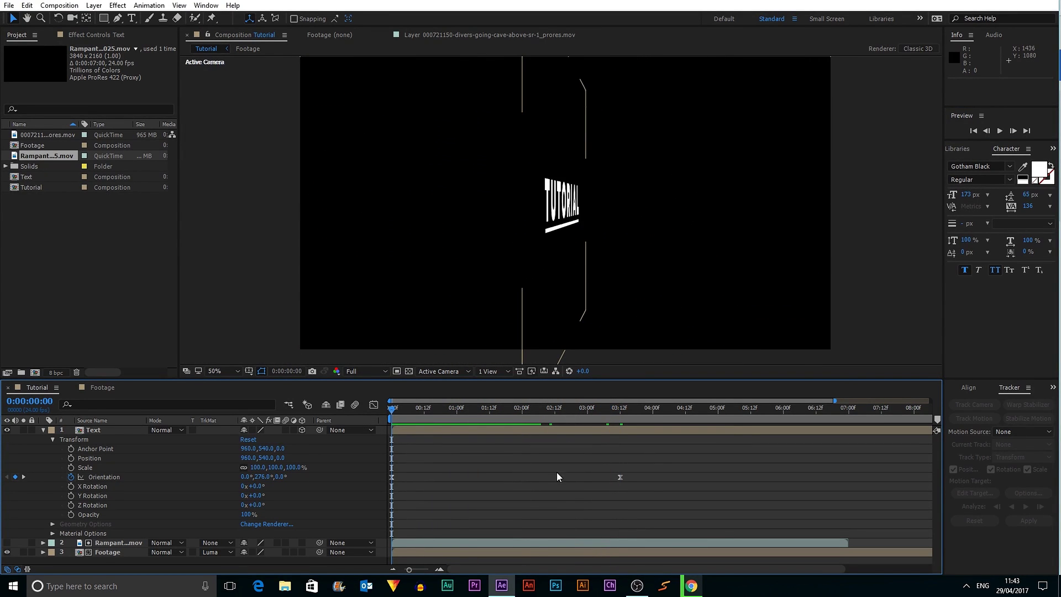
# Step: Show only the Text layer's Orientation curve in the Graph Editor and fit the whole graph to the view
pyautogui.moveTo(652, 462); pyautogui.dragTo(348, 489)
pyautogui.click(528, 410)
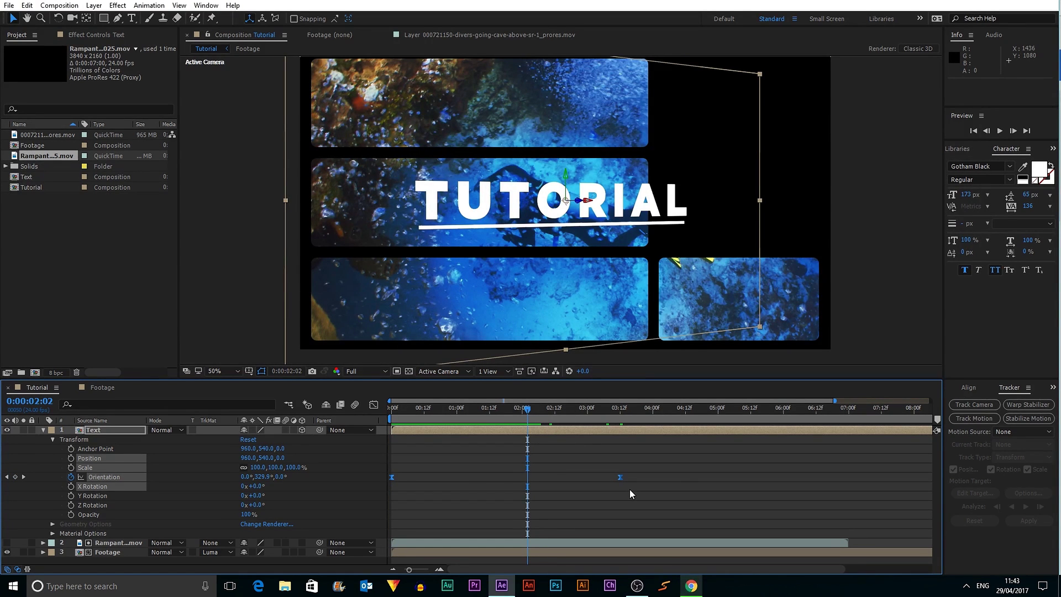
pyautogui.click(373, 405)
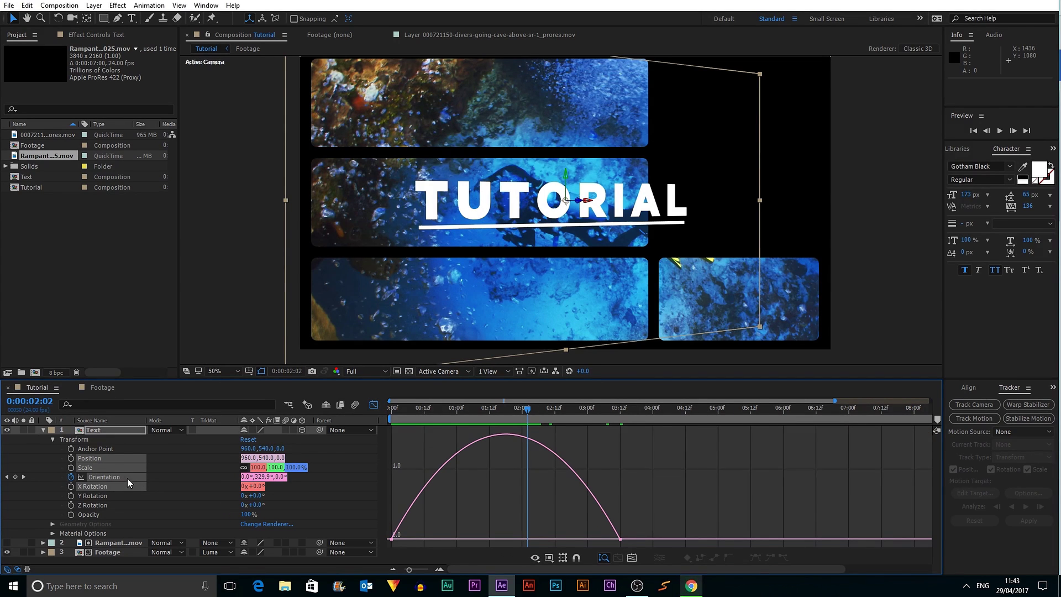
pyautogui.click(109, 449)
pyautogui.click(102, 476)
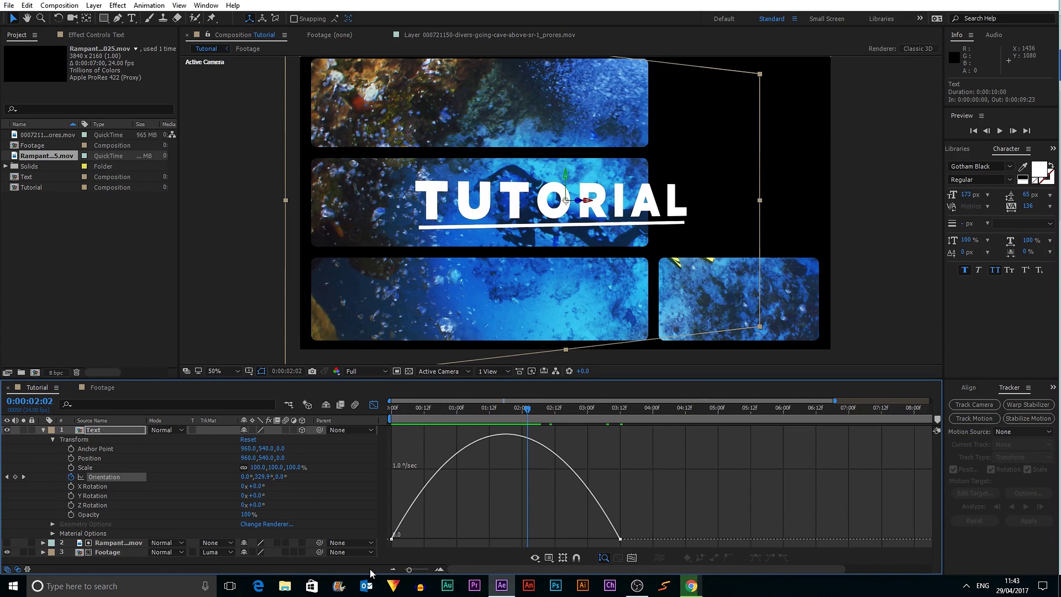
pyautogui.click(633, 558)
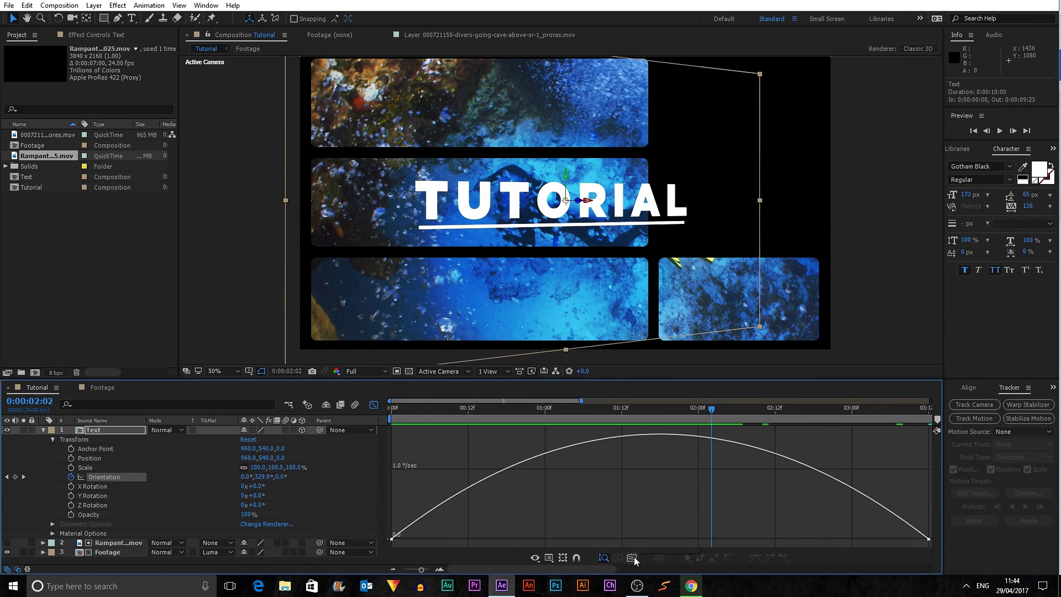
# Step: Switch the Orientation curve to the value graph and back to the speed graph
pyautogui.rightClick(642, 476)
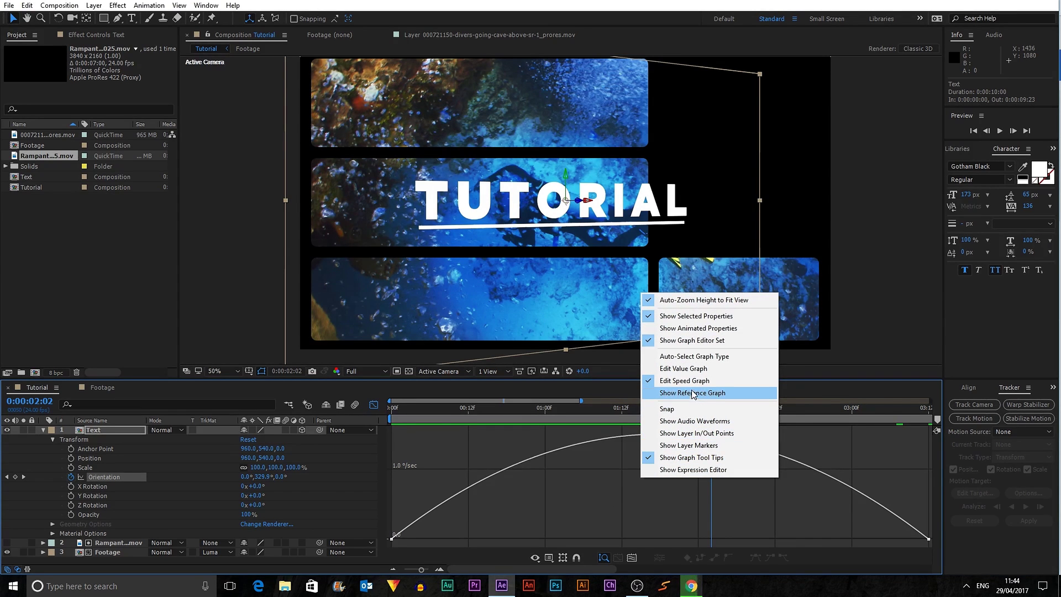
pyautogui.click(686, 368)
pyautogui.rightClick(624, 486)
pyautogui.click(663, 390)
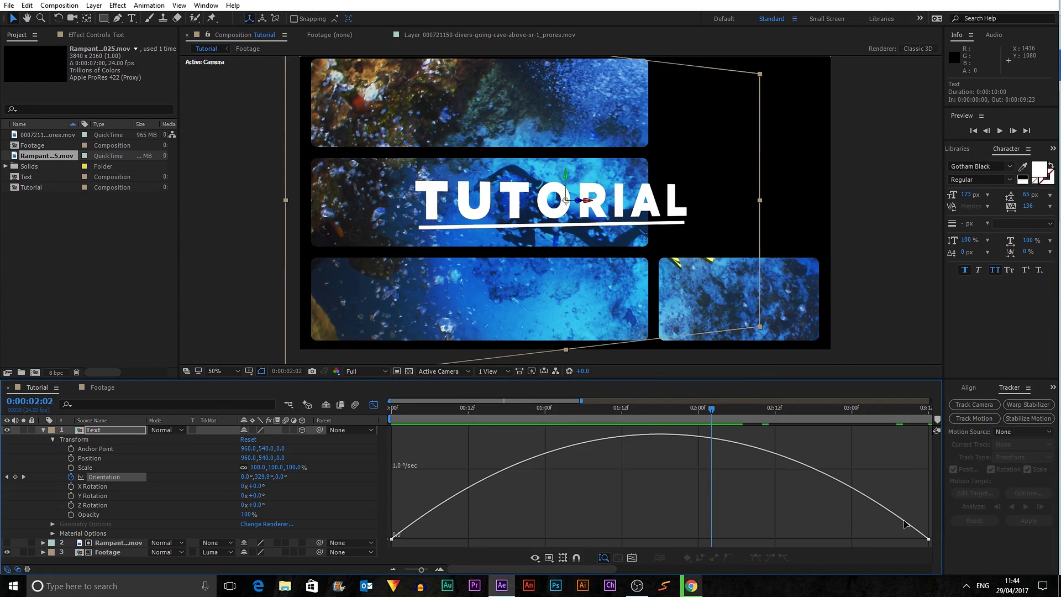
# Step: Lengthen the incoming ease handle of the last Orientation keyframe so the rotation speed peaks early and slows gradually
pyautogui.click(393, 538)
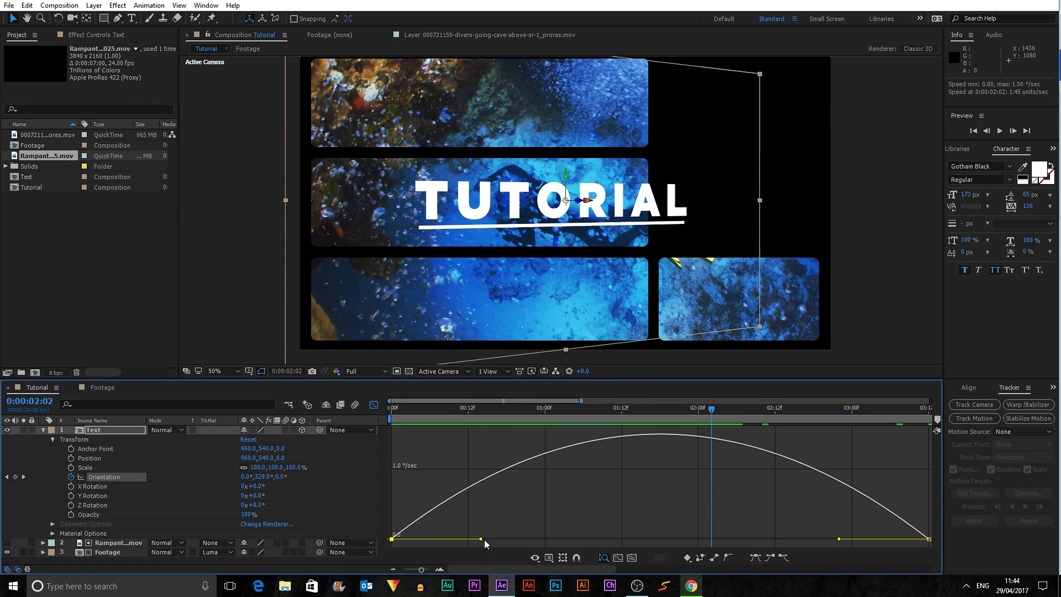
pyautogui.moveTo(833, 540); pyautogui.dragTo(672, 537)
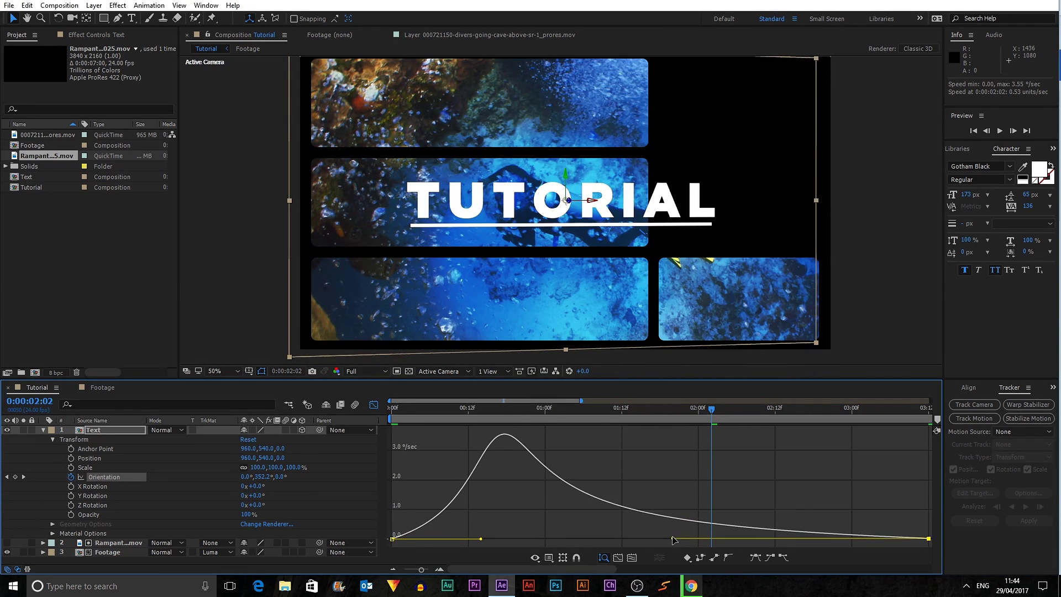
# Step: Preview the reshaped text rotation from the start of the composition
pyautogui.moveTo(508, 412); pyautogui.dragTo(373, 406)
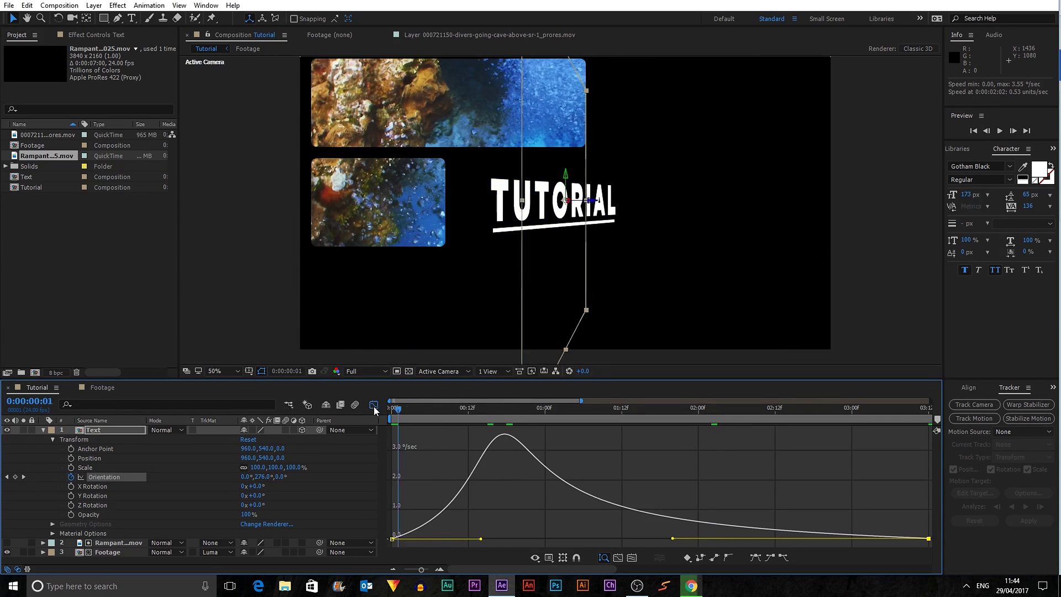
pyautogui.click(1000, 131)
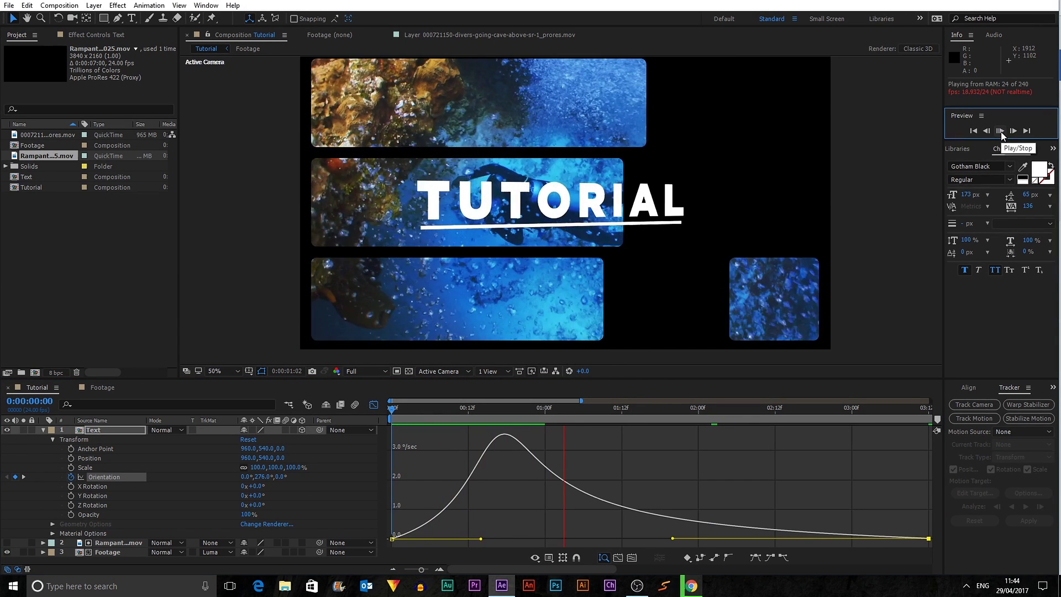
pyautogui.click(1001, 132)
pyautogui.click(974, 131)
pyautogui.click(988, 131)
pyautogui.click(999, 131)
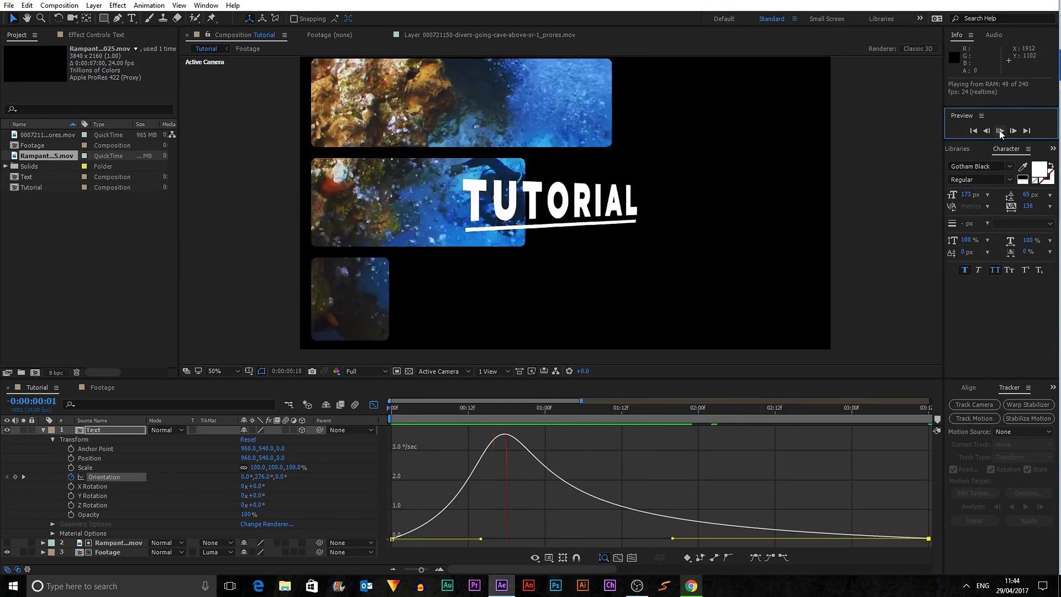
pyautogui.click(999, 130)
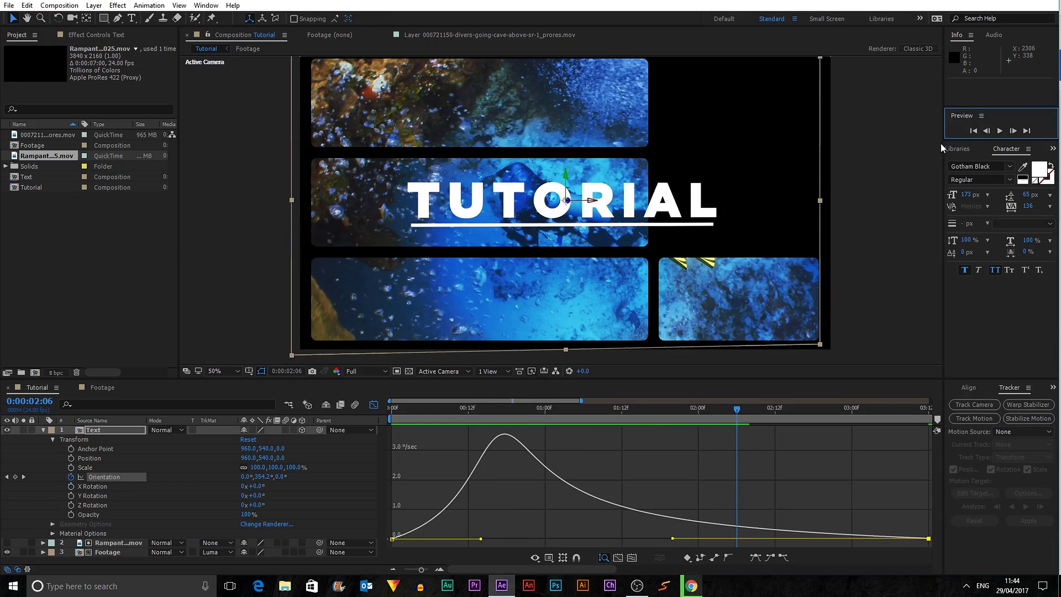
# Step: Close the Graph Editor, deselect the Text layer and show the full 10-second timeline
pyautogui.click(373, 405)
pyautogui.click(567, 502)
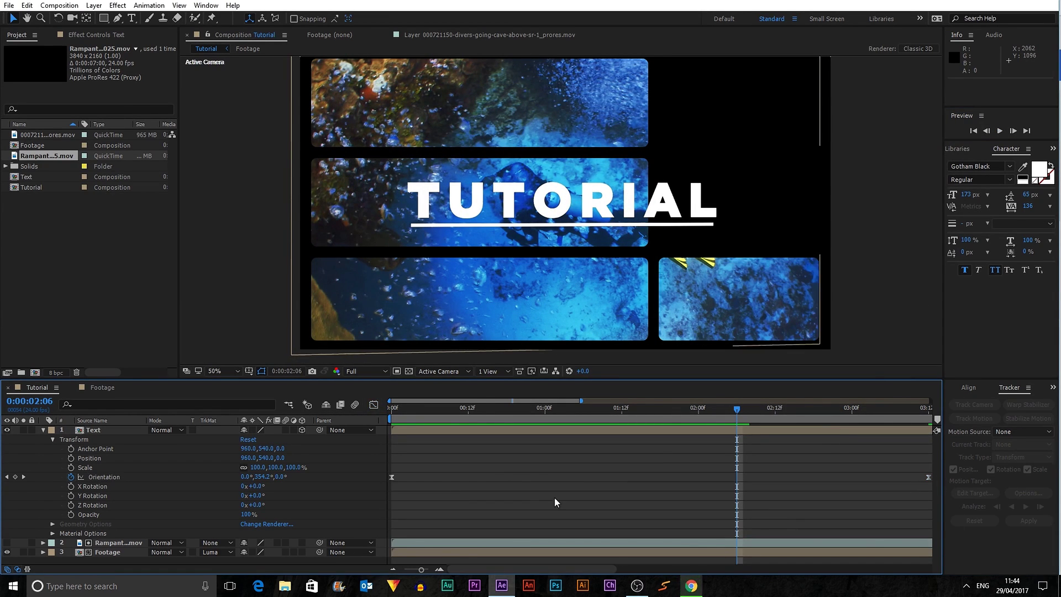
pyautogui.moveTo(421, 569); pyautogui.dragTo(403, 570)
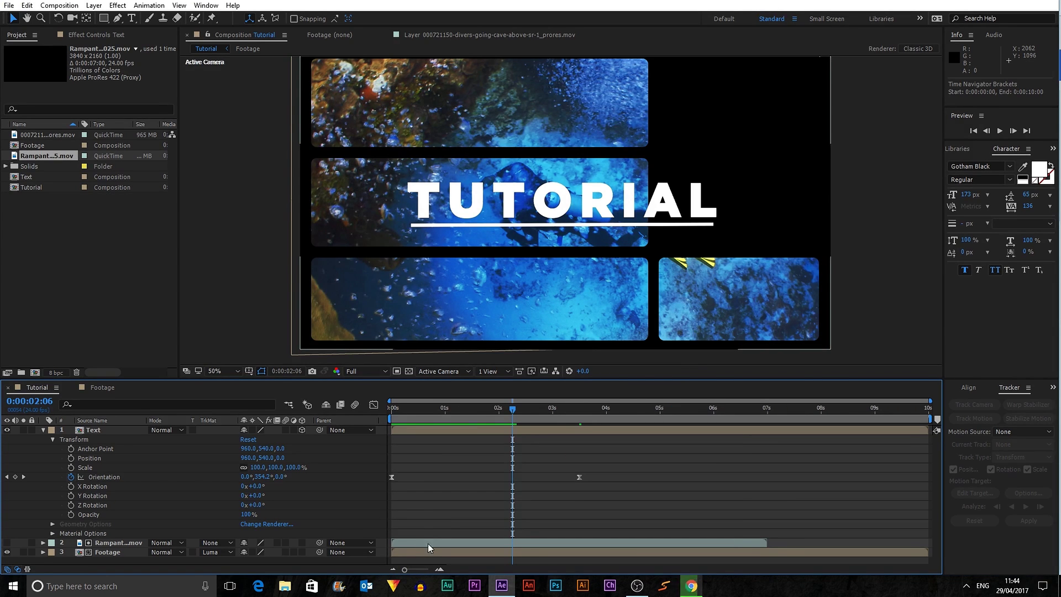
# Step: Collapse the Text layer and pre-compose all three layers into a new composition named EDIT
pyautogui.click(42, 431)
pyautogui.moveTo(123, 508); pyautogui.dragTo(122, 447)
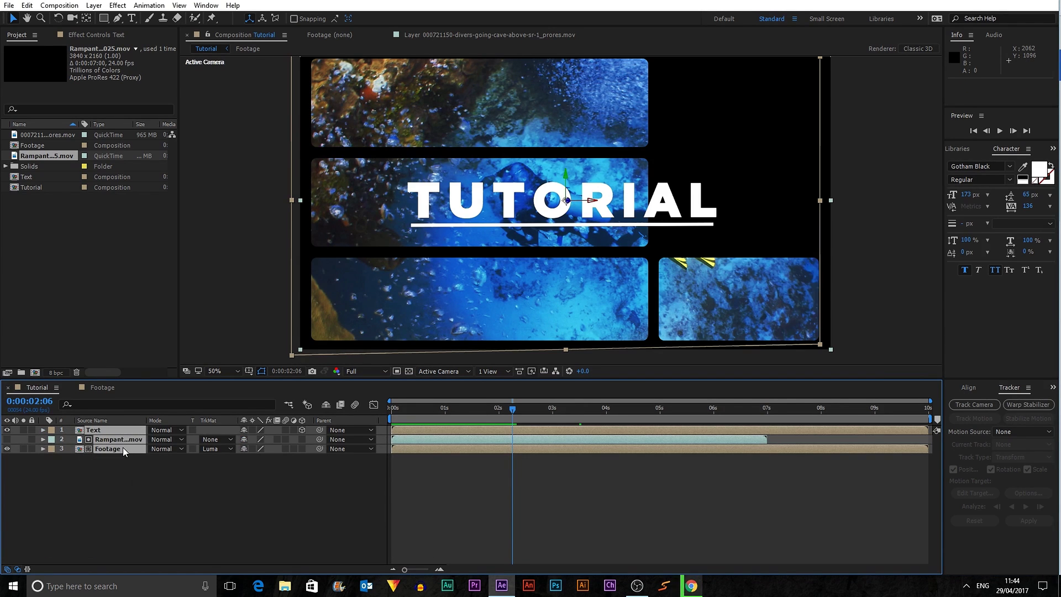
pyautogui.rightClick(123, 447)
pyautogui.click(159, 474)
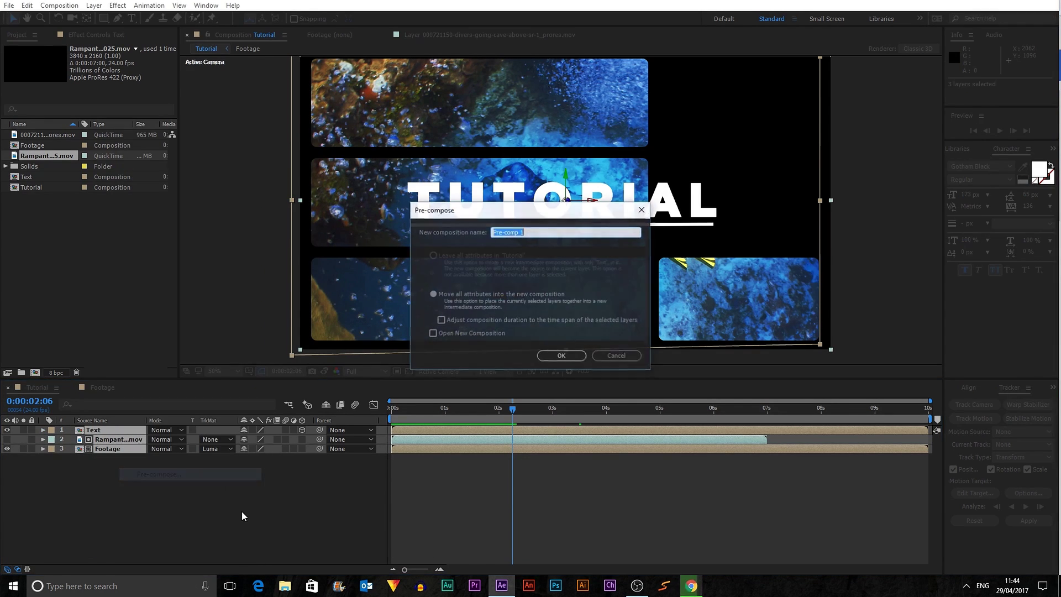
pyautogui.press('BackSpace')
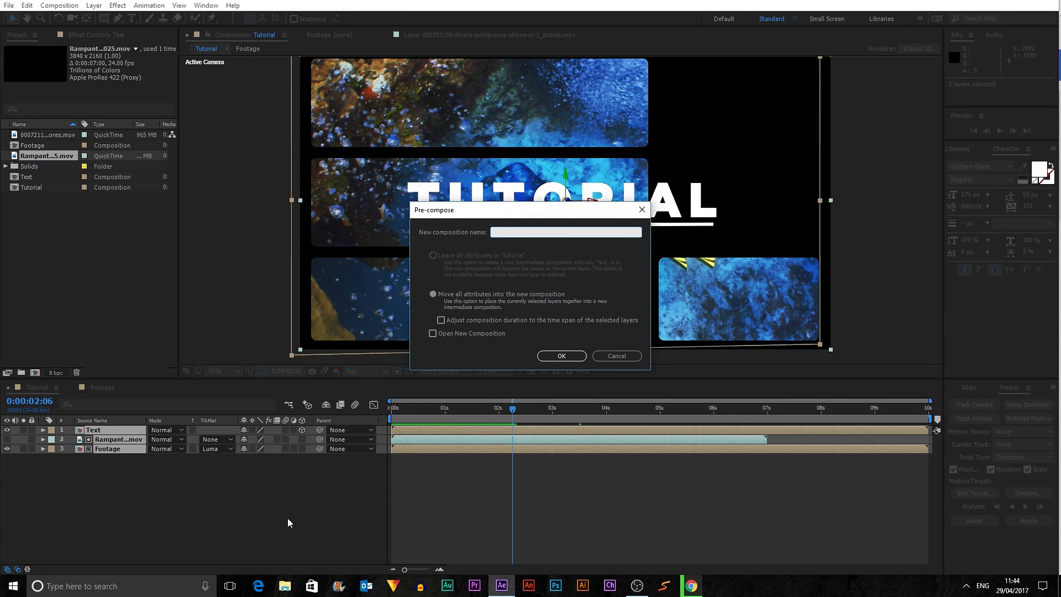
pyautogui.write('EDIT')
pyautogui.press('Return')
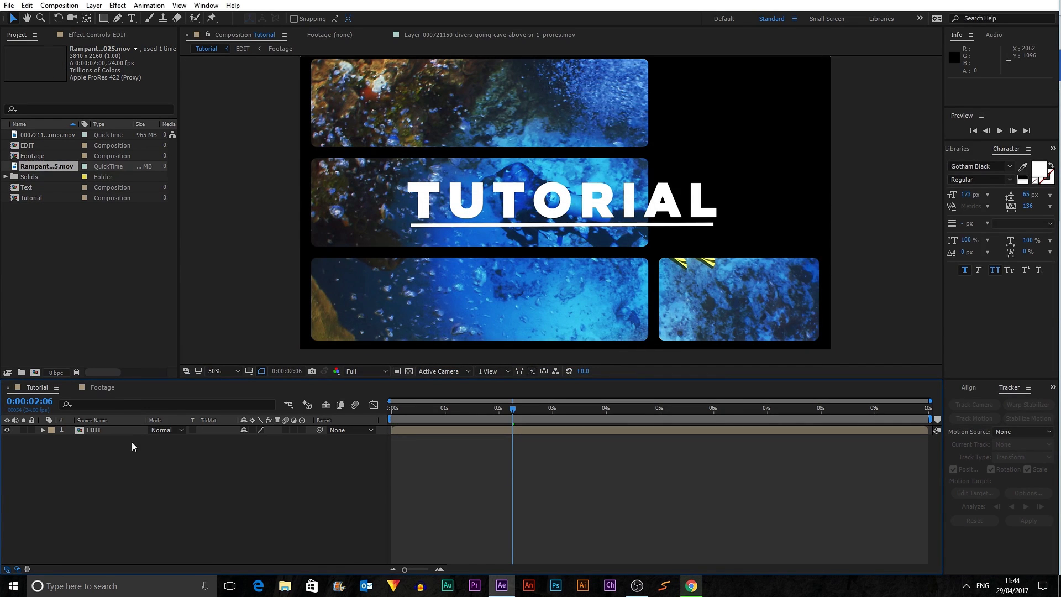
# Step: Time-stretch the EDIT layer to a longer duration, holding its in-point in place
pyautogui.press('Home')
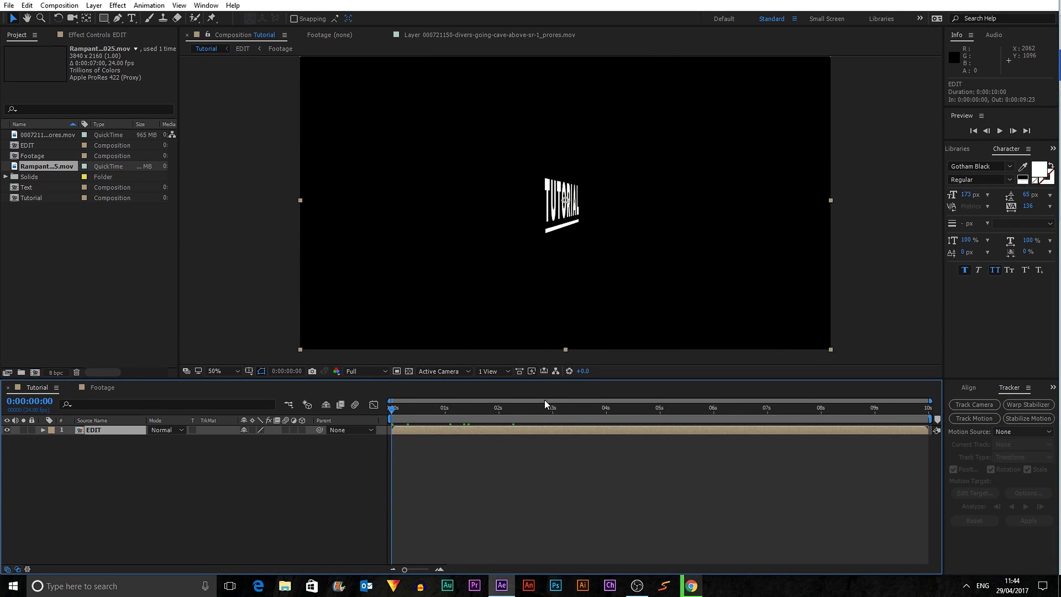
pyautogui.rightClick(428, 428)
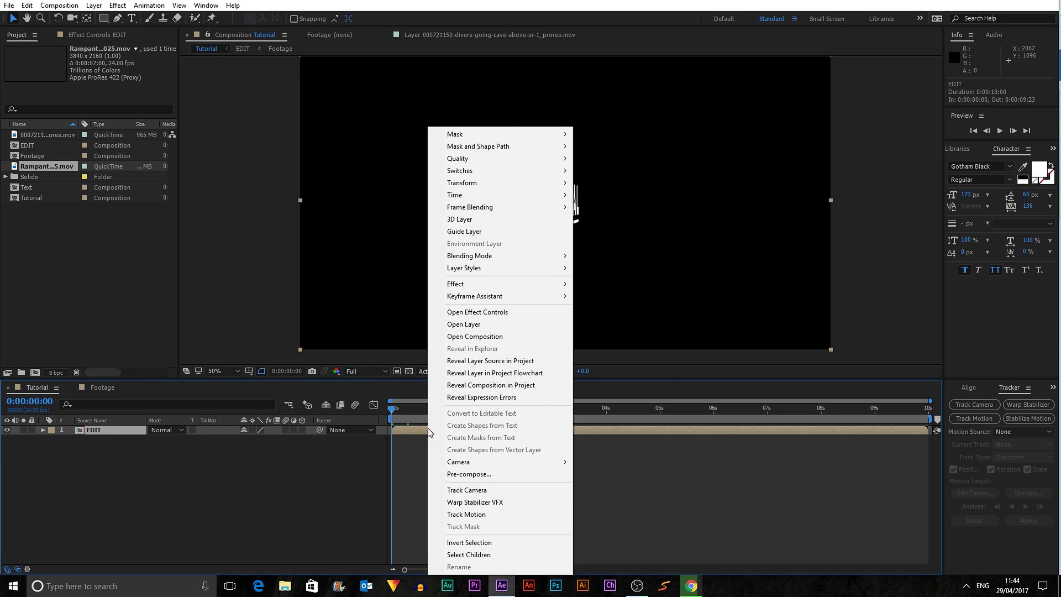
pyautogui.moveTo(480, 196)
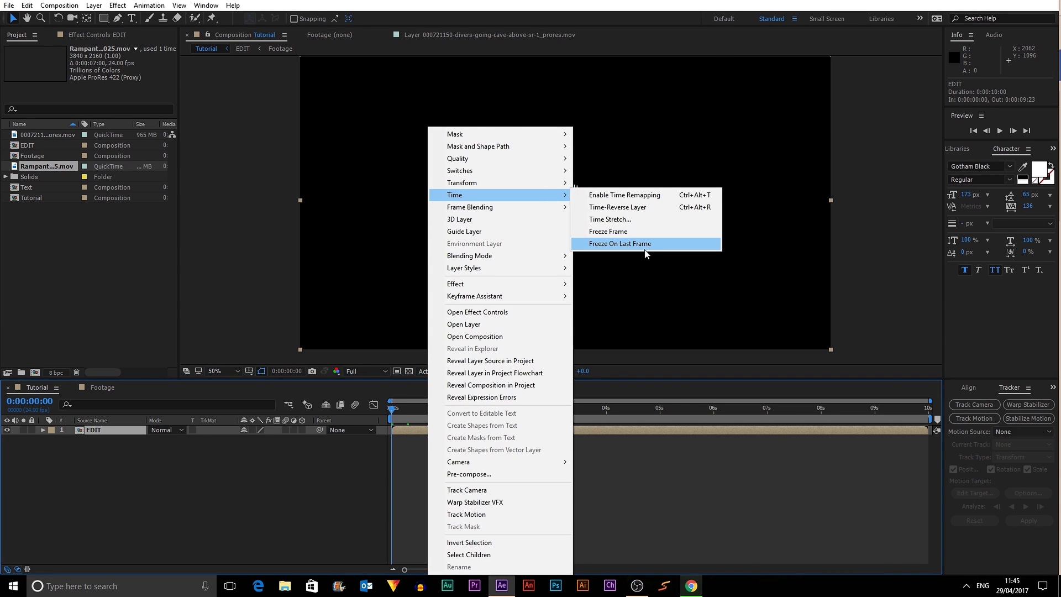
pyautogui.click(625, 220)
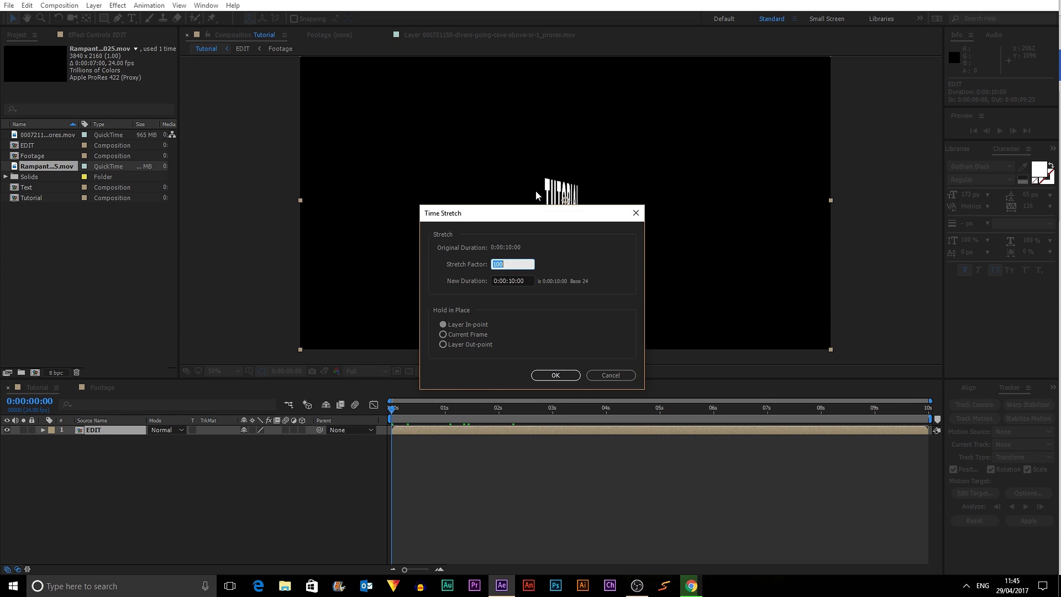
pyautogui.write('75')
pyautogui.click(556, 379)
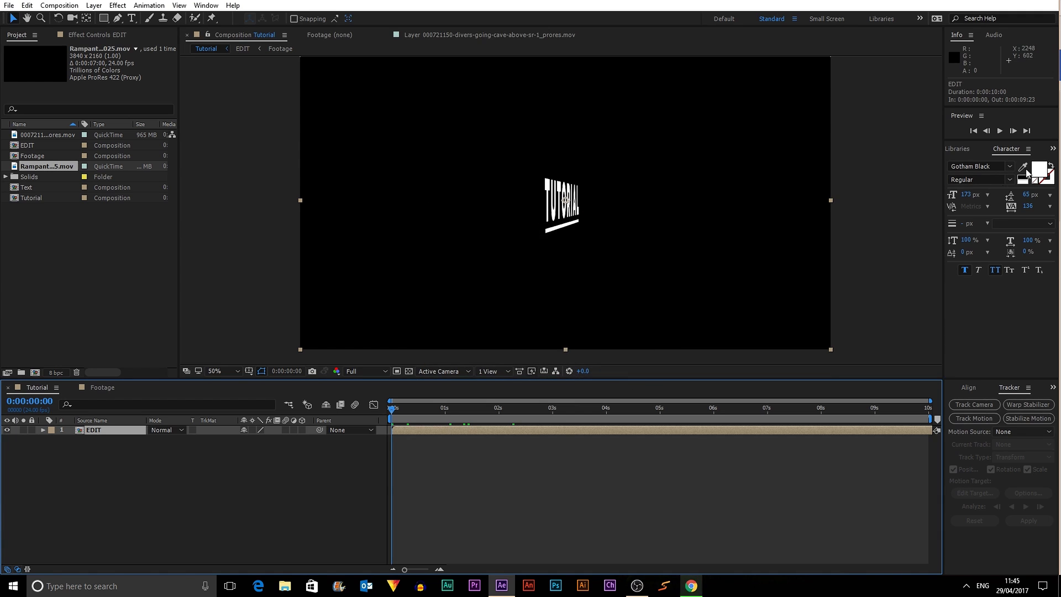
# Step: Preview the stretched EDIT layer from the first frame and return to the start
pyautogui.click(999, 131)
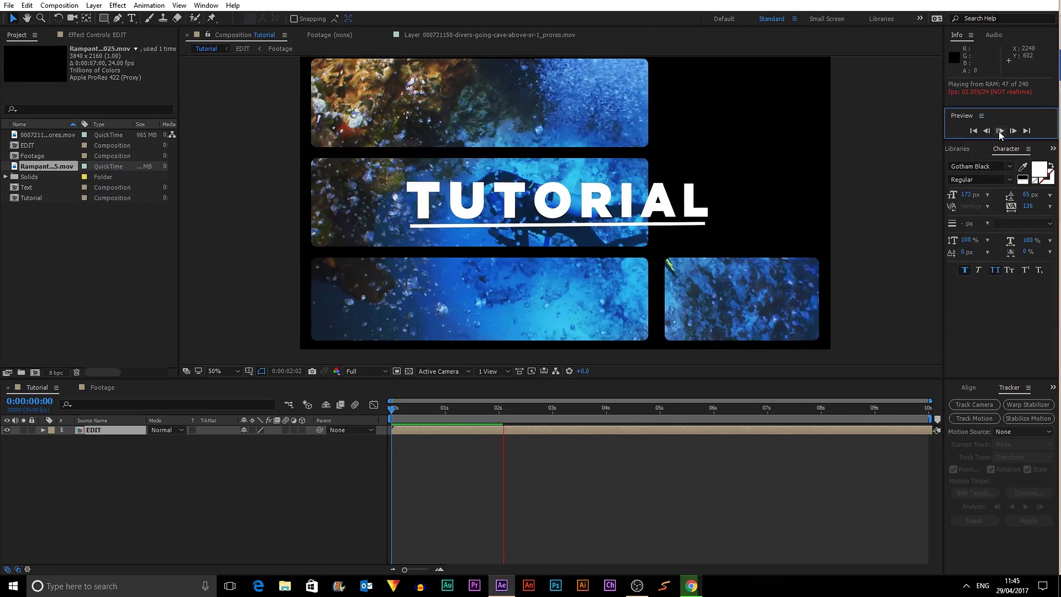
pyautogui.click(999, 131)
pyautogui.click(974, 131)
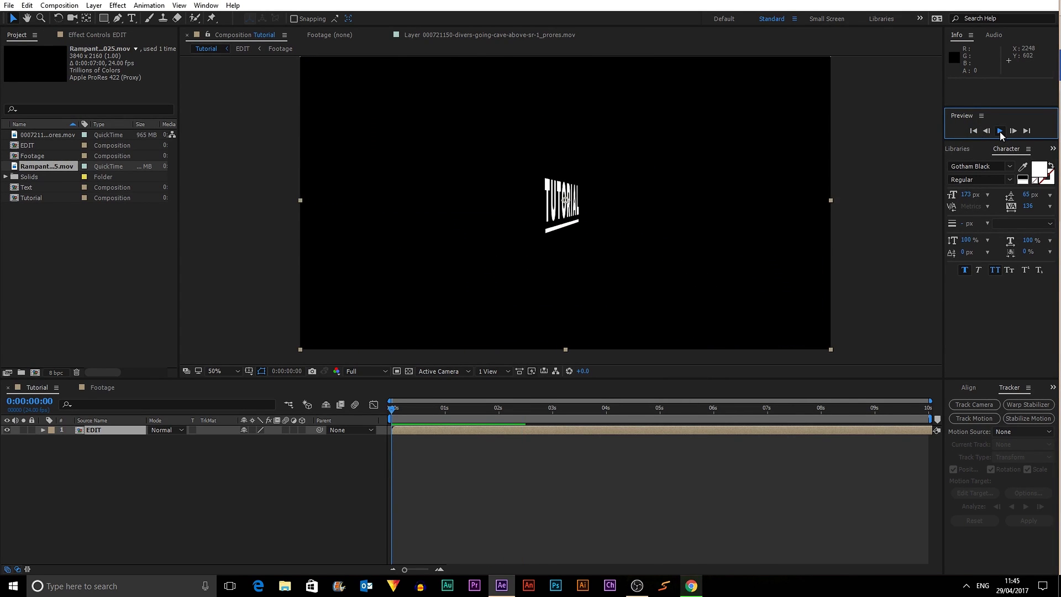
pyautogui.click(1000, 131)
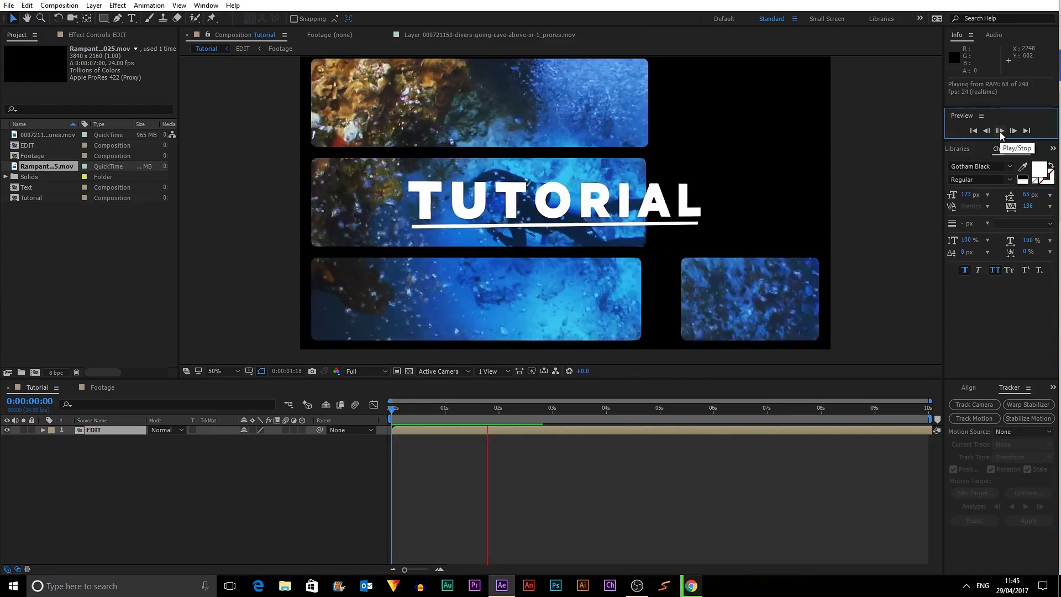
pyautogui.click(999, 131)
pyautogui.click(748, 450)
pyautogui.click(822, 358)
pyautogui.click(647, 267)
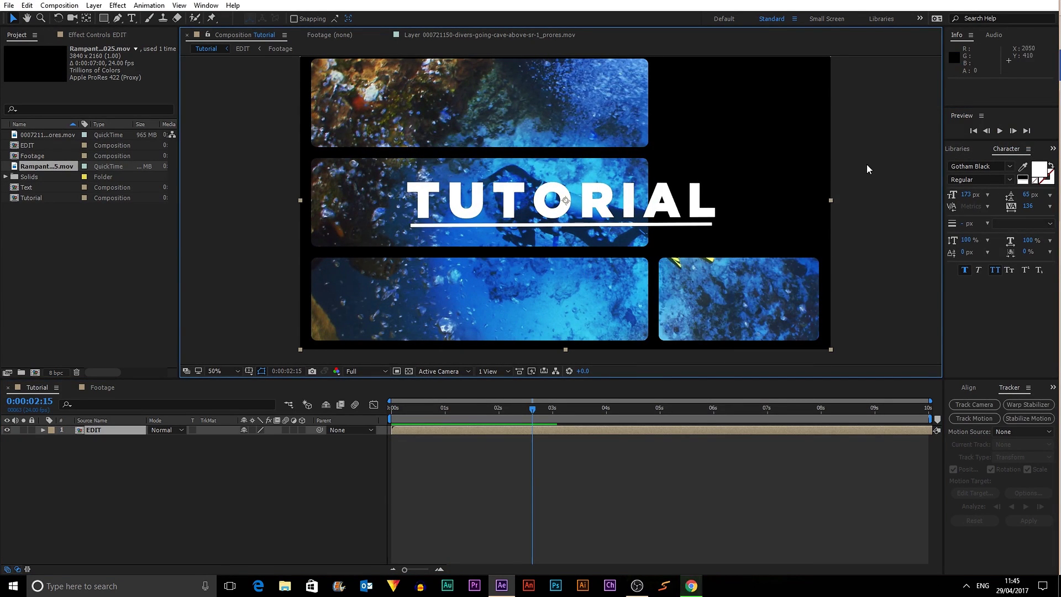
pyautogui.click(975, 132)
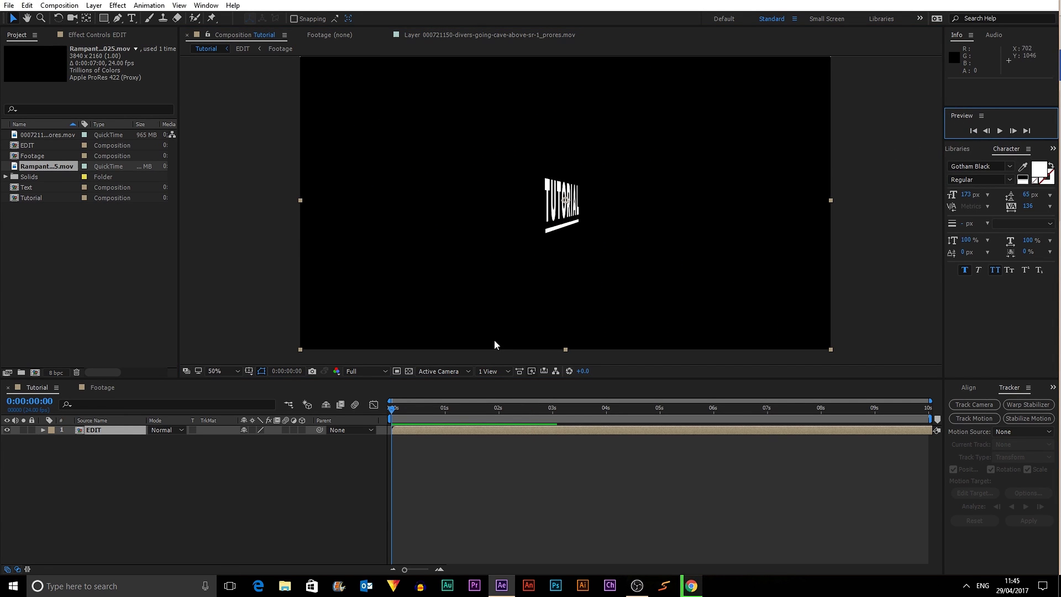
# Step: Try Time-Reverse Layer on the EDIT layer and preview the reversed playback
pyautogui.rightClick(519, 249)
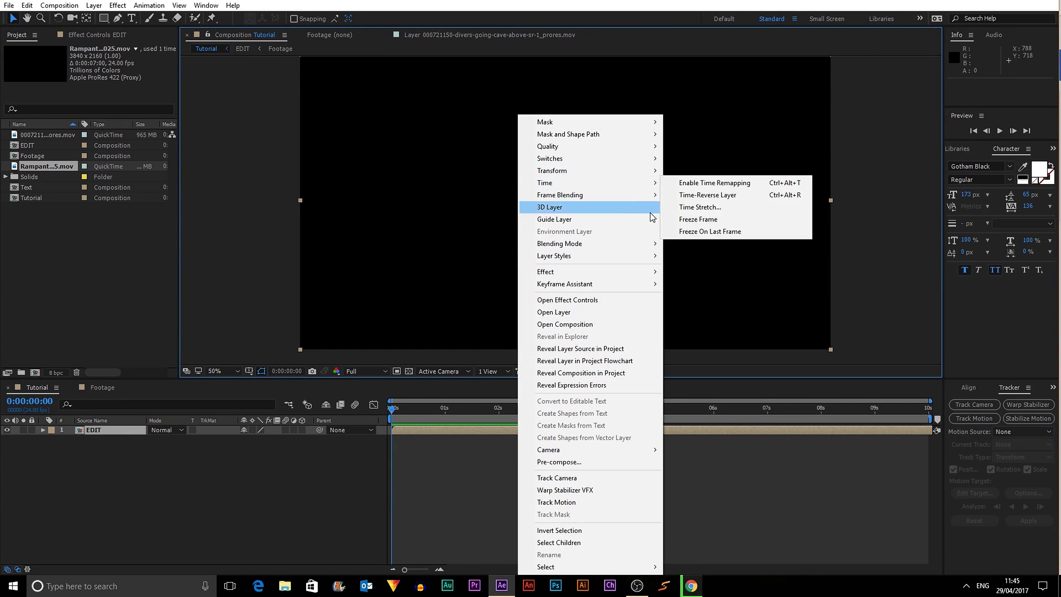
pyautogui.click(713, 195)
pyautogui.click(1000, 131)
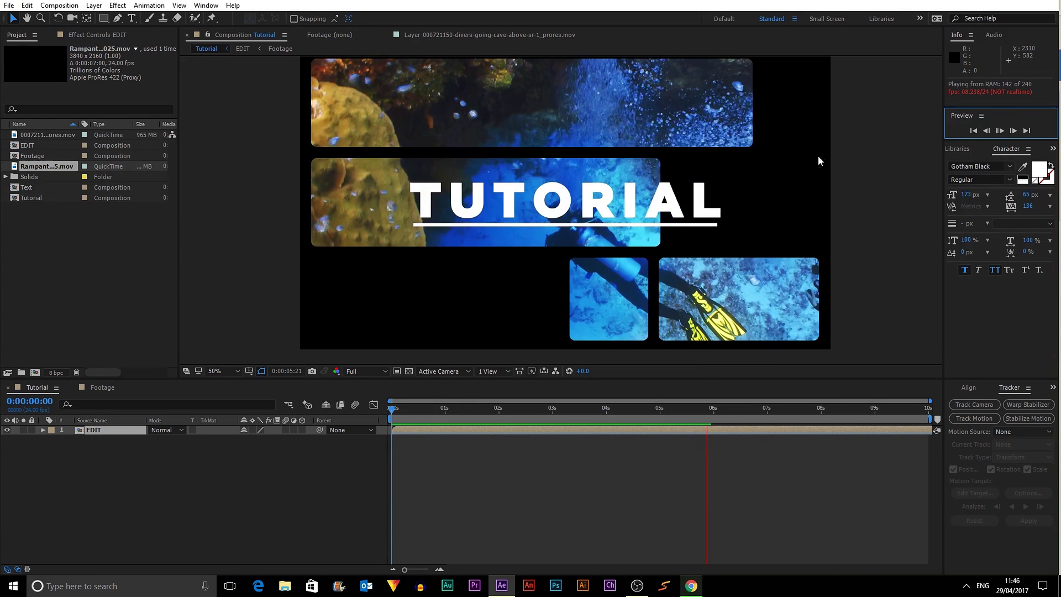
pyautogui.click(1001, 130)
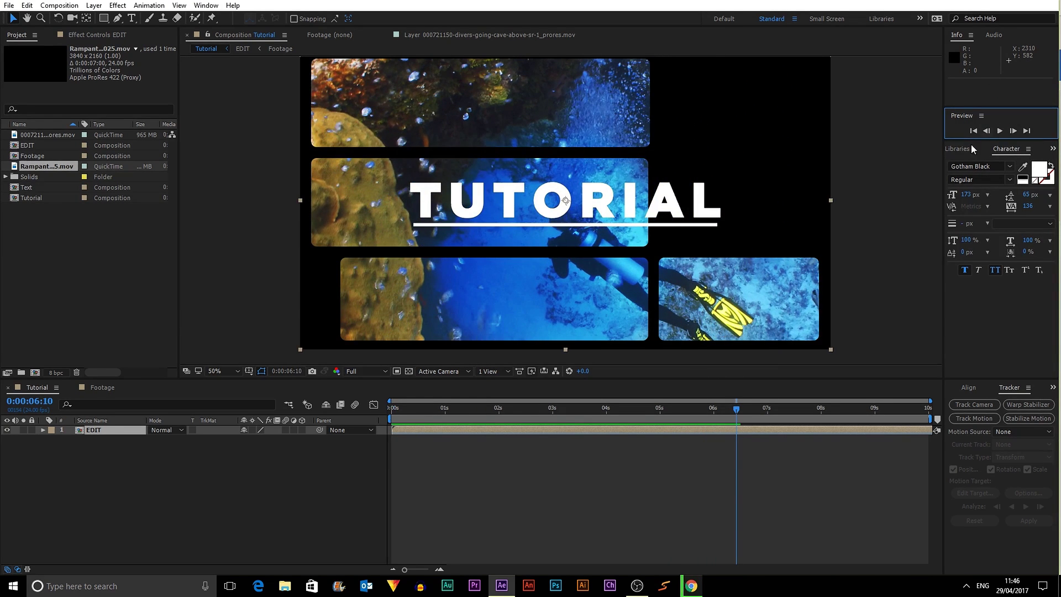
# Step: Return to the first frame and undo the time reversal of the EDIT layer
pyautogui.press('Home')
pyautogui.hotkey('ctrl', 'z')
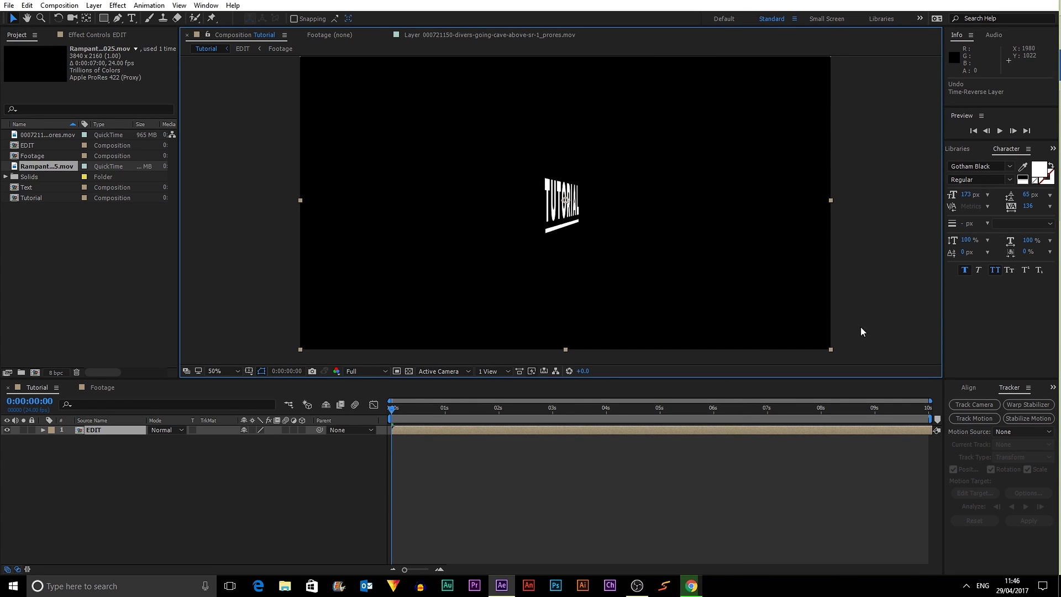
# Step: Enable time remapping on the EDIT layer
pyautogui.rightClick(547, 243)
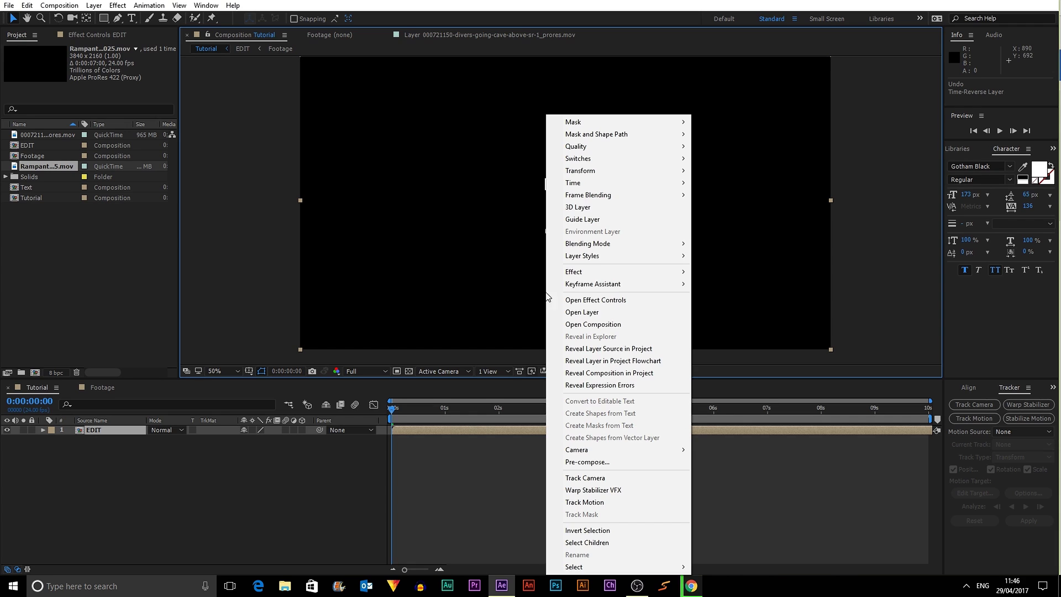
pyautogui.moveTo(588, 183)
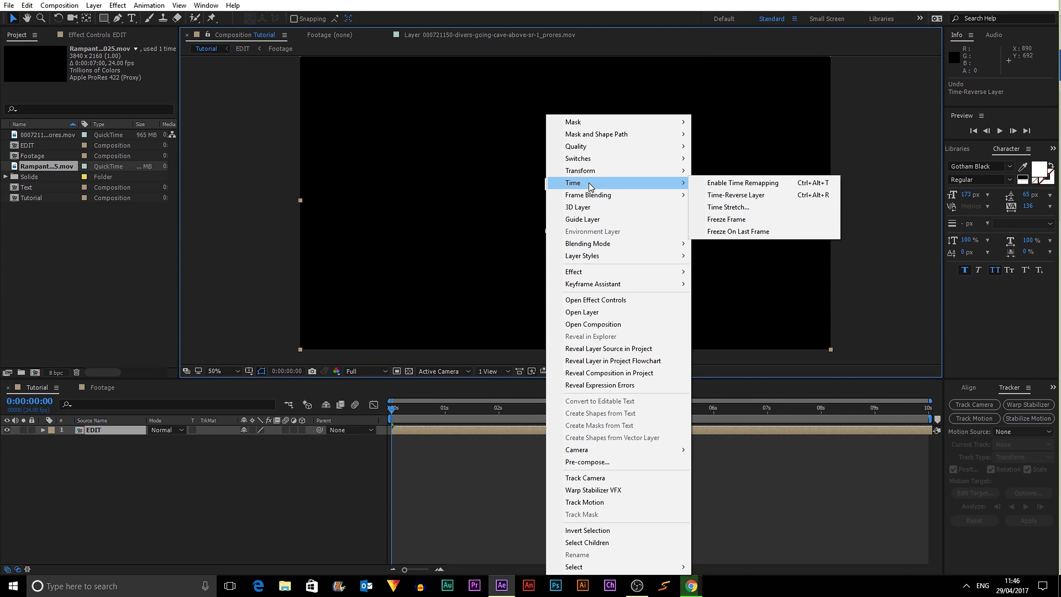
pyautogui.click(716, 184)
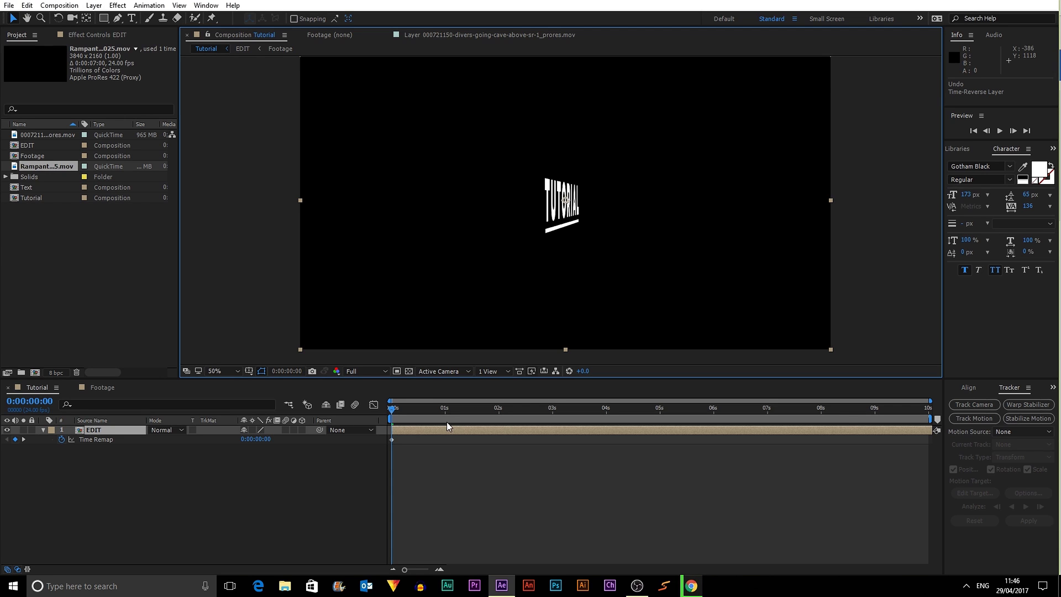
pyautogui.click(405, 571)
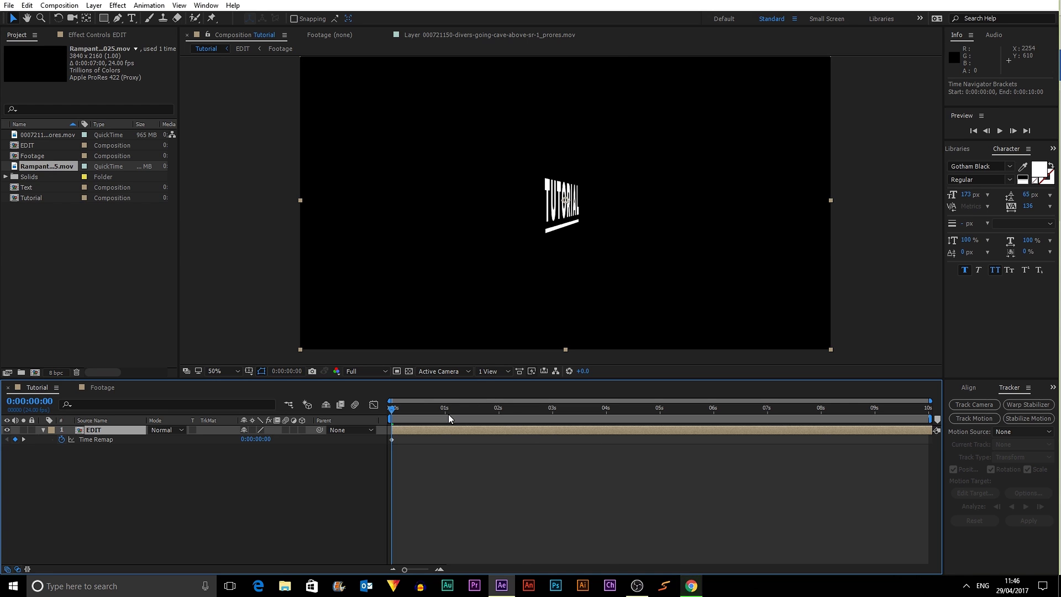
# Step: Add Time Remap keyframes to the EDIT layer at 3:00, 2:00, 1:00 and 4:01
pyautogui.moveTo(446, 407); pyautogui.dragTo(552, 399)
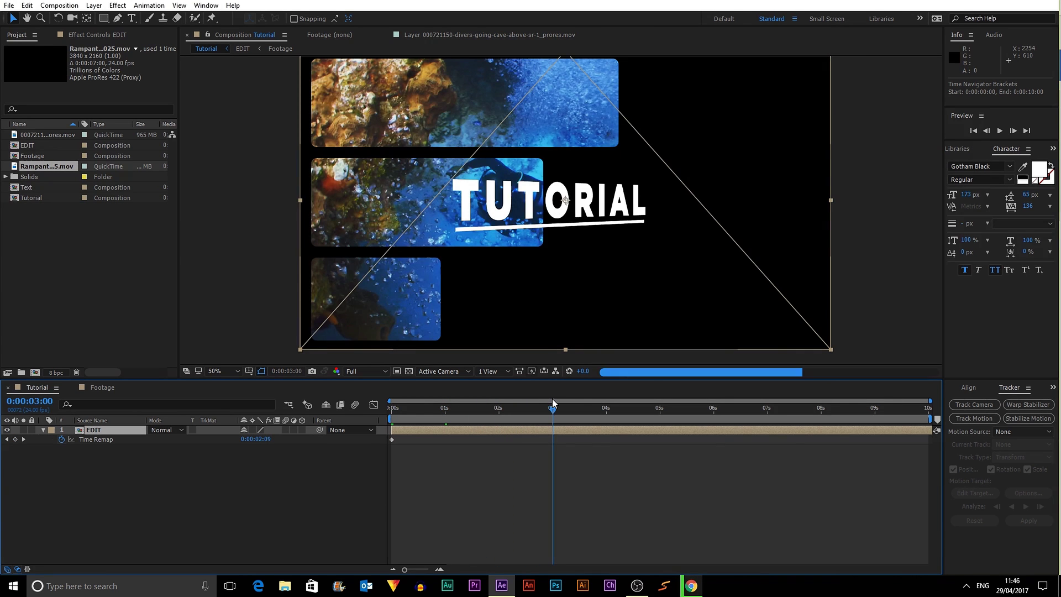
pyautogui.click(15, 439)
pyautogui.moveTo(491, 409); pyautogui.dragTo(499, 409)
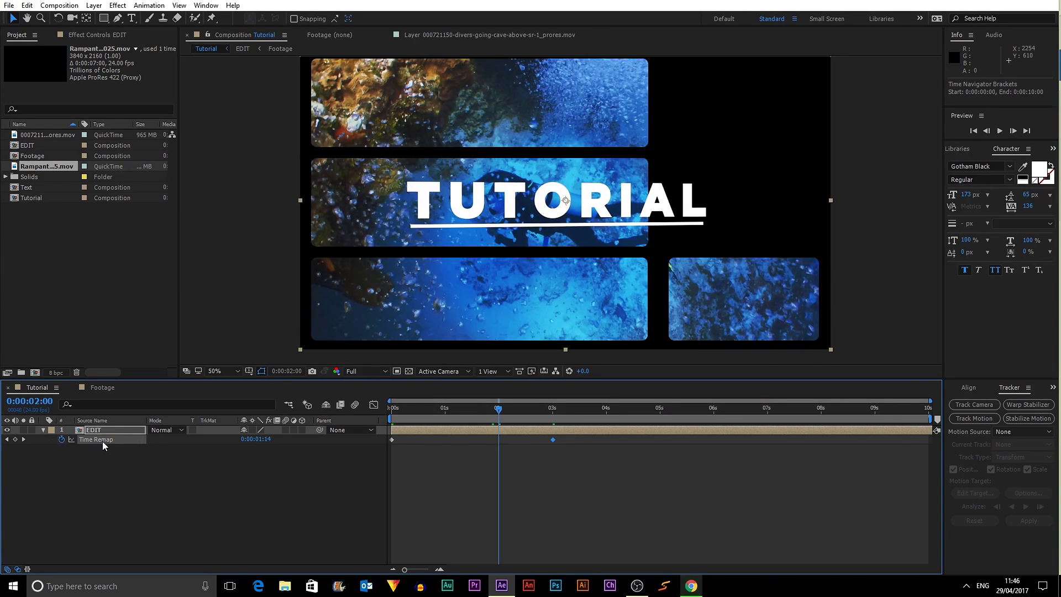
pyautogui.click(14, 440)
pyautogui.moveTo(452, 413); pyautogui.dragTo(445, 410)
pyautogui.click(608, 410)
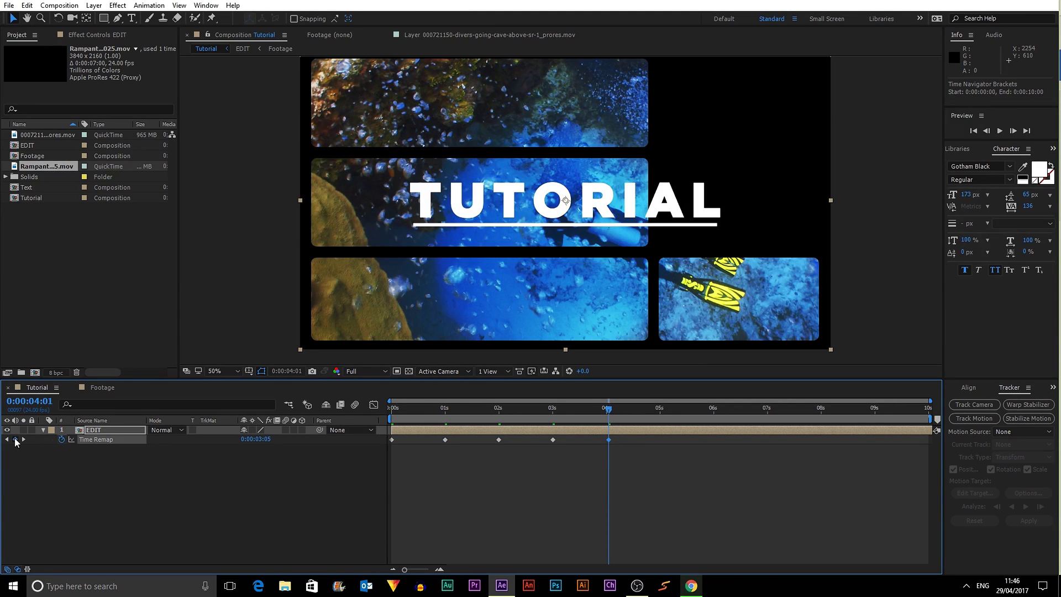
# Step: Move the Time Remap keyframe at 2:00 to 0:00:02:10
pyautogui.click(678, 514)
pyautogui.click(500, 411)
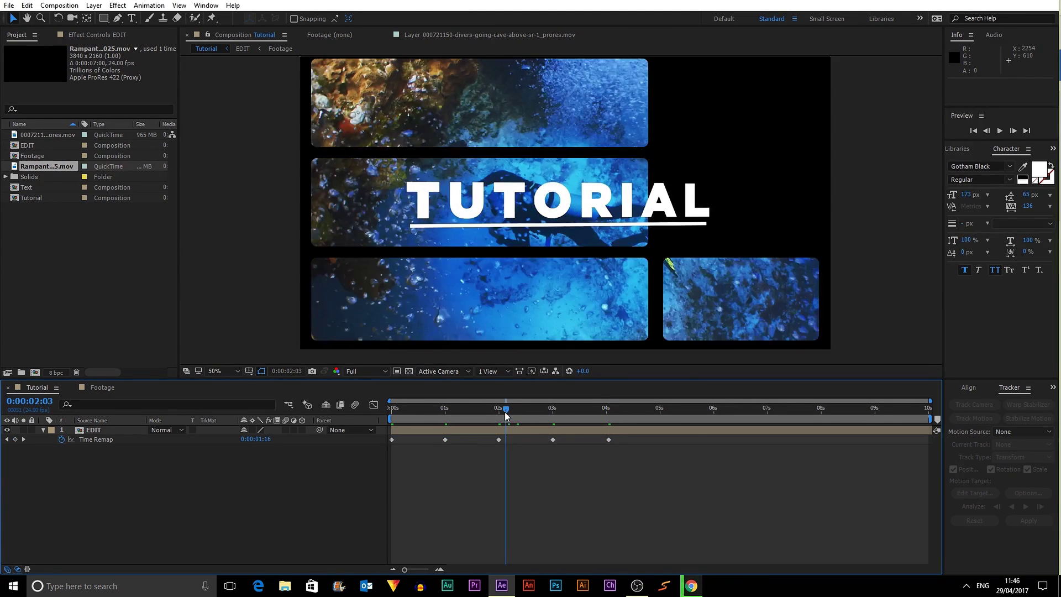
pyautogui.moveTo(498, 440); pyautogui.dragTo(521, 440)
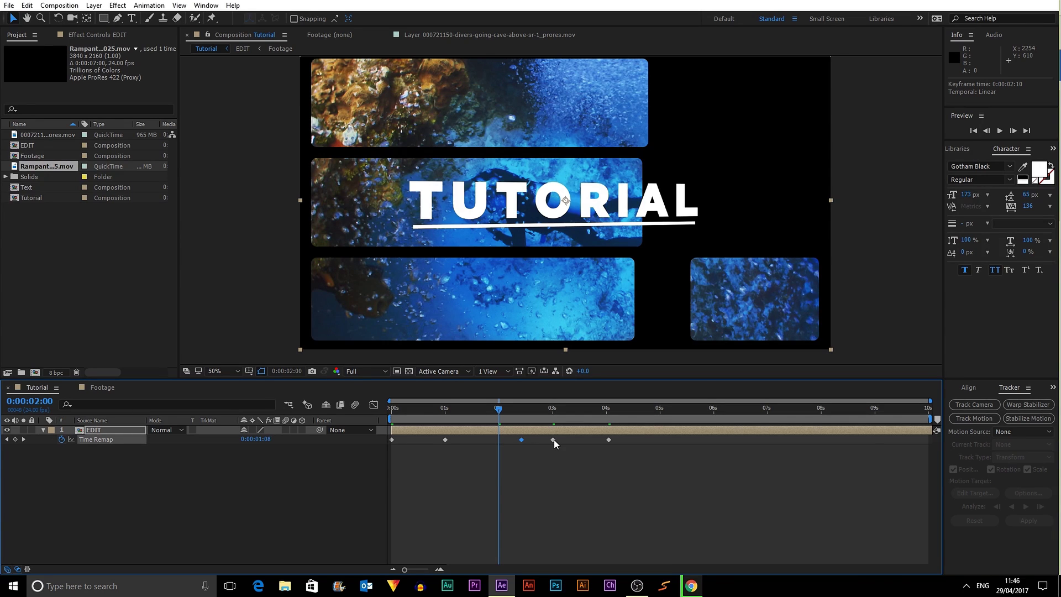
# Step: Move the Time Remap keyframe at 3:00 to just after the one at 2:10 and preview the speed change
pyautogui.moveTo(539, 442); pyautogui.dragTo(535, 442)
pyautogui.click(519, 473)
pyautogui.click(408, 409)
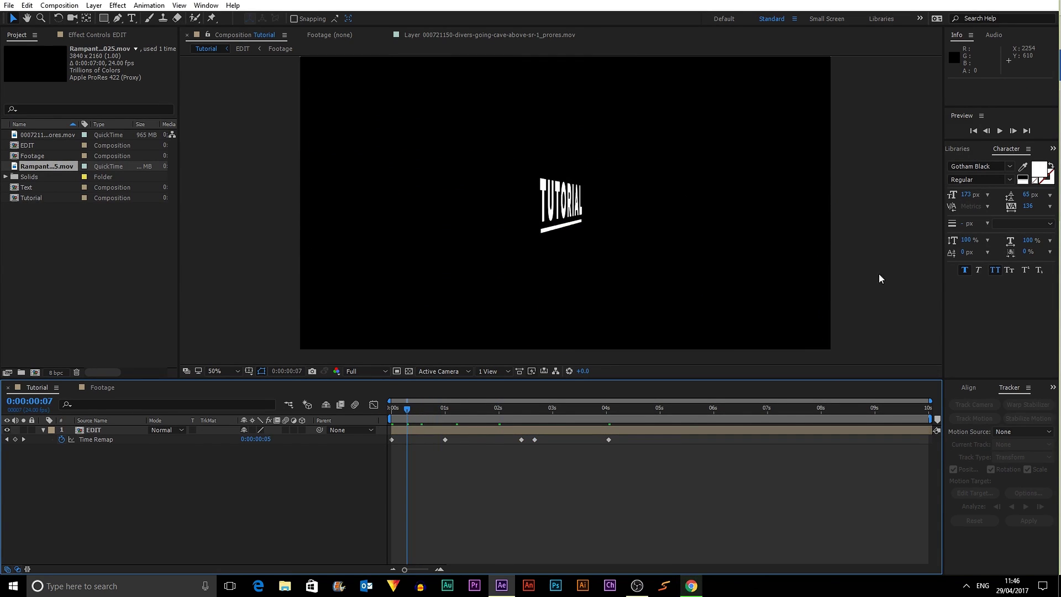
pyautogui.click(999, 131)
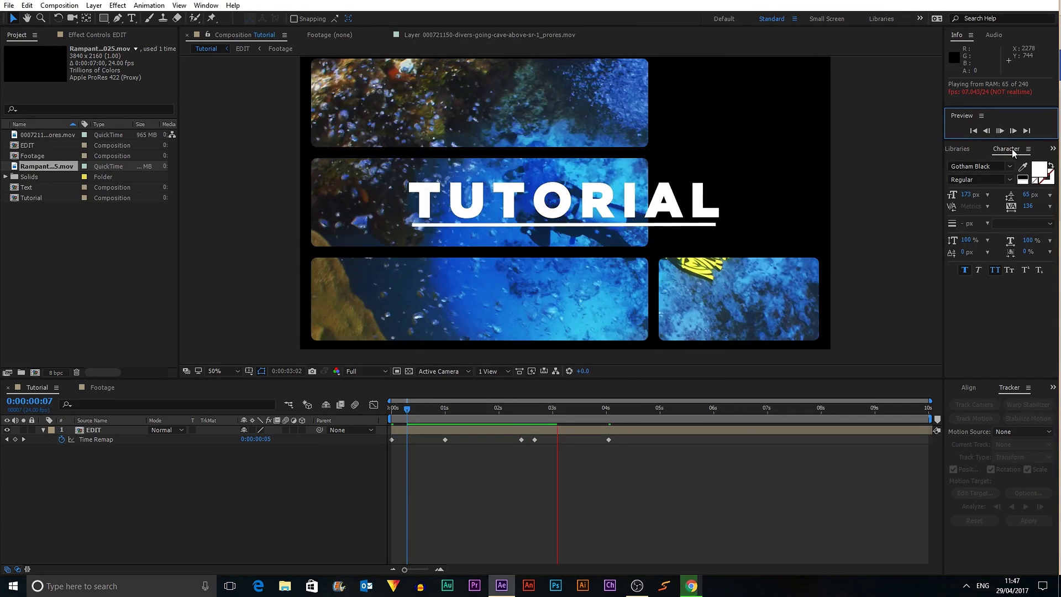
pyautogui.click(1000, 131)
pyautogui.click(481, 407)
pyautogui.click(1000, 130)
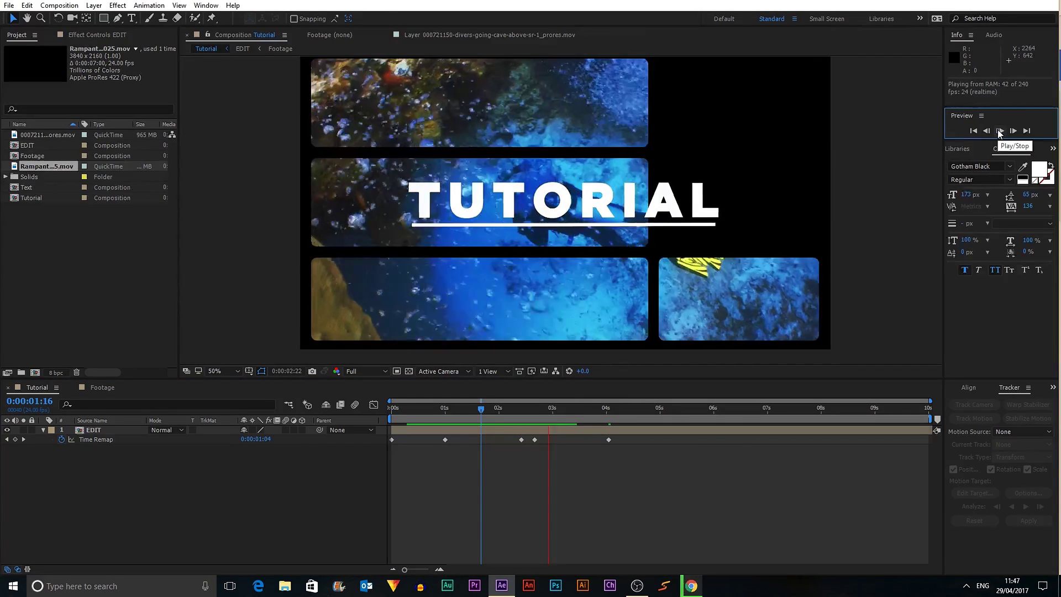
pyautogui.click(1000, 131)
# Step: Apply Easy Ease to all Time Remap keyframes of the EDIT layer
pyautogui.moveTo(641, 474); pyautogui.dragTo(442, 433)
pyautogui.moveTo(412, 410); pyautogui.dragTo(381, 445)
pyautogui.moveTo(635, 461); pyautogui.dragTo(373, 439)
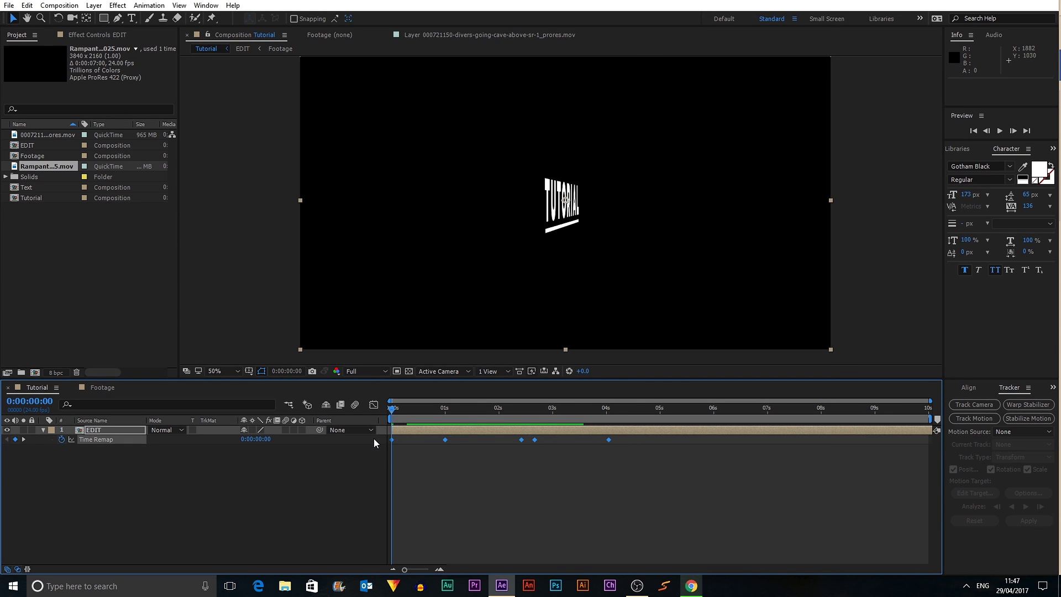
pyautogui.press('F9')
pyautogui.click(688, 514)
# Step: Preview the eased time remapping from 0:00:02:04 and stop playback at 0:00:04:05
pyautogui.click(509, 410)
pyautogui.click(1002, 133)
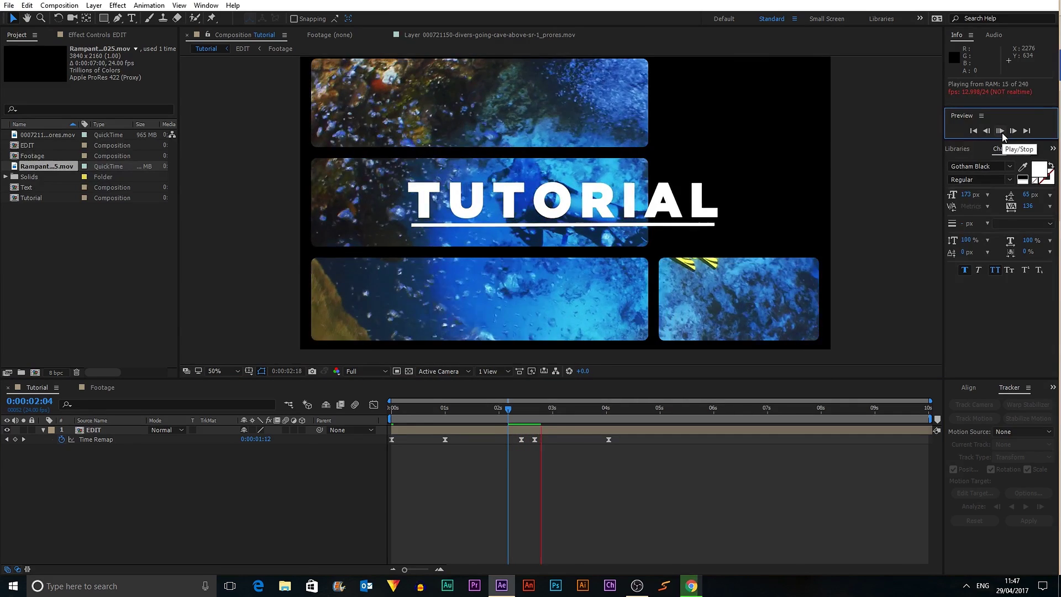
pyautogui.click(515, 414)
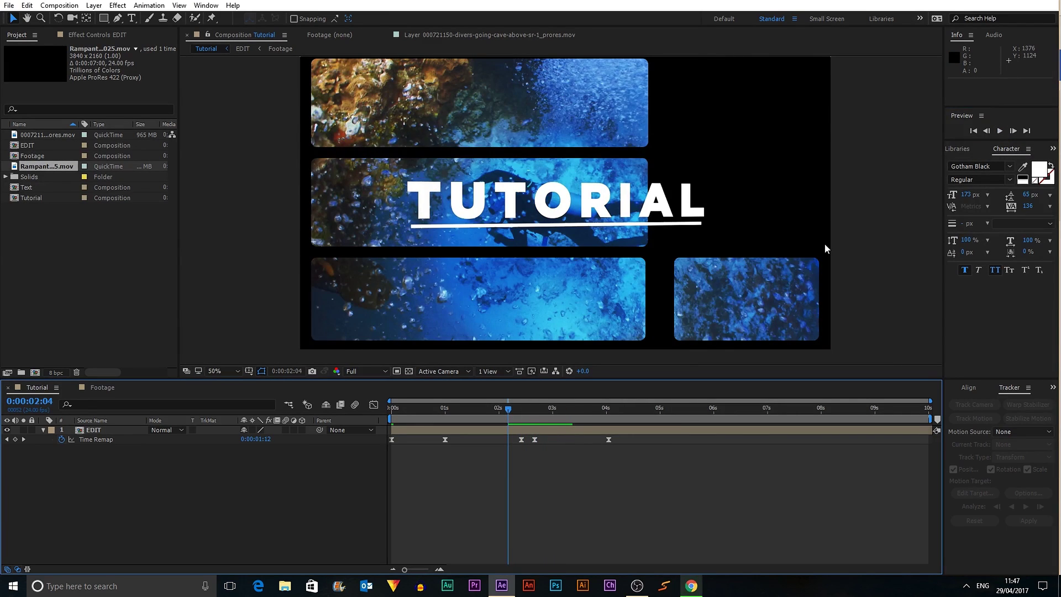
pyautogui.click(999, 131)
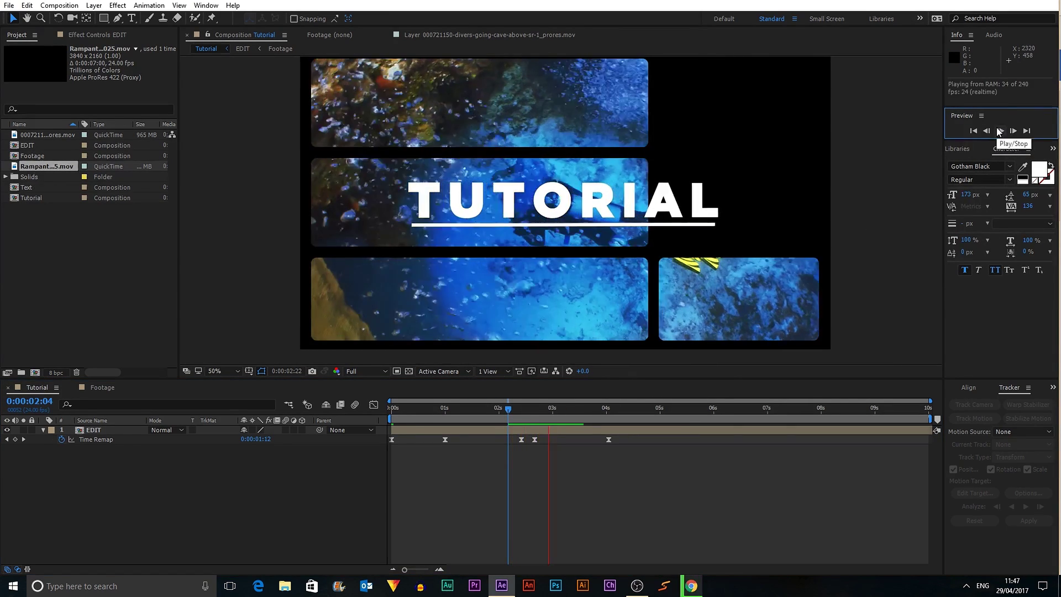
pyautogui.click(683, 346)
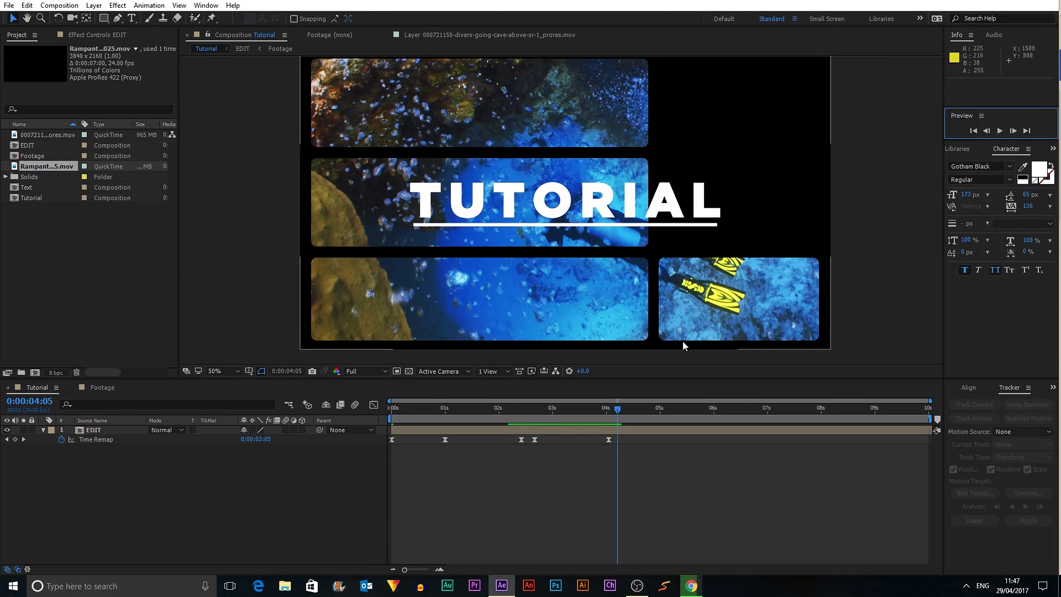
# Step: Collapse the EDIT layer's properties and leave no layer selected
pyautogui.click(575, 440)
pyautogui.click(43, 430)
pyautogui.rightClick(150, 465)
pyautogui.click(180, 489)
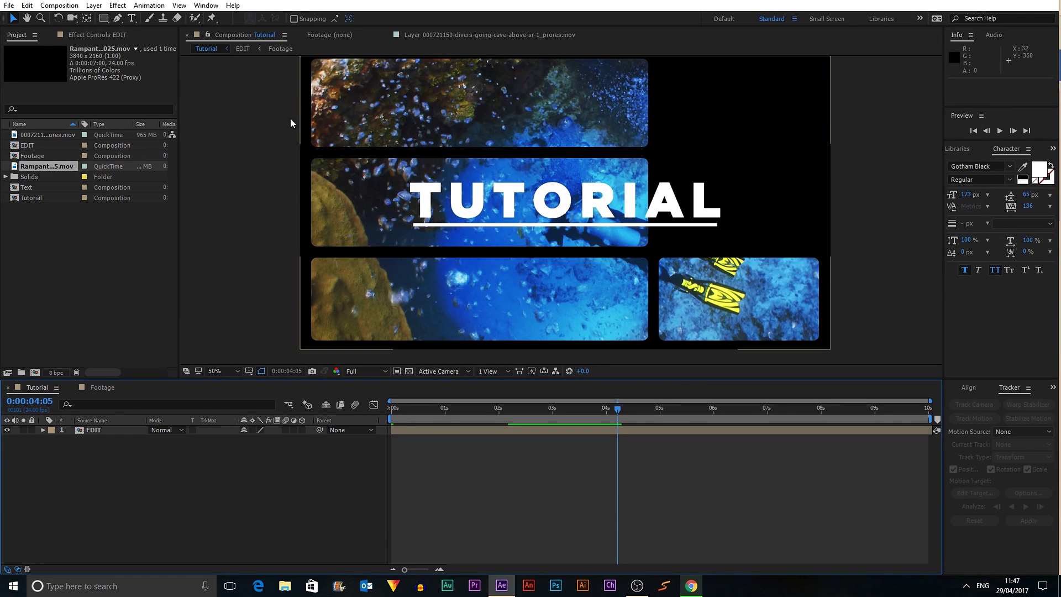
# Step: Draw a white downward-pointing arrow as a new shape layer above the TUTORIAL title with the Pen tool
pyautogui.click(119, 20)
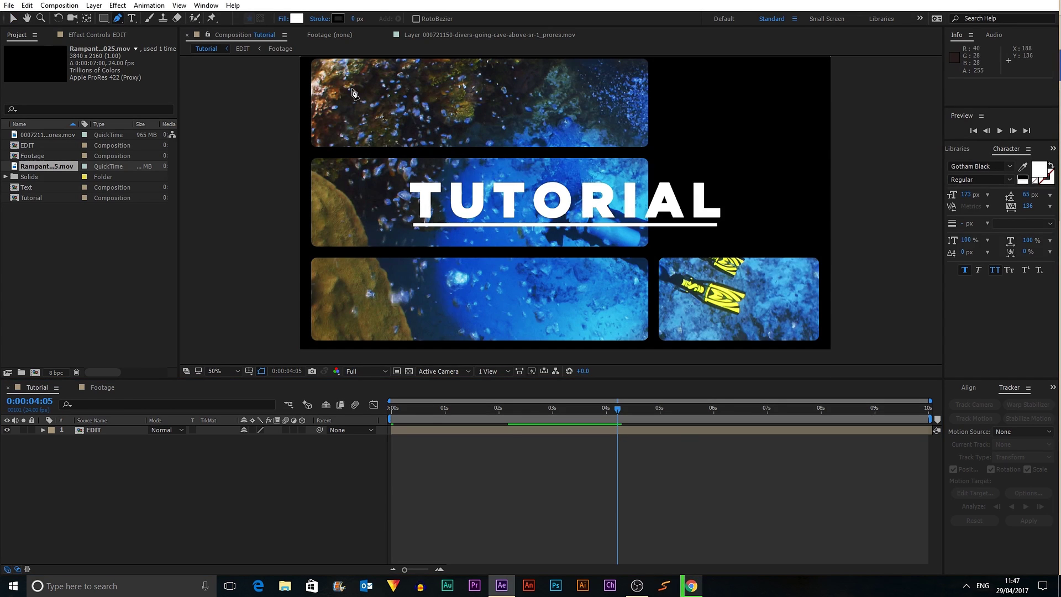
pyautogui.click(556, 95)
pyautogui.click(556, 134)
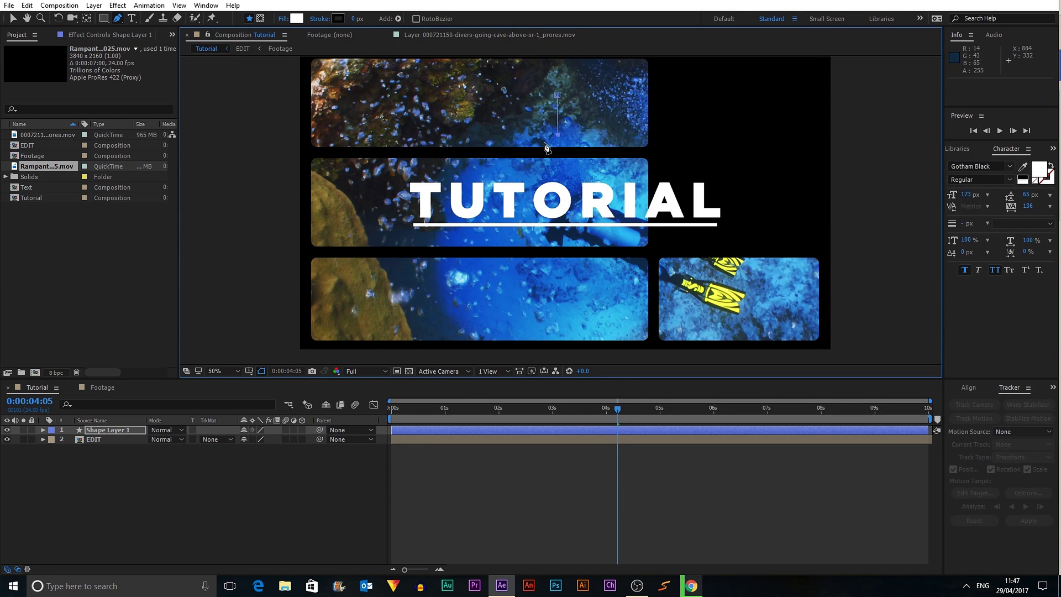
pyautogui.click(536, 135)
pyautogui.click(565, 166)
pyautogui.click(585, 142)
pyautogui.click(567, 134)
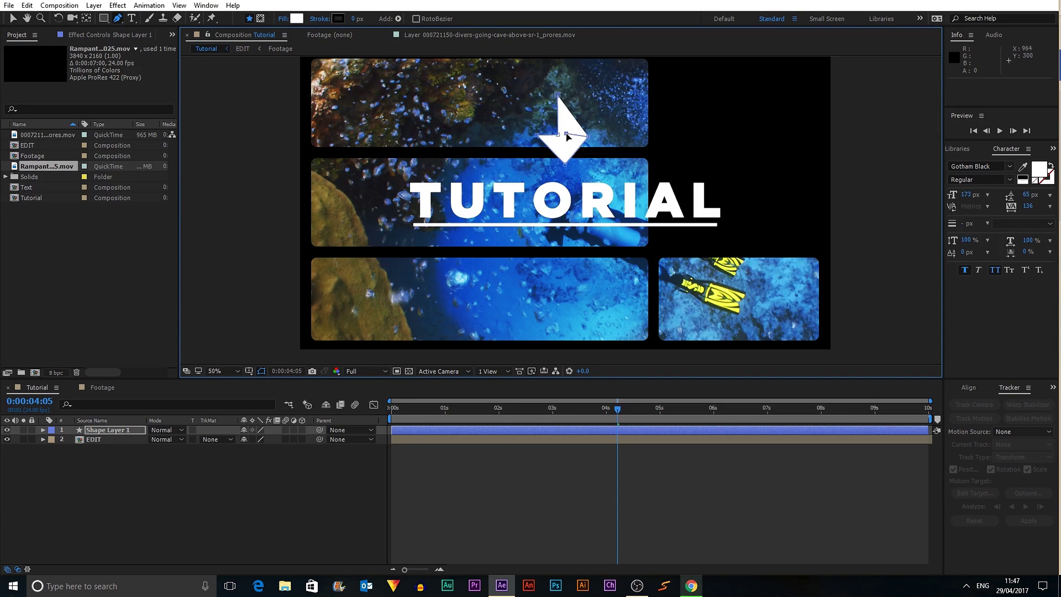
pyautogui.click(558, 95)
pyautogui.click(13, 19)
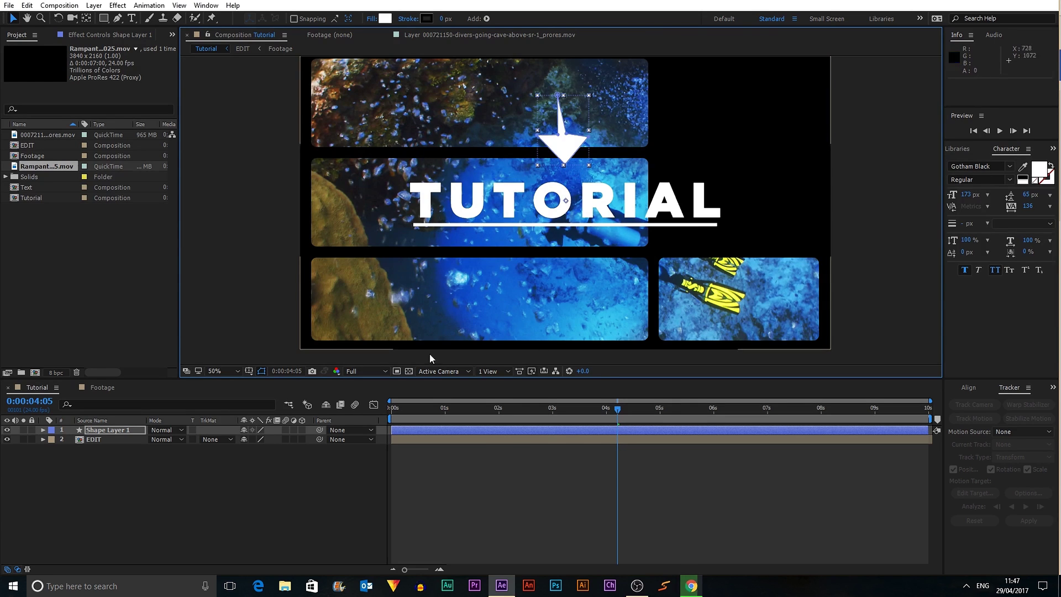
# Step: Turn the arrow's shape layer into a guide layer
pyautogui.rightClick(94, 436)
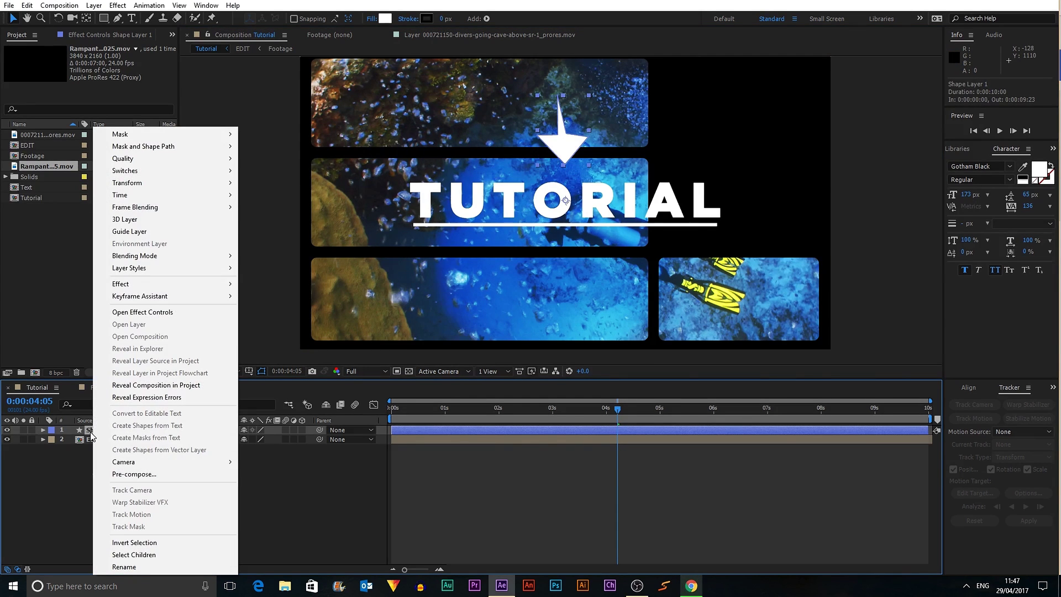
pyautogui.click(146, 231)
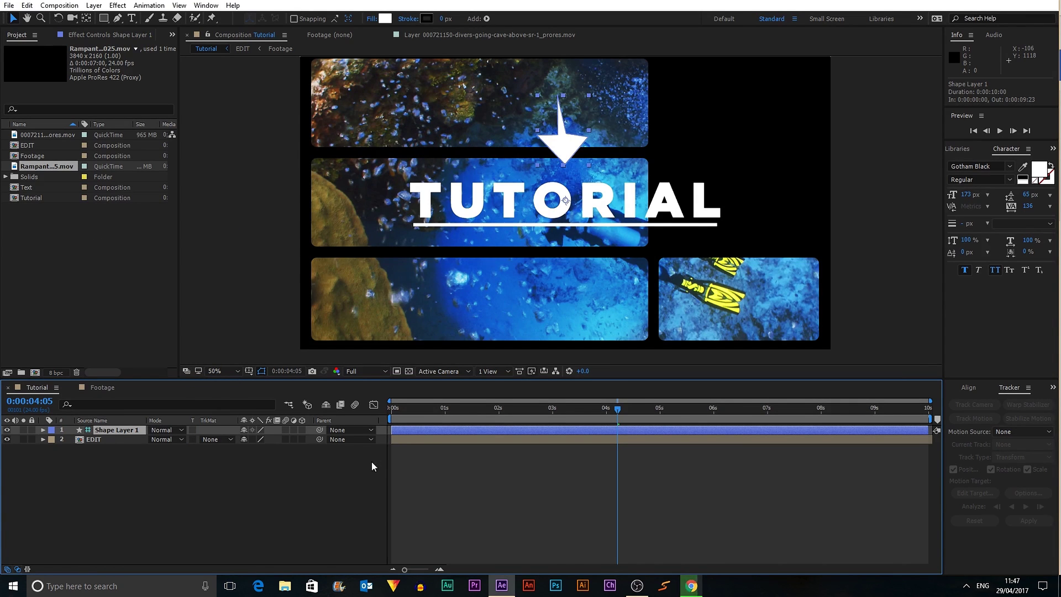
pyautogui.click(297, 467)
pyautogui.click(88, 433)
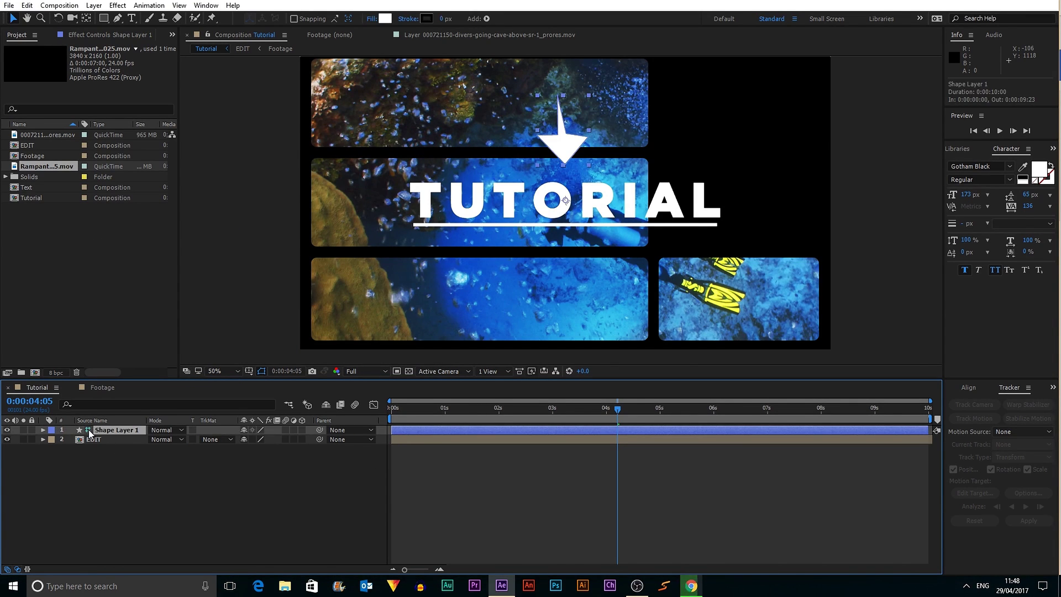
# Step: Scrub through the composition to 0:00:05:17 to check how the guide arrow shows over the footage
pyautogui.click(138, 496)
pyautogui.press('space')
pyautogui.moveTo(404, 404); pyautogui.dragTo(698, 402)
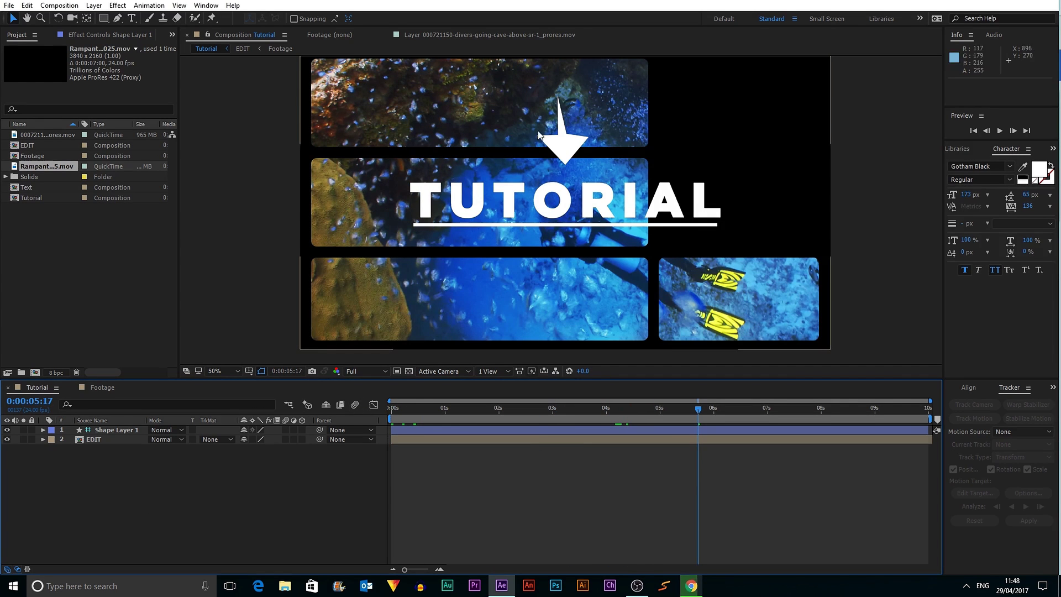
pyautogui.click(564, 145)
pyautogui.click(248, 495)
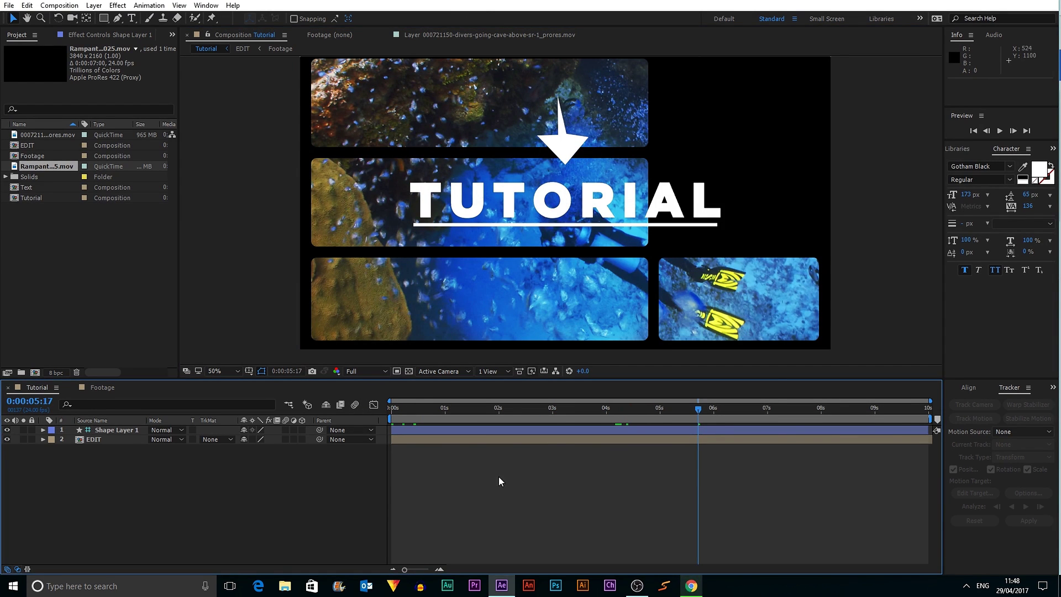